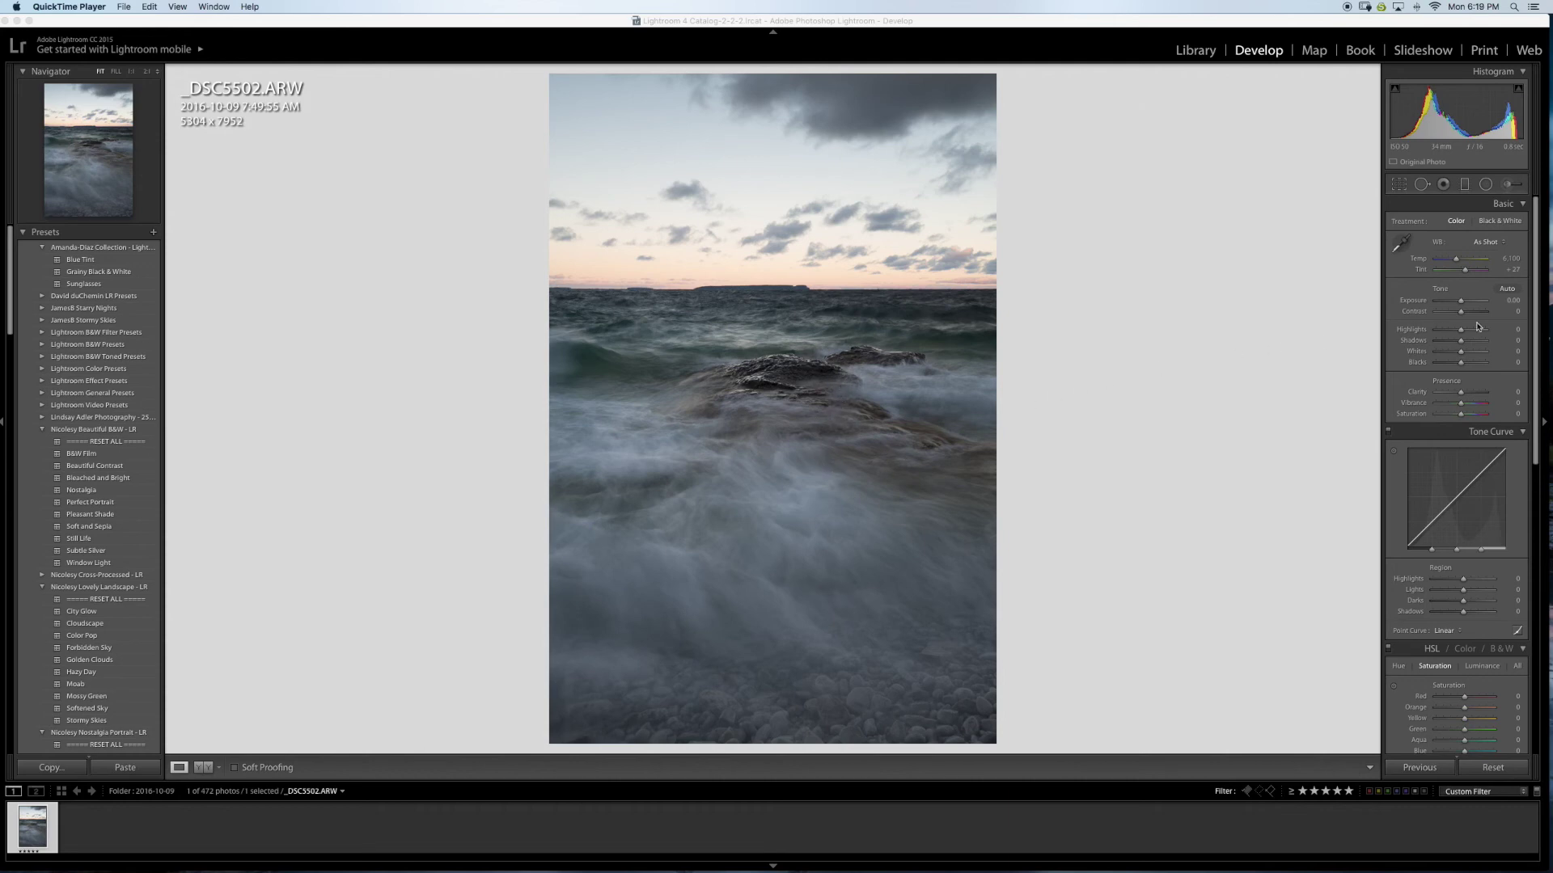
Step: Compare the Shade, Cloudy and Daylight white balance presets, ending on Cloudy
click(1483, 243)
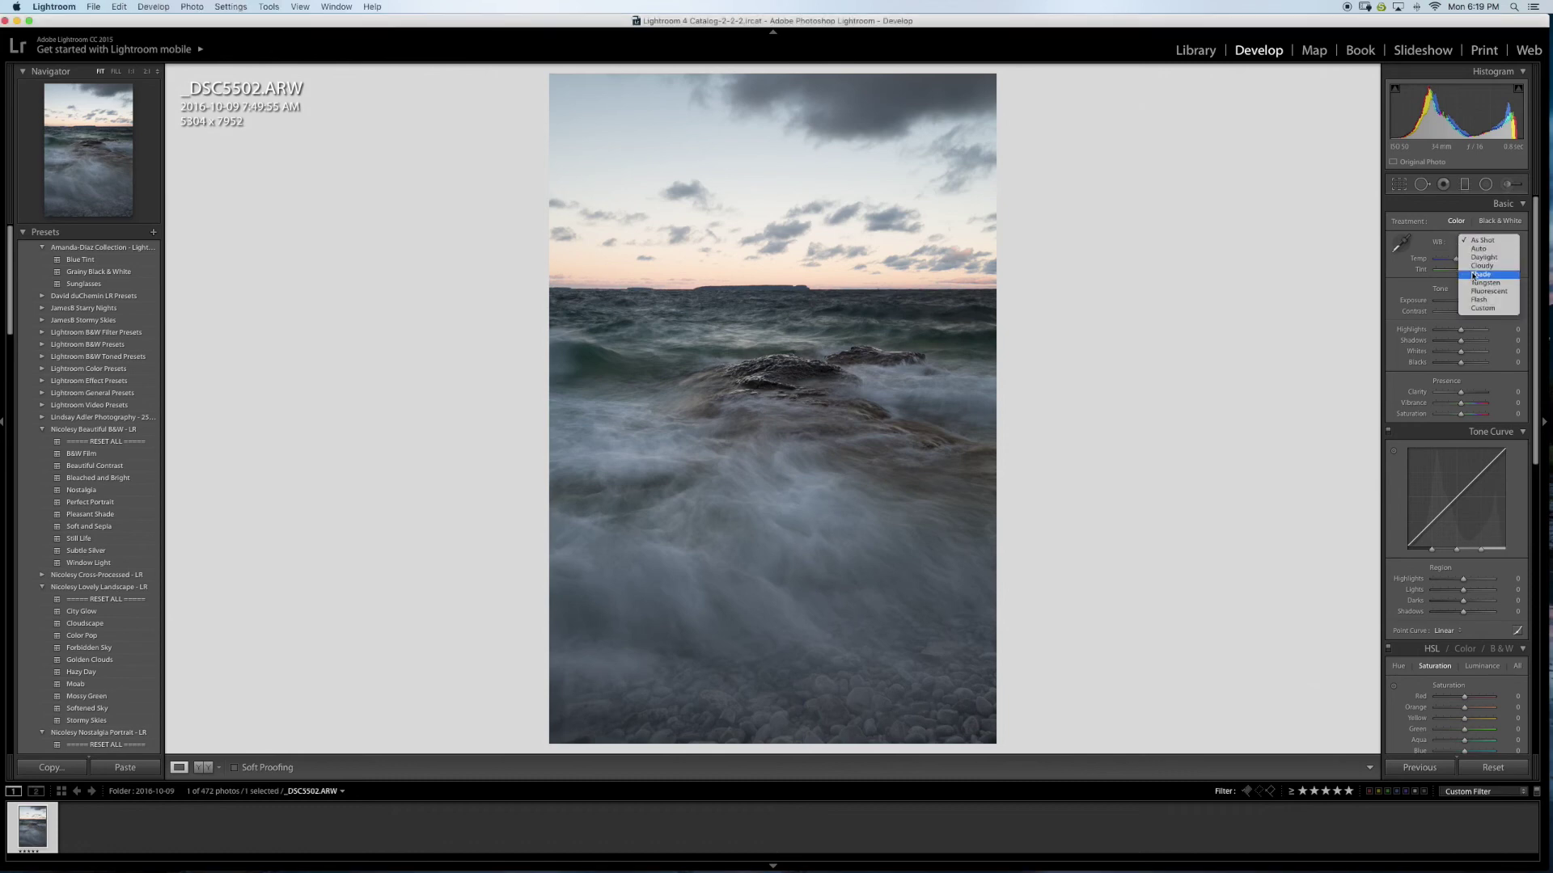
click(1474, 276)
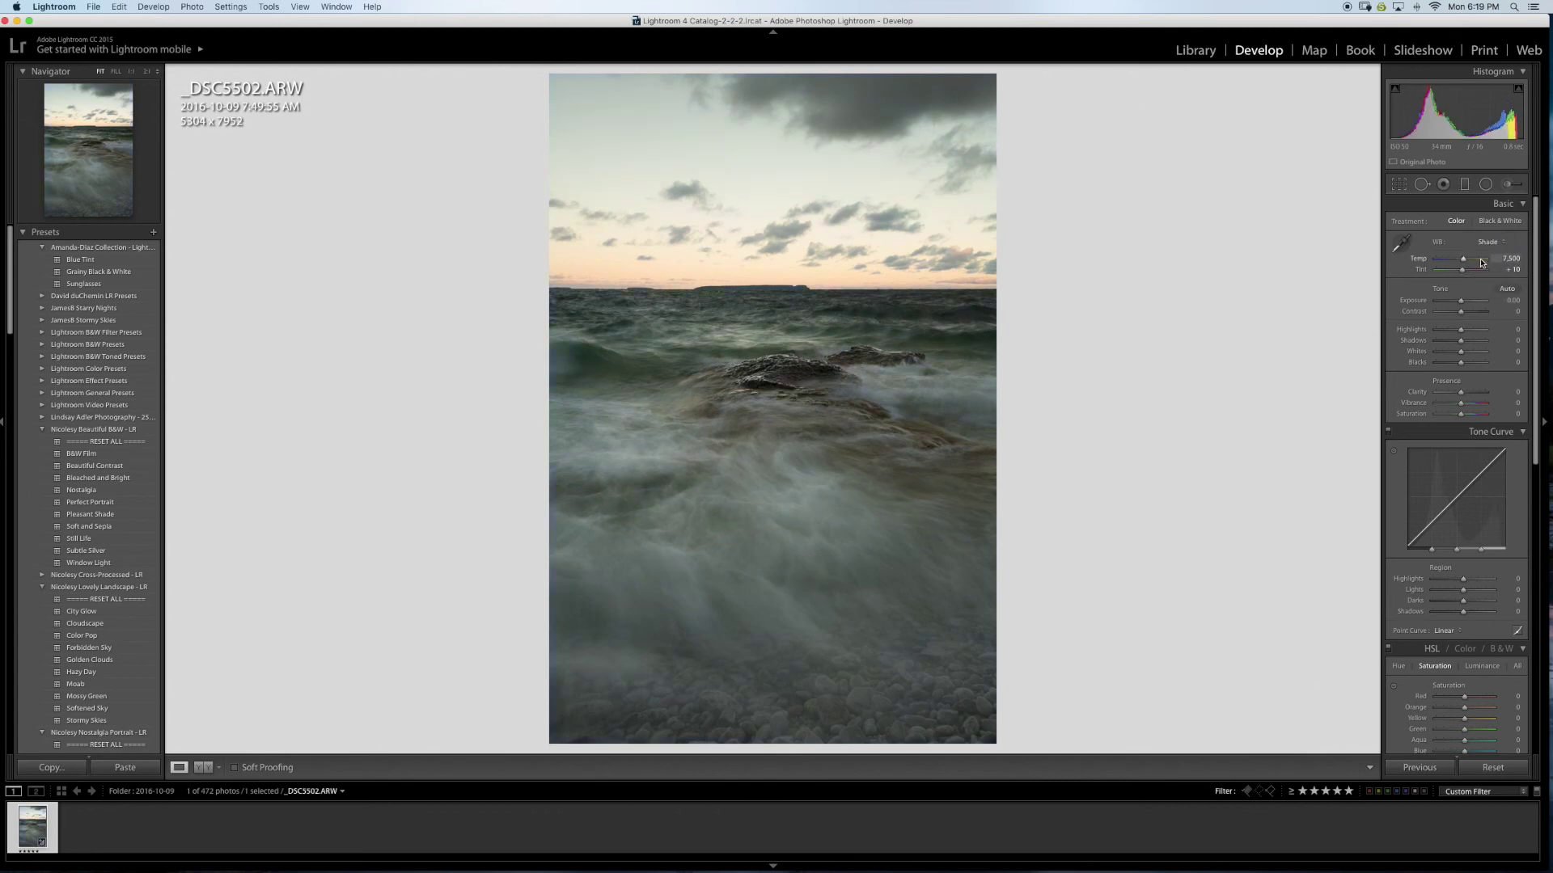
click(1486, 241)
click(1480, 231)
click(1486, 241)
click(1484, 232)
click(1485, 240)
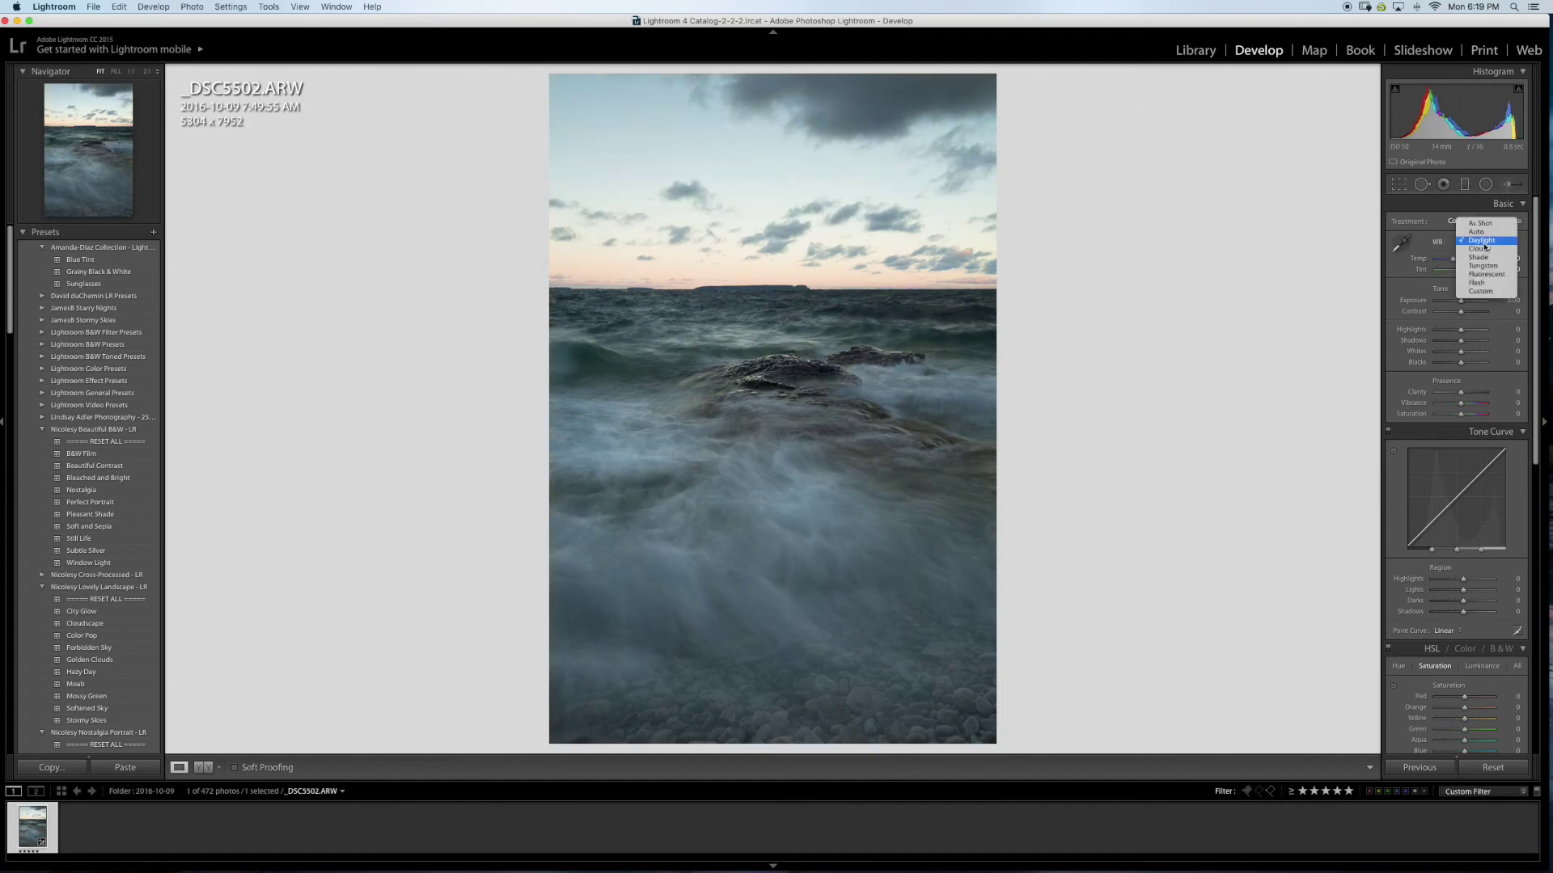
click(1480, 252)
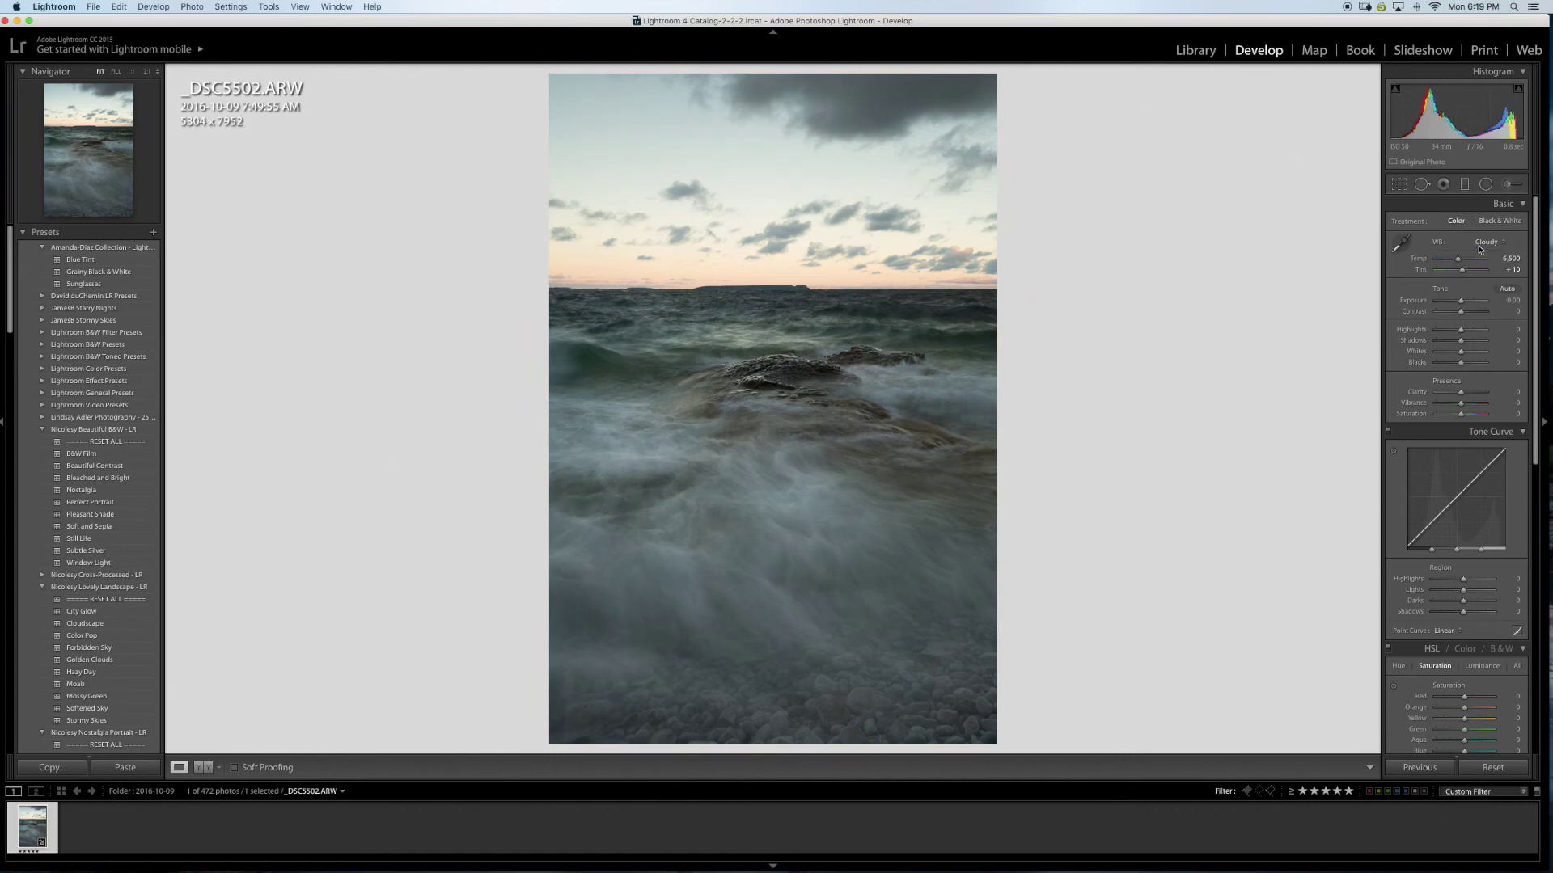
Step: Push Tint to +27 and Temp to about 7,562, then switch to Shade and edit the tint
mouse_move(1461, 270)
mouse_down()
mouse_move(1475, 276)
mouse_move(1471, 262)
mouse_up()
drag(1465, 264, 1463, 264)
click(1485, 242)
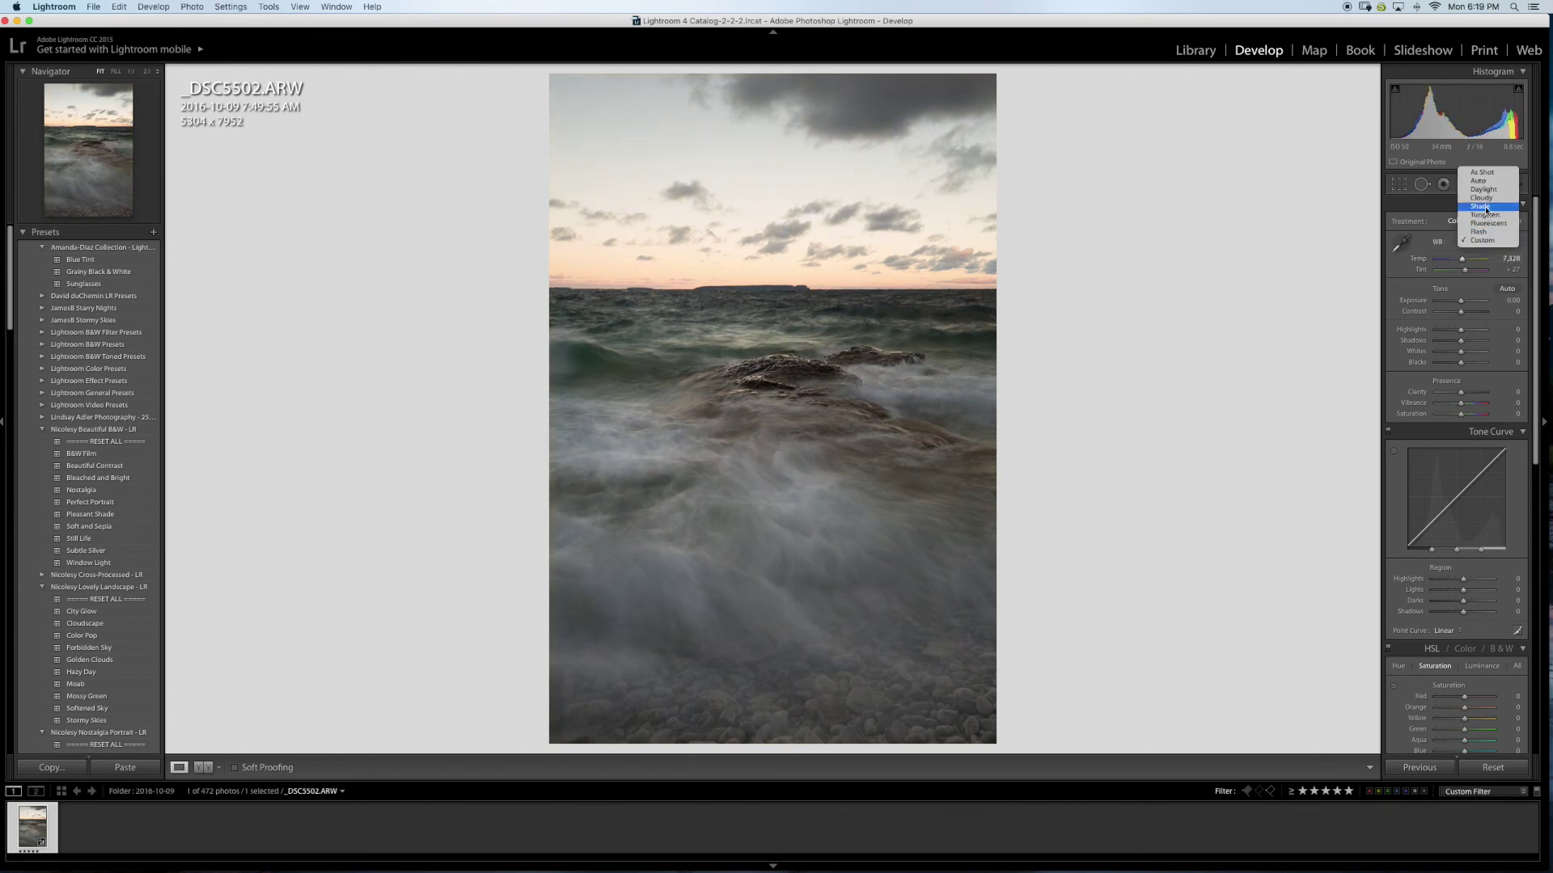
click(1488, 208)
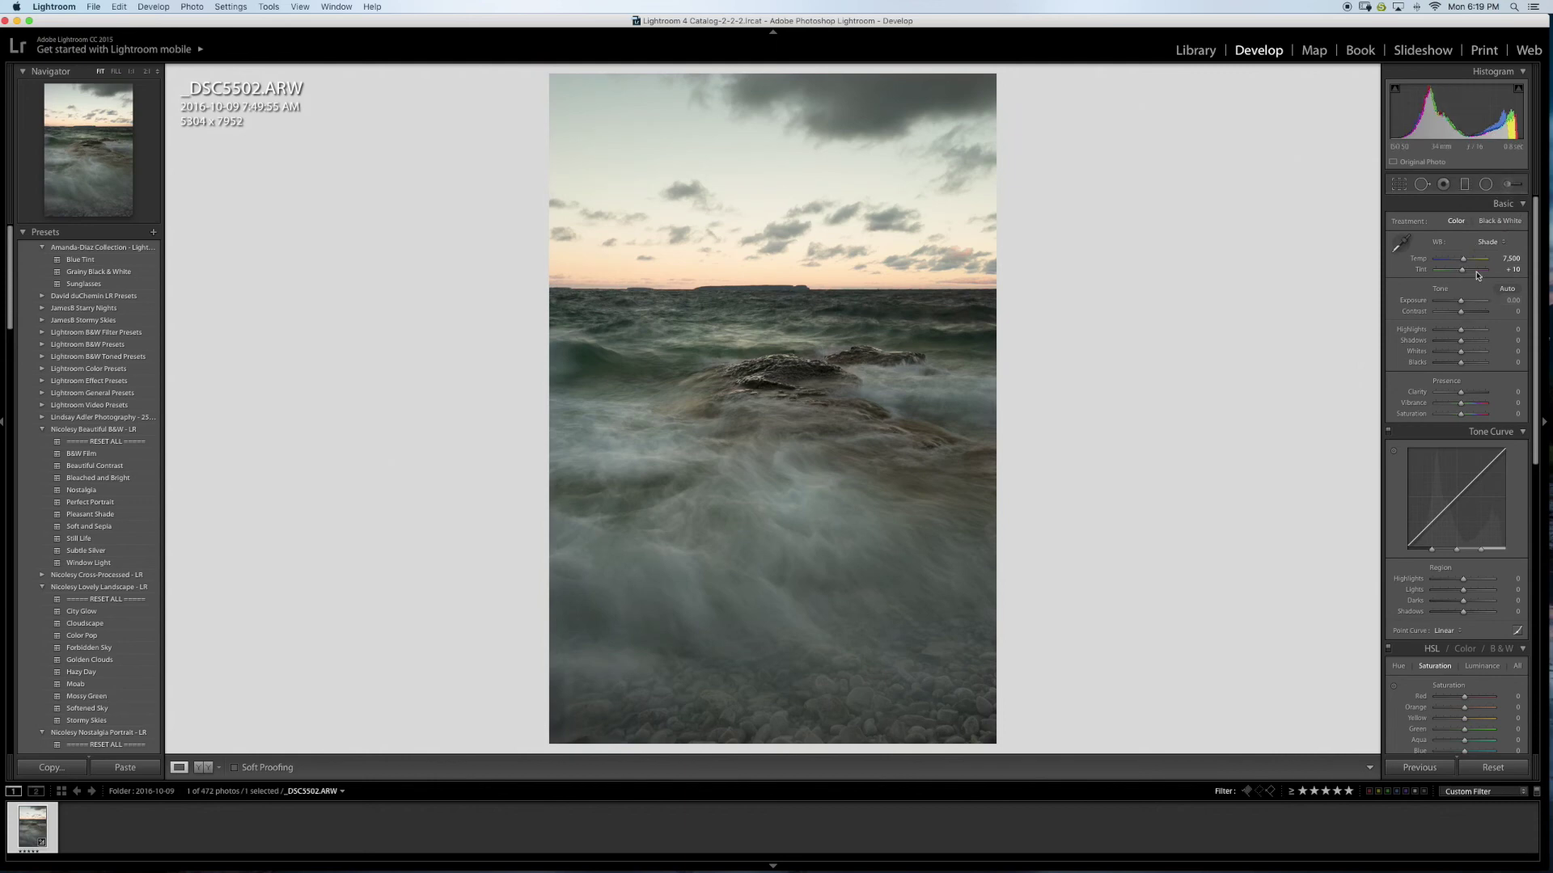
click(1507, 270)
Step: Compare before and after views, reset the white balance to As Shot, and start a Graduated Filter
key(backslash)
key(backslash)
key(backslash)
key(backslash)
key(backslash)
key(backslash)
key(backslash)
key(backslash)
key(backslash)
key(backslash)
key(backslash)
key(backslash)
key(backslash)
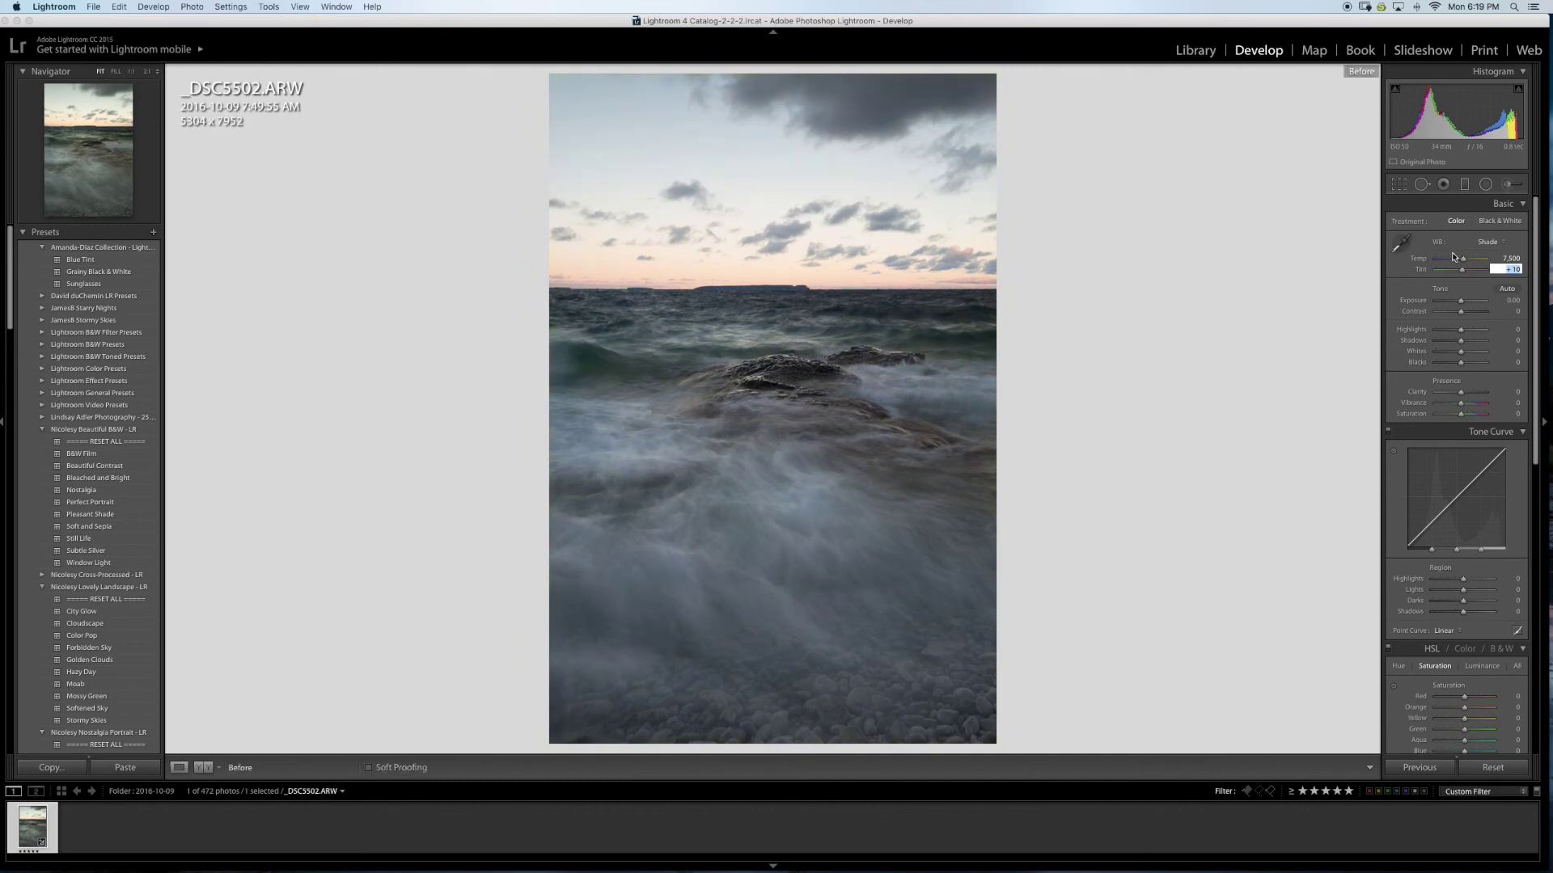
key(backslash)
key(backslash)
key(backslash)
key(backslash)
key(backslash)
click(1492, 242)
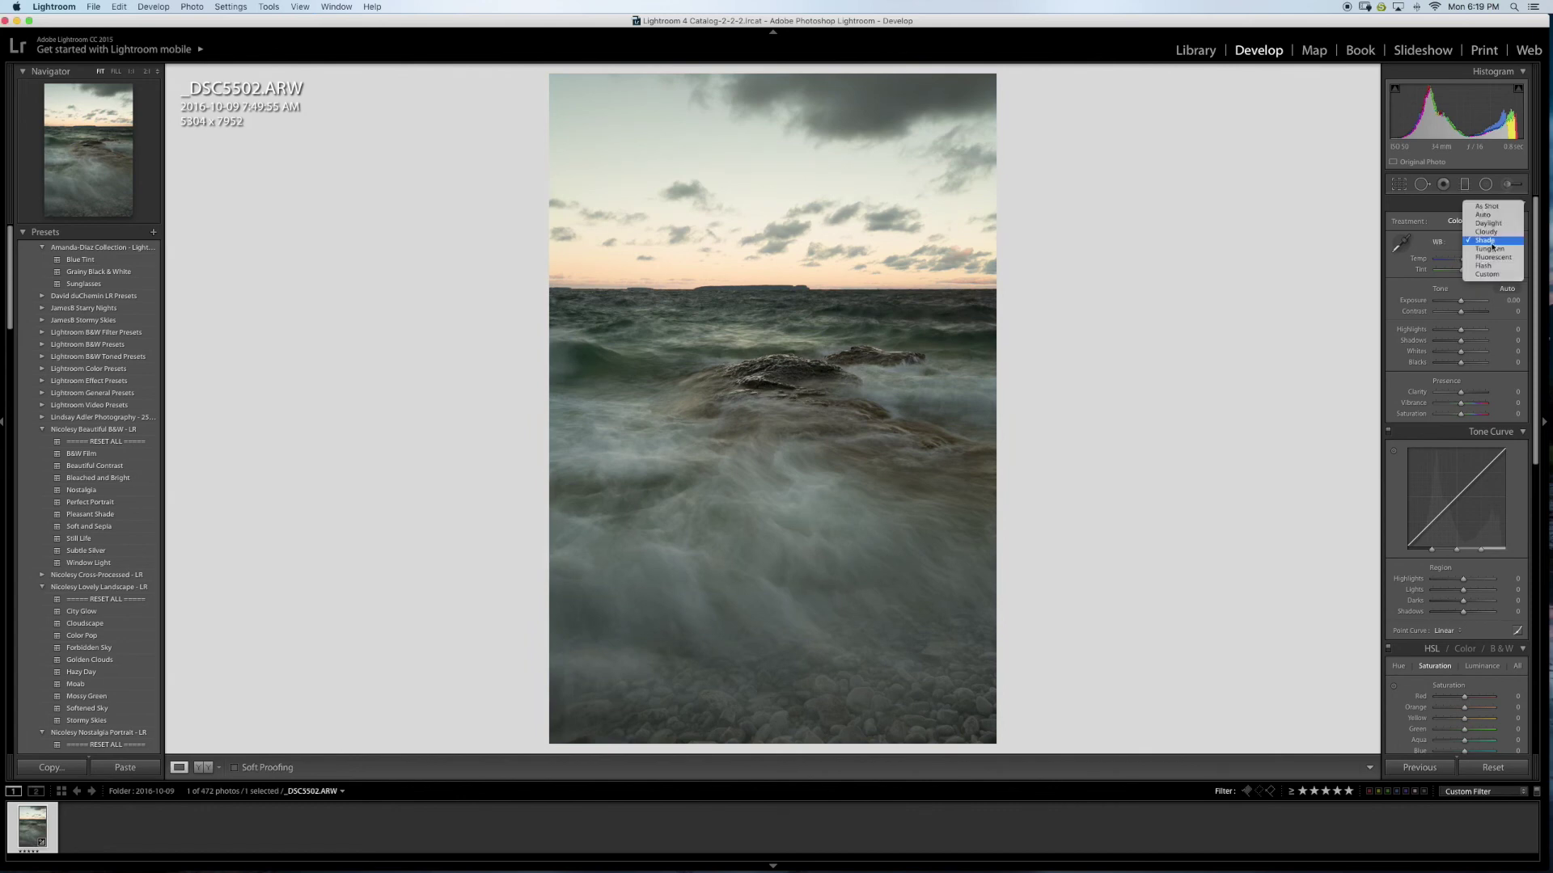
click(1486, 223)
click(1486, 241)
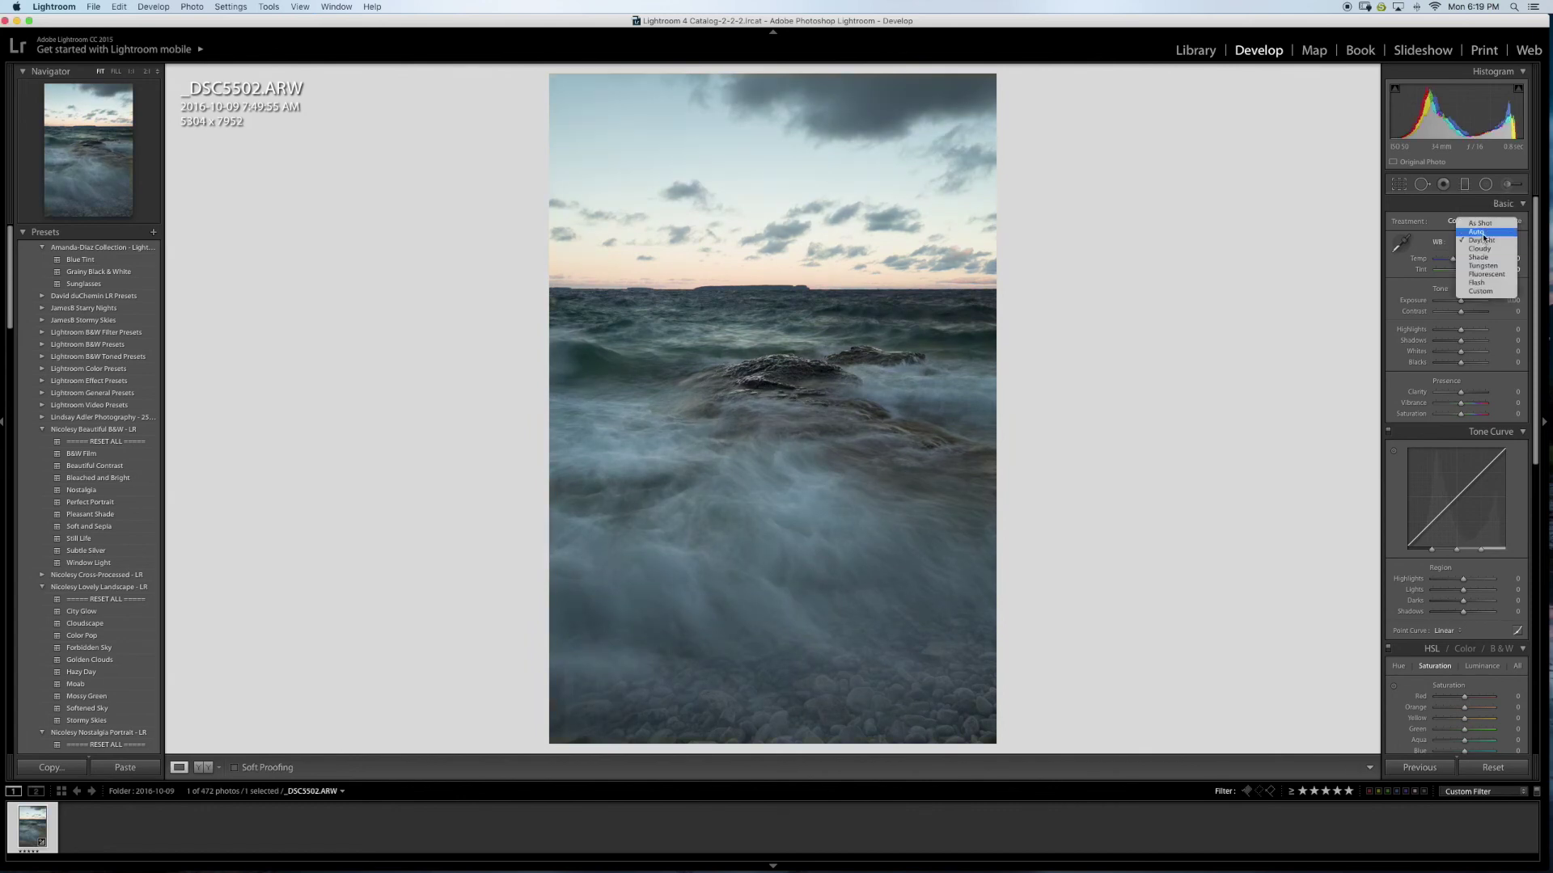
click(1486, 224)
key(backslash)
key(backslash)
key(backslash)
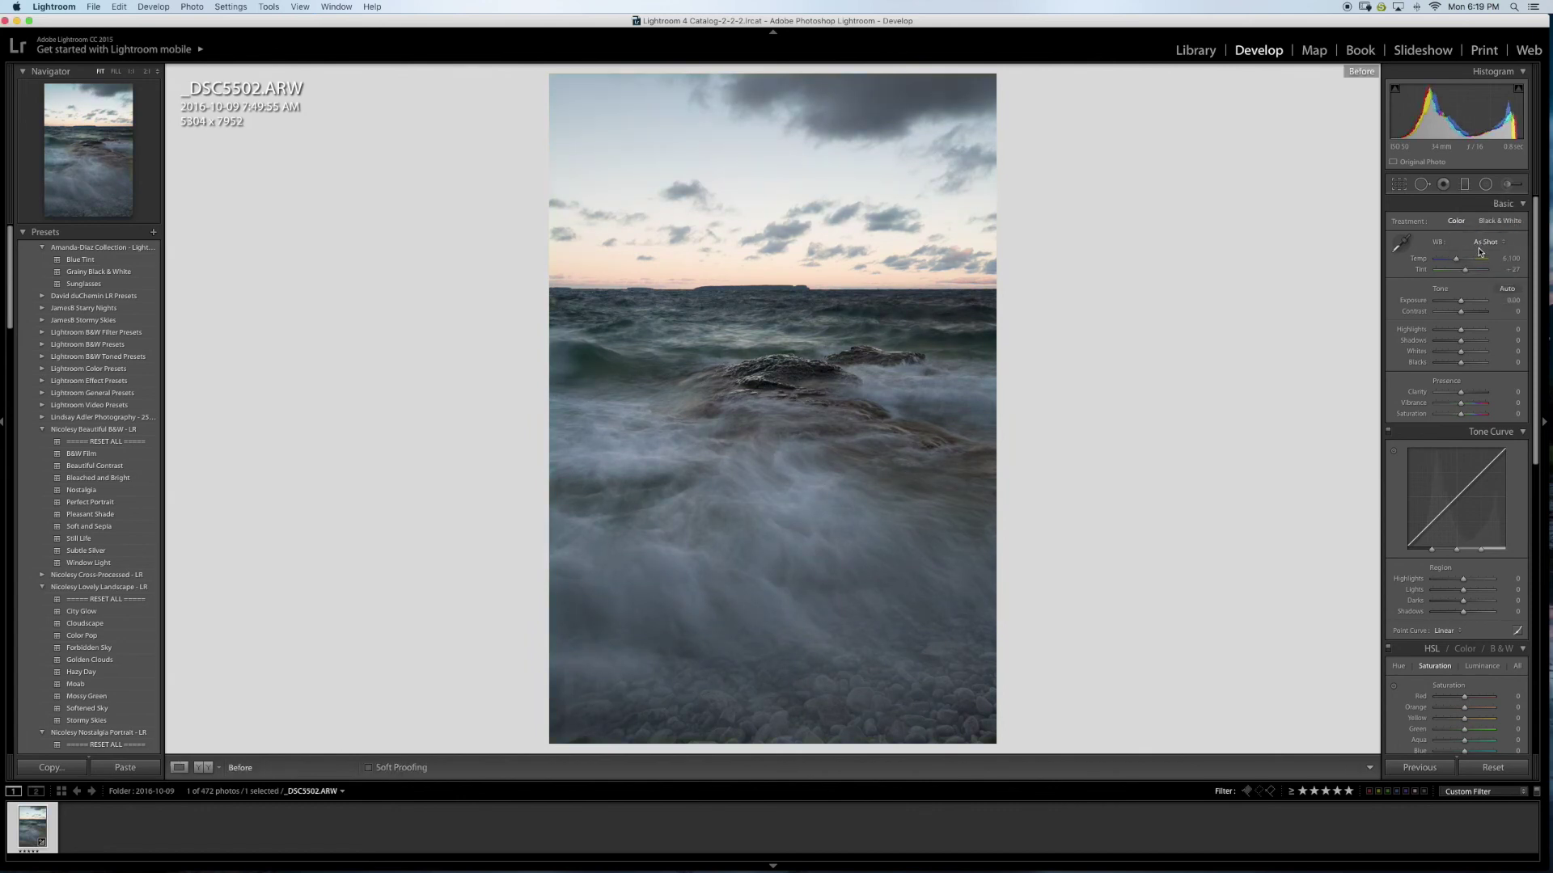
key(backslash)
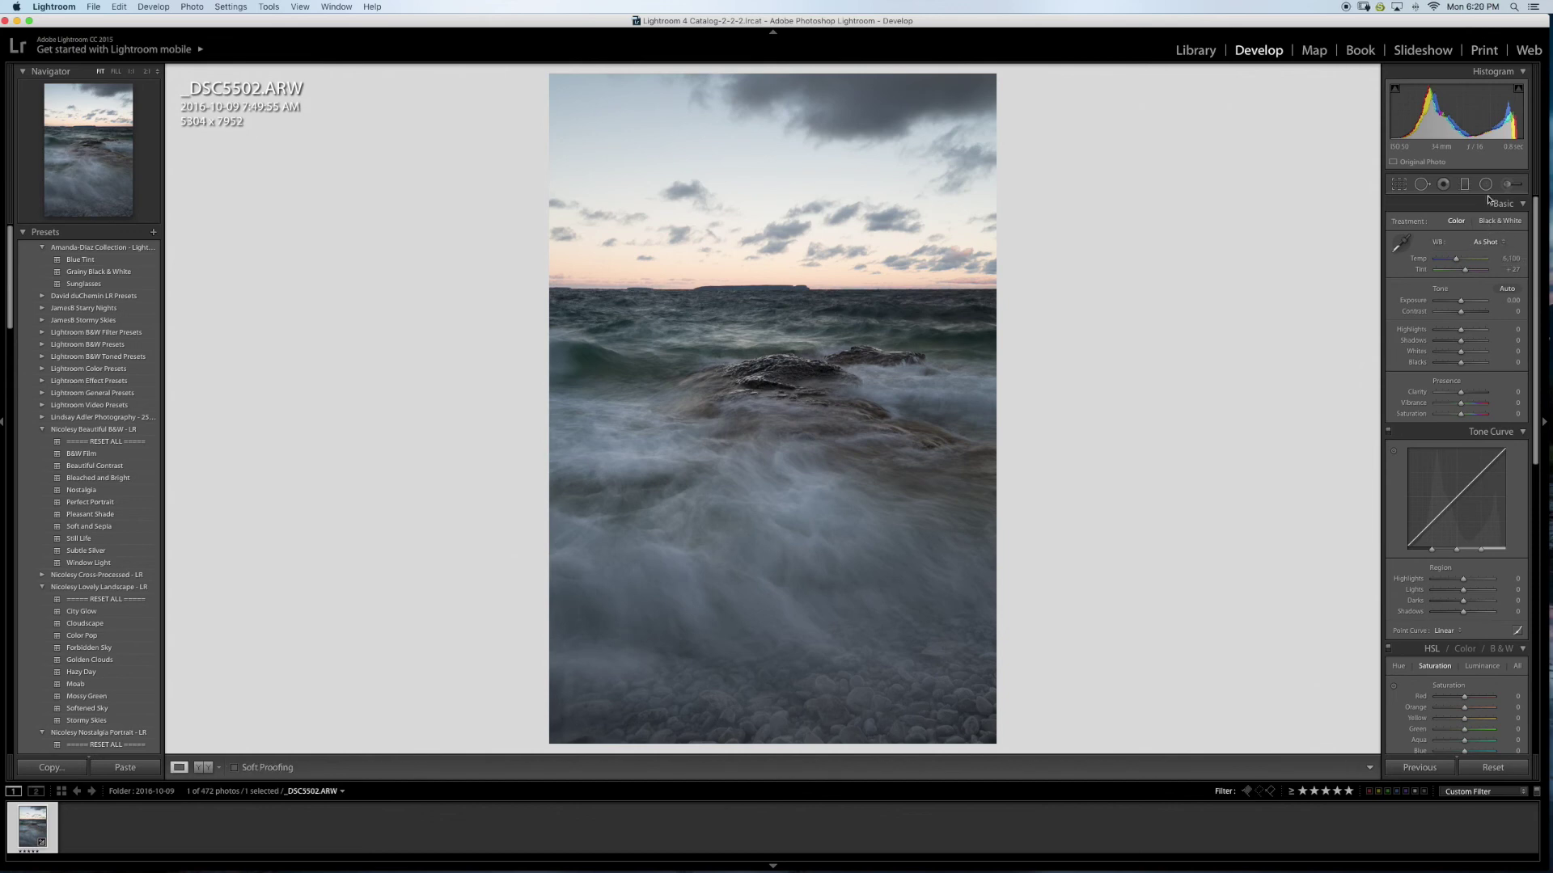
click(1463, 185)
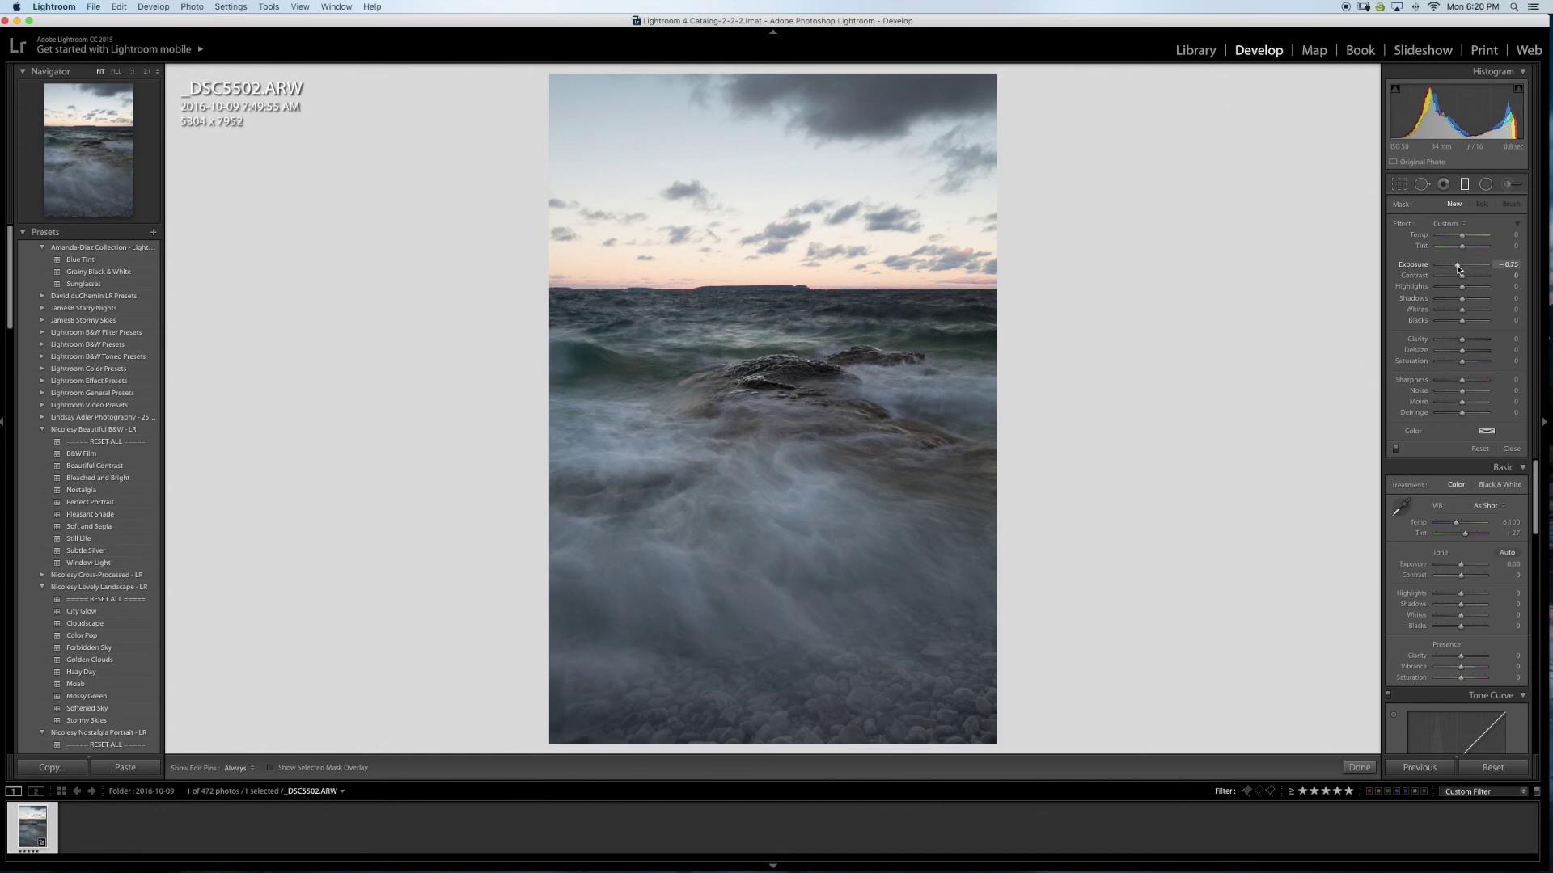
Step: Lay a graduated filter down over the sky with Exposure -0.55 and Temp -24, nudged slightly higher
drag(1458, 269, 1456, 270)
drag(772, 93, 775, 277)
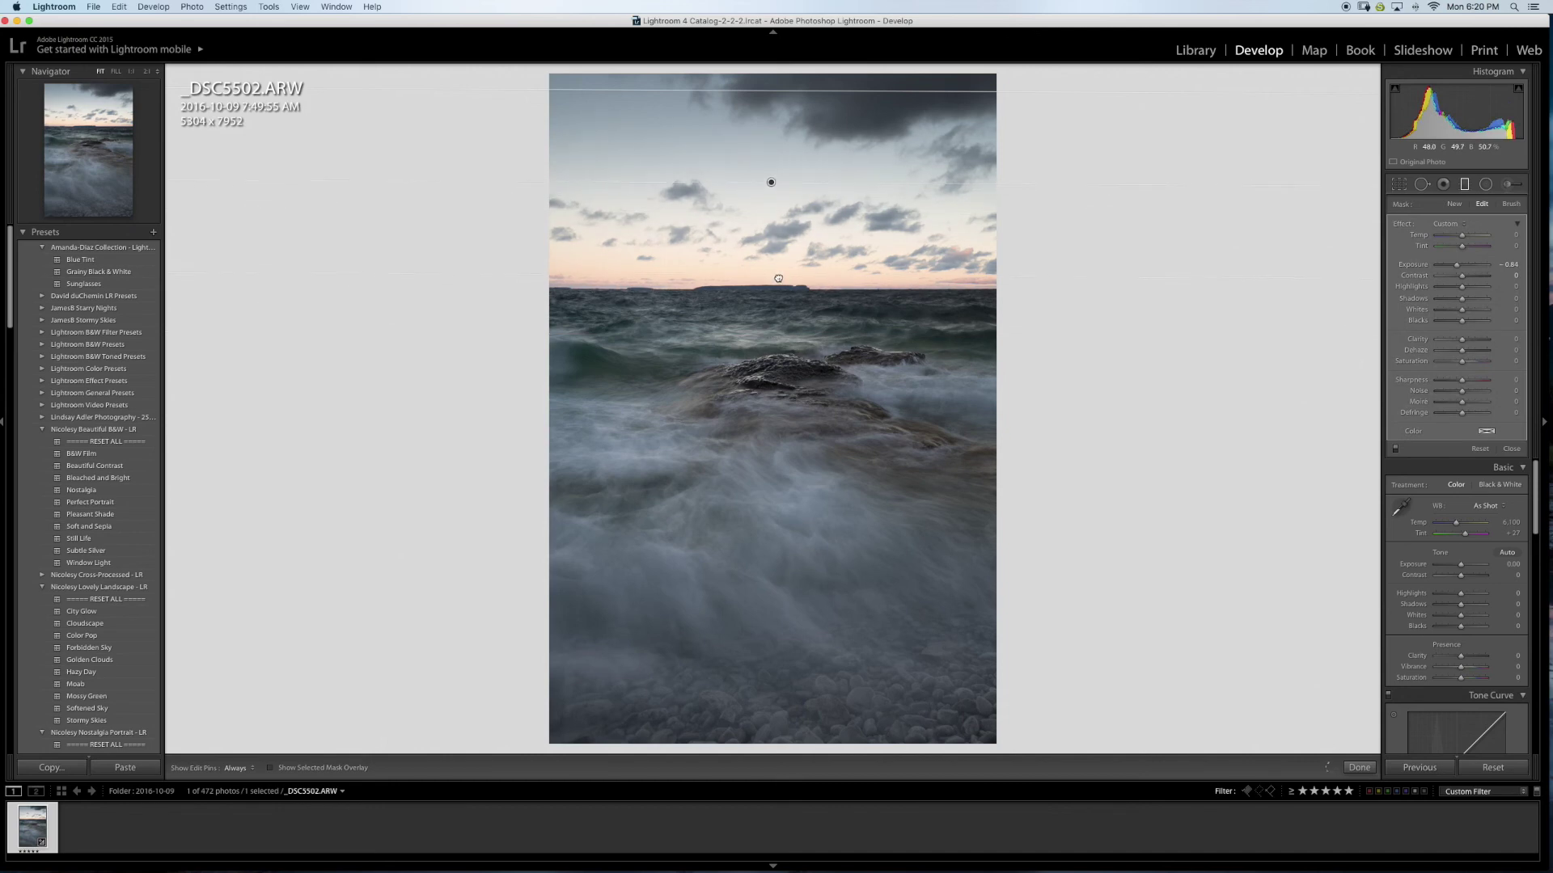
drag(1458, 265, 1455, 268)
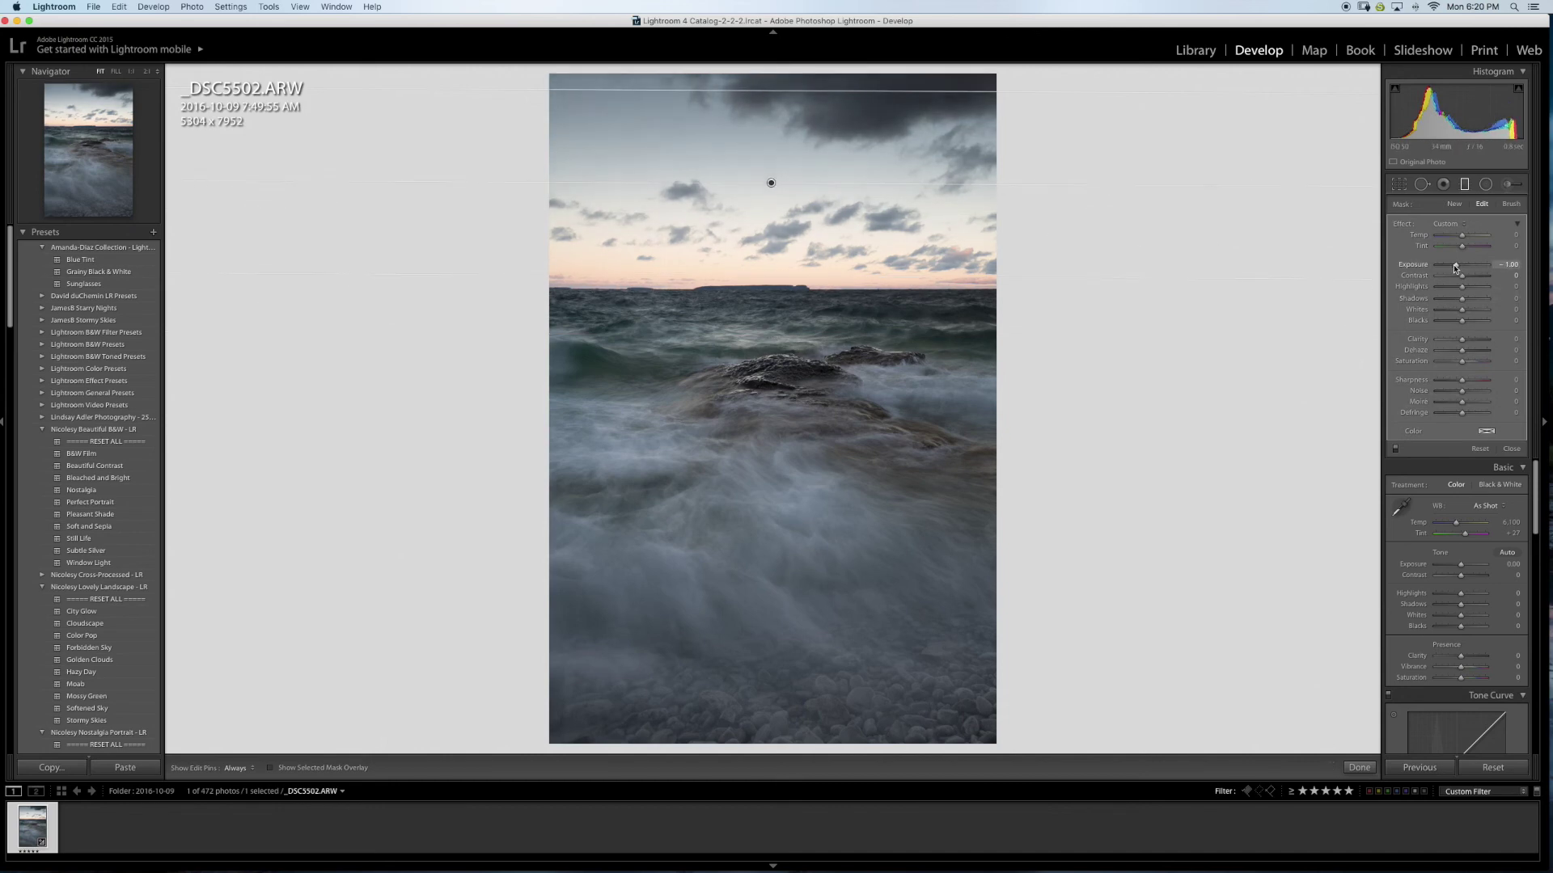
drag(1455, 267, 1458, 269)
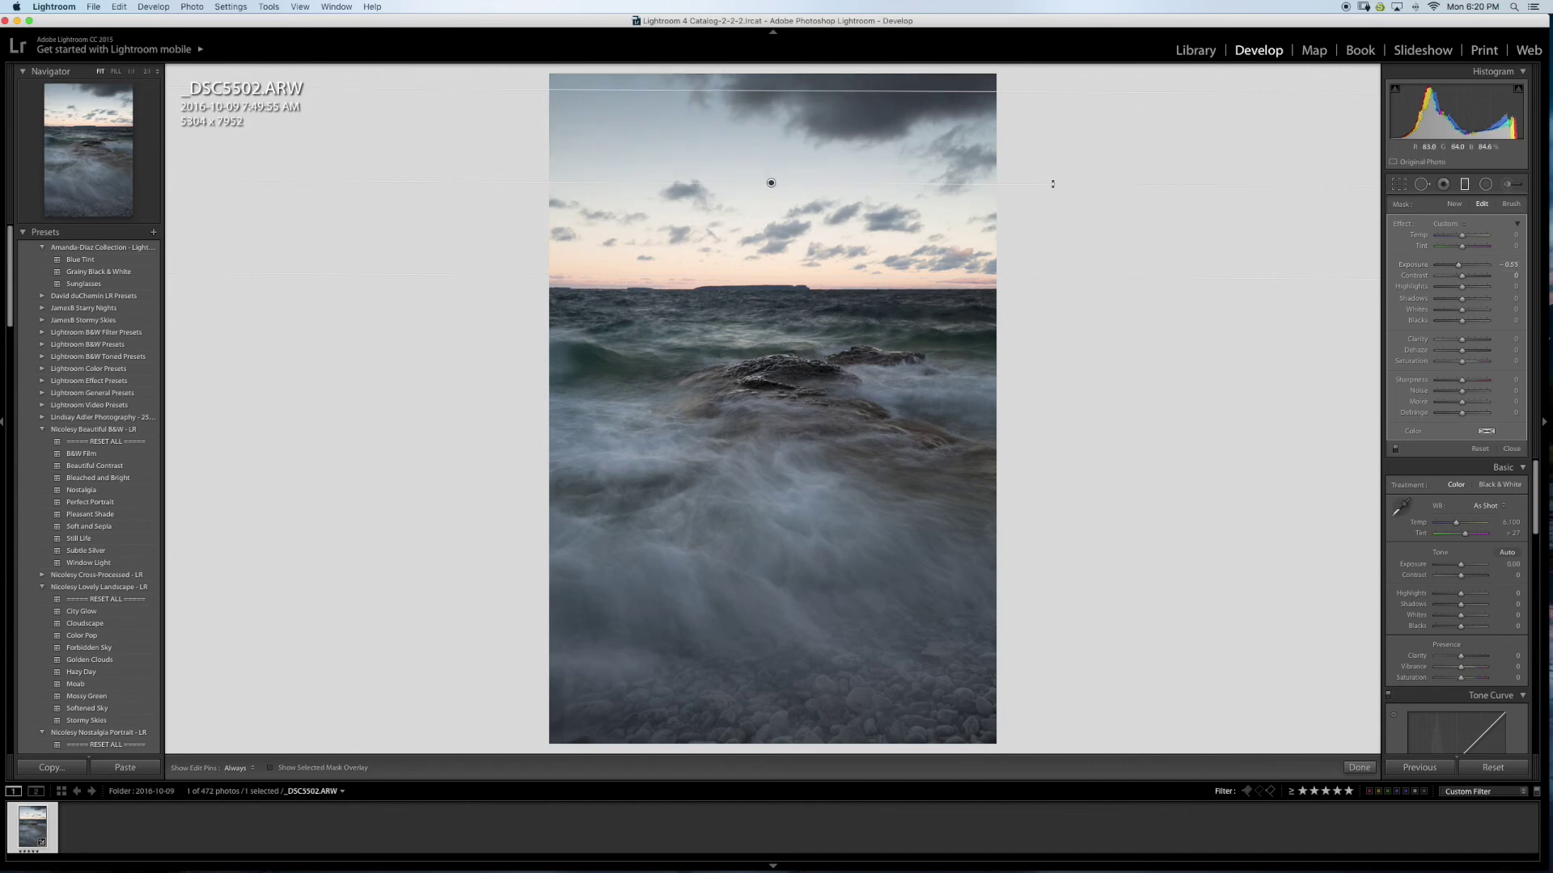
drag(1452, 240, 1454, 242)
drag(772, 184, 768, 178)
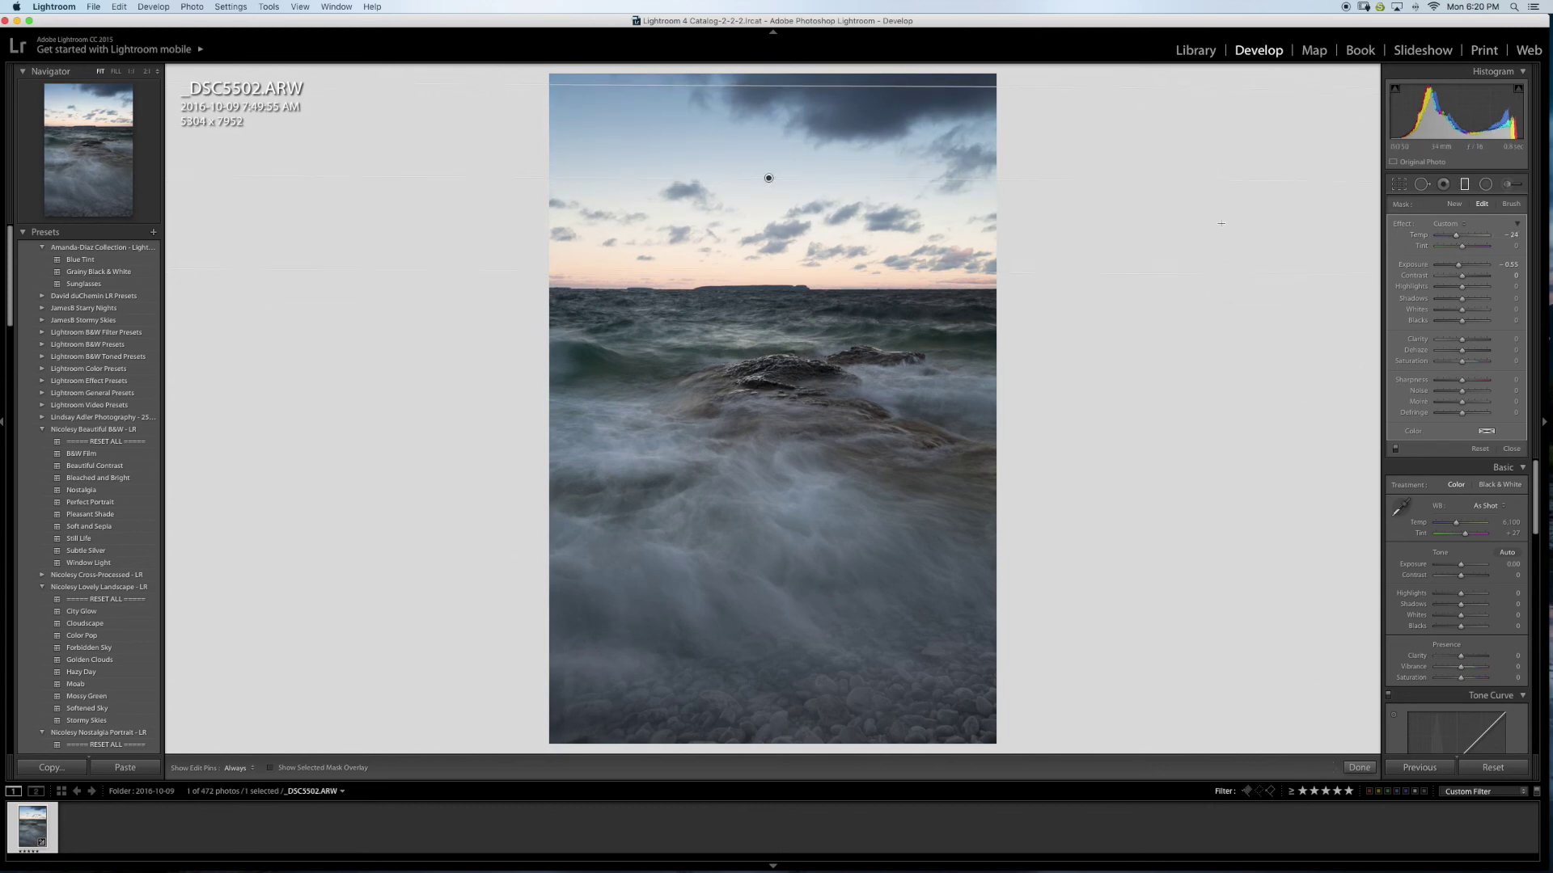
click(1465, 184)
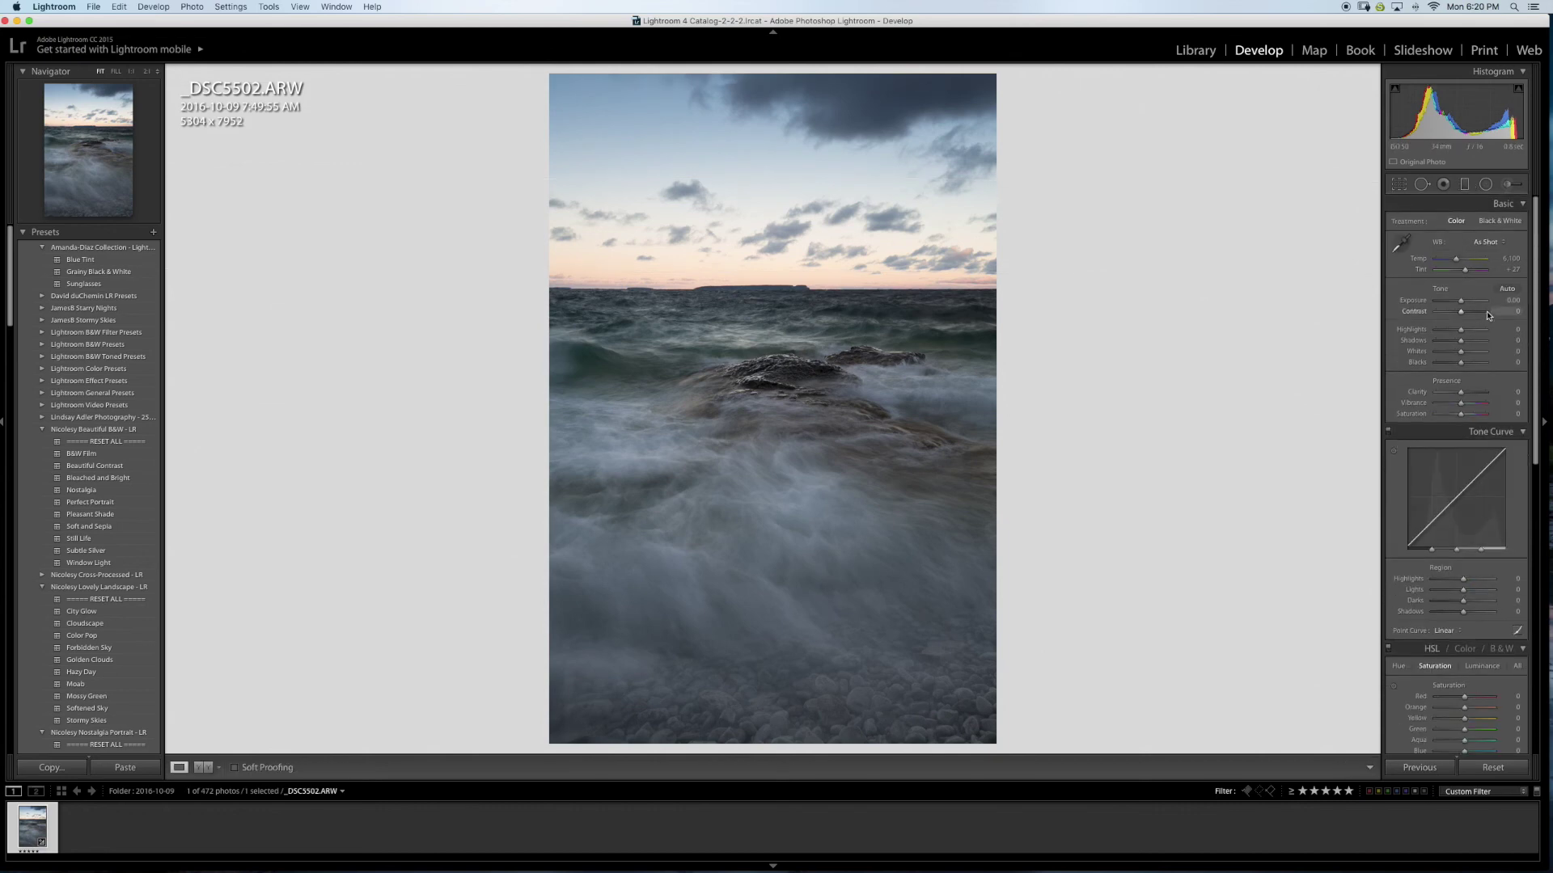
Step: Try Shade, then settle on Cloudy white balance at Temp 6,500 and Tint +10
click(1486, 242)
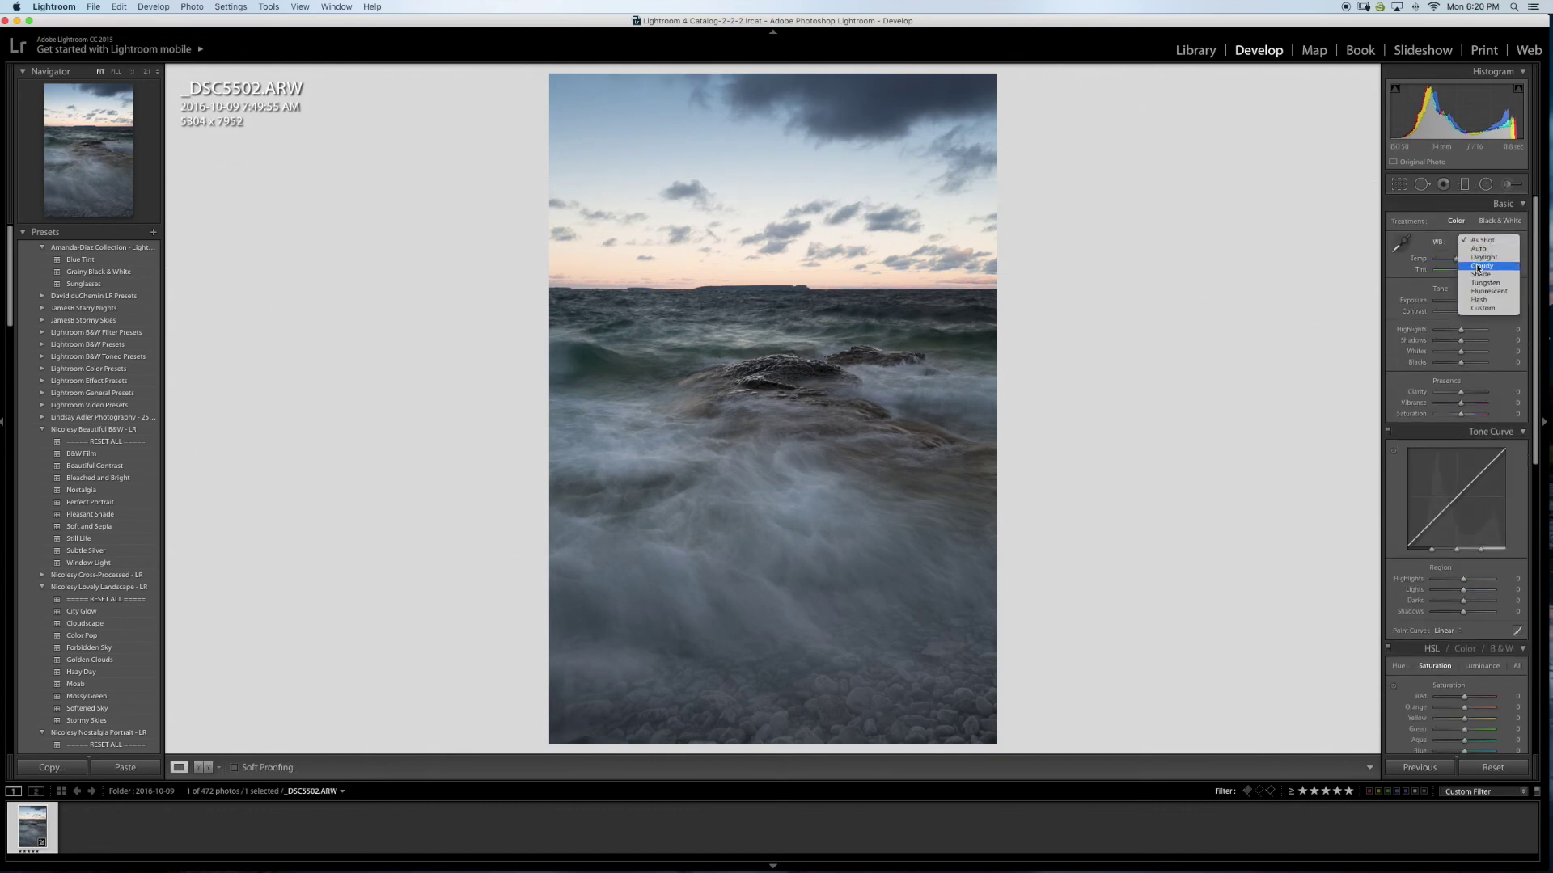
click(1479, 274)
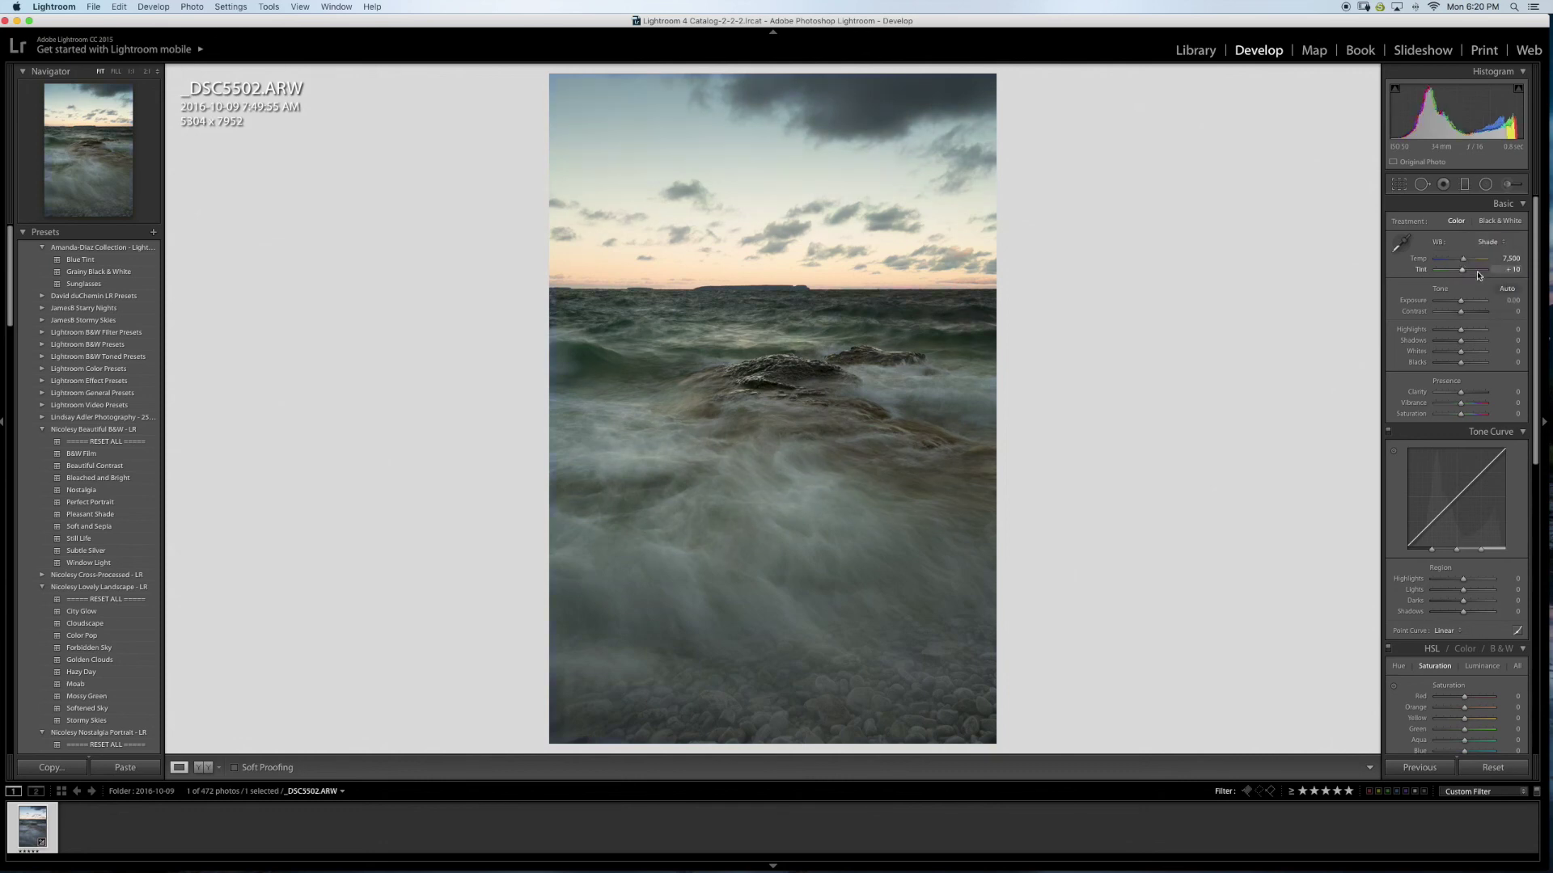
click(1487, 242)
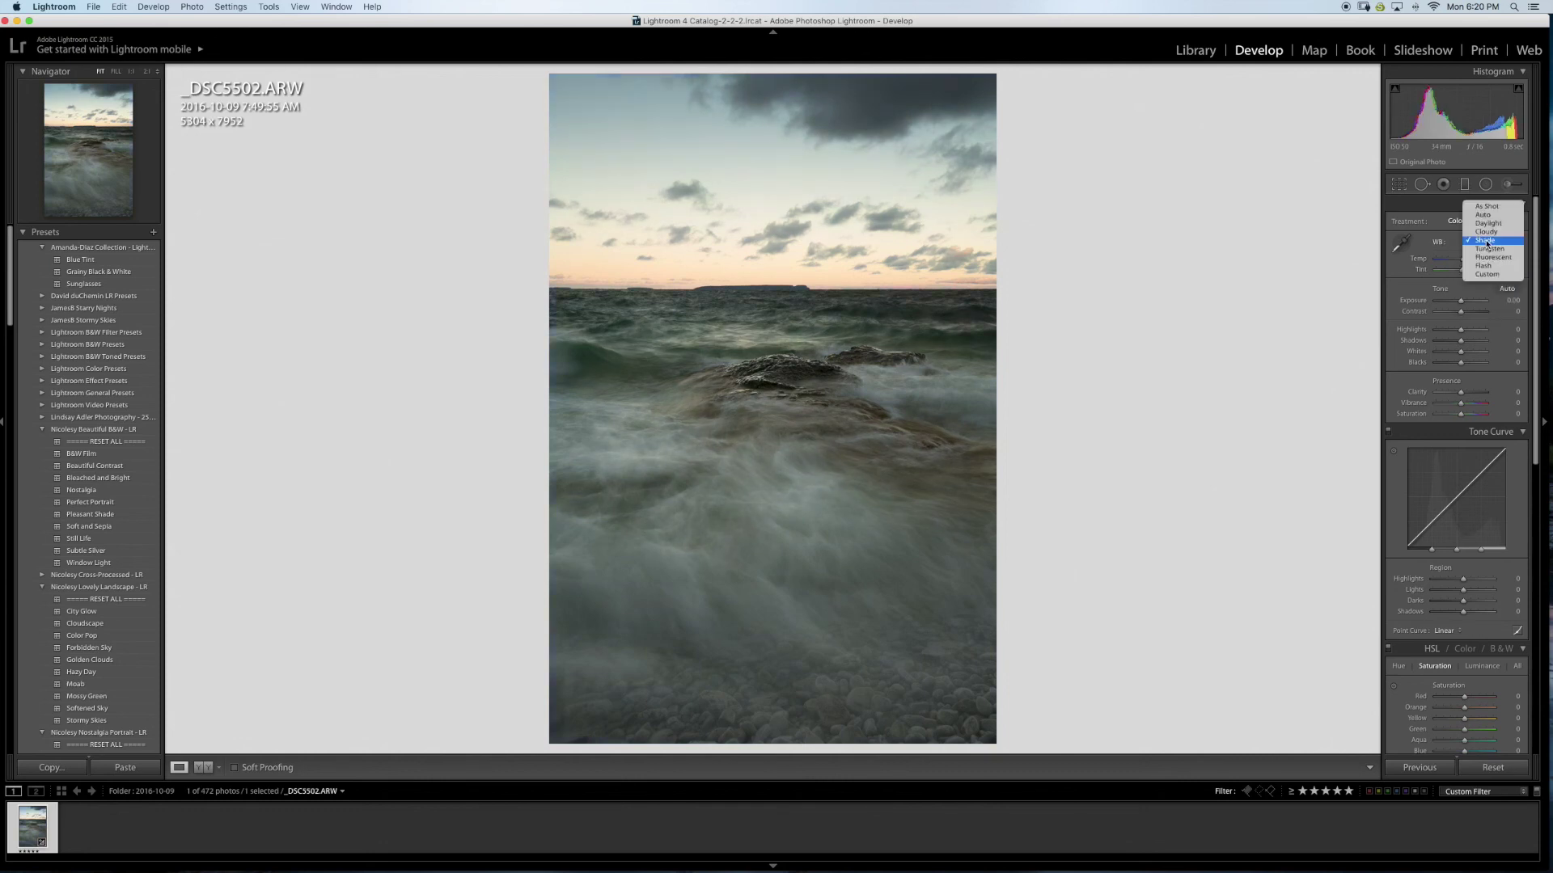
click(1486, 233)
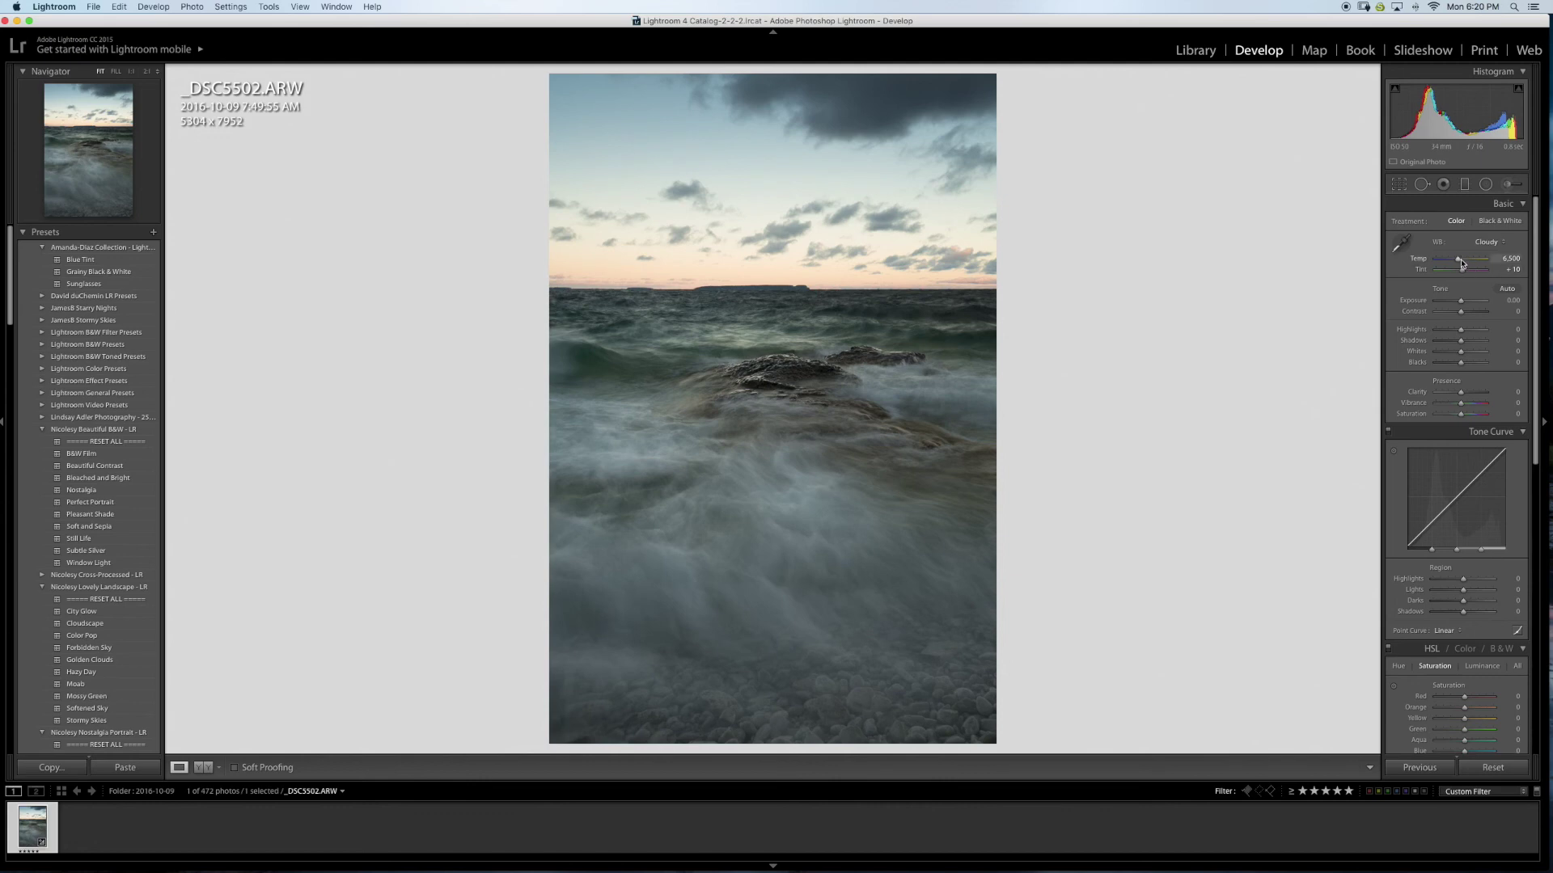
drag(1462, 263, 1456, 261)
click(1484, 241)
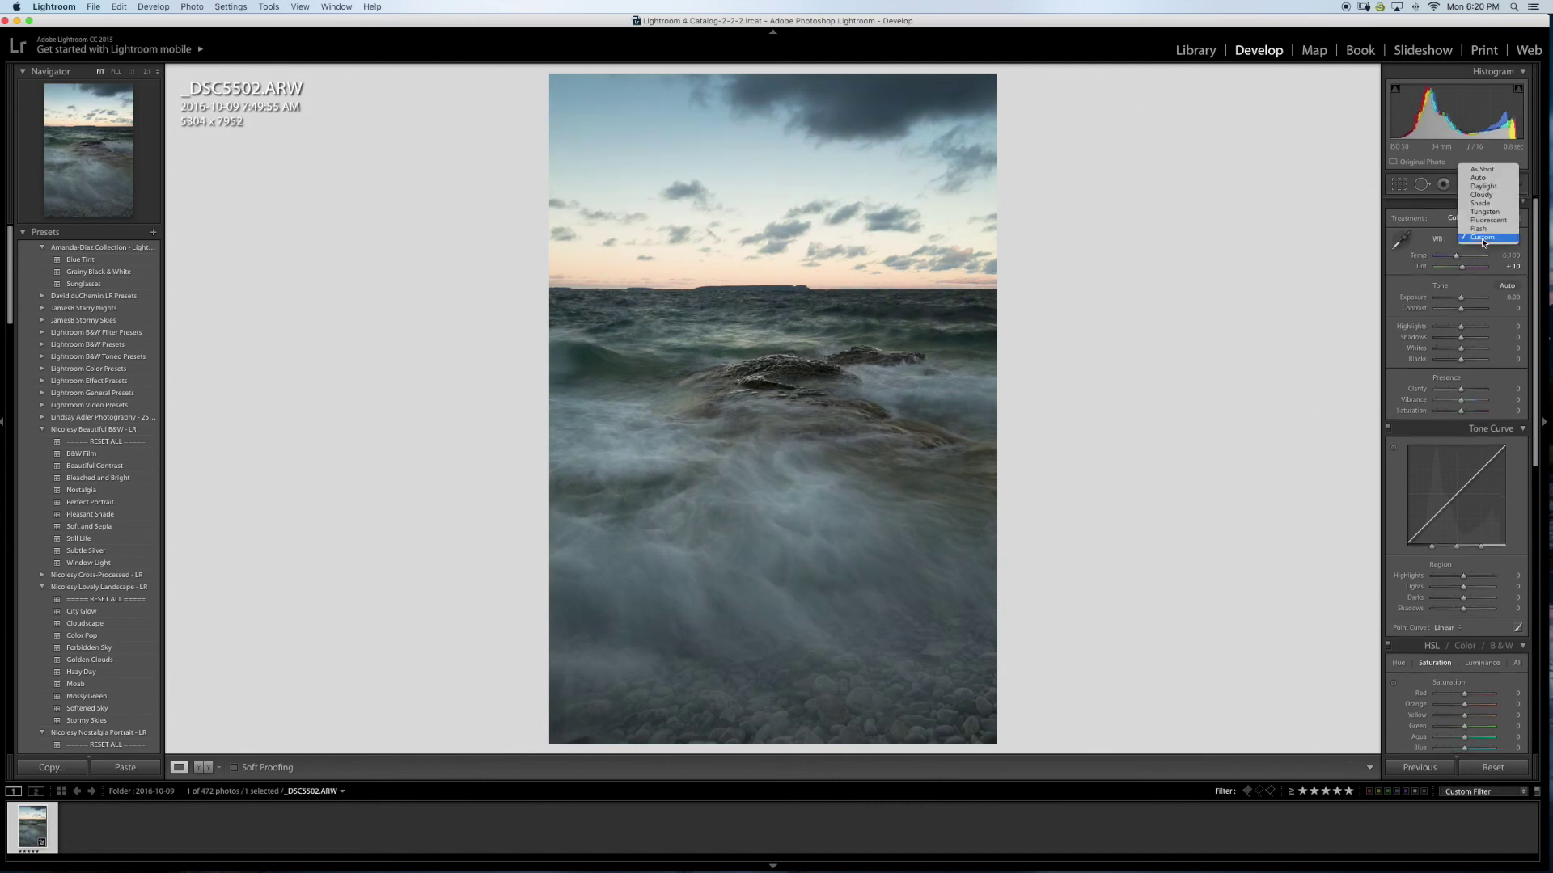
click(1481, 195)
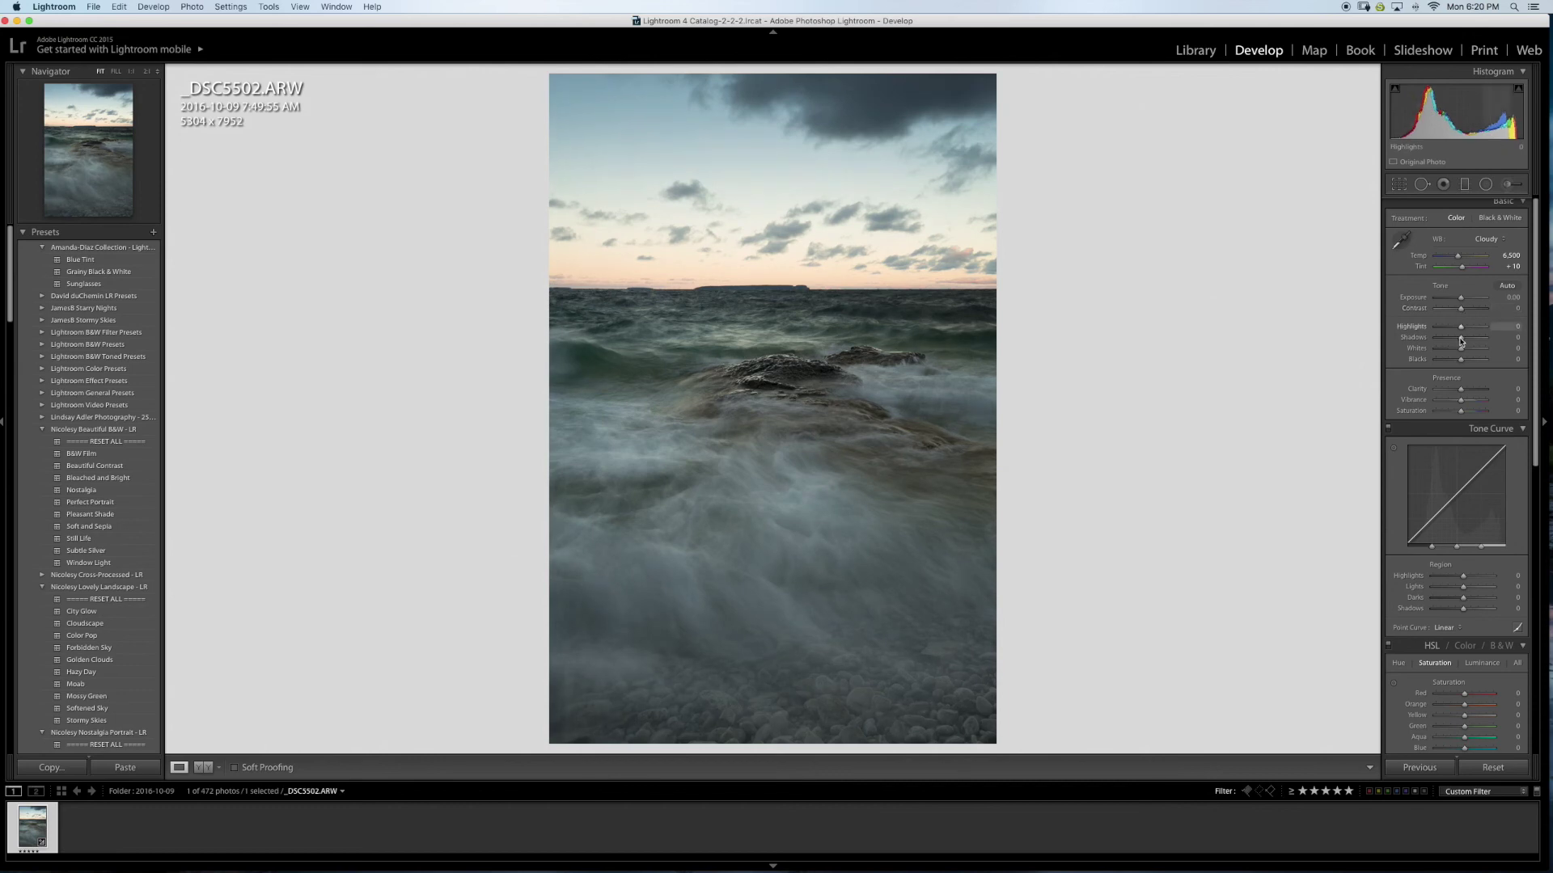
Step: Set Highlights -73, Shadows +91, Whites +54 with clipping preview, Blacks -28, Vibrance +11, Saturation +21
drag(1460, 328, 1451, 329)
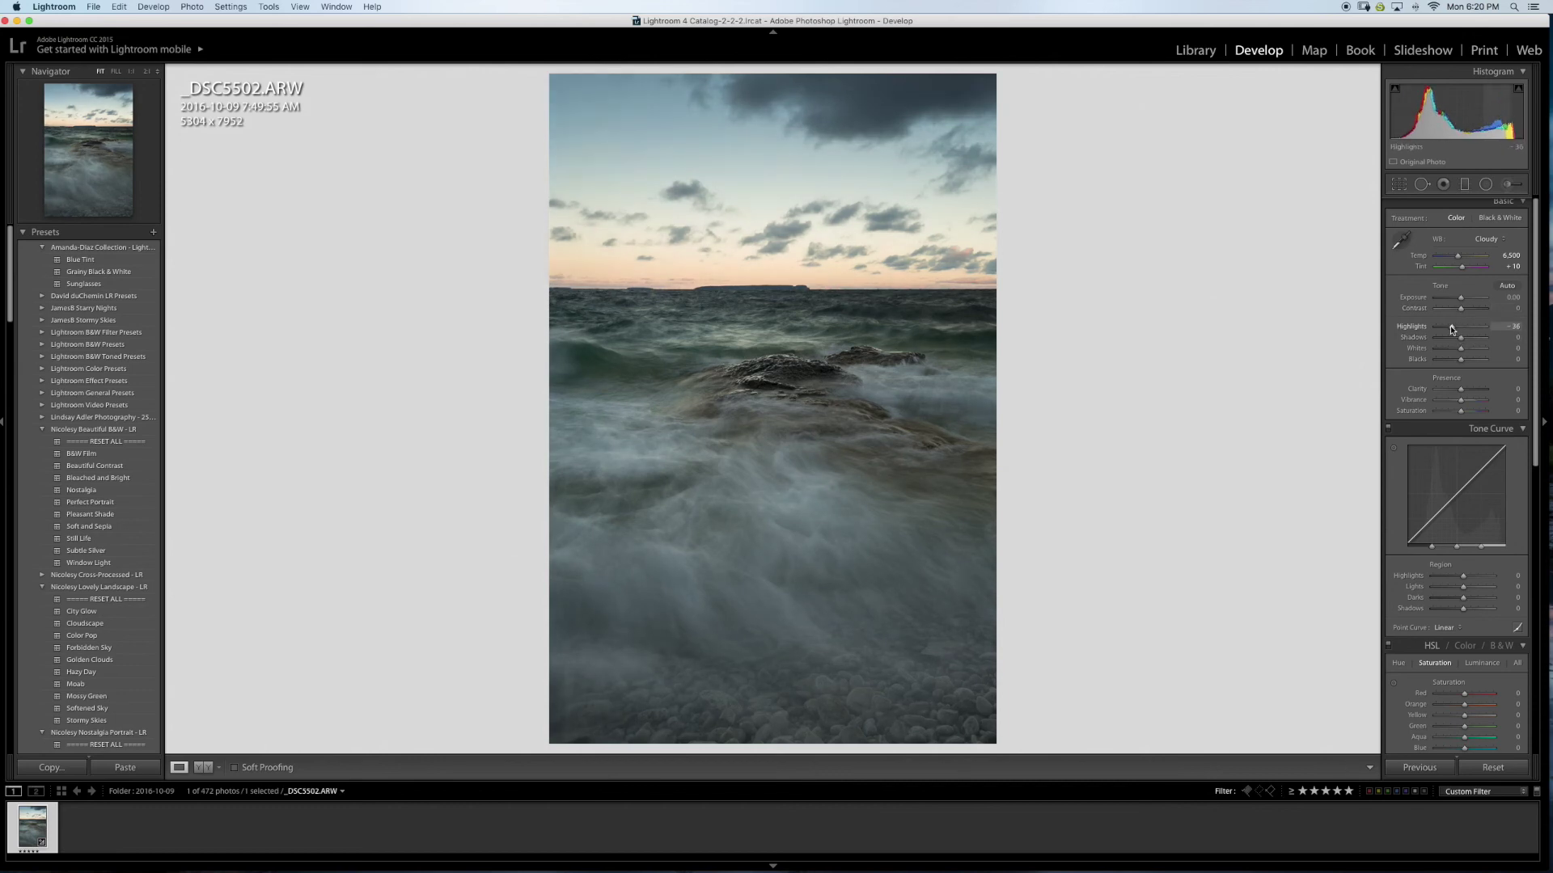
mouse_move(1451, 329)
mouse_down()
mouse_move(1487, 342)
mouse_move(1439, 333)
mouse_up()
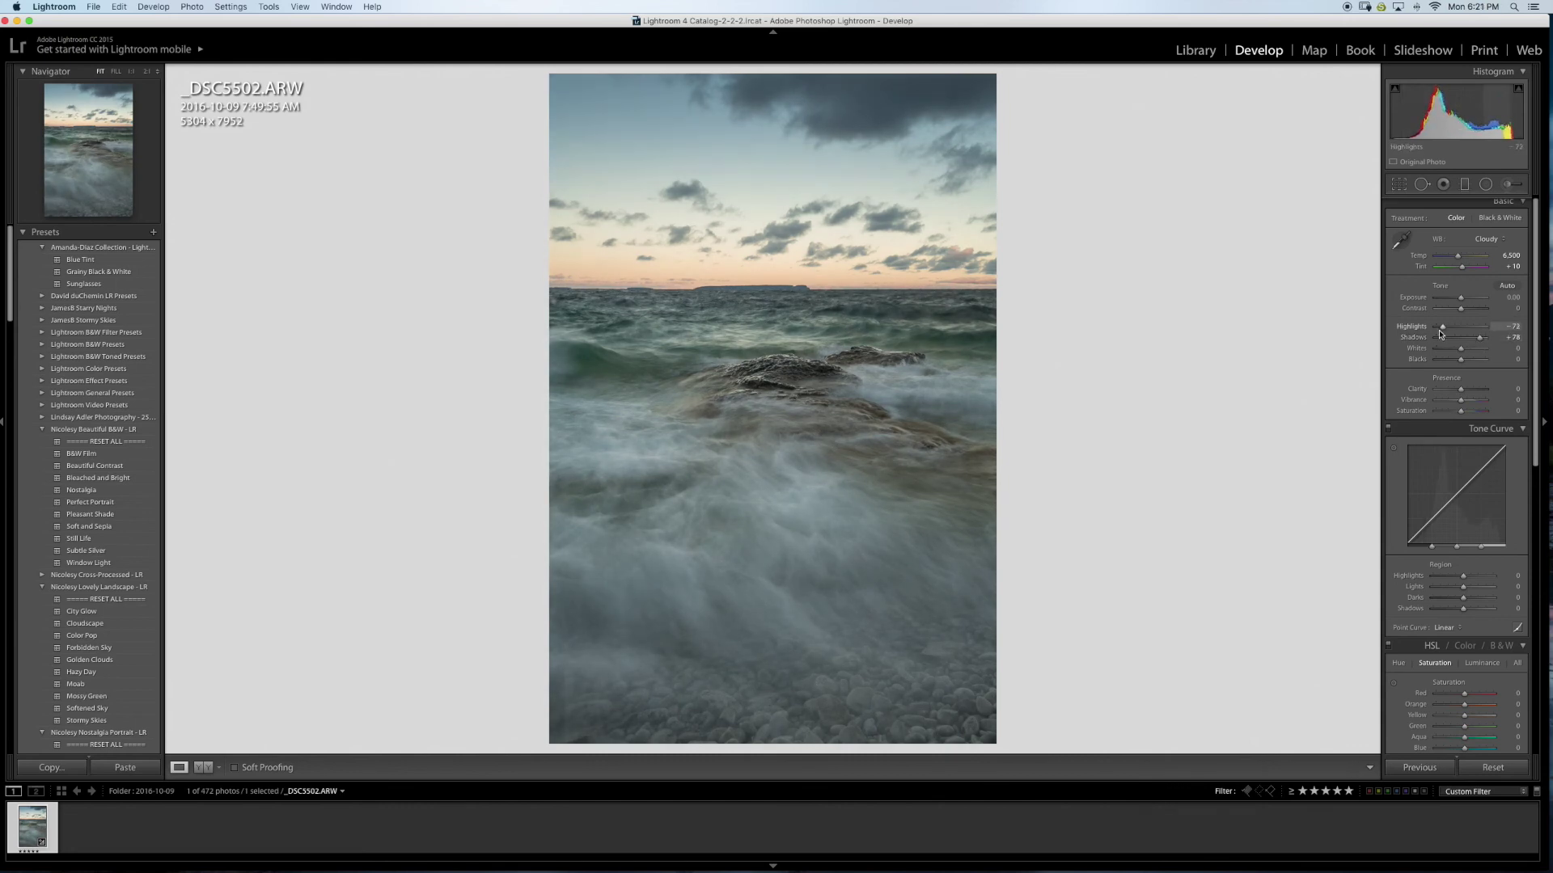
key(alt)
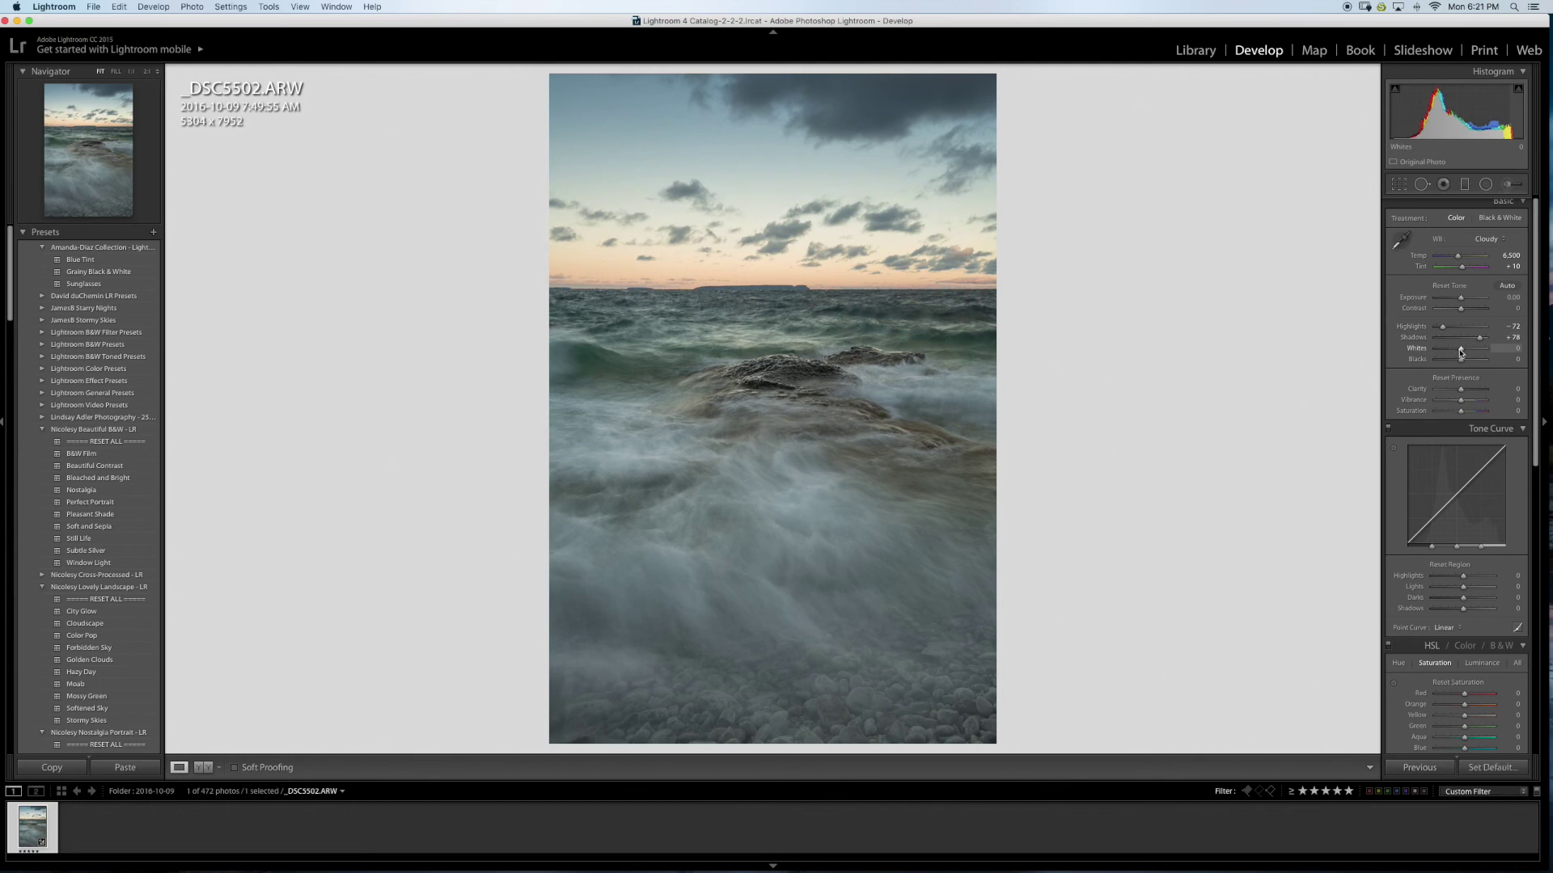
mouse_move(1462, 352)
mouse_down()
mouse_move(1486, 353)
mouse_move(1455, 366)
mouse_move(1484, 339)
mouse_up()
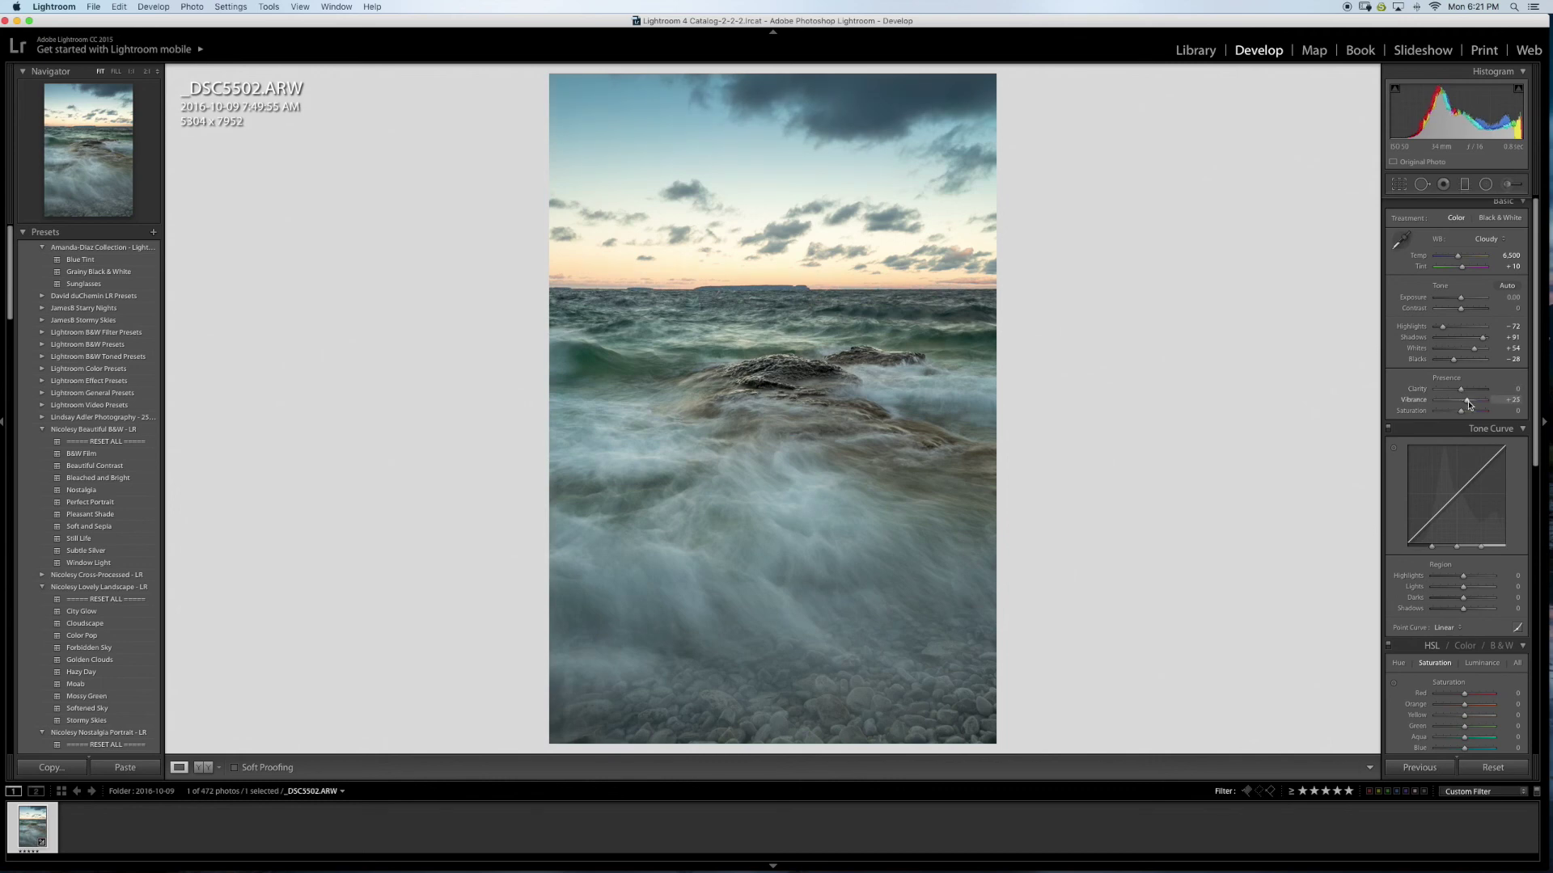
drag(1469, 403, 1464, 407)
scroll(1452, 381, down, 6)
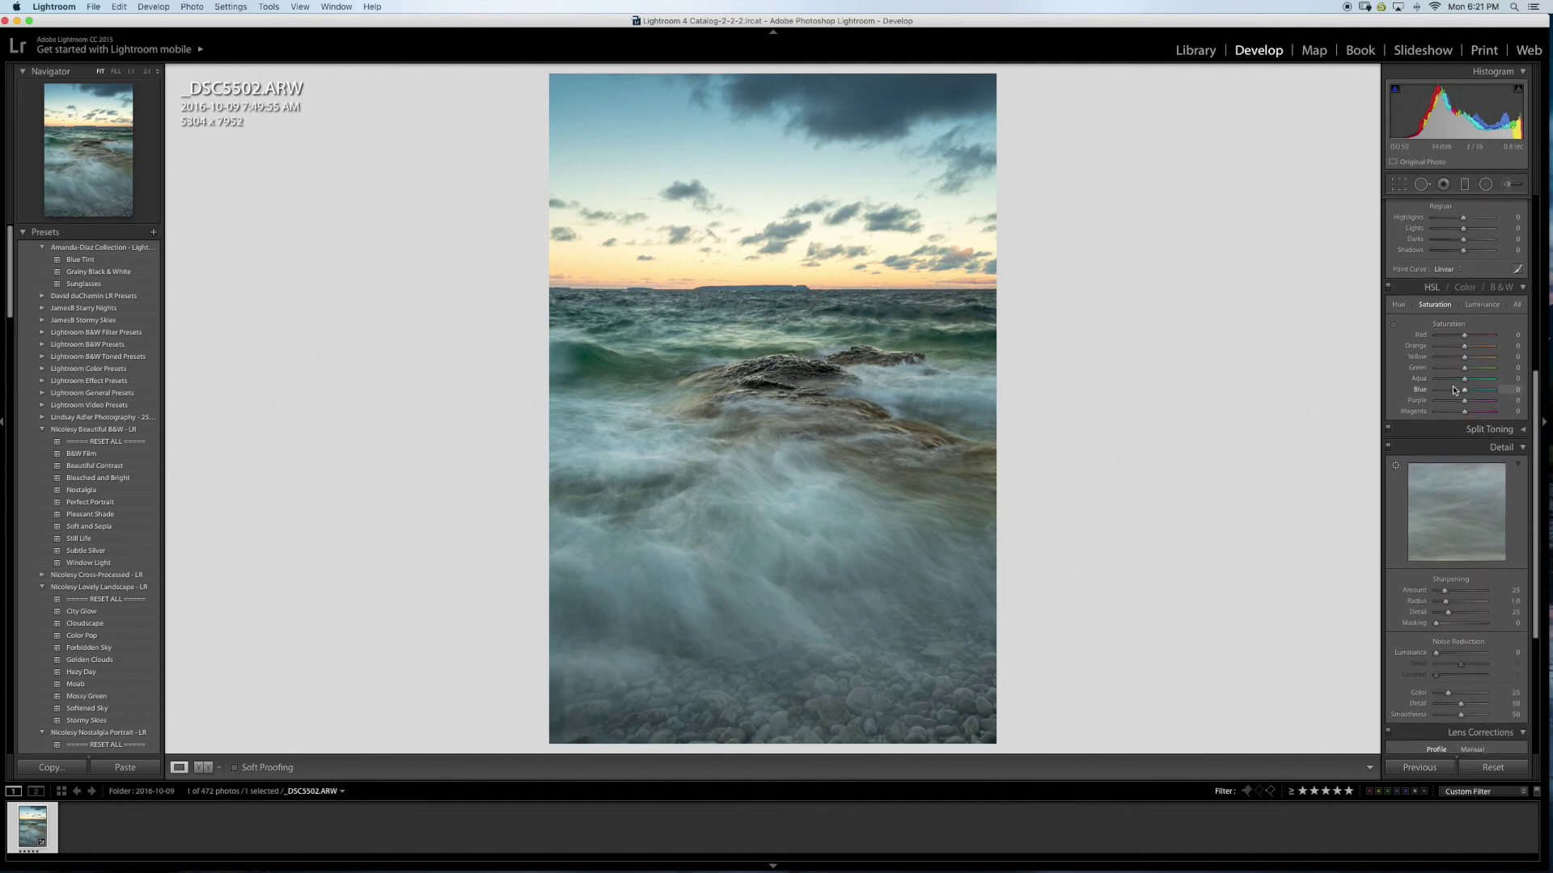
Step: Pull the tone curve's Darks region down and toggle the curve off and on to compare
scroll(1454, 389, up, 4)
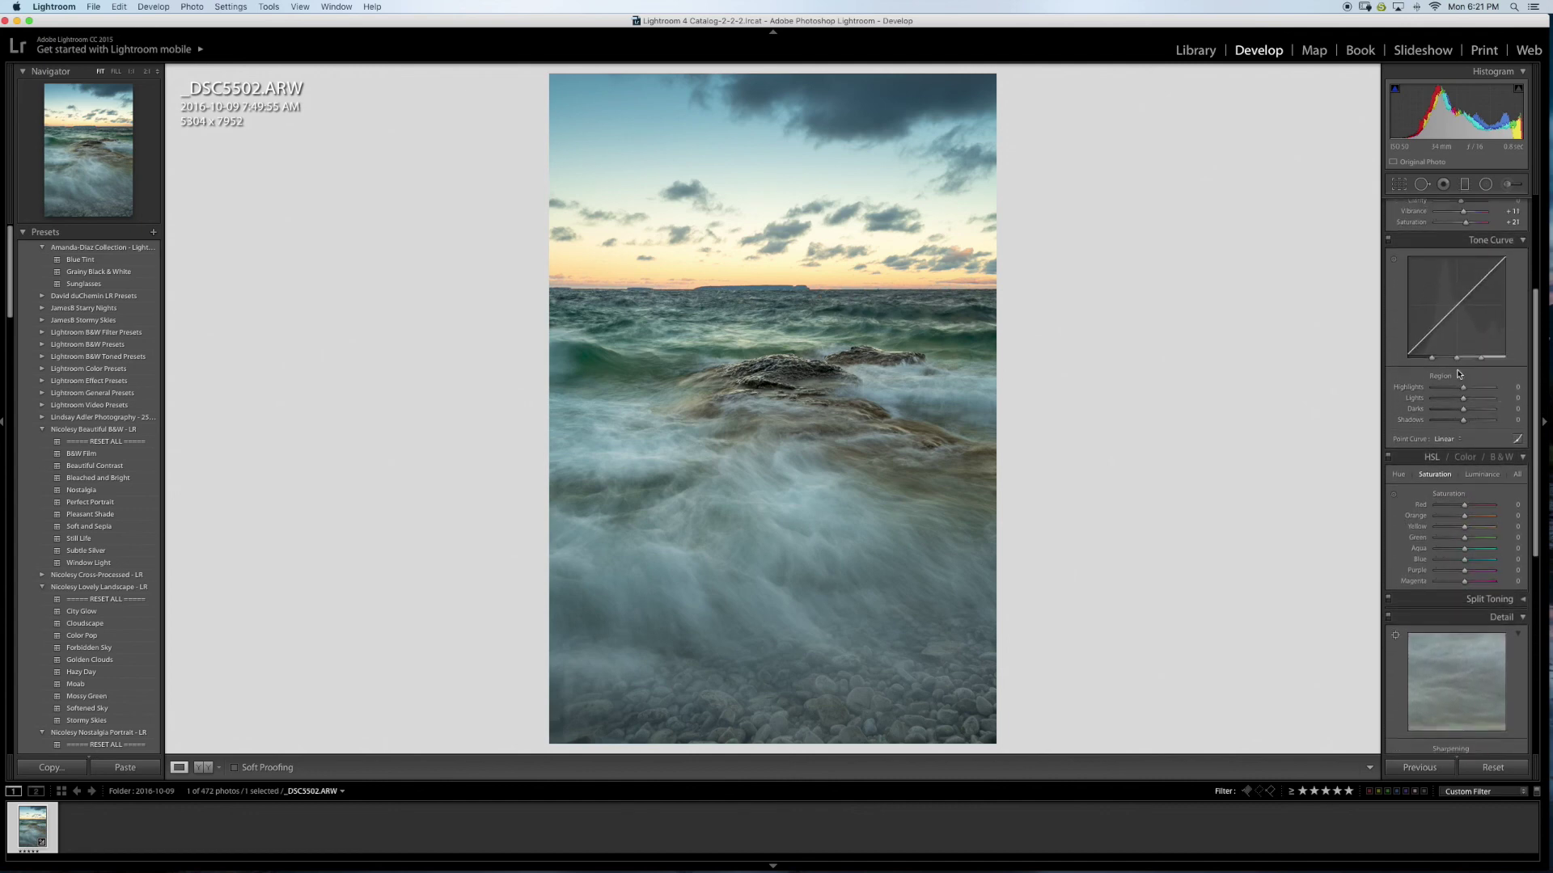
scroll(1459, 375, up, 1)
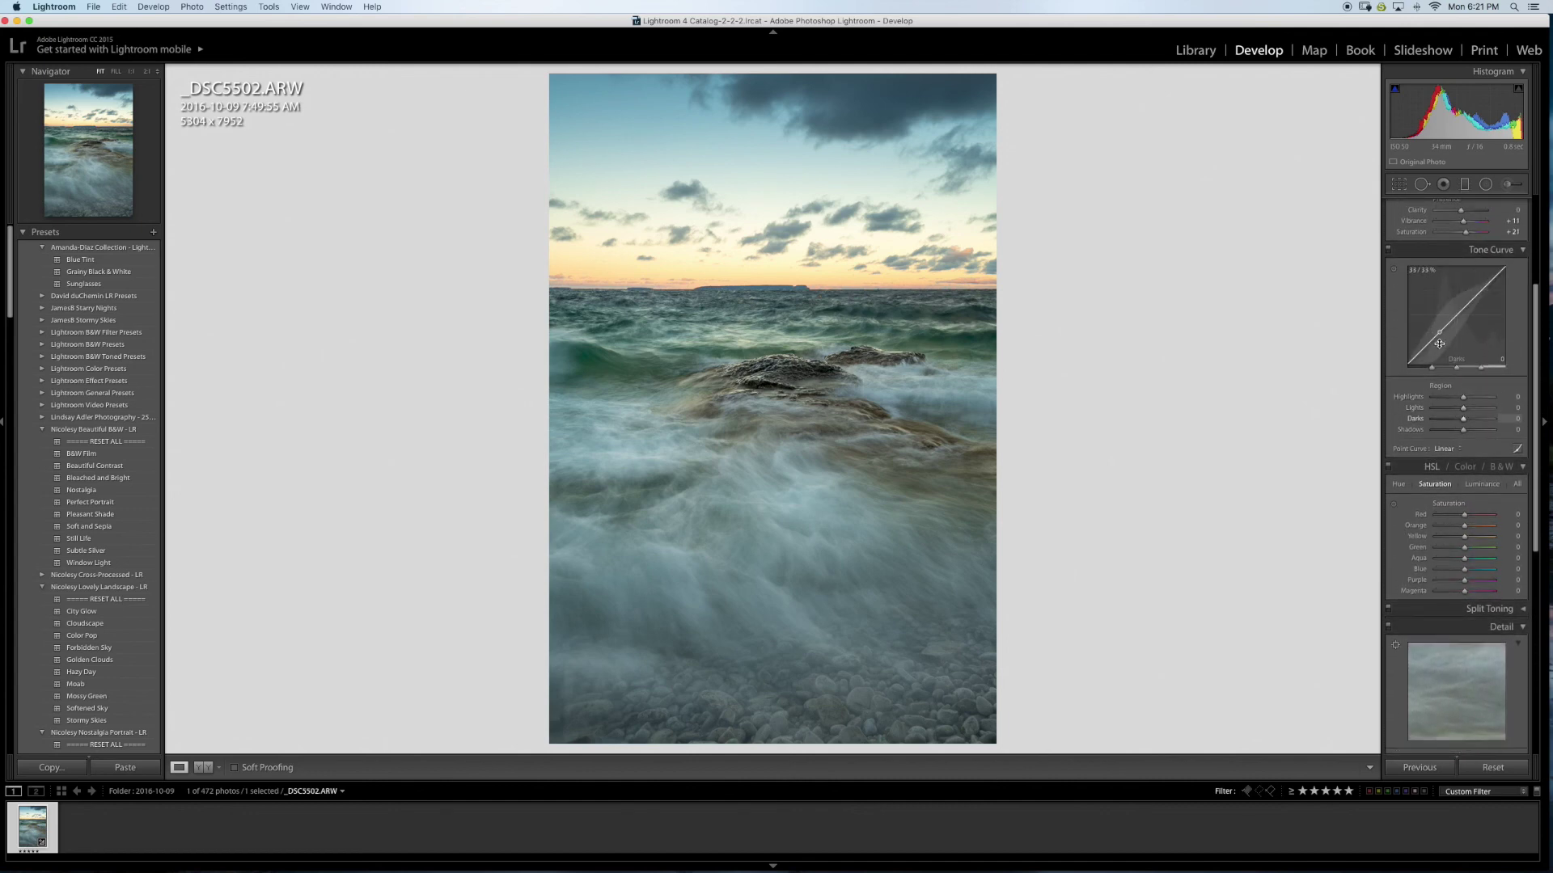
drag(1435, 339, 1472, 295)
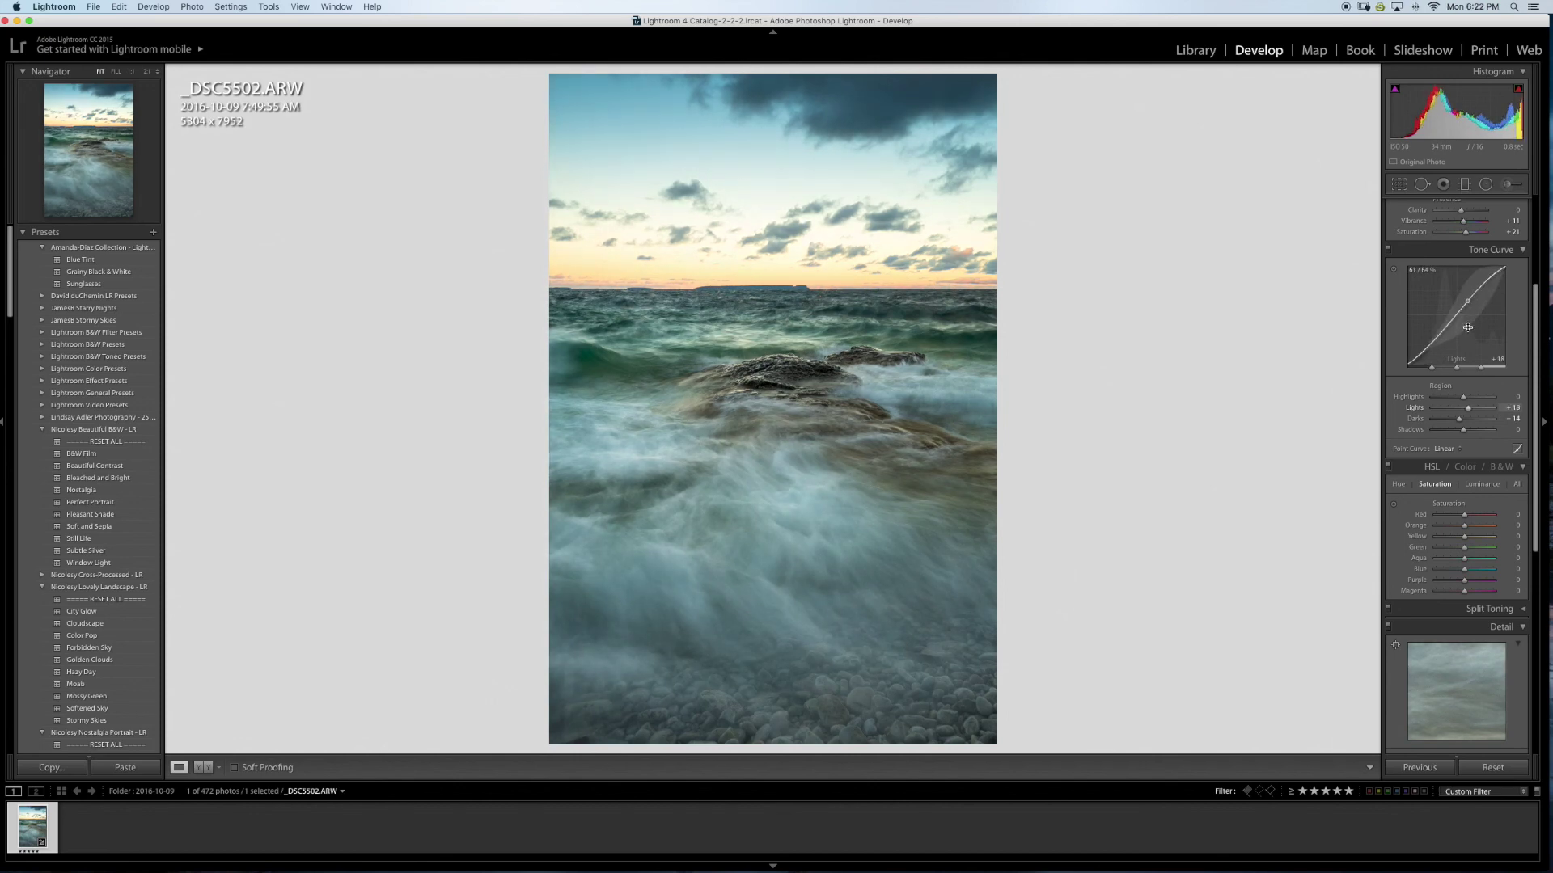
click(1388, 251)
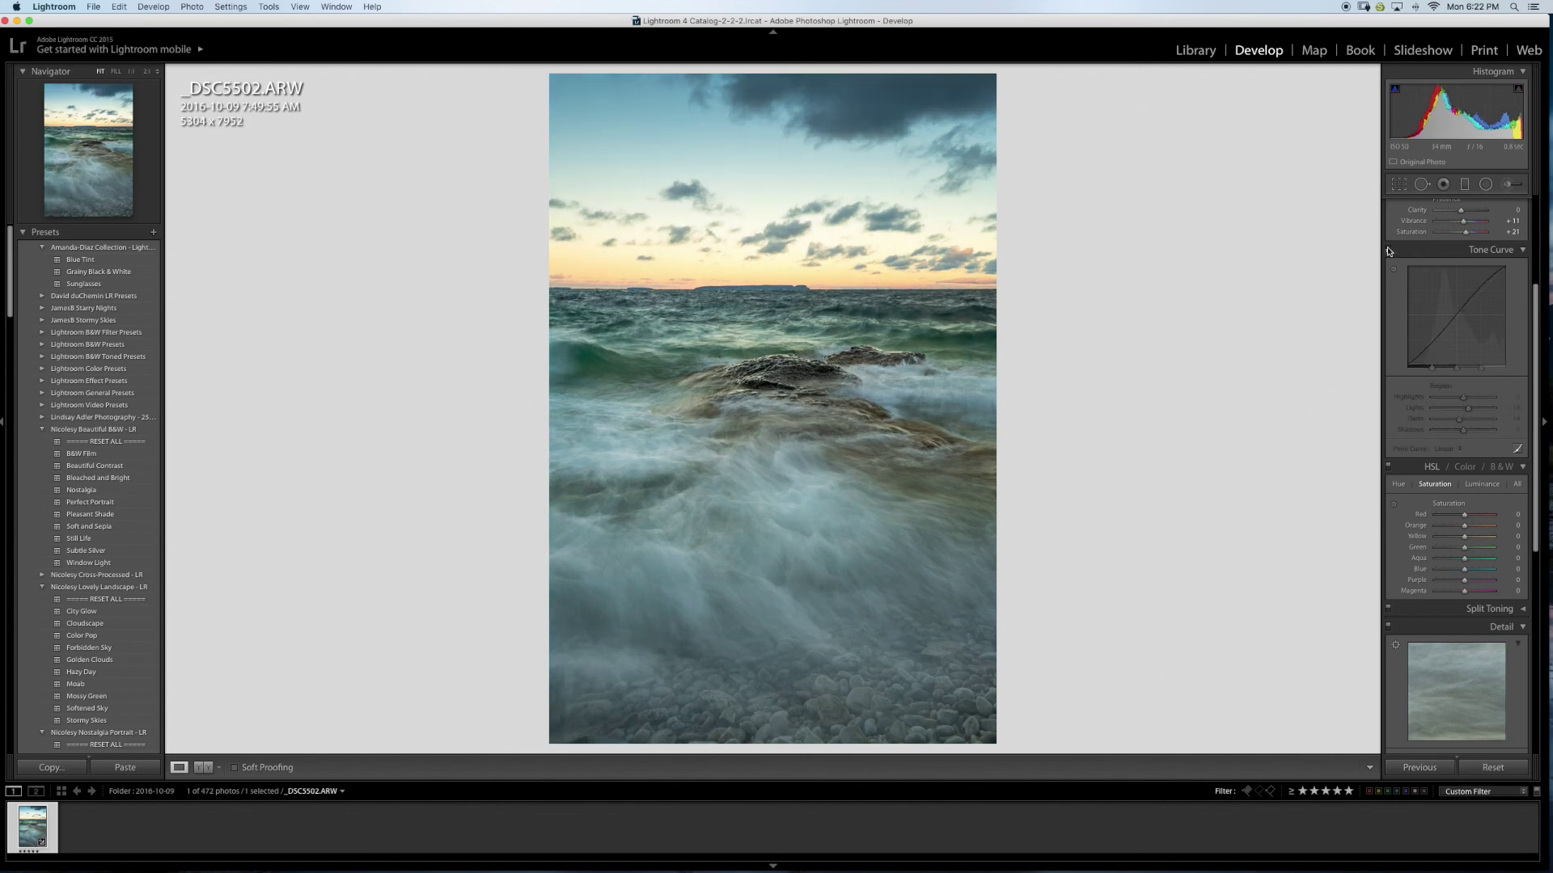
click(1389, 251)
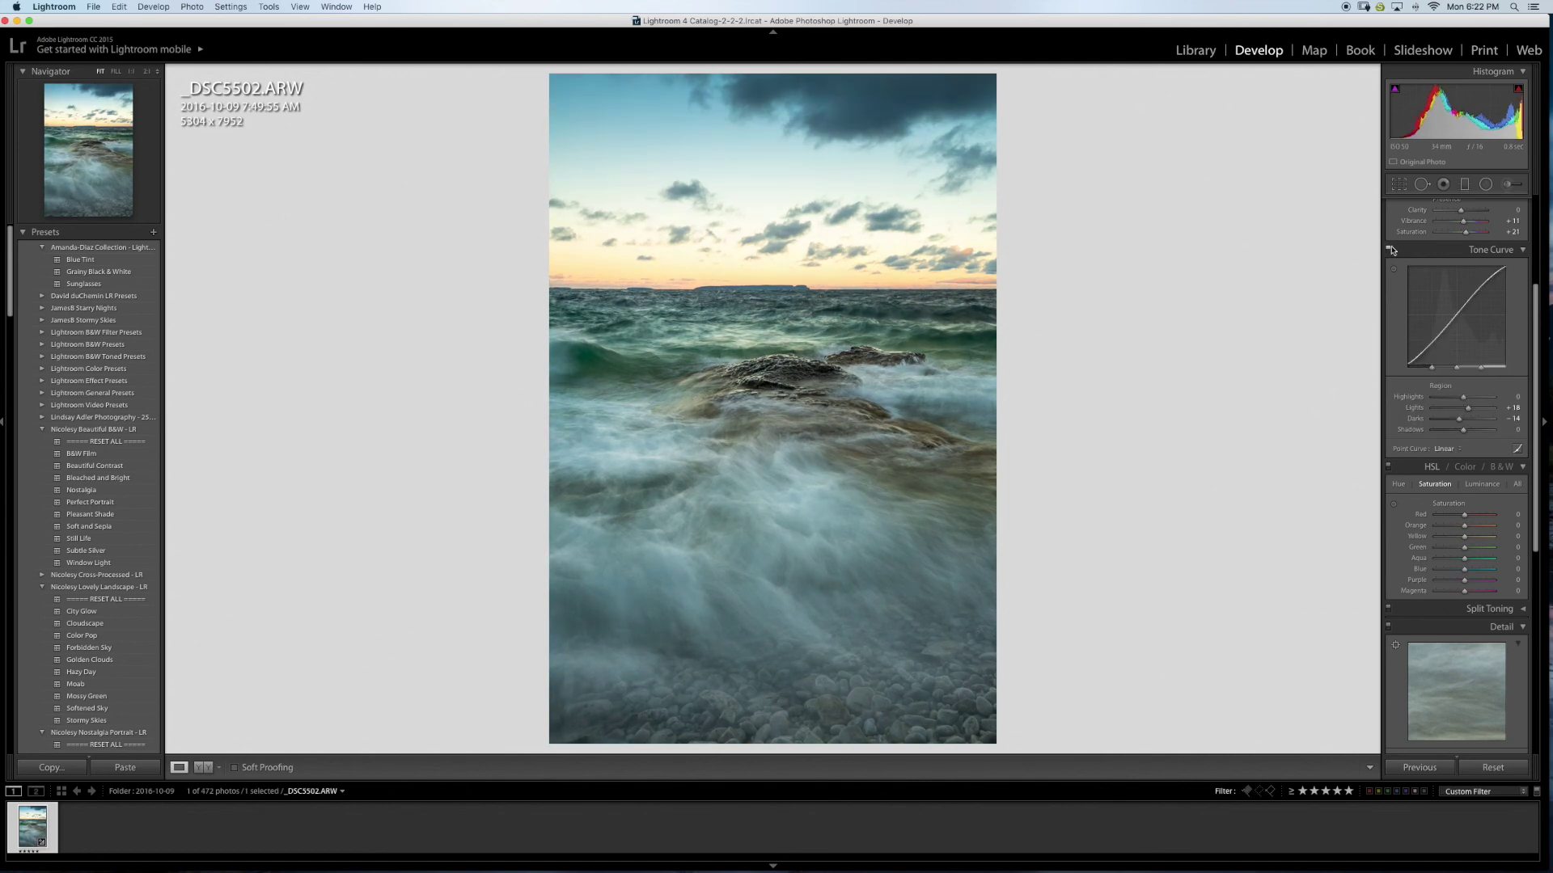
click(1390, 251)
click(1388, 251)
click(1390, 252)
click(1389, 252)
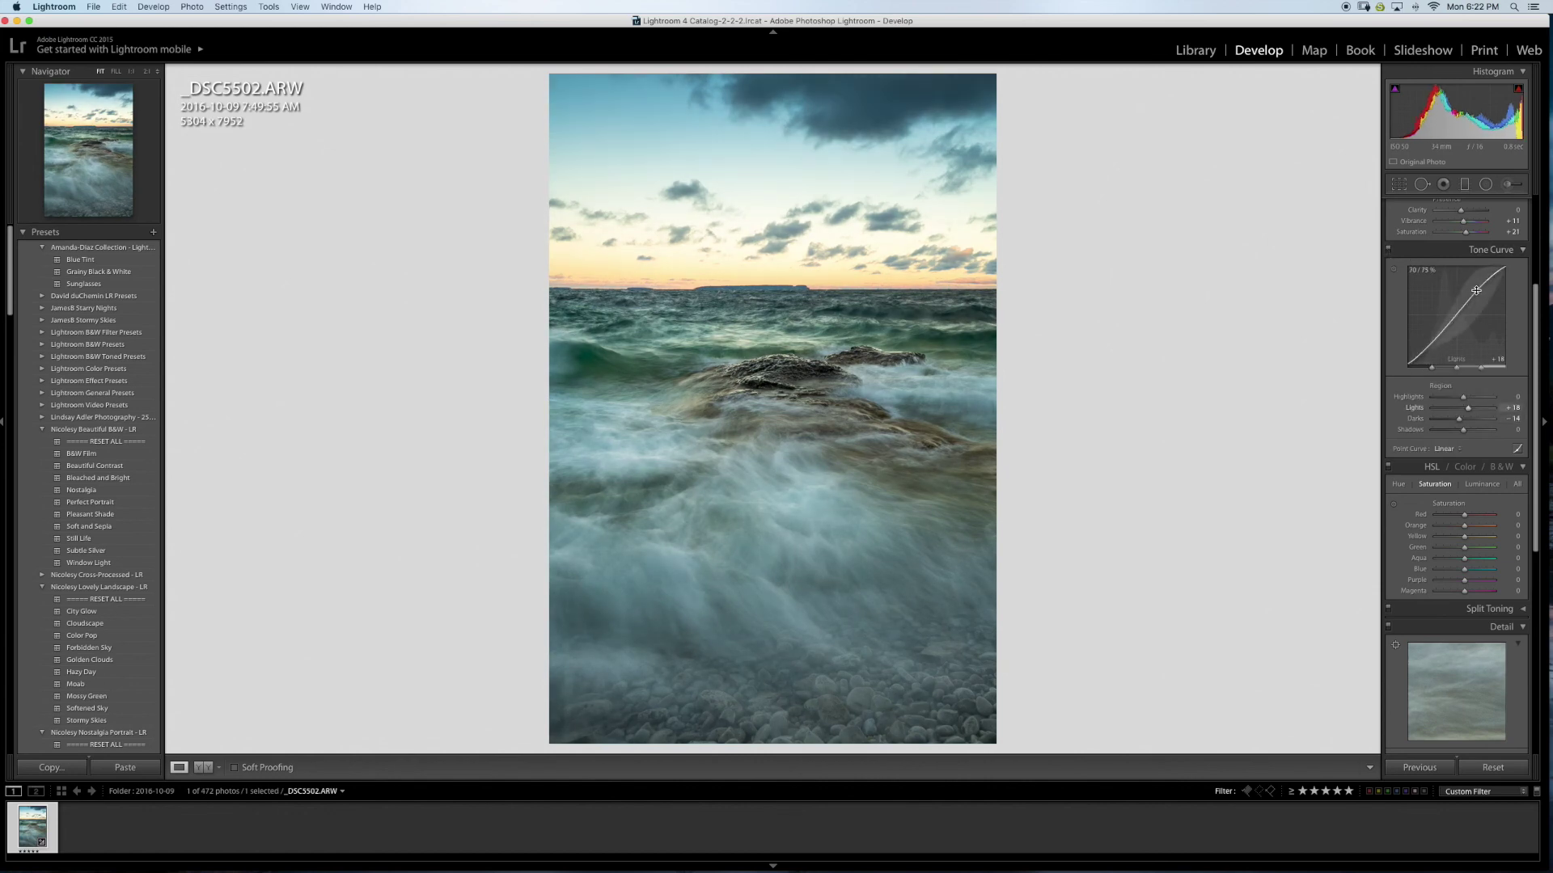
Step: Lower the curve's Lights to +10, collapse Tone Curve, and set white balance to Daylight
drag(1474, 294, 1484, 299)
click(1389, 250)
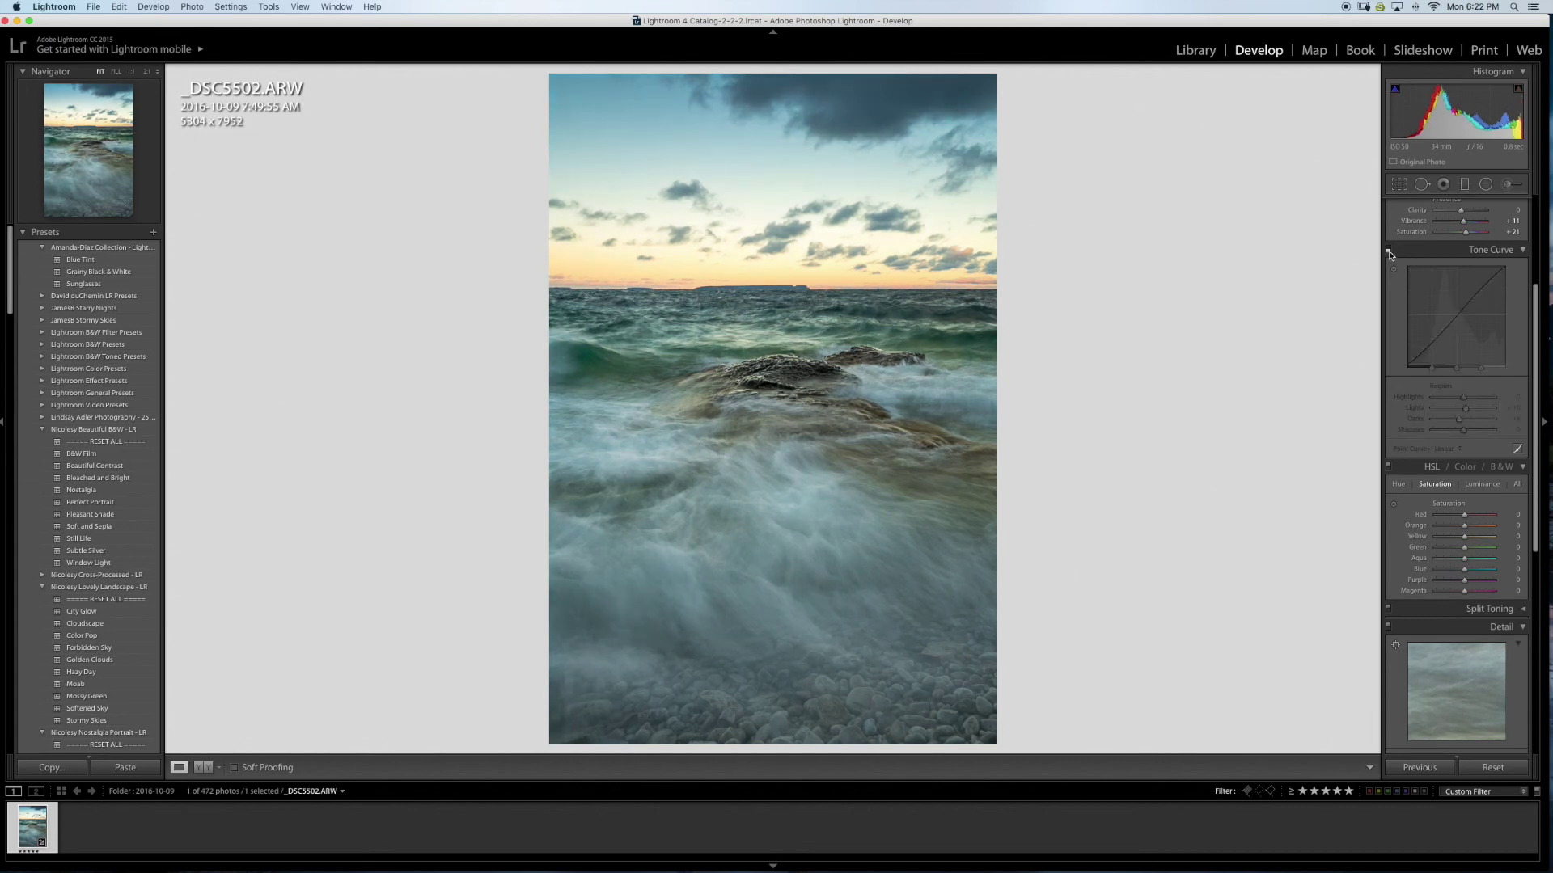
click(1394, 255)
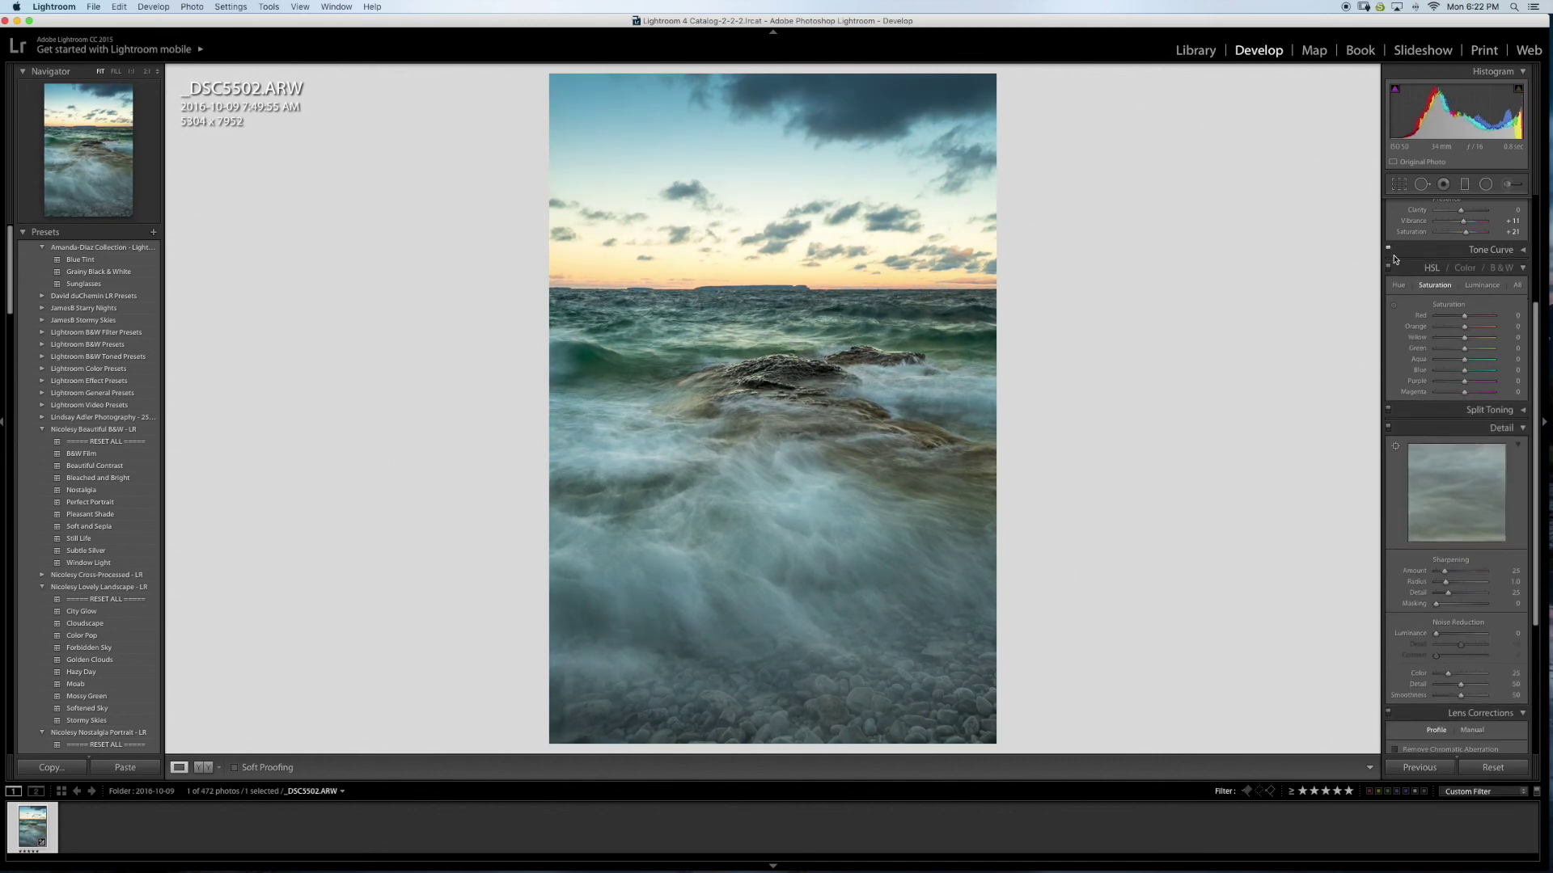
scroll(1413, 325, up, 5)
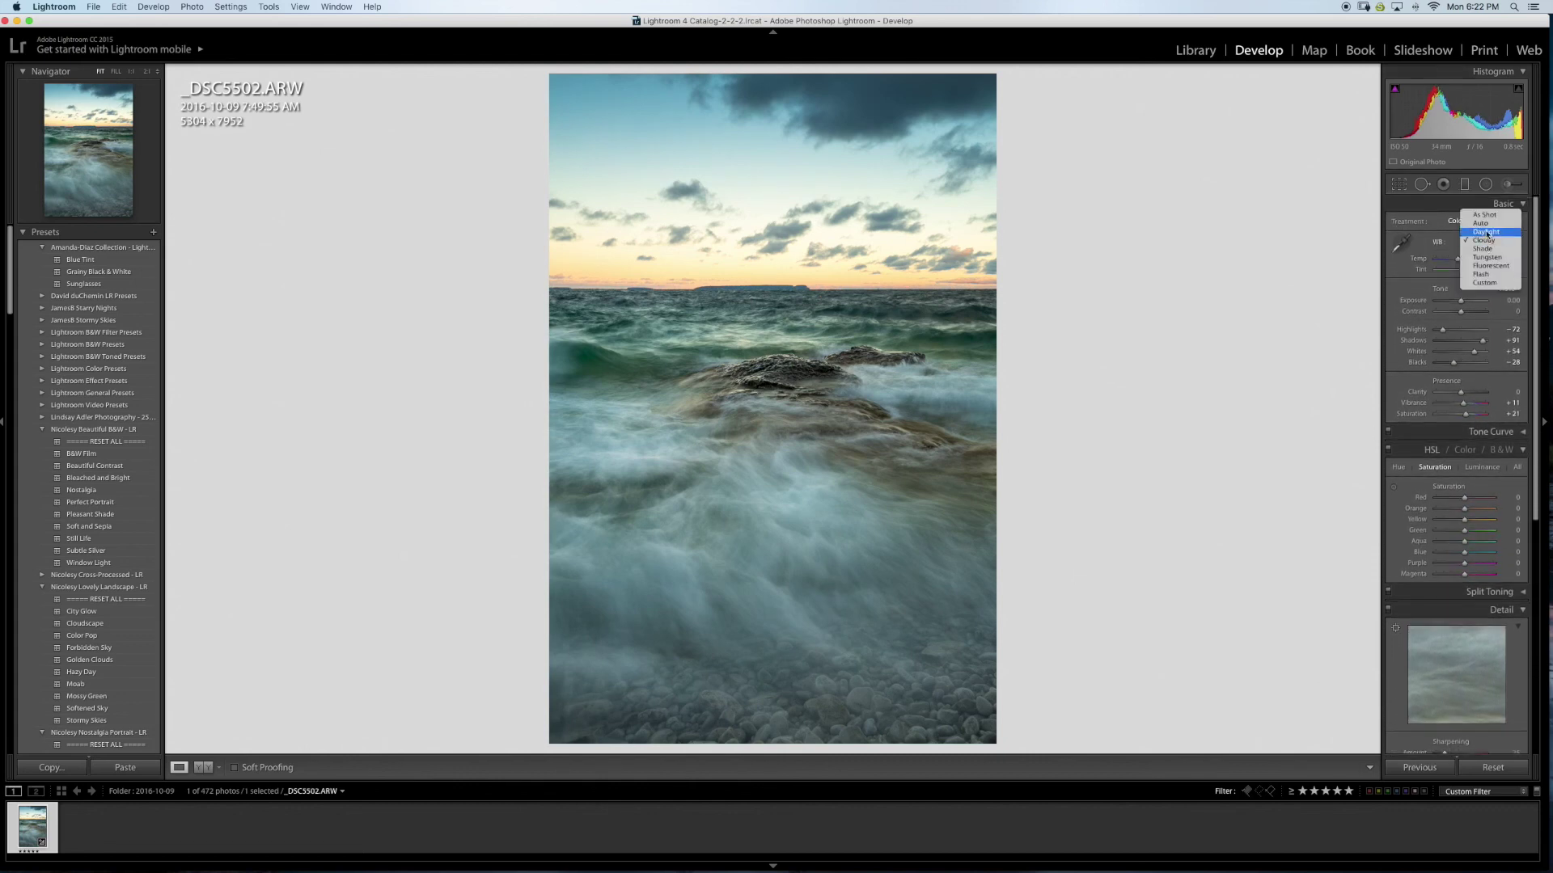
click(1485, 232)
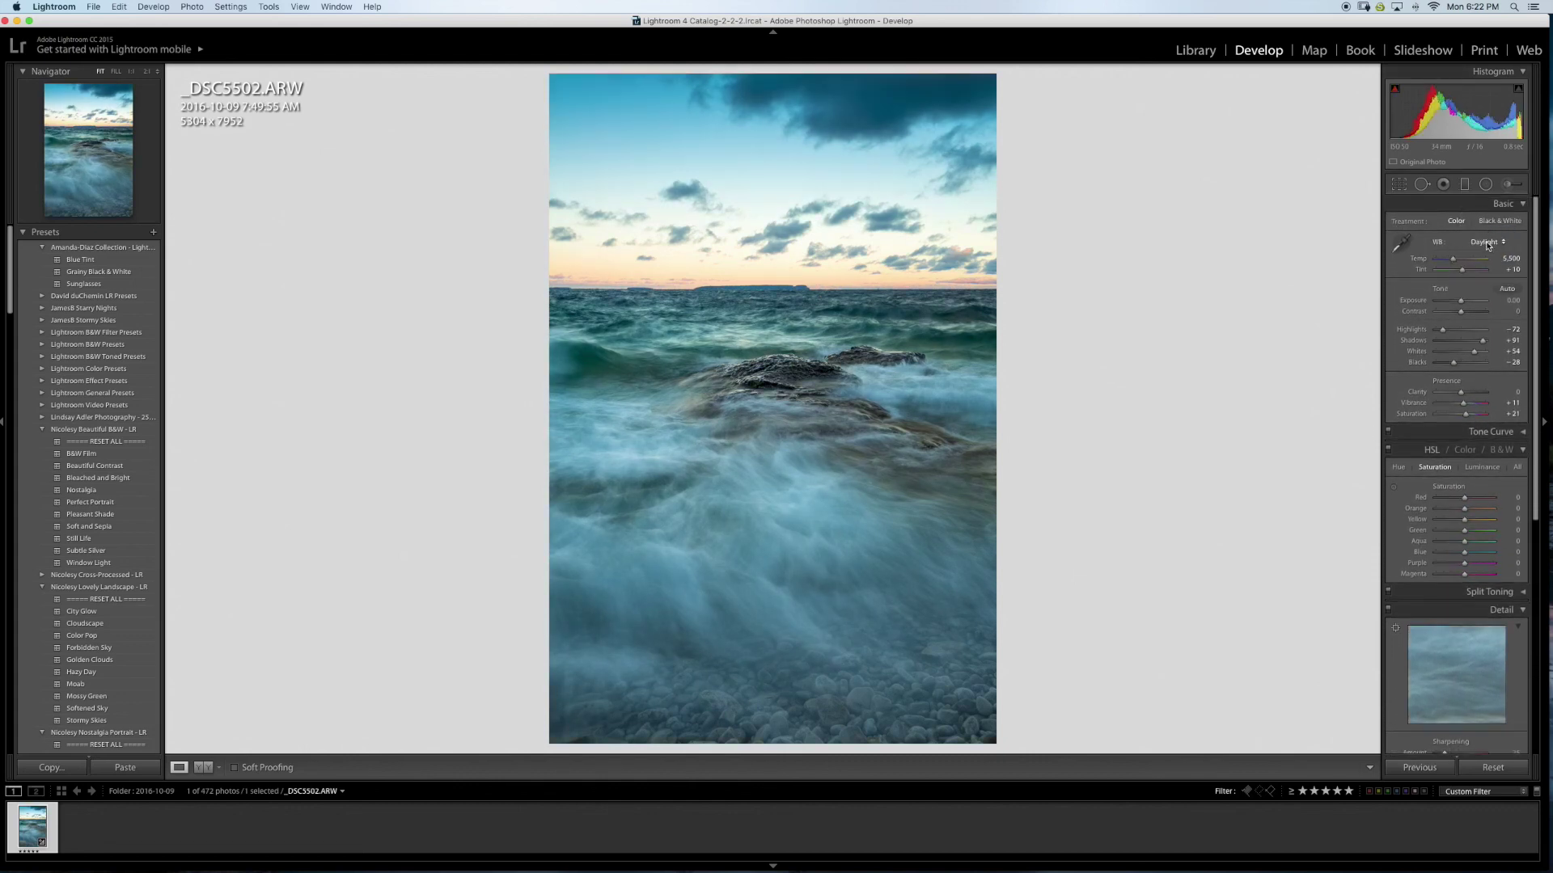
Step: Try Shade and Daylight, settle on Cloudy white balance at 6,500, and ease Shadows to +83
click(1486, 241)
click(1486, 253)
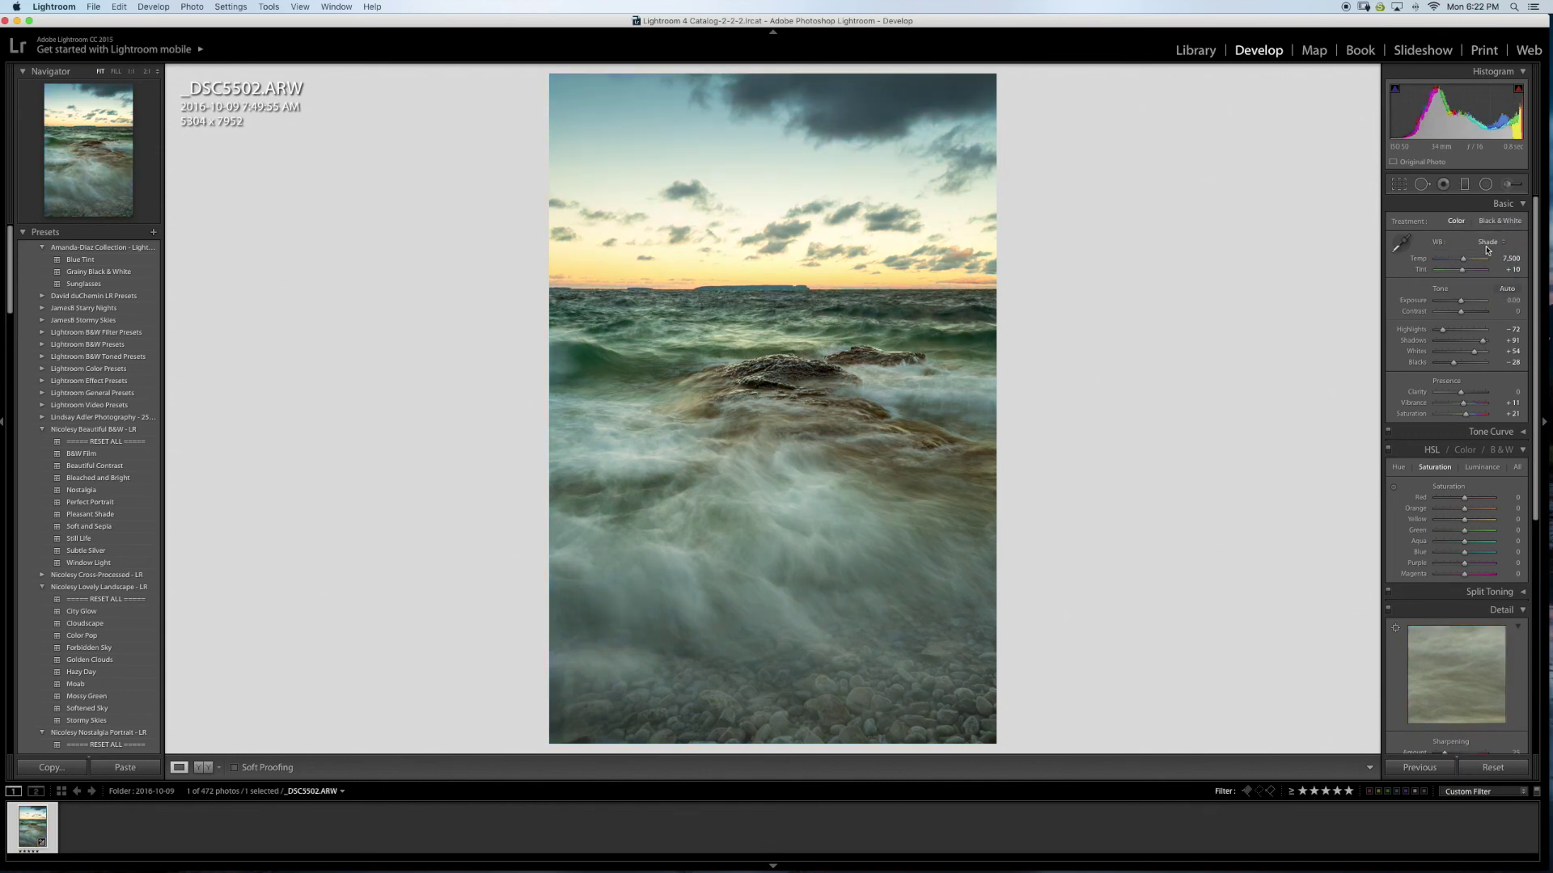
click(1491, 244)
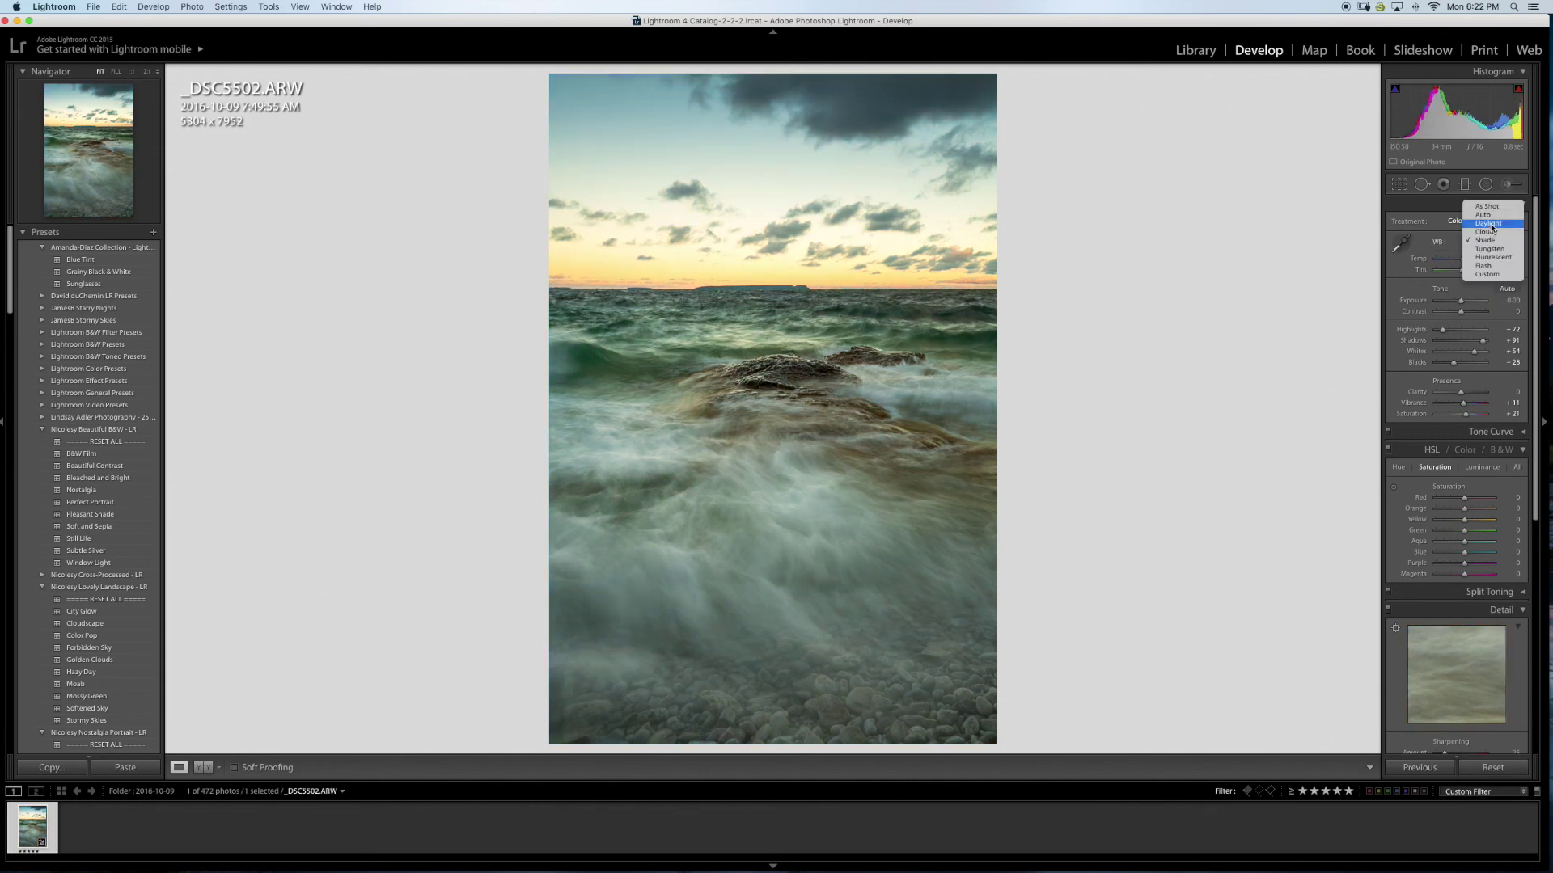
click(1488, 224)
click(1480, 242)
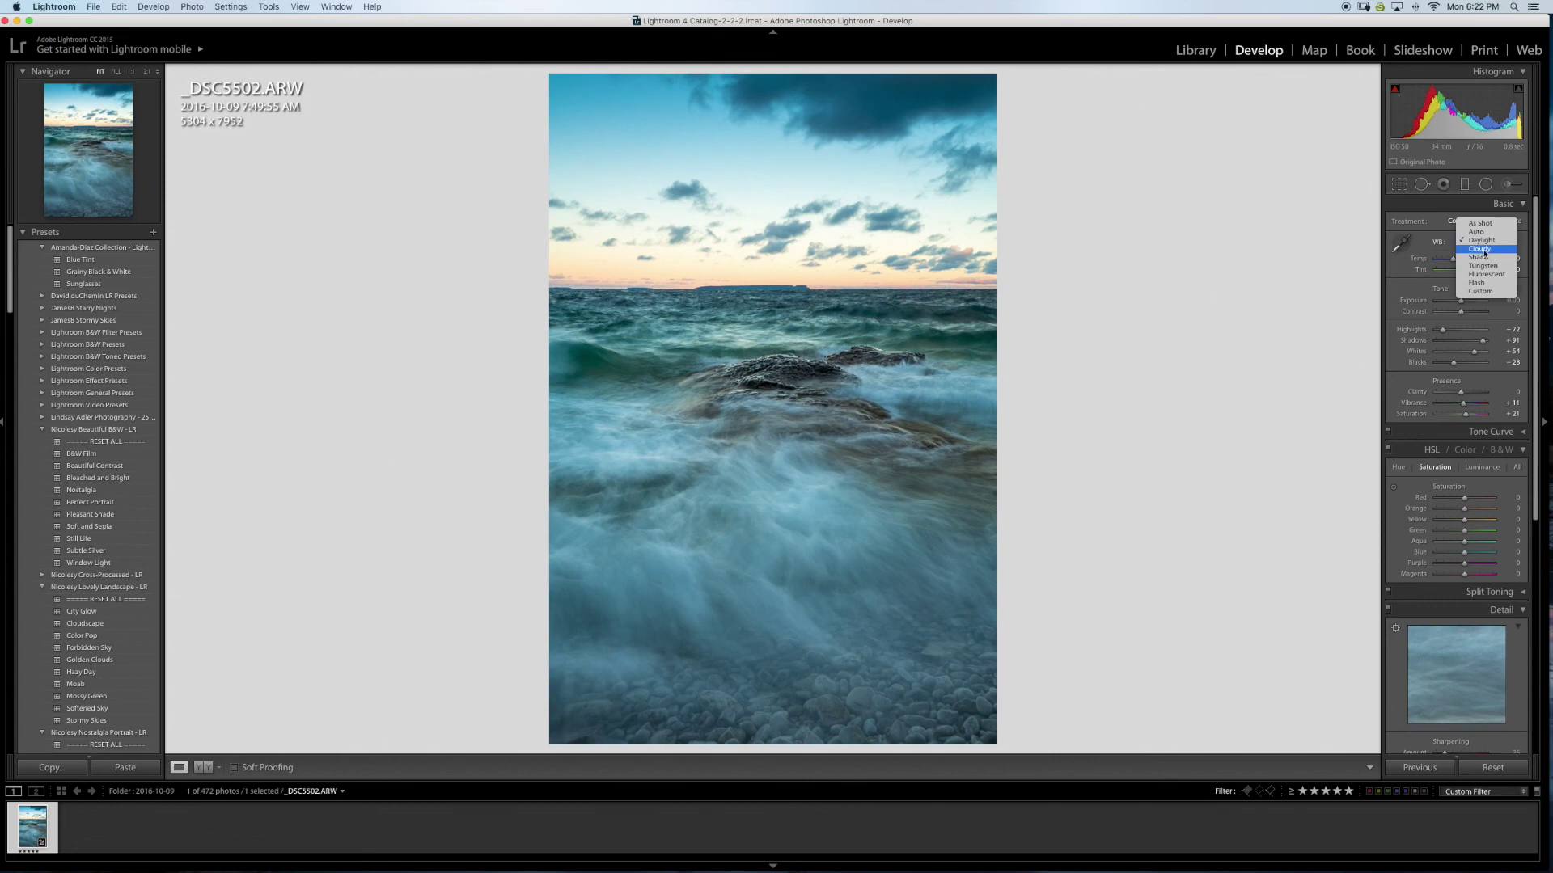
click(1486, 242)
drag(1483, 340, 1472, 354)
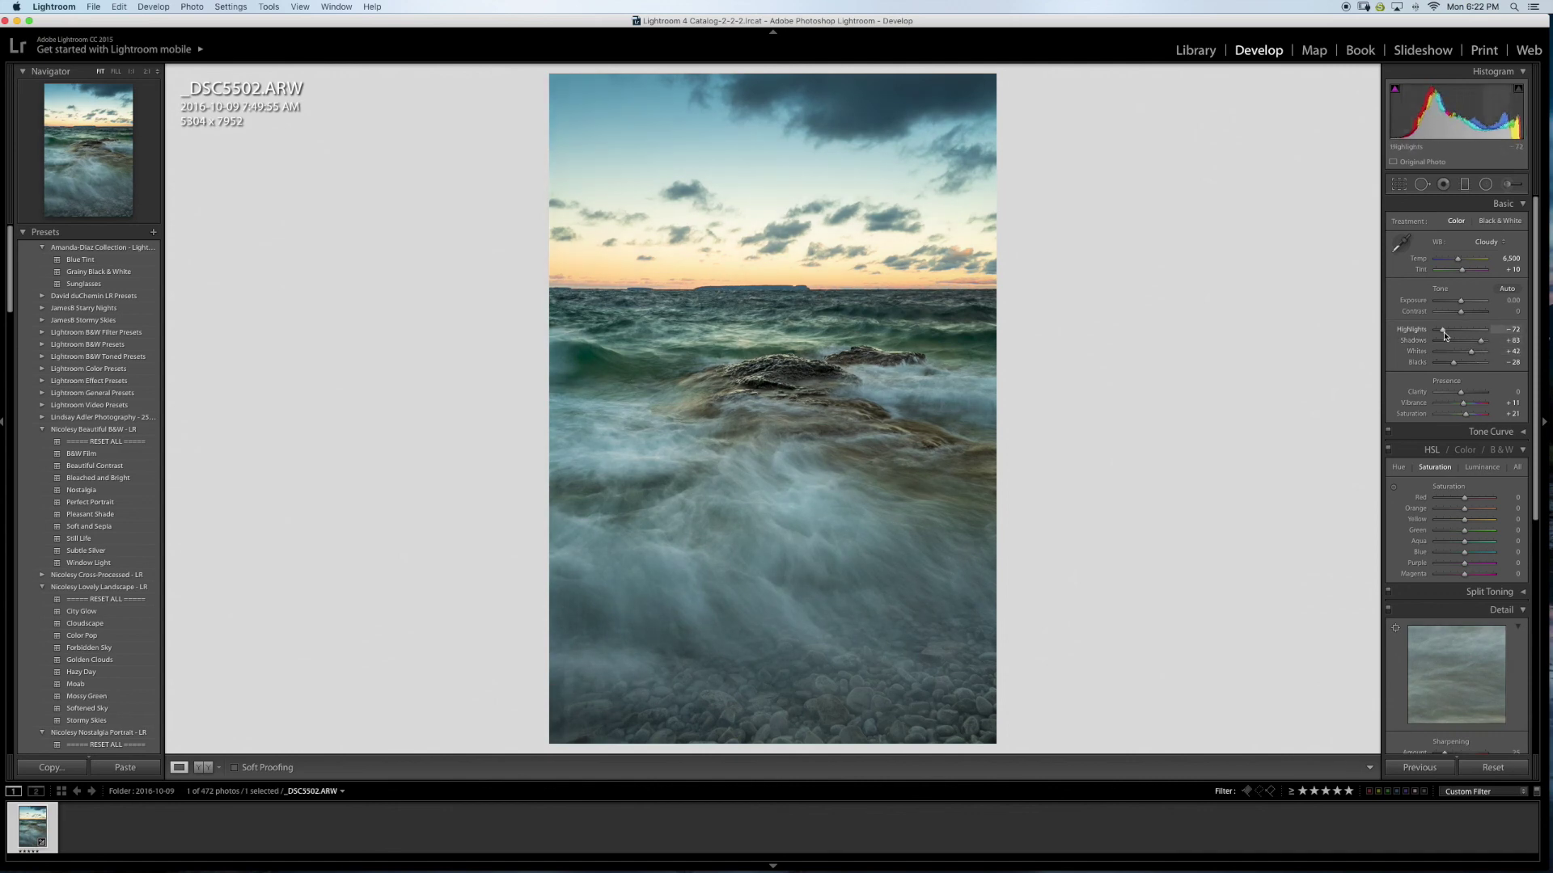
Step: Set Highlights to -87, nudge Shadows and Blacks, and lower Saturation to +9
drag(1442, 332, 1440, 333)
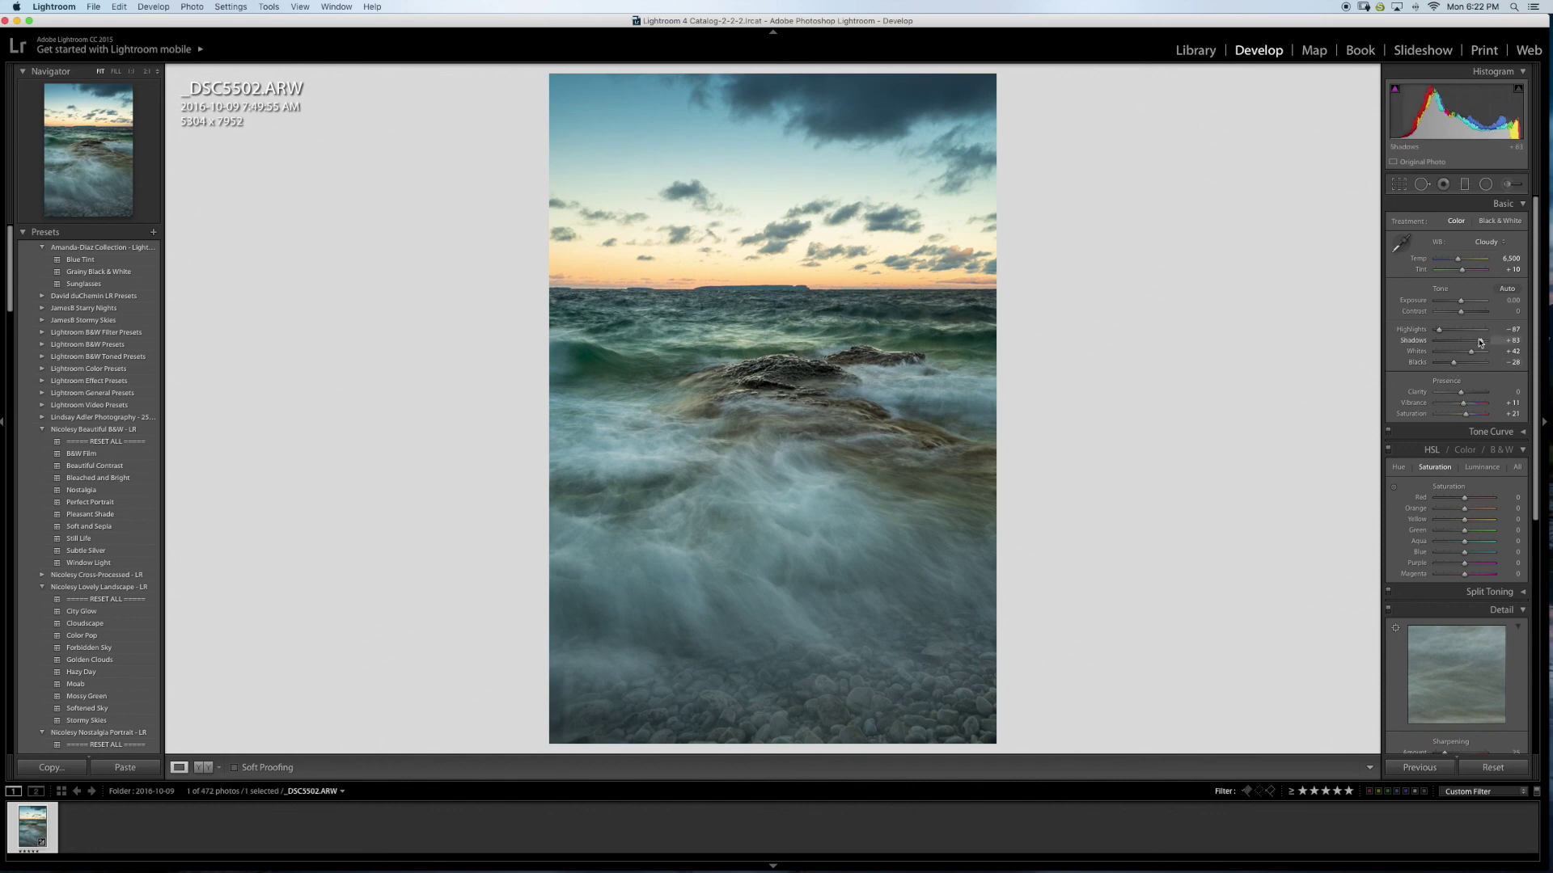
drag(1480, 342, 1482, 343)
drag(1452, 364, 1452, 364)
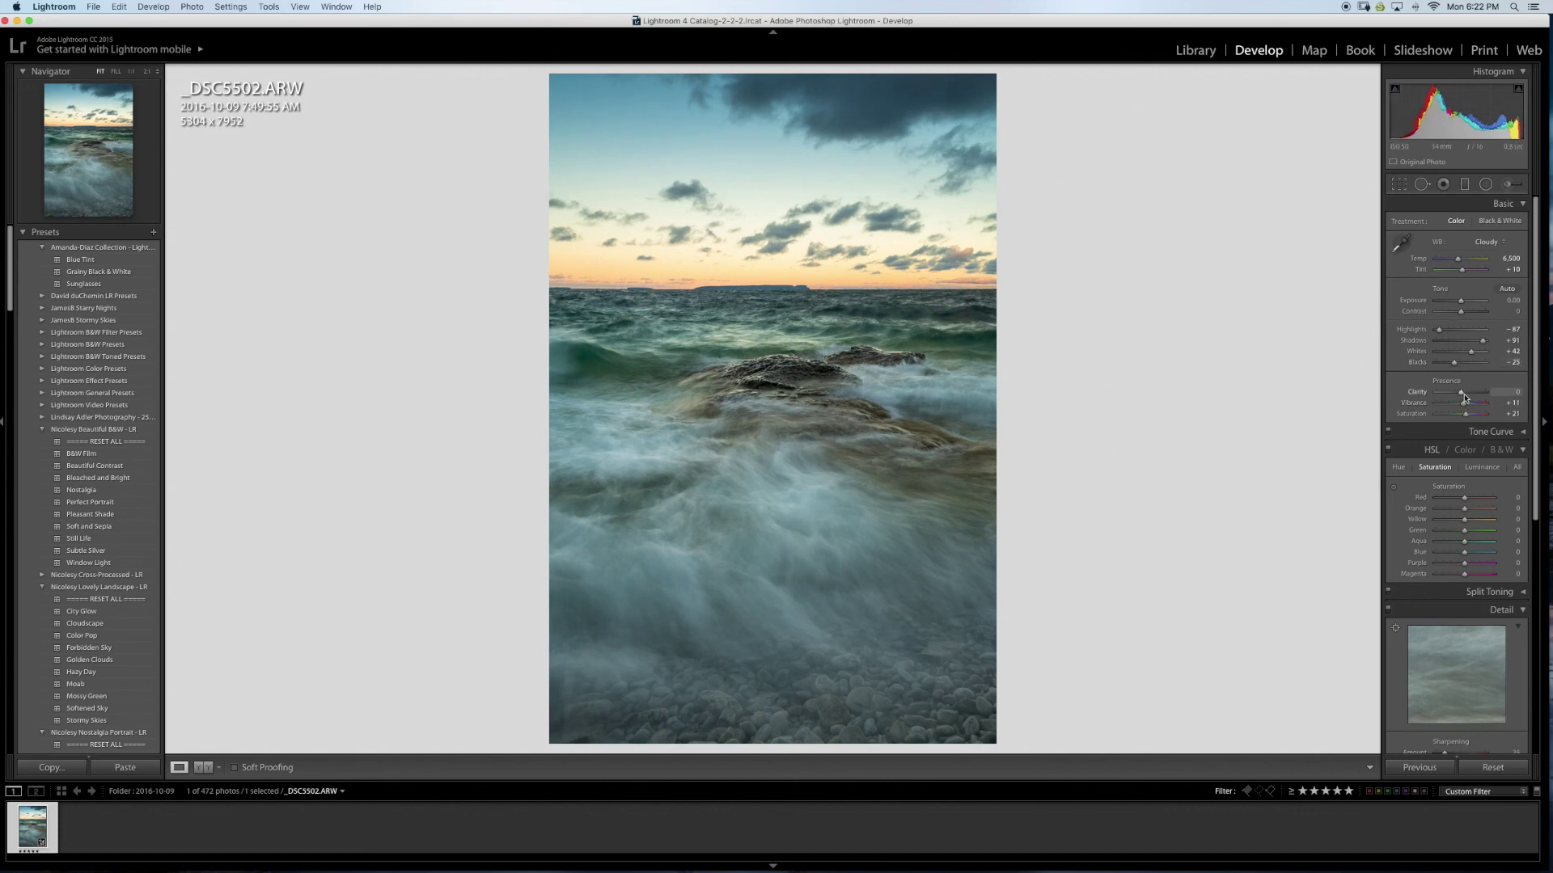
scroll(1453, 414, down, 3)
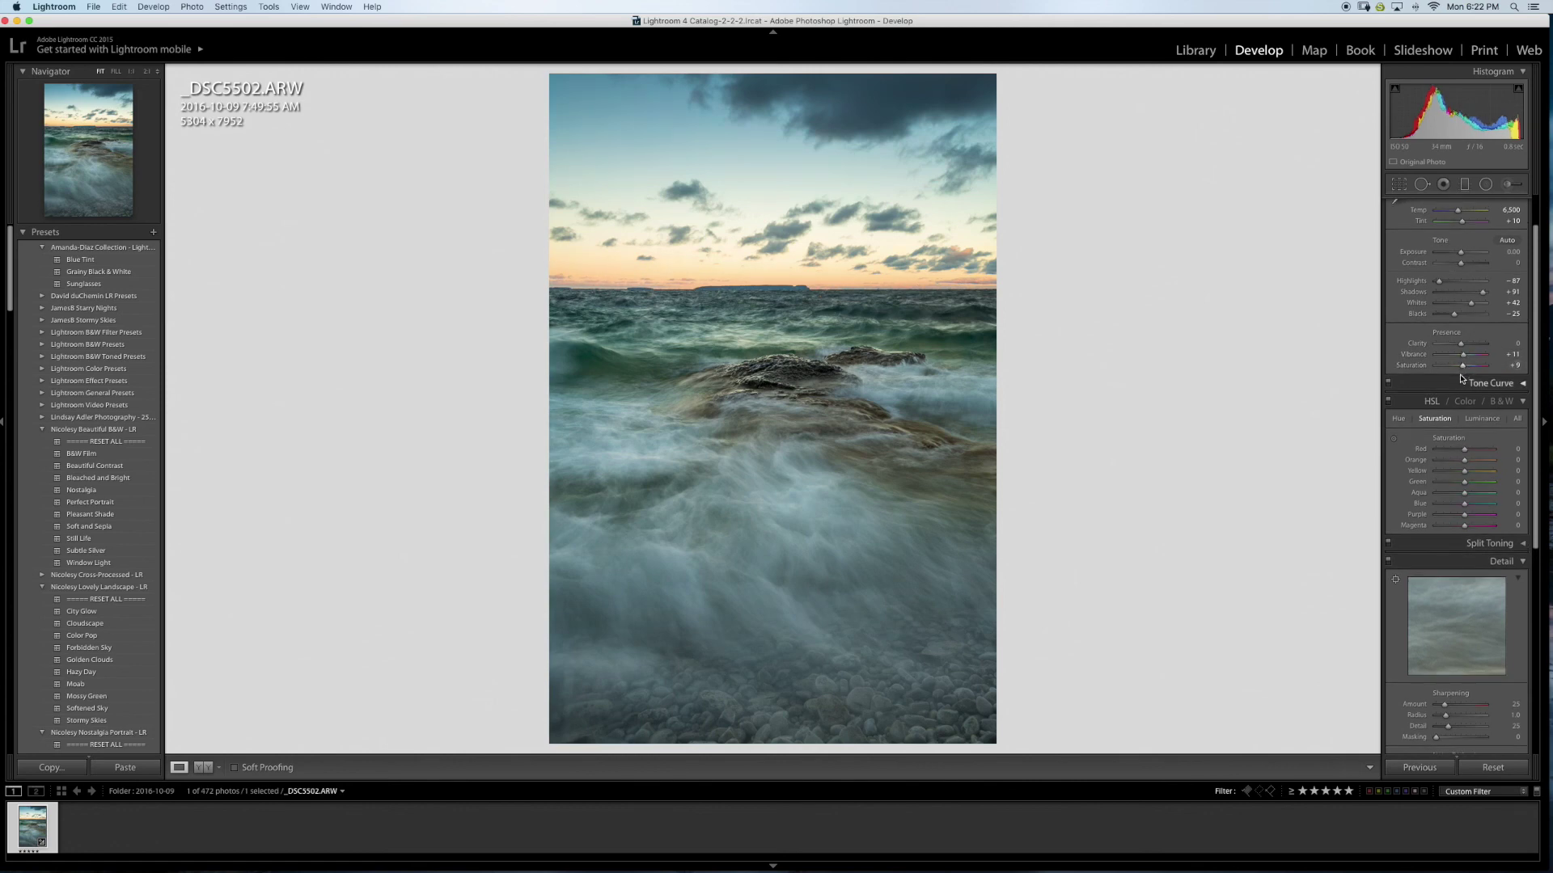
scroll(1464, 372, down, 5)
scroll(1464, 373, up, 4)
scroll(1463, 374, up, 3)
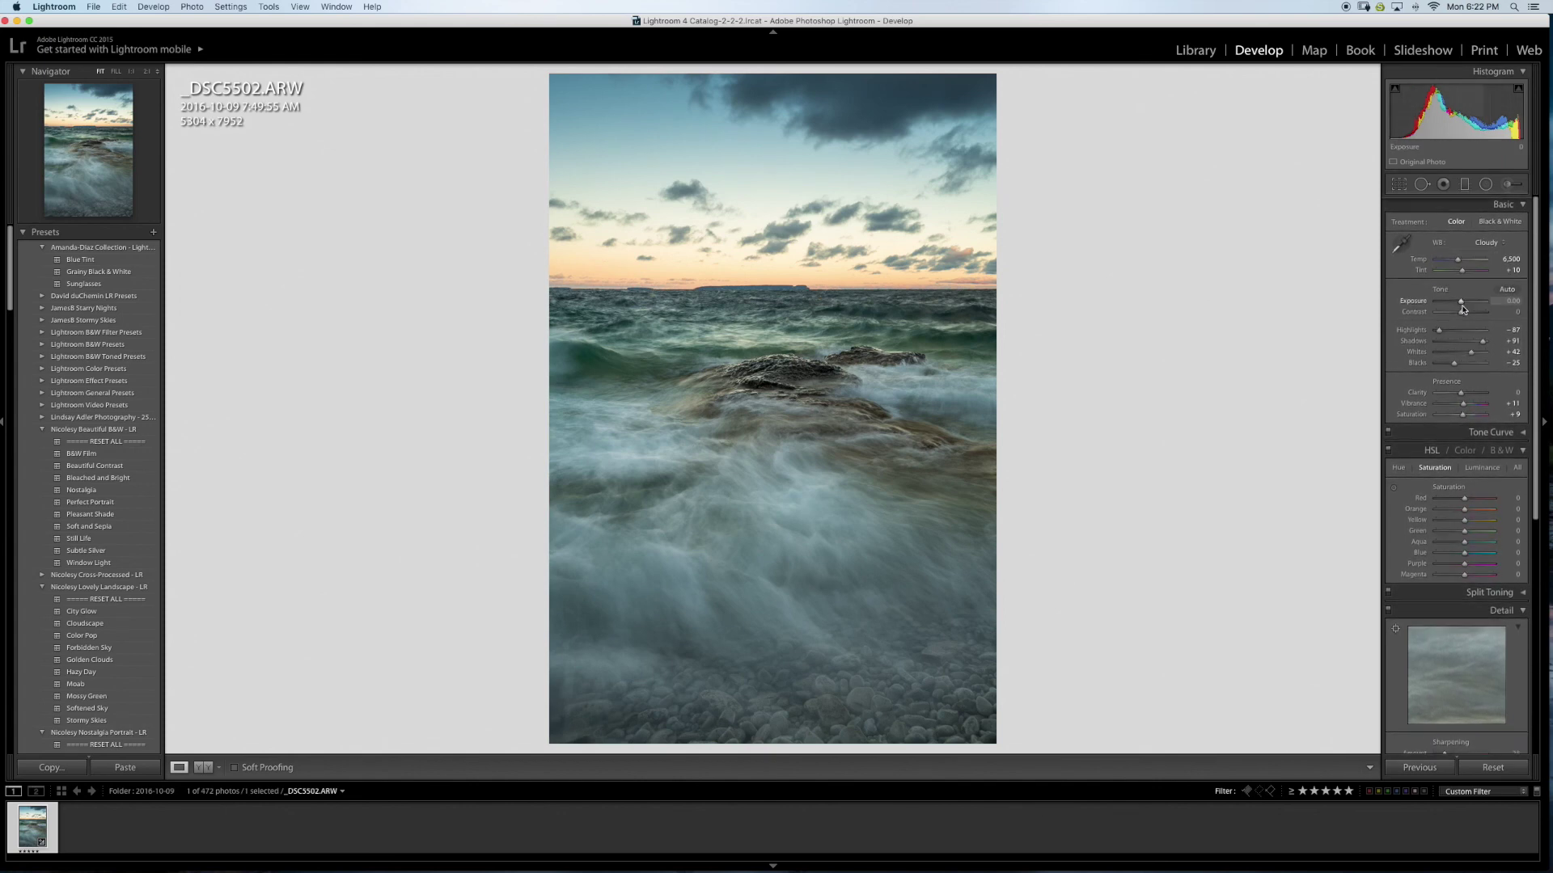
scroll(1468, 295, down, 5)
scroll(1468, 310, up, 5)
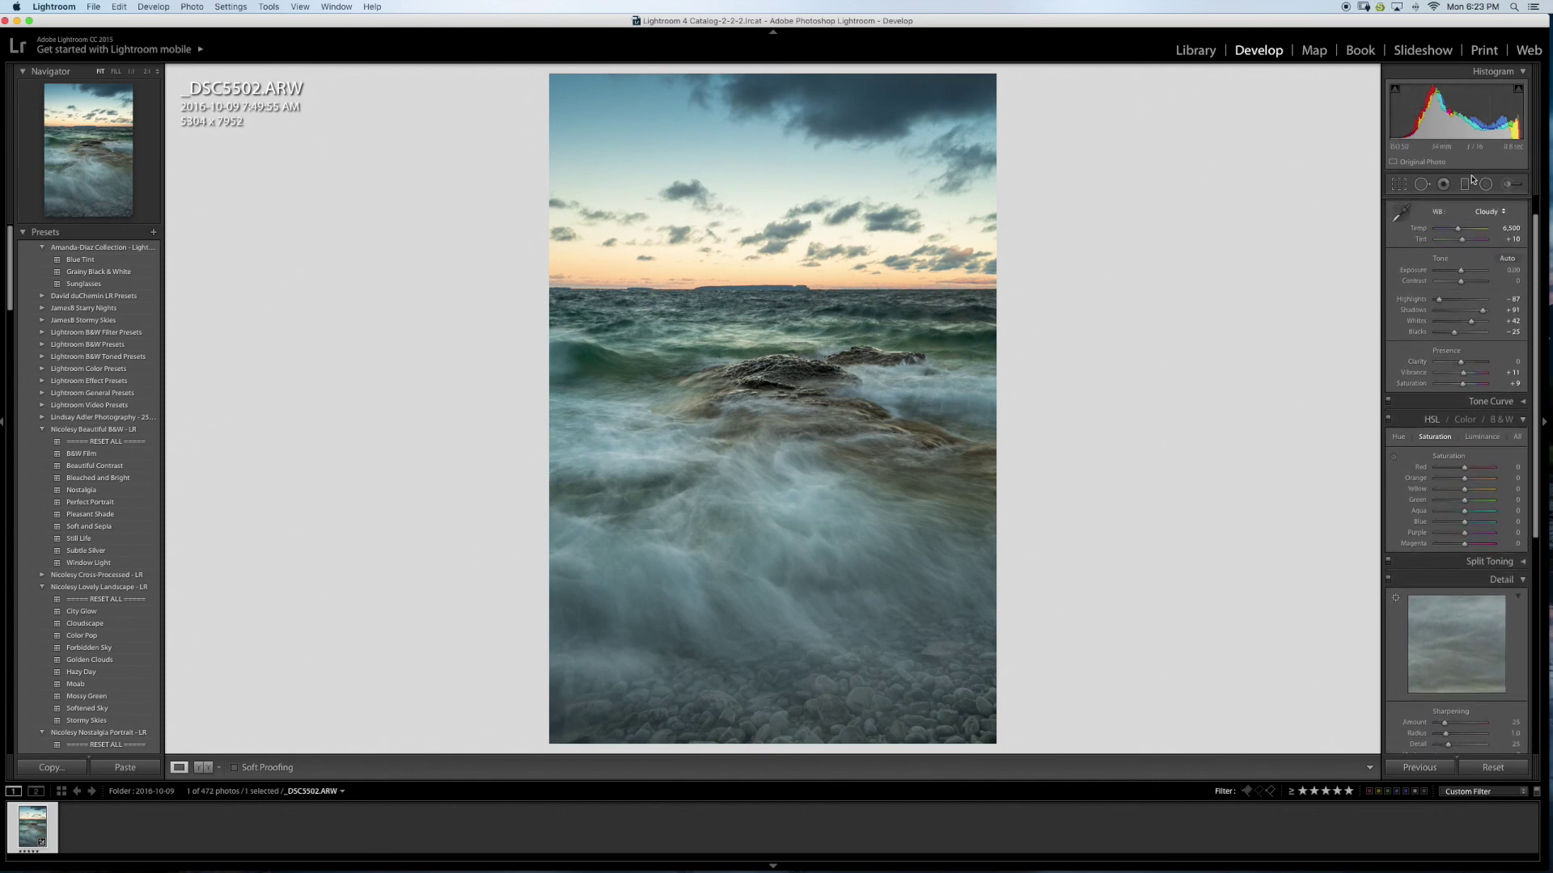
Step: Add a second sky graduated filter at about -0.09 exposure, repositioned and tightened, dismissing the calibration alert
click(1465, 183)
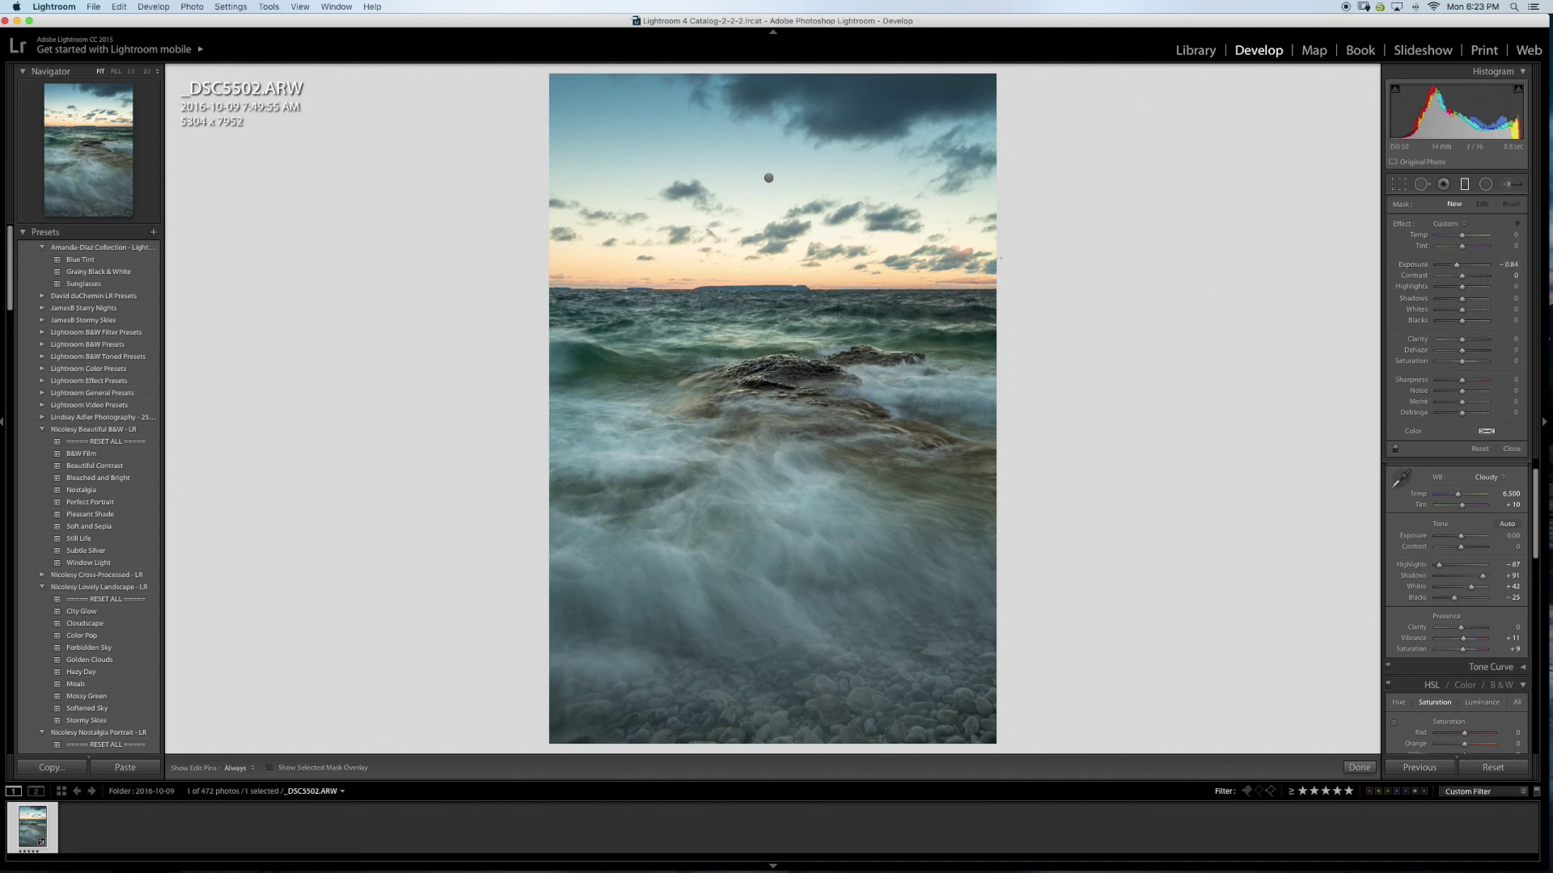
drag(791, 99, 798, 287)
drag(801, 191, 800, 205)
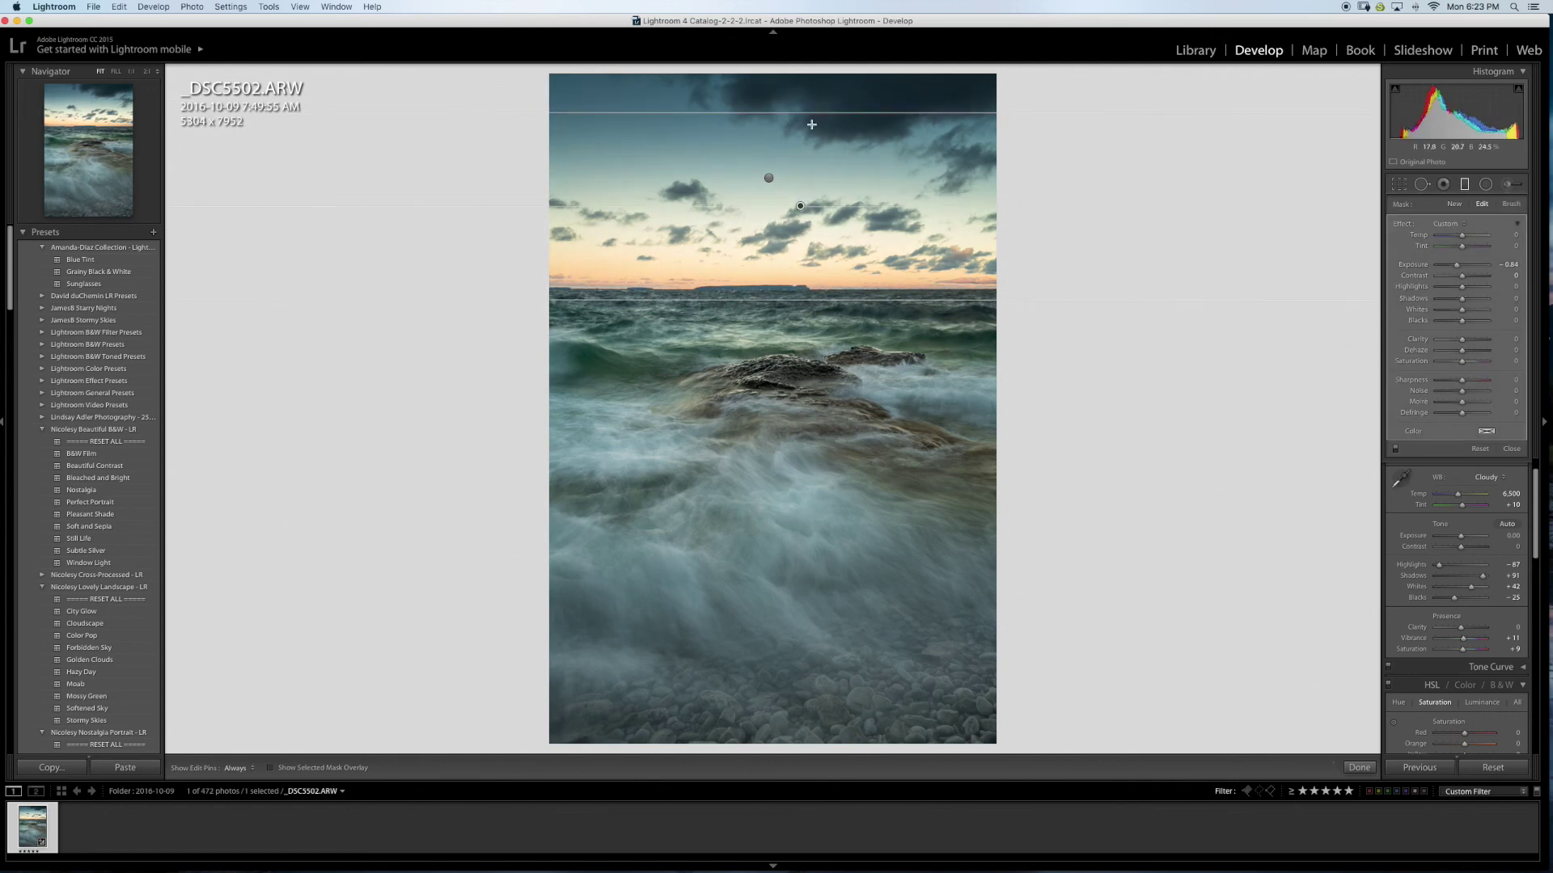
drag(1457, 266, 1461, 269)
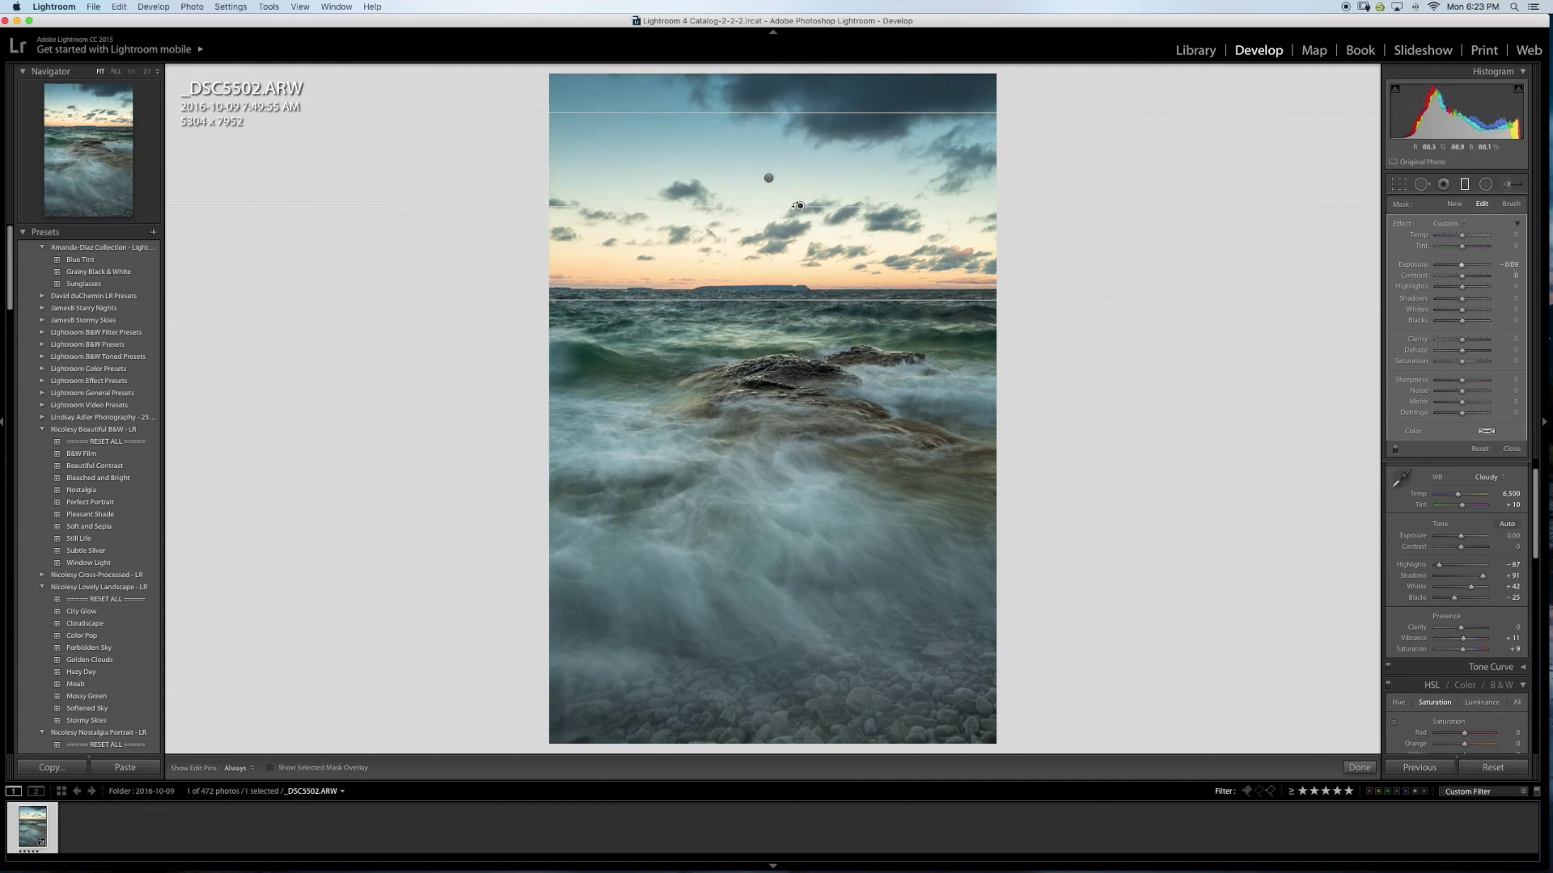
drag(801, 207, 808, 274)
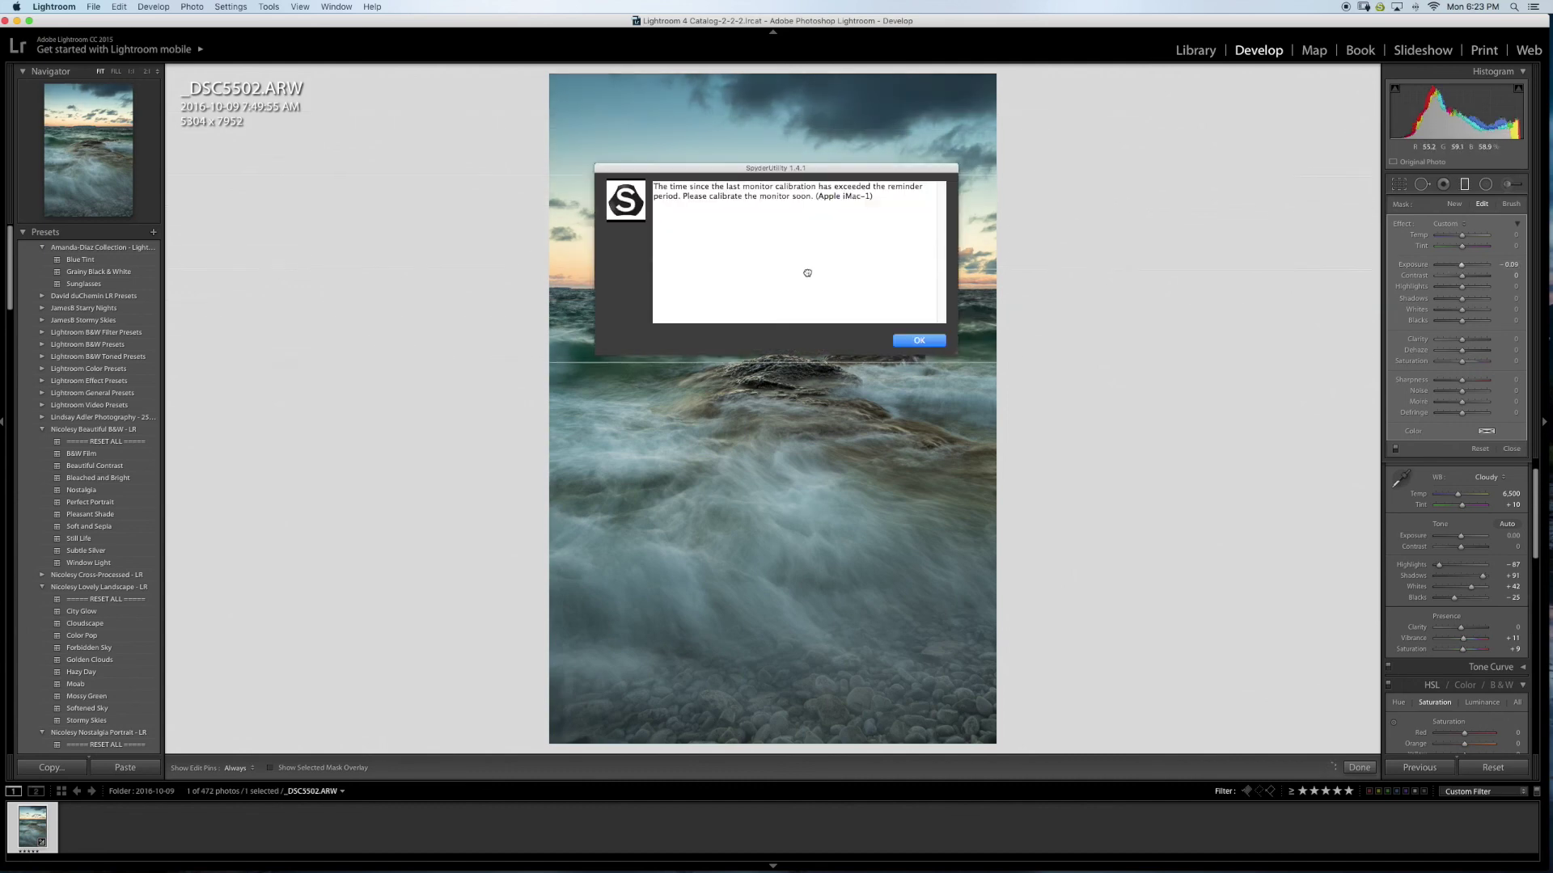
click(920, 338)
drag(802, 267, 803, 256)
drag(792, 350, 792, 303)
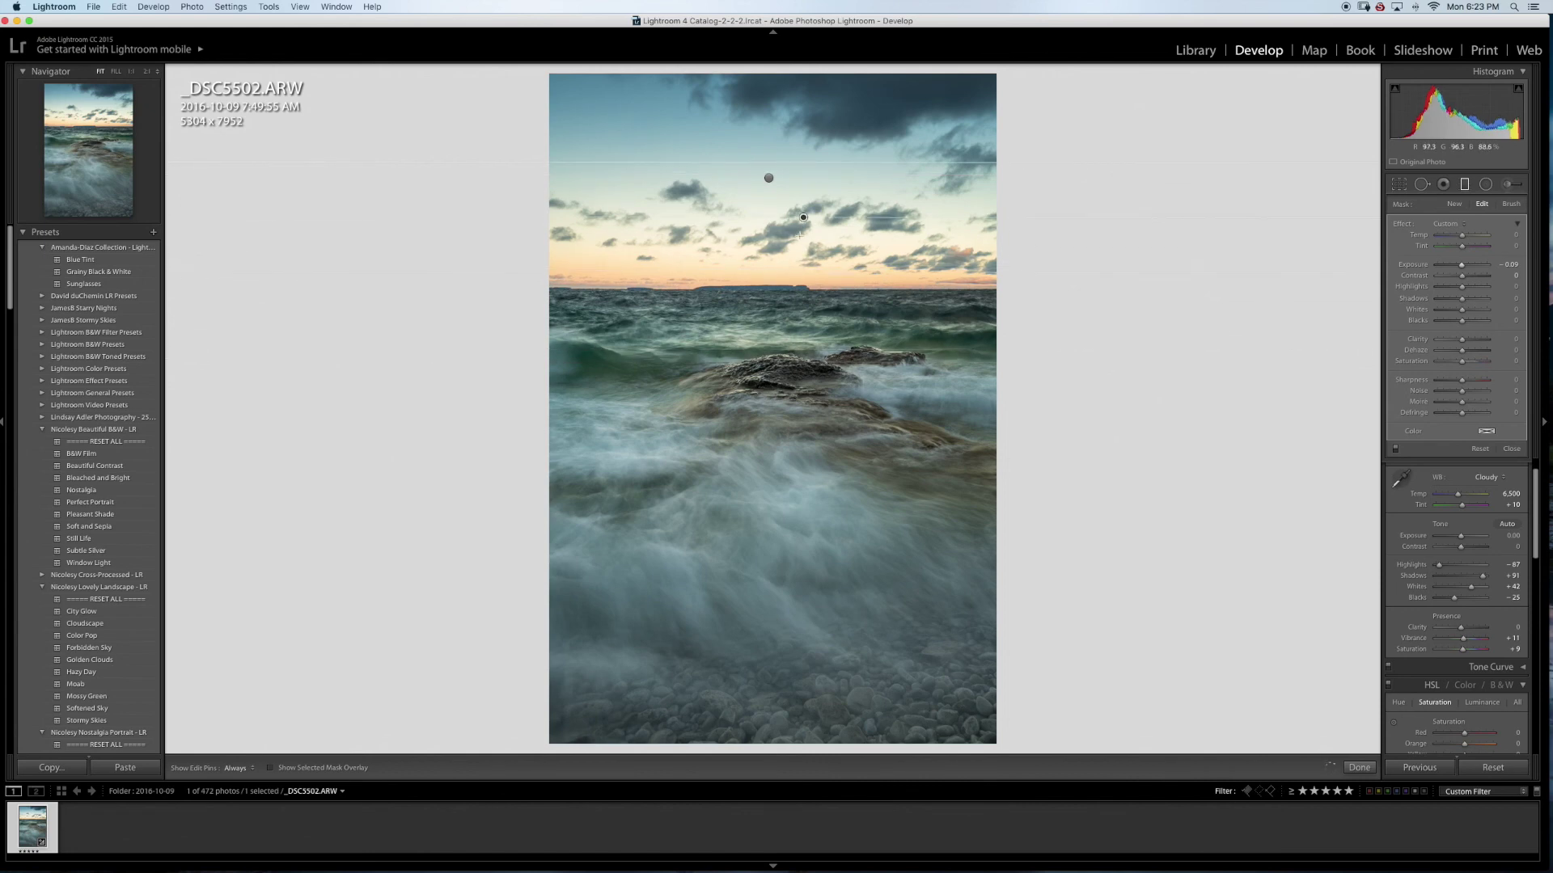
mouse_move(803, 233)
mouse_down()
mouse_move(804, 251)
mouse_move(802, 232)
mouse_up()
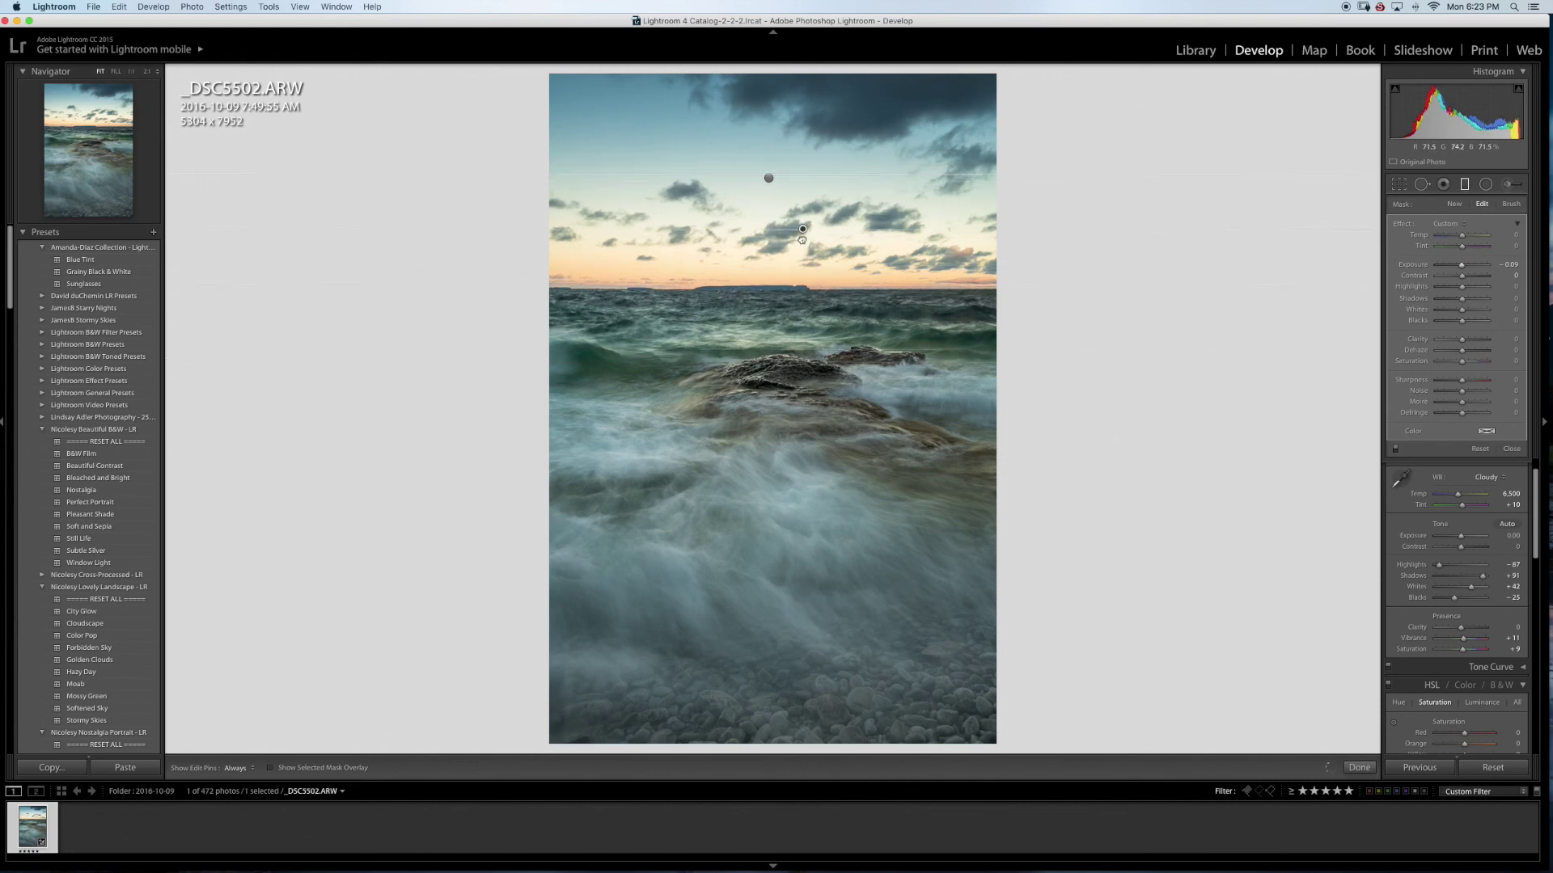
click(1464, 185)
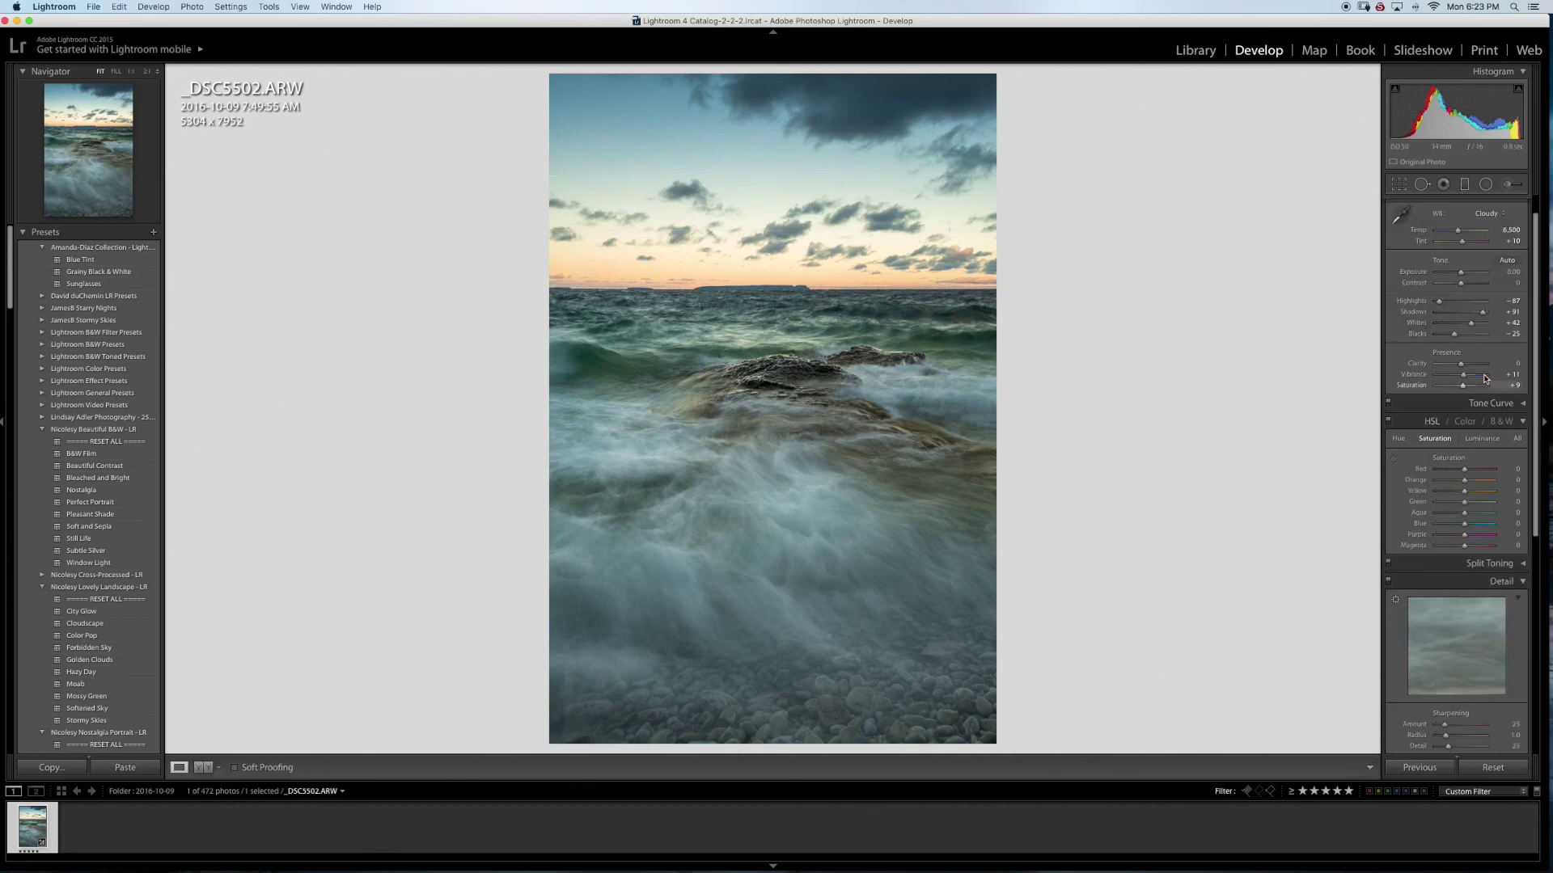
Step: Nudge the sky filter's temperature, then raise overall Whites and pull them back to +38
click(1465, 184)
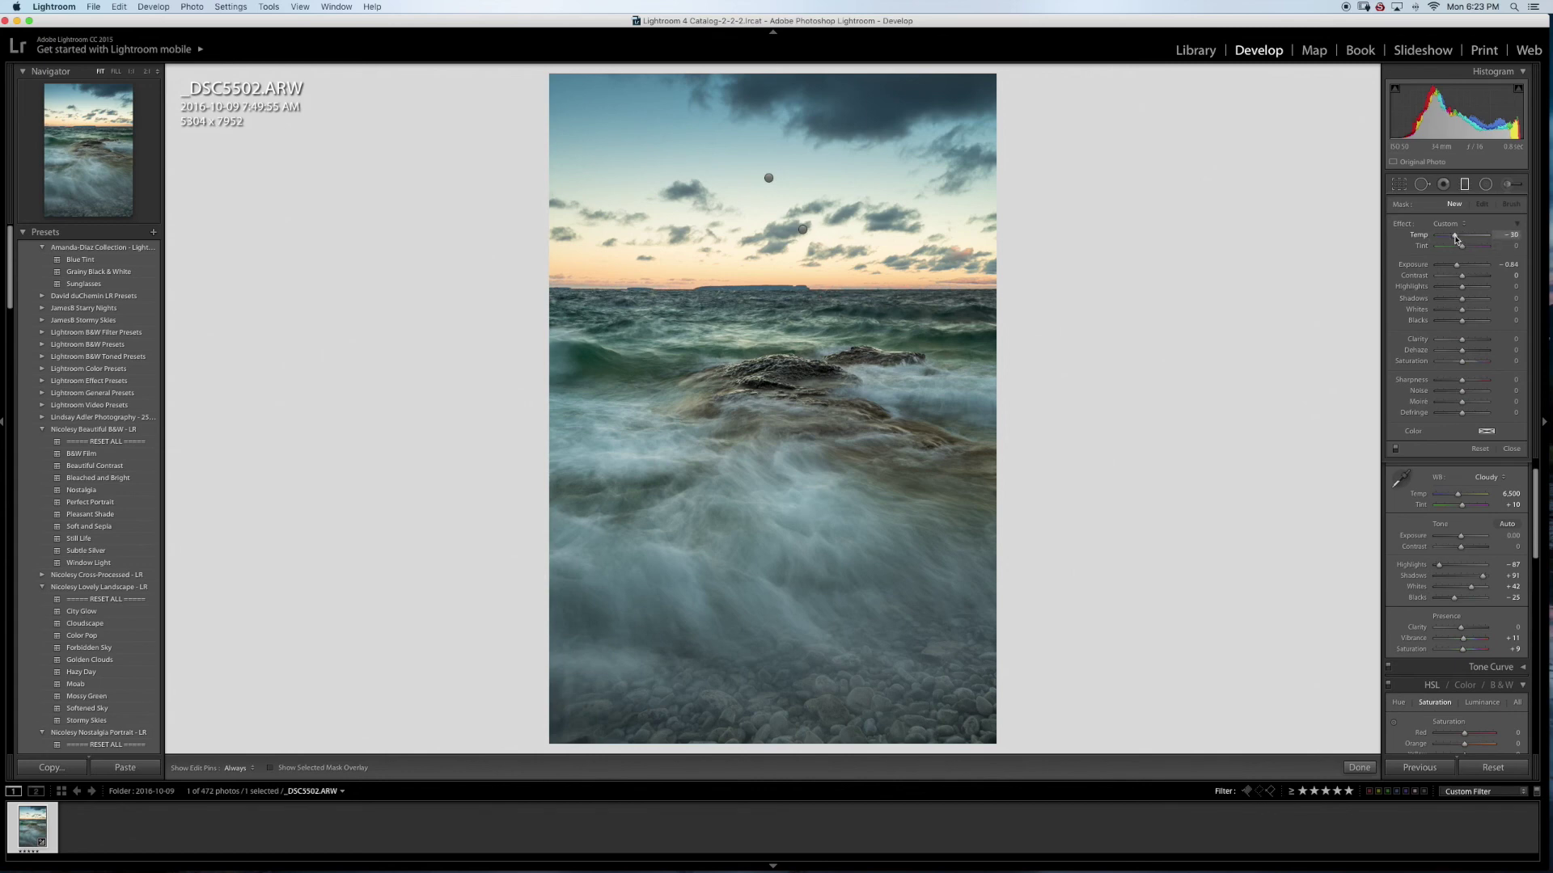
drag(1457, 240, 1459, 240)
click(1465, 186)
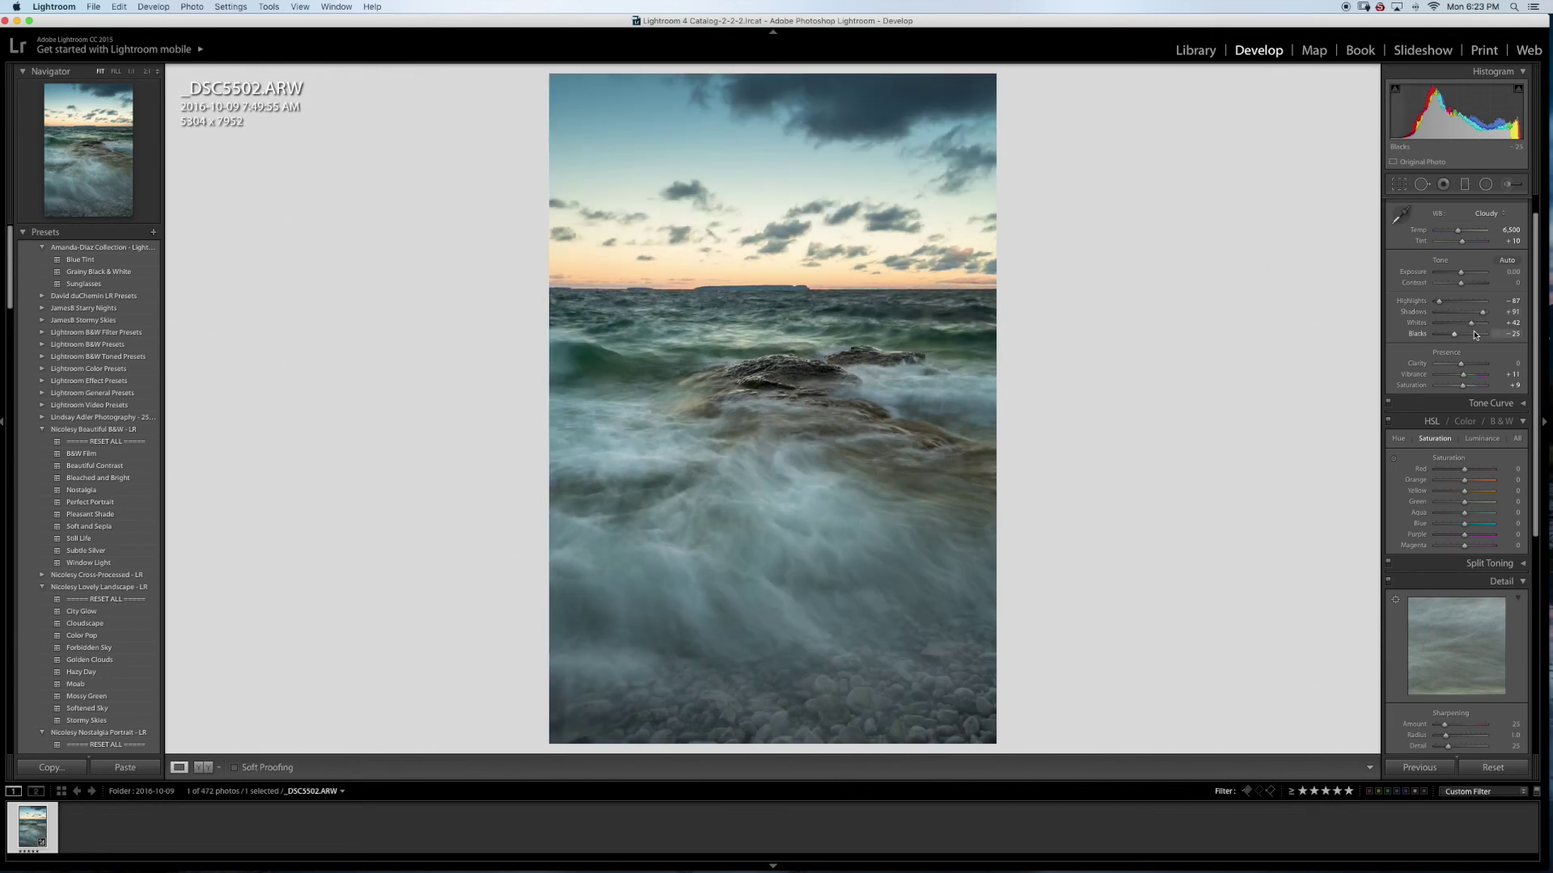
drag(1473, 325, 1471, 327)
drag(1479, 321, 1475, 323)
scroll(1461, 396, down, 5)
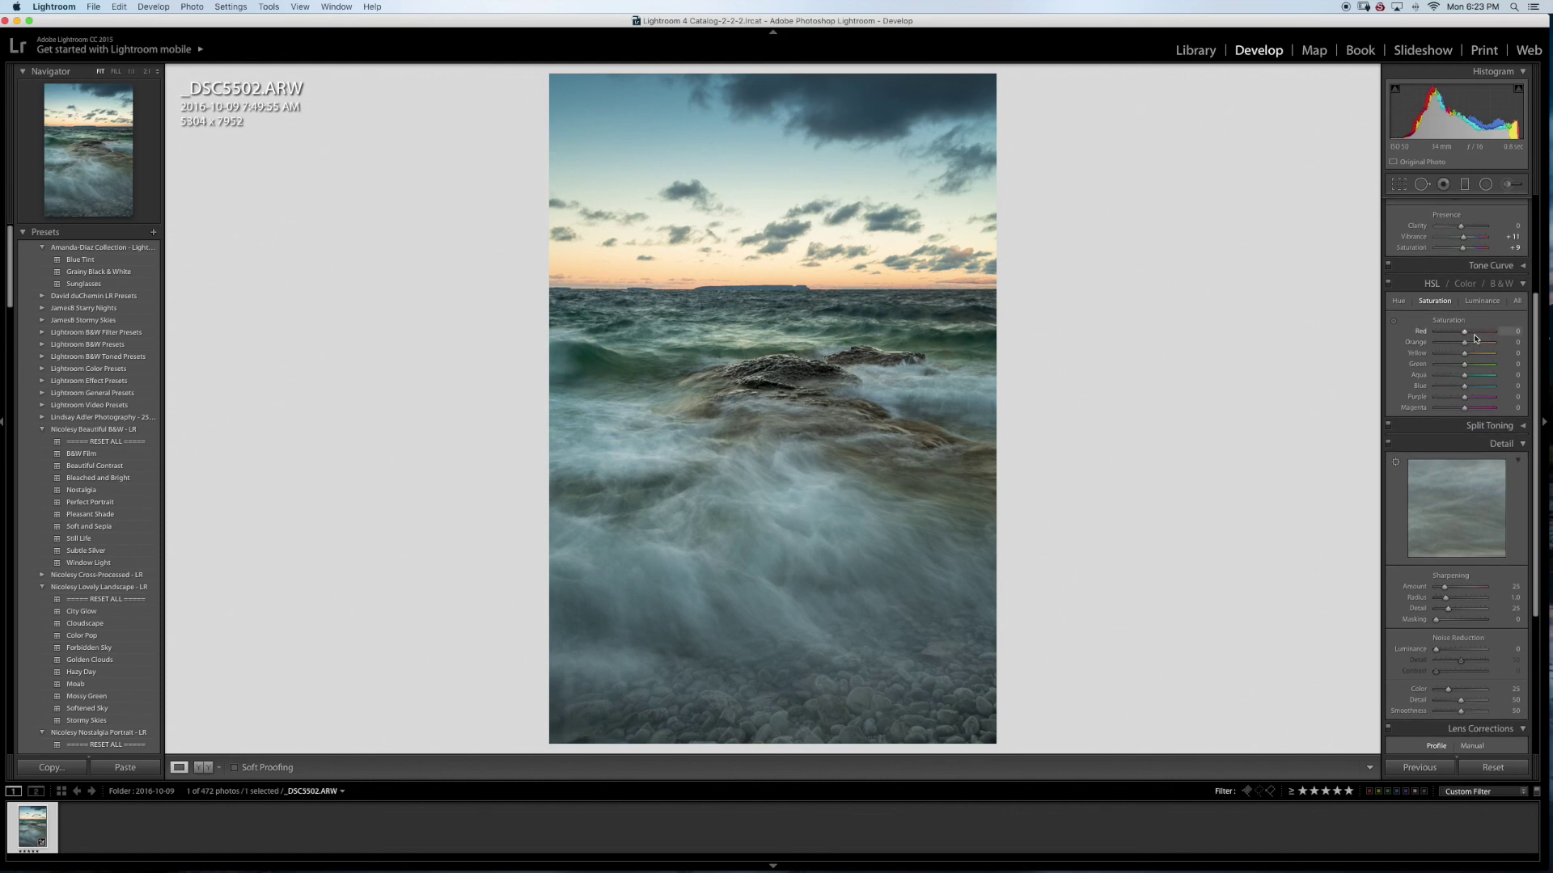
Step: Drag the HSL Saturation targeted tool over warm areas, sky and water: Orange +9, Yellow +4, Aqua +28, Blue +56
click(1392, 321)
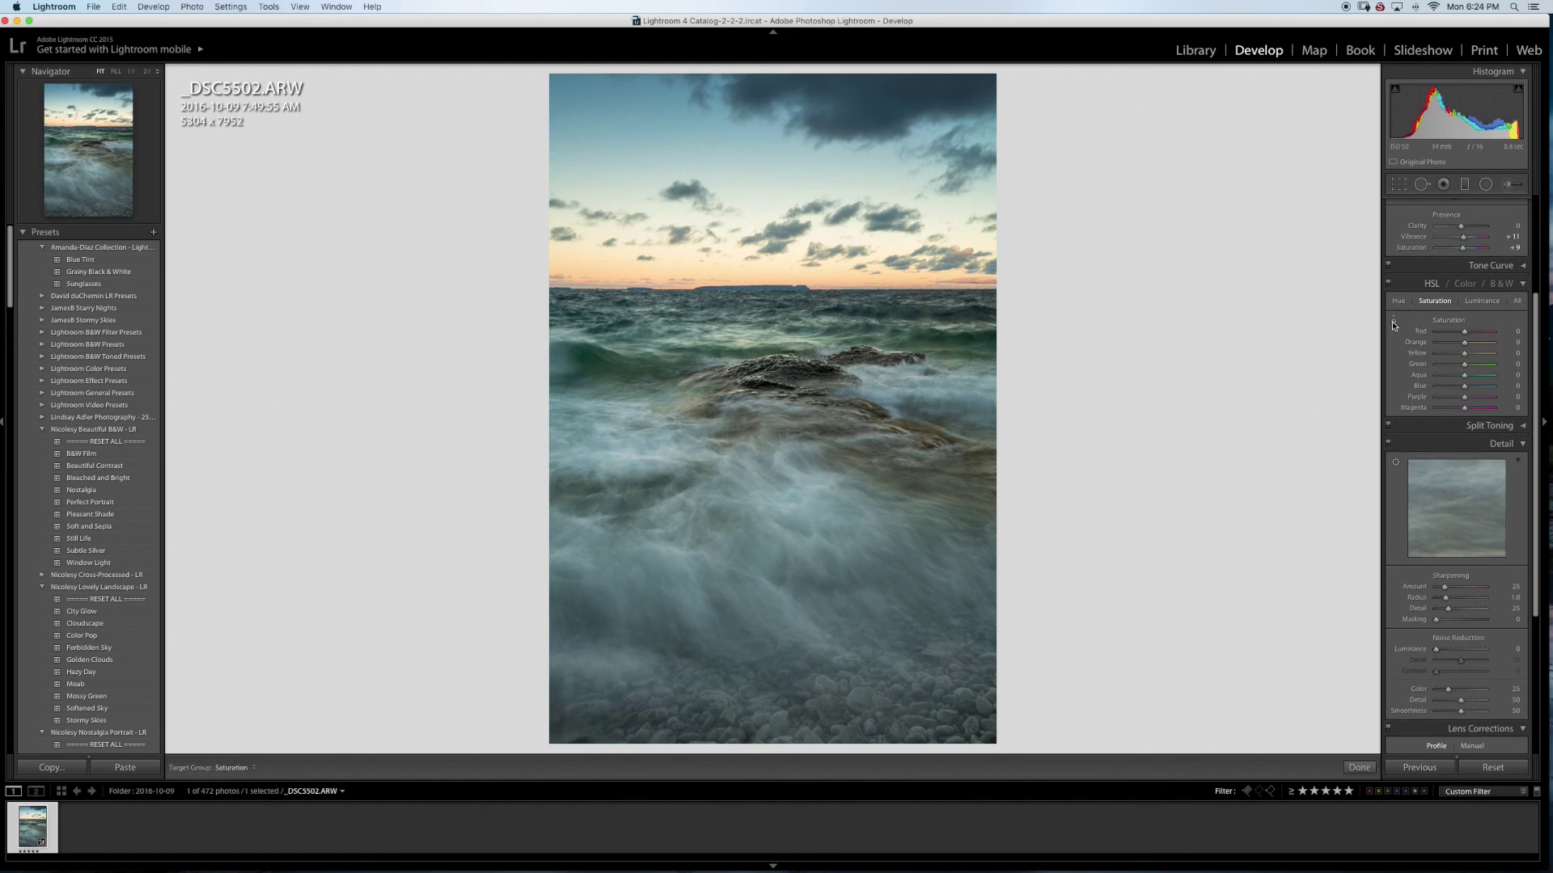
drag(697, 261, 689, 279)
drag(689, 279, 689, 310)
drag(679, 192, 680, 279)
drag(741, 212, 761, 281)
drag(647, 127, 646, 134)
drag(646, 134, 760, 374)
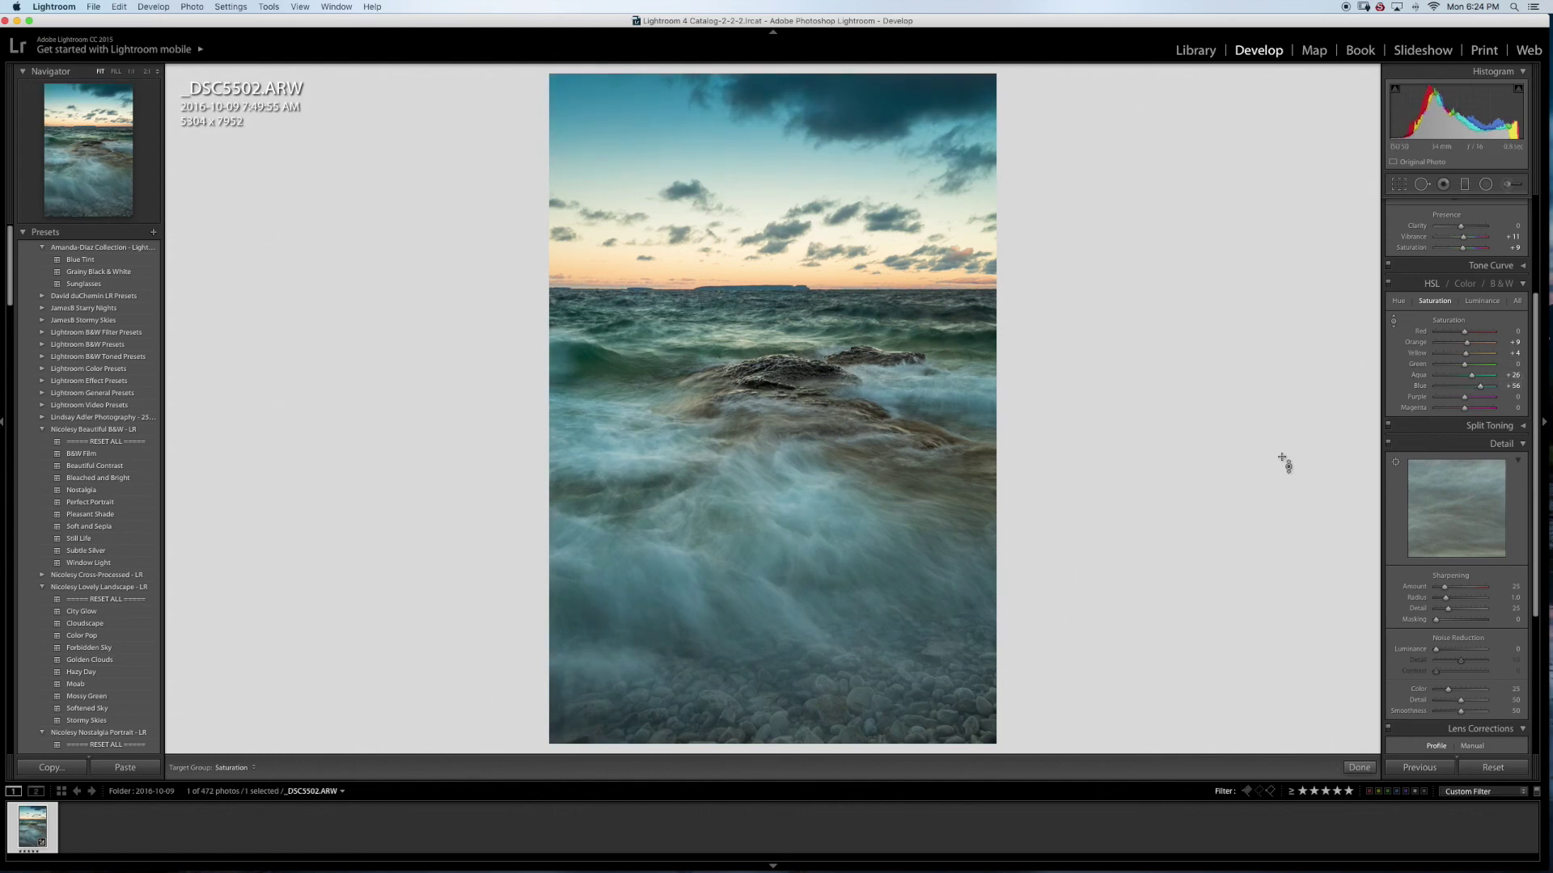
Step: Compare the photo with and without the HSL boosts (Aqua +26, Blue +56), leaving them on
click(1387, 285)
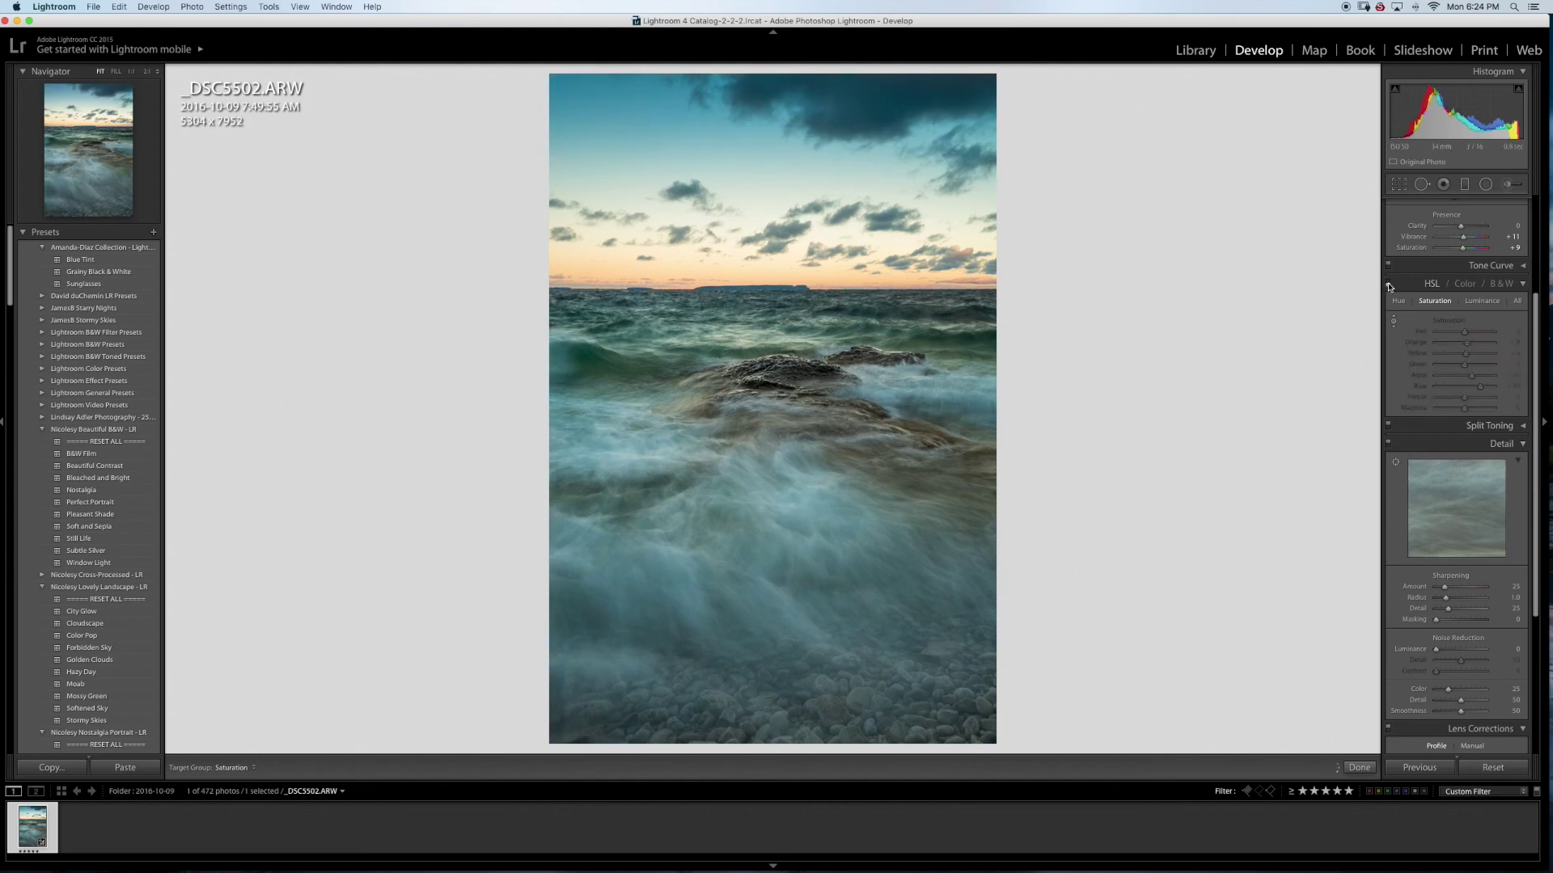
click(1388, 285)
click(1389, 284)
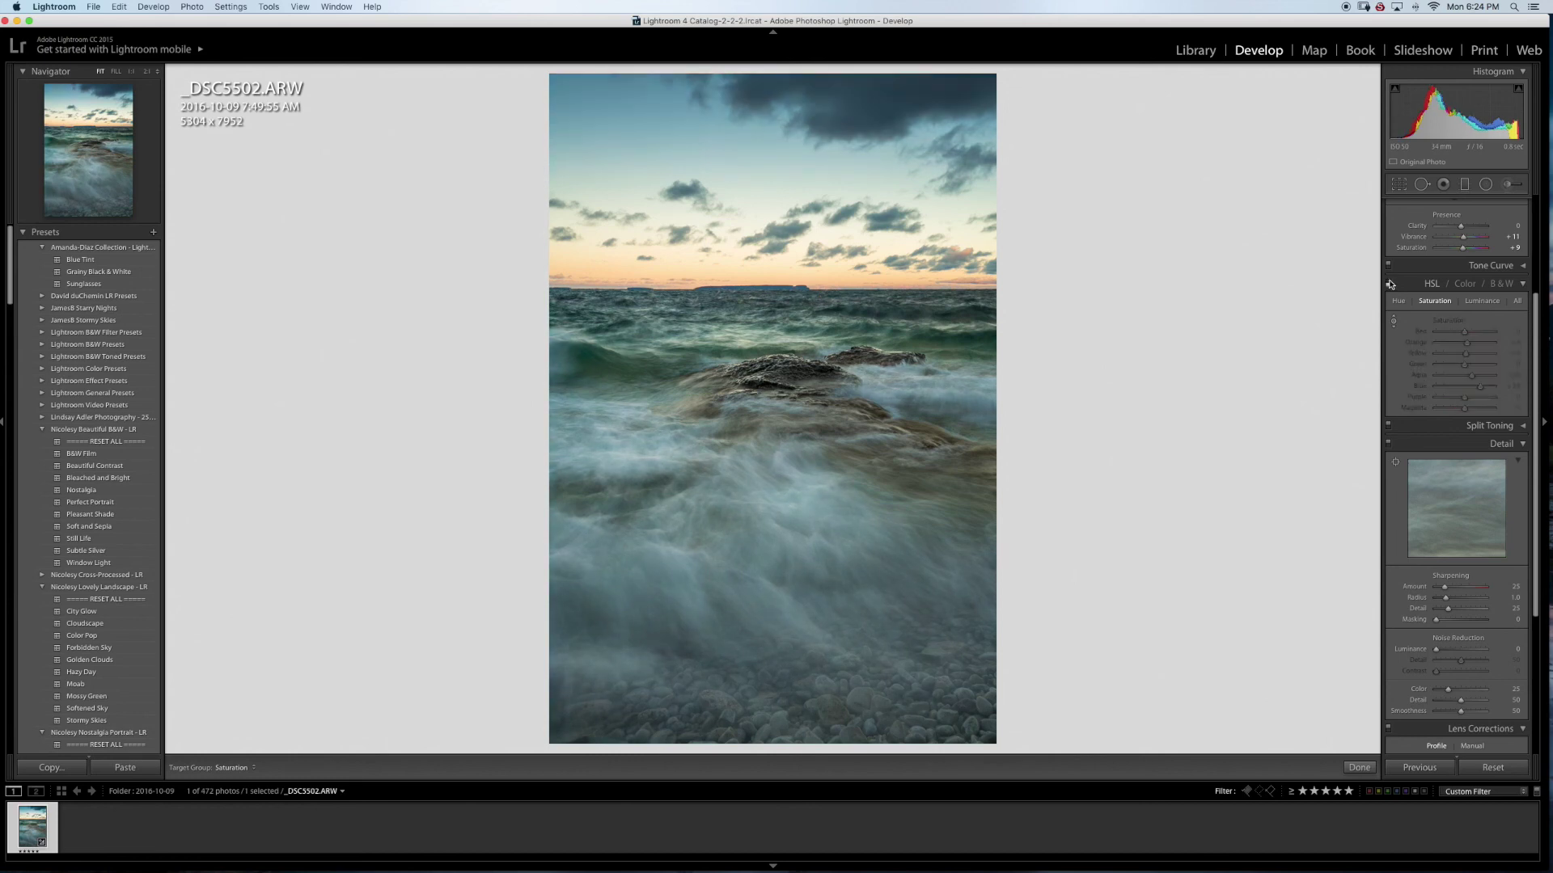
click(1388, 284)
click(1389, 284)
click(1388, 285)
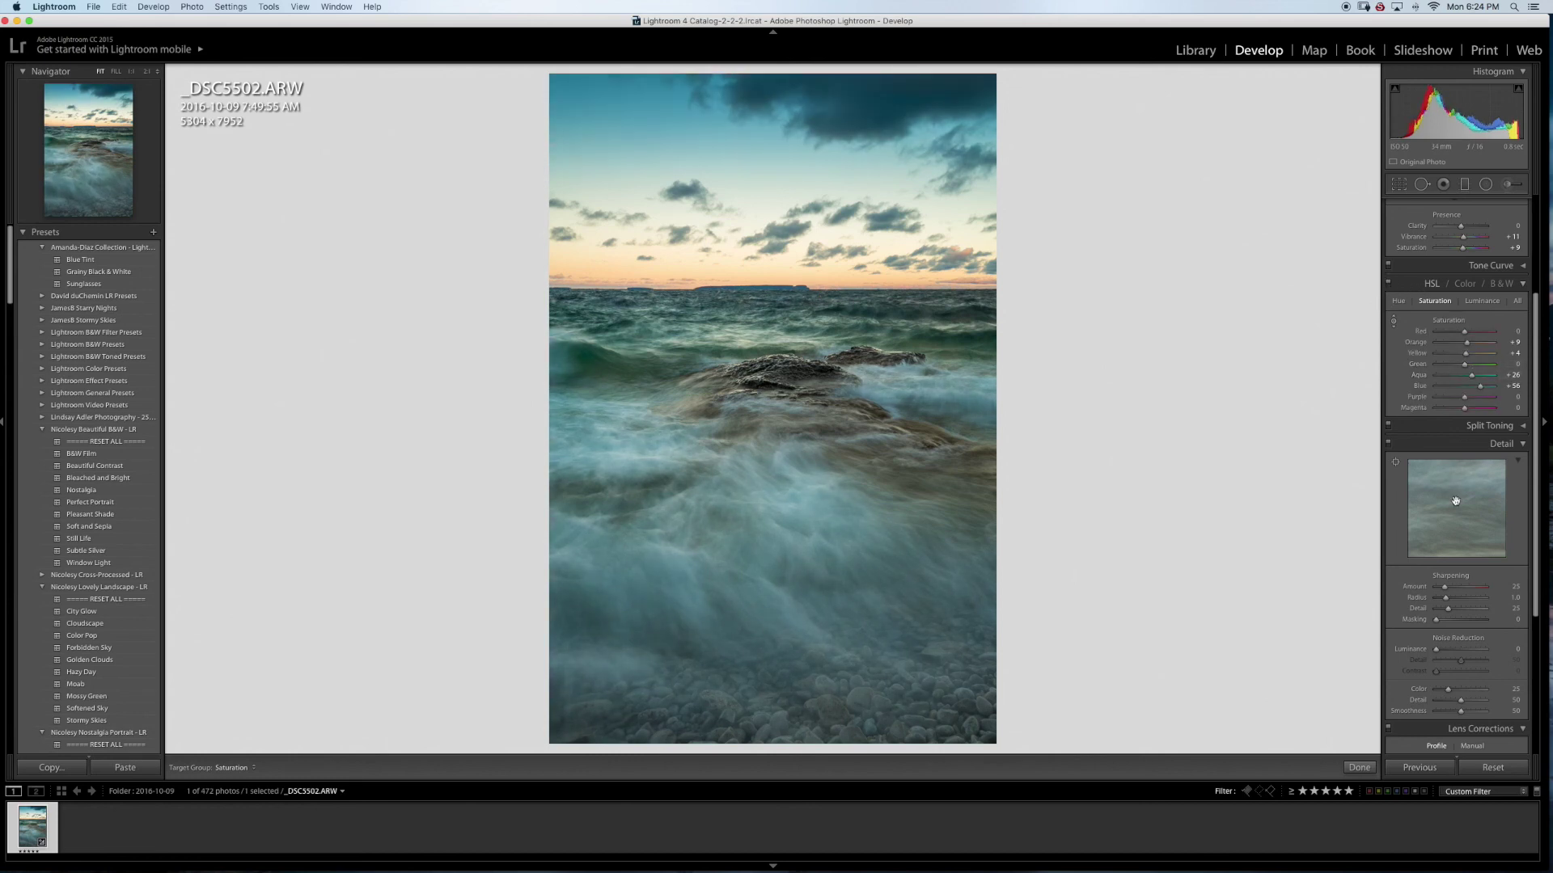
click(1519, 430)
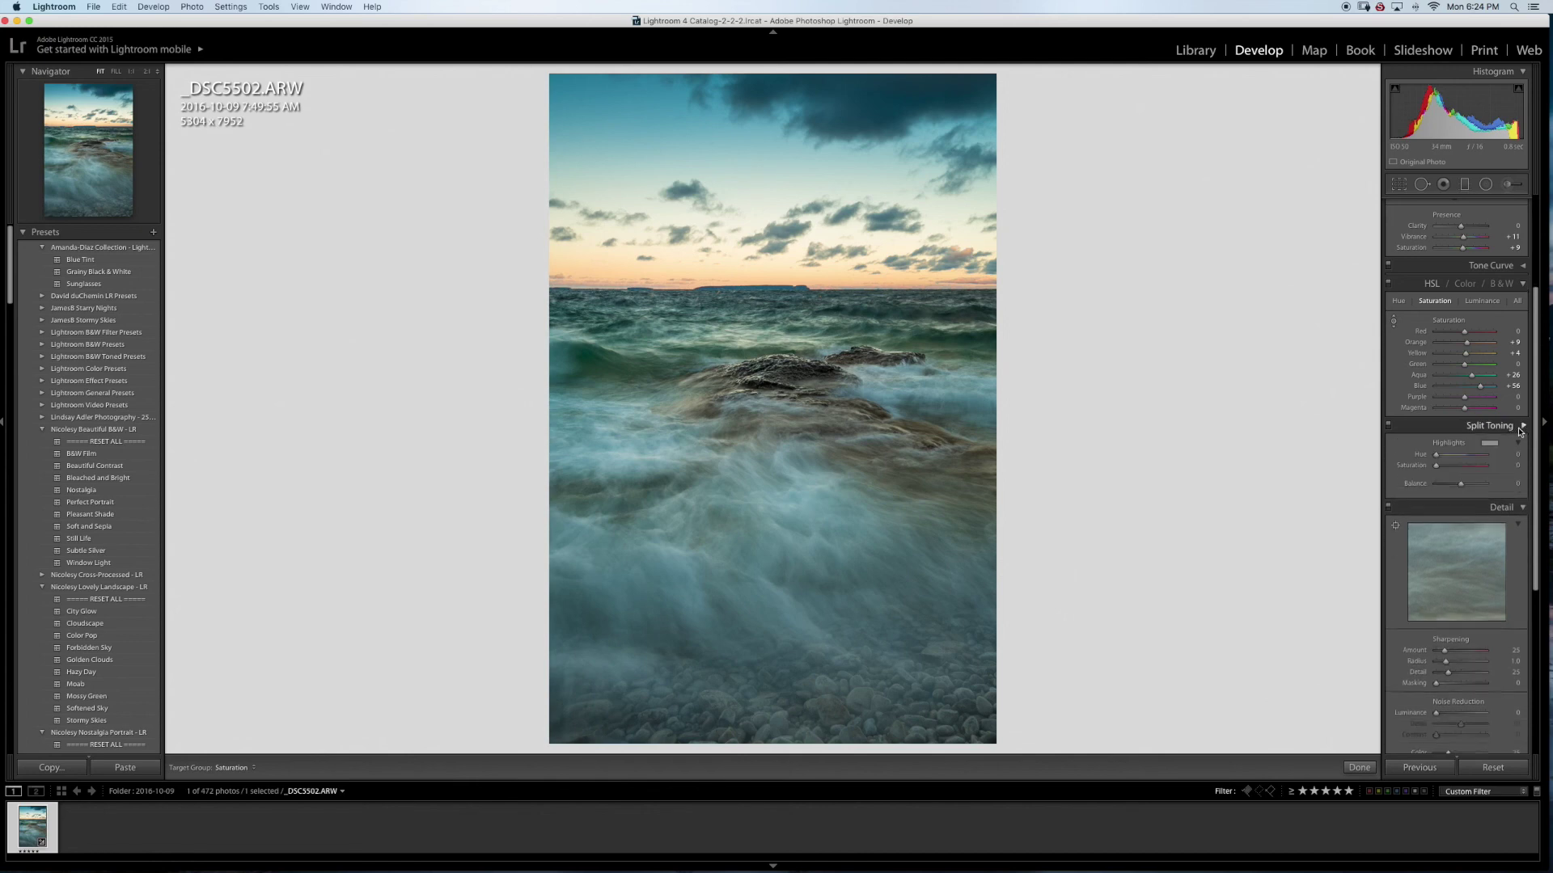
click(1519, 429)
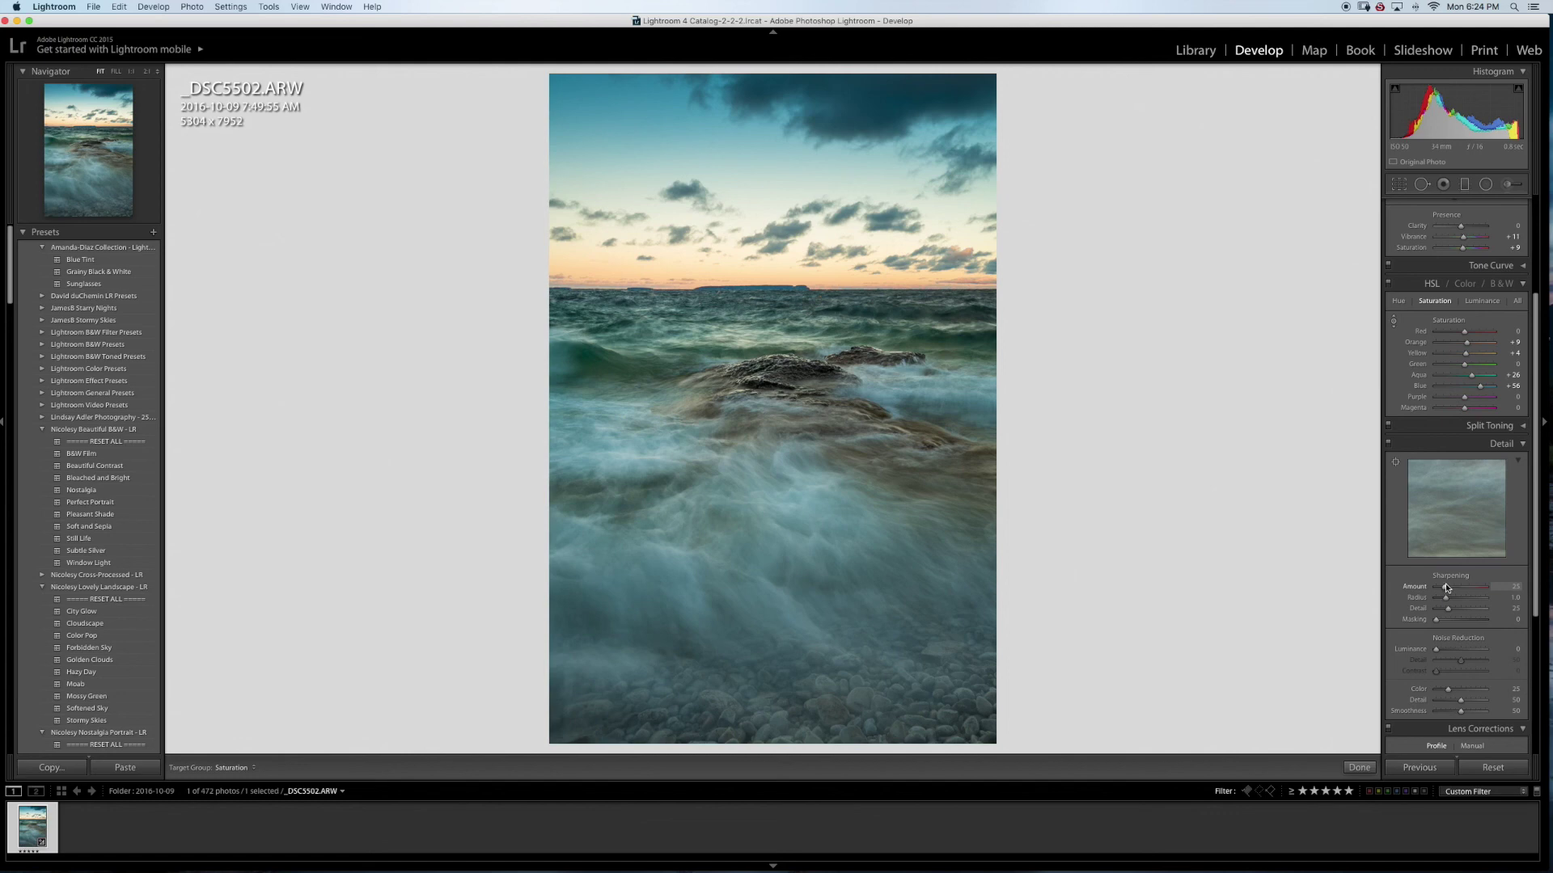
Step: Set sharpening Amount to 89 and Masking to 58 while previewing the edge mask
drag(1447, 588, 1472, 591)
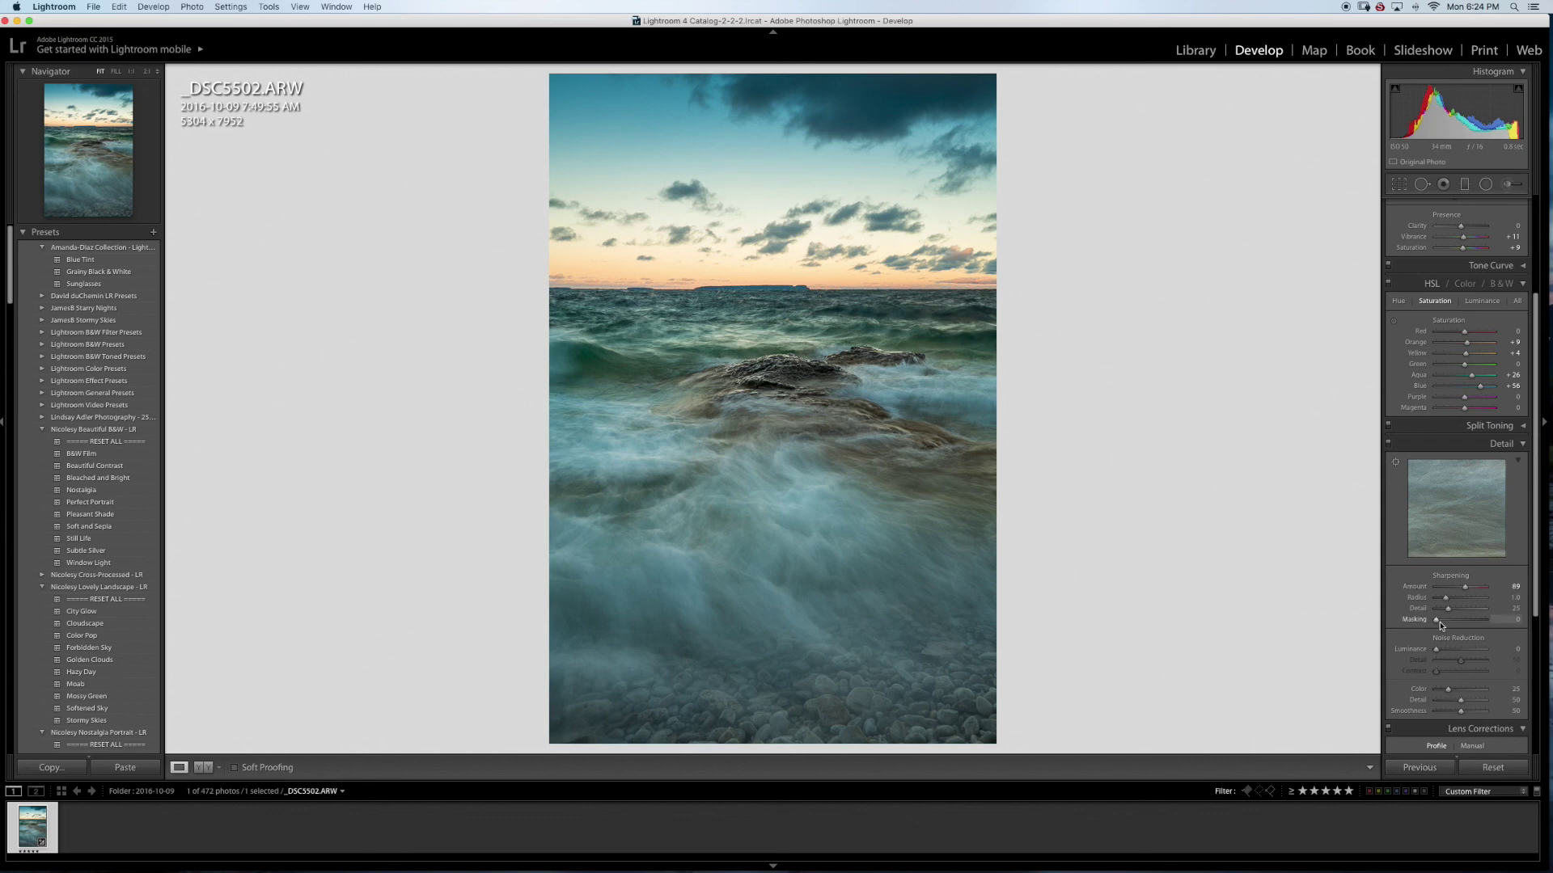
key(alt)
drag(1436, 623, 1476, 628)
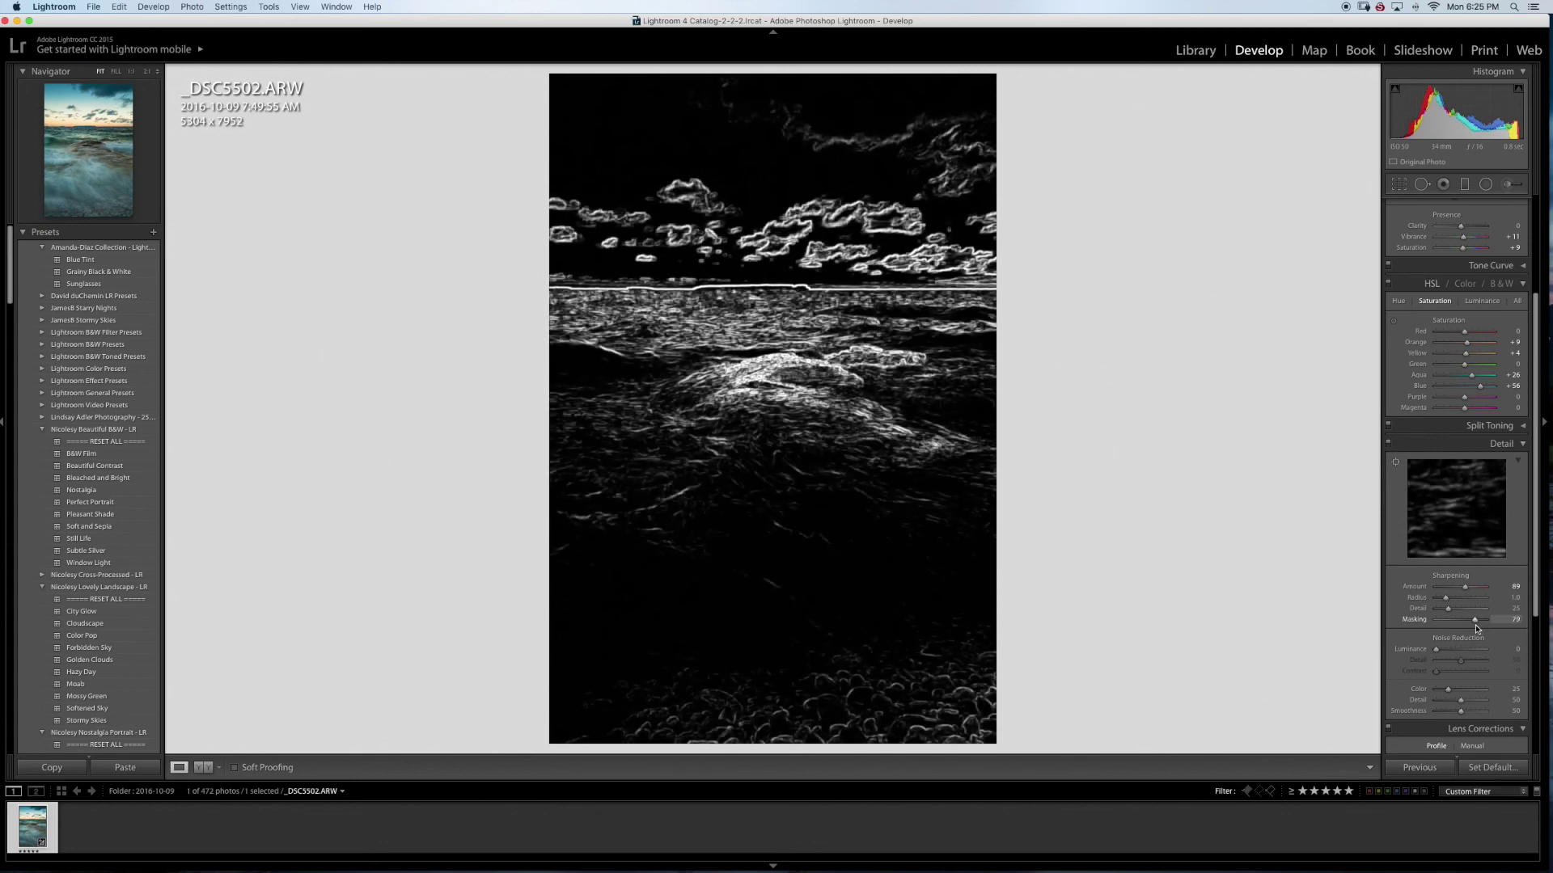
drag(1477, 628, 1476, 629)
drag(1475, 630, 1464, 628)
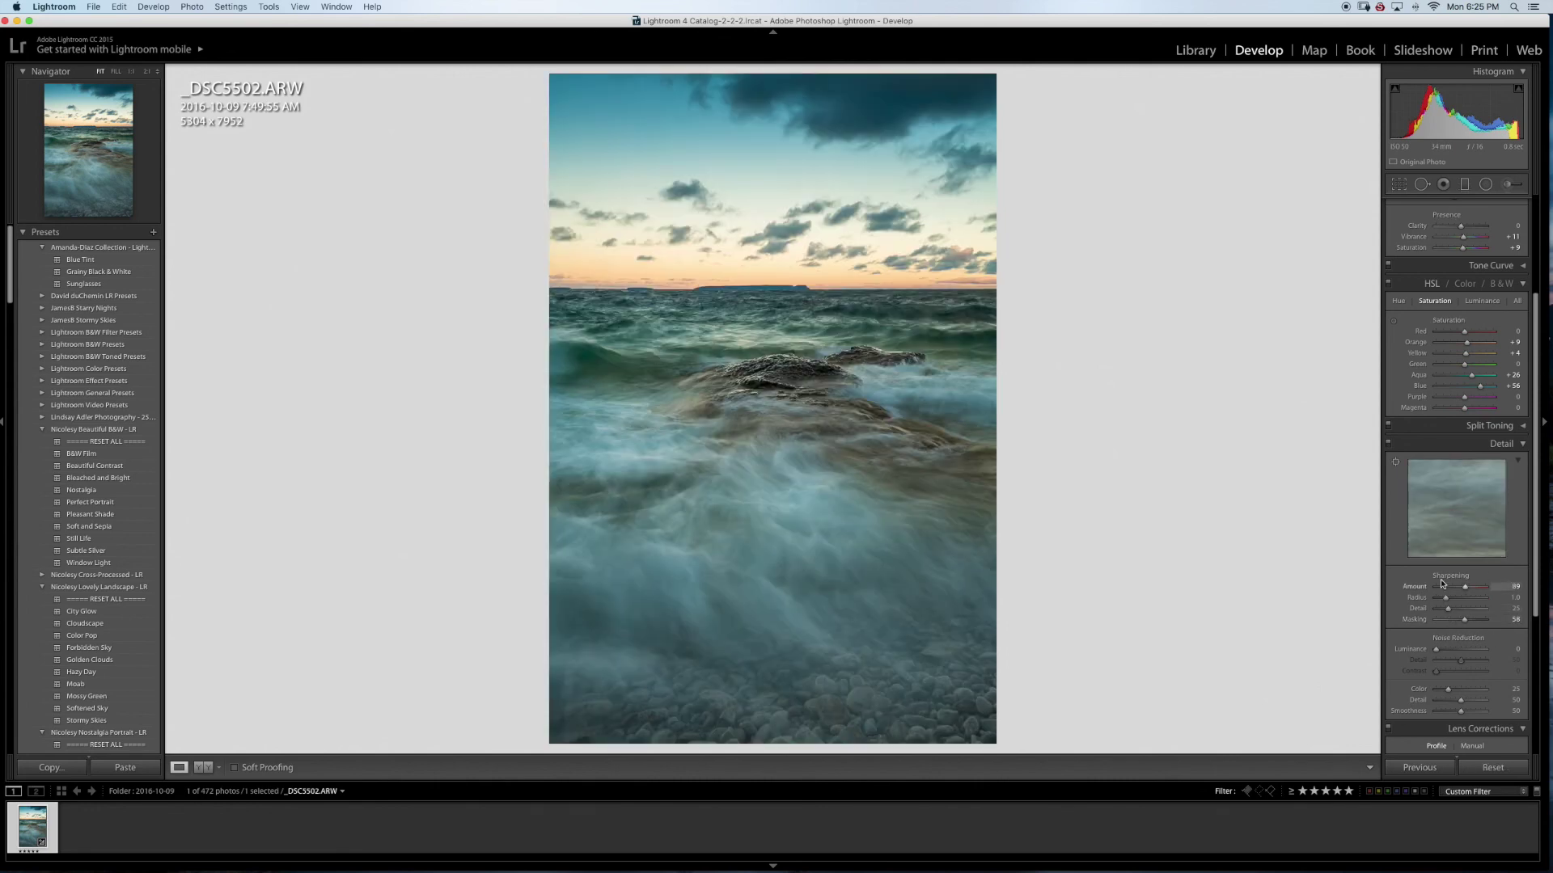
Step: Compare the Detail adjustments off and on, then zoom into the horizon to inspect grain
click(1388, 445)
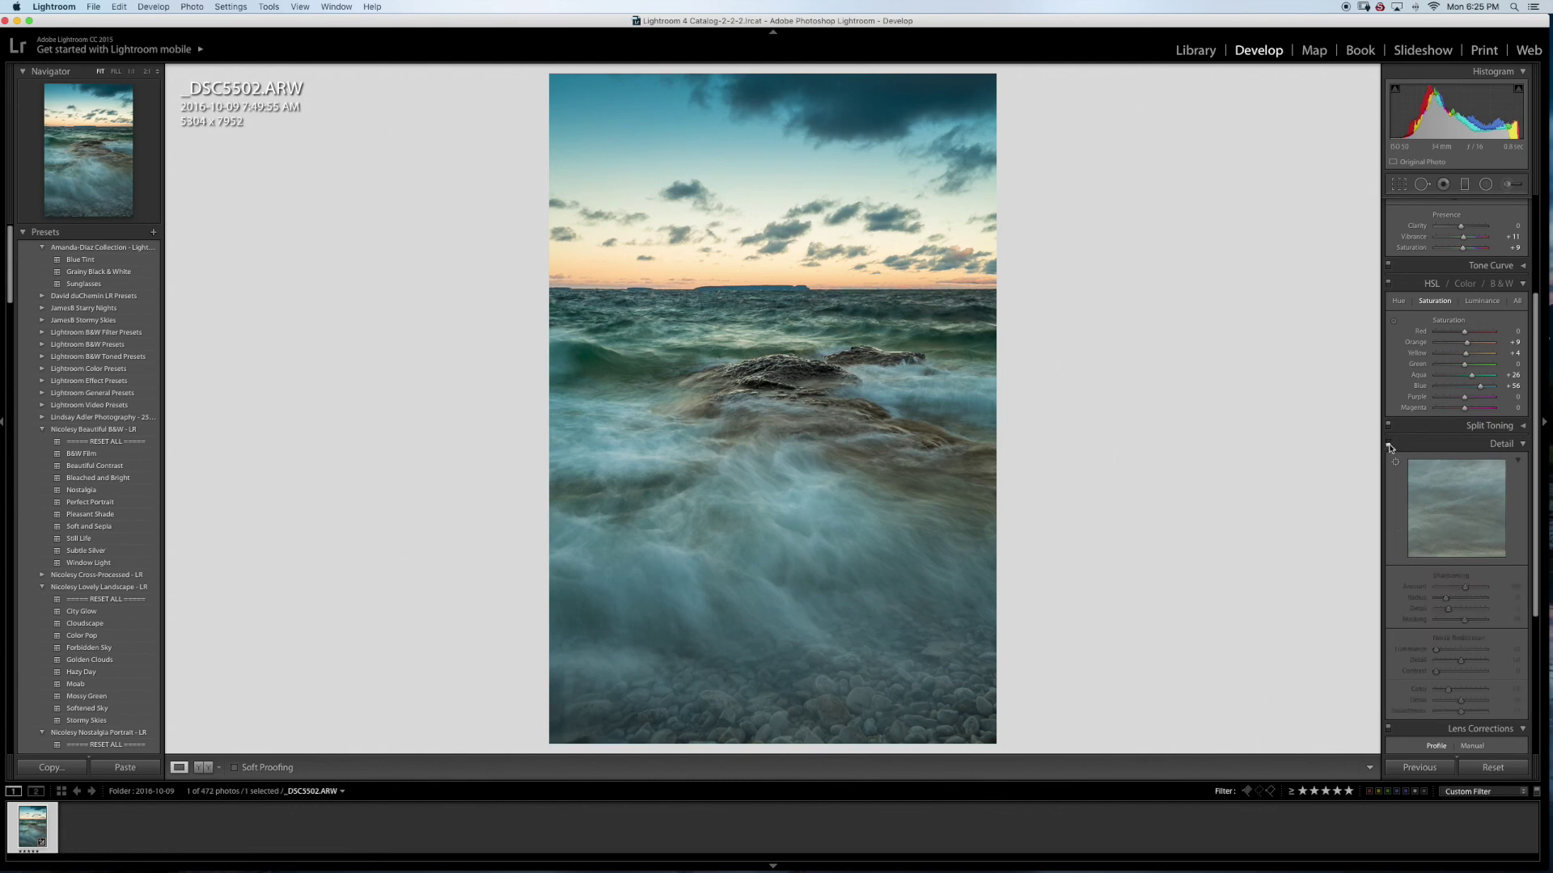
click(1388, 445)
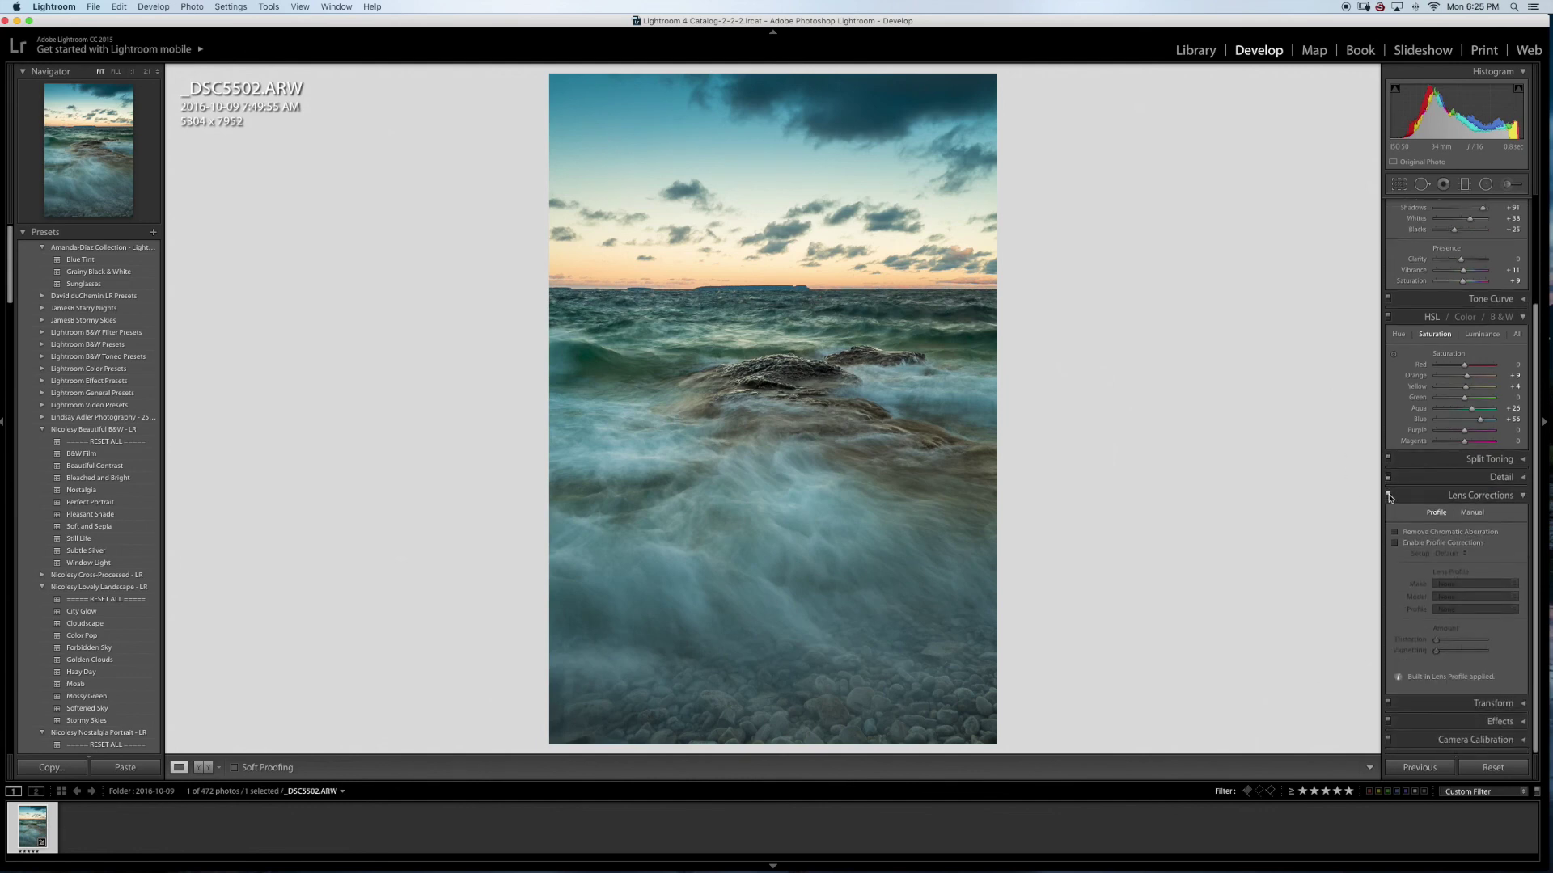
click(1475, 478)
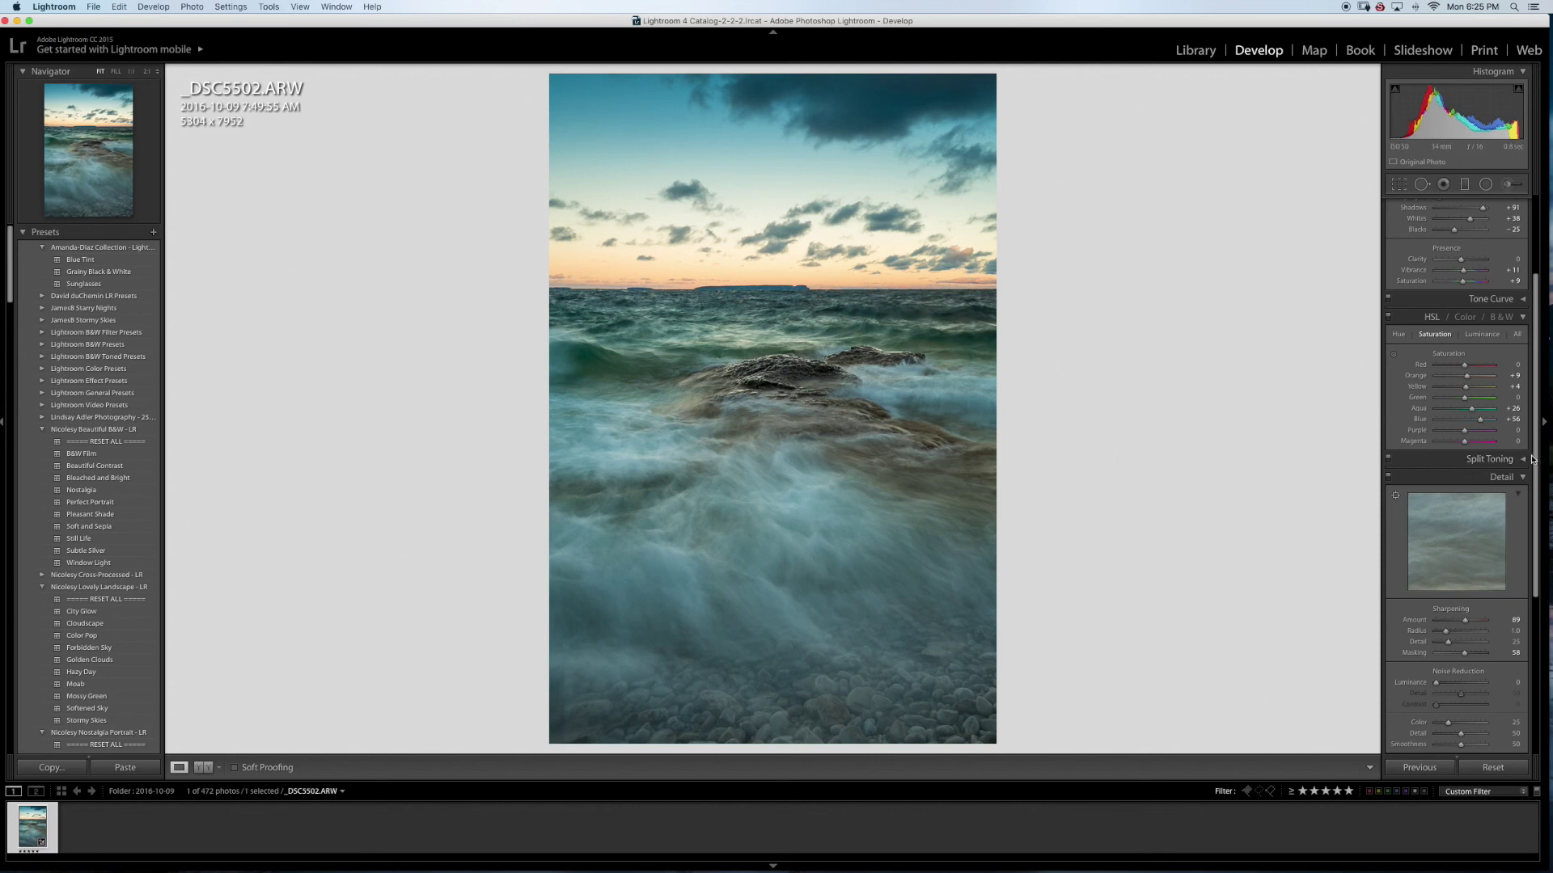
scroll(1531, 458, down, 3)
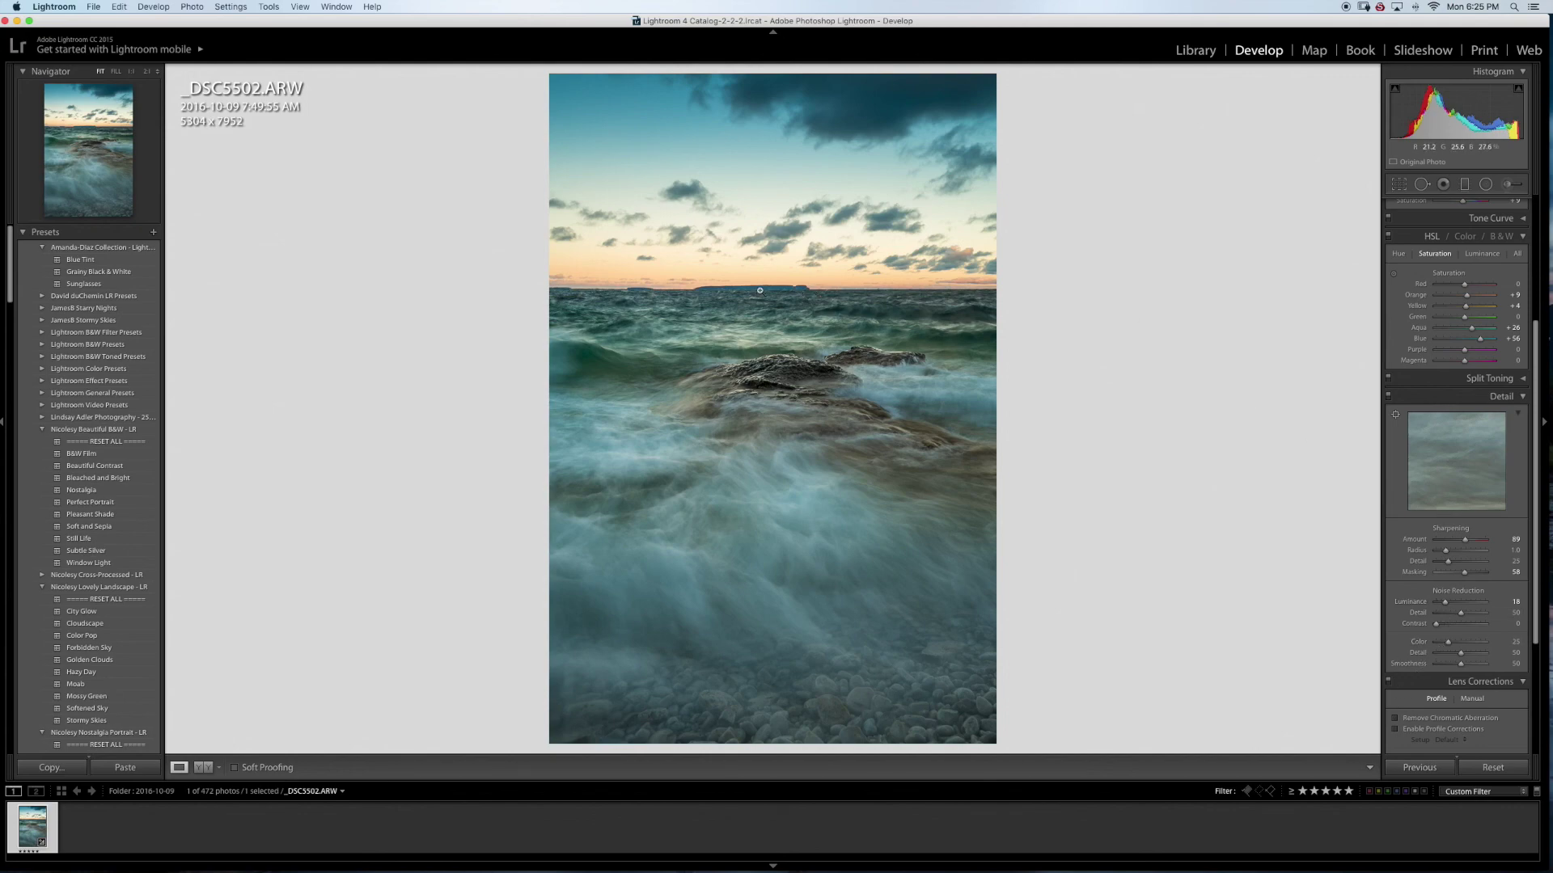
drag(780, 275, 819, 324)
Step: Zoom in on the sky, compare noise with Detail adjustments off and on, then fit the photo
scroll(801, 406, up, 10)
scroll(818, 323, down, 10)
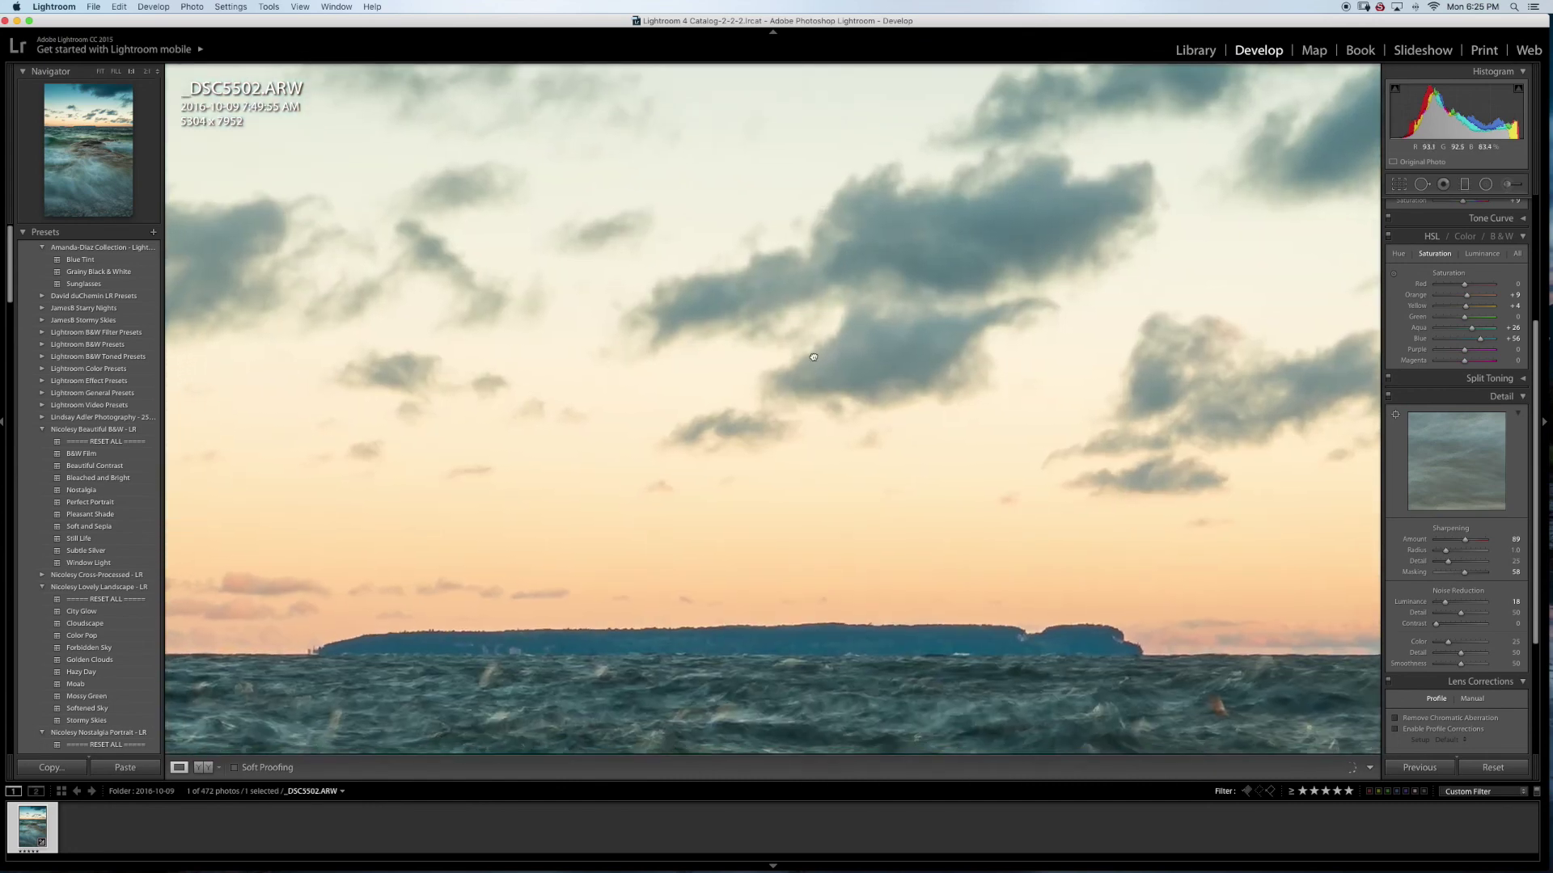
scroll(826, 328, up, 2)
scroll(825, 330, up, 10)
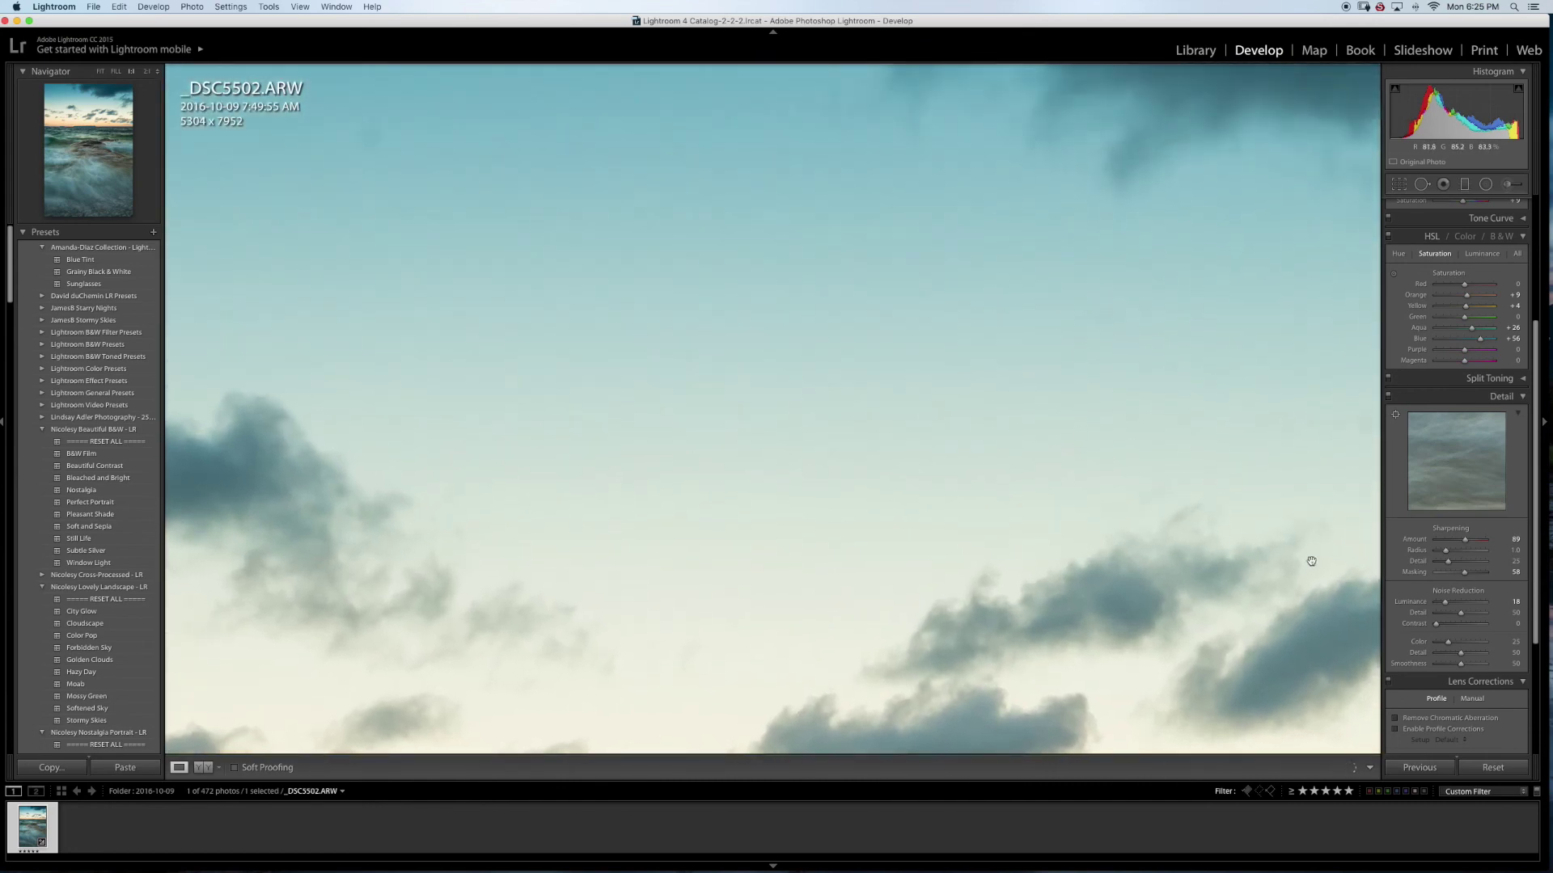
click(1388, 396)
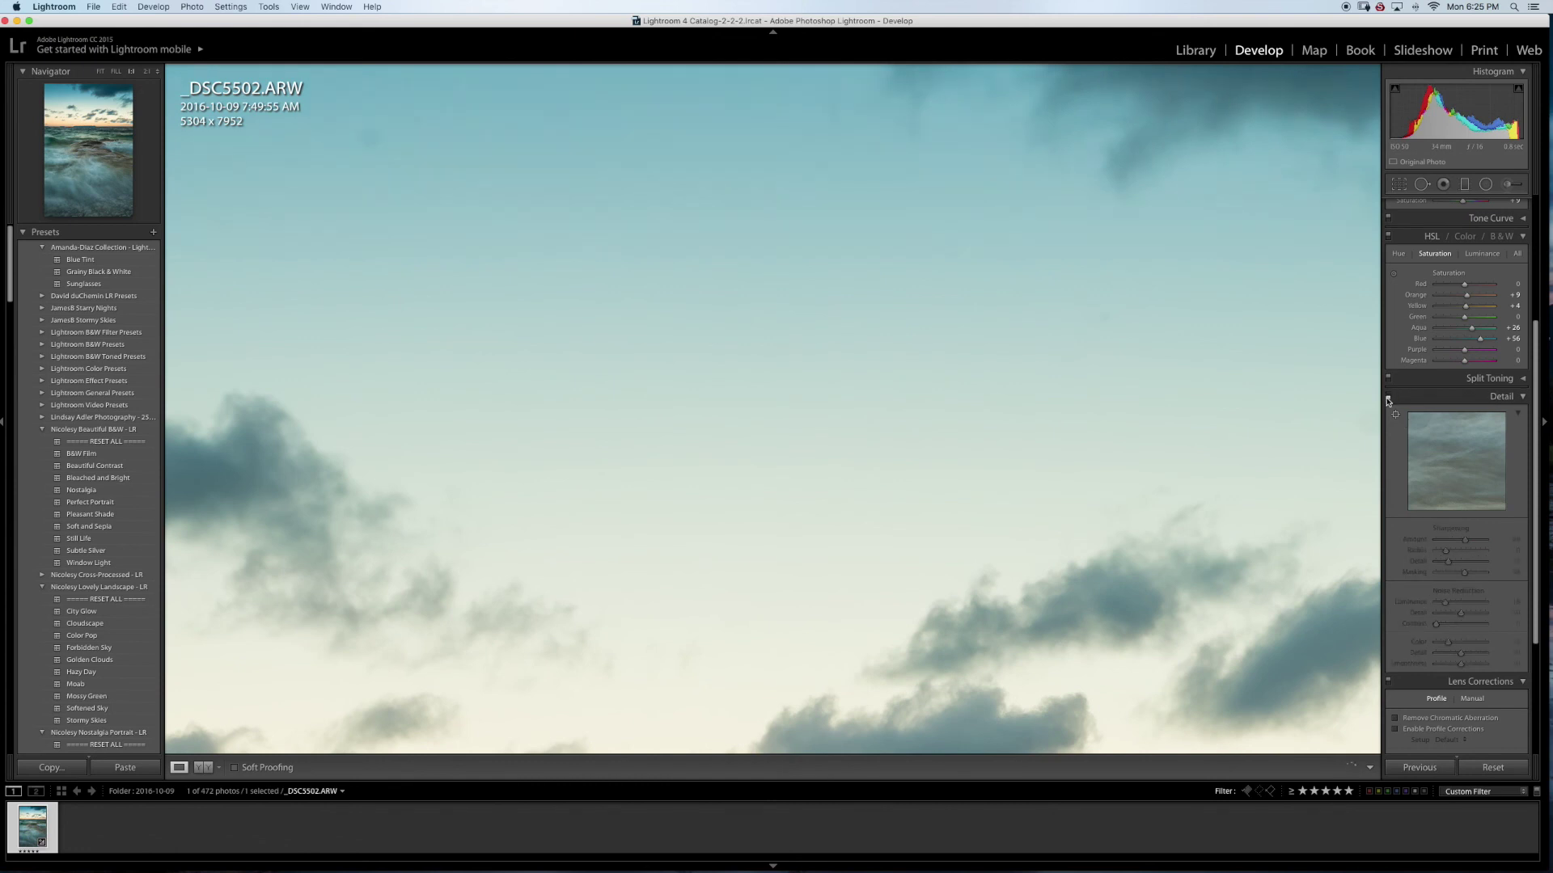
click(1388, 397)
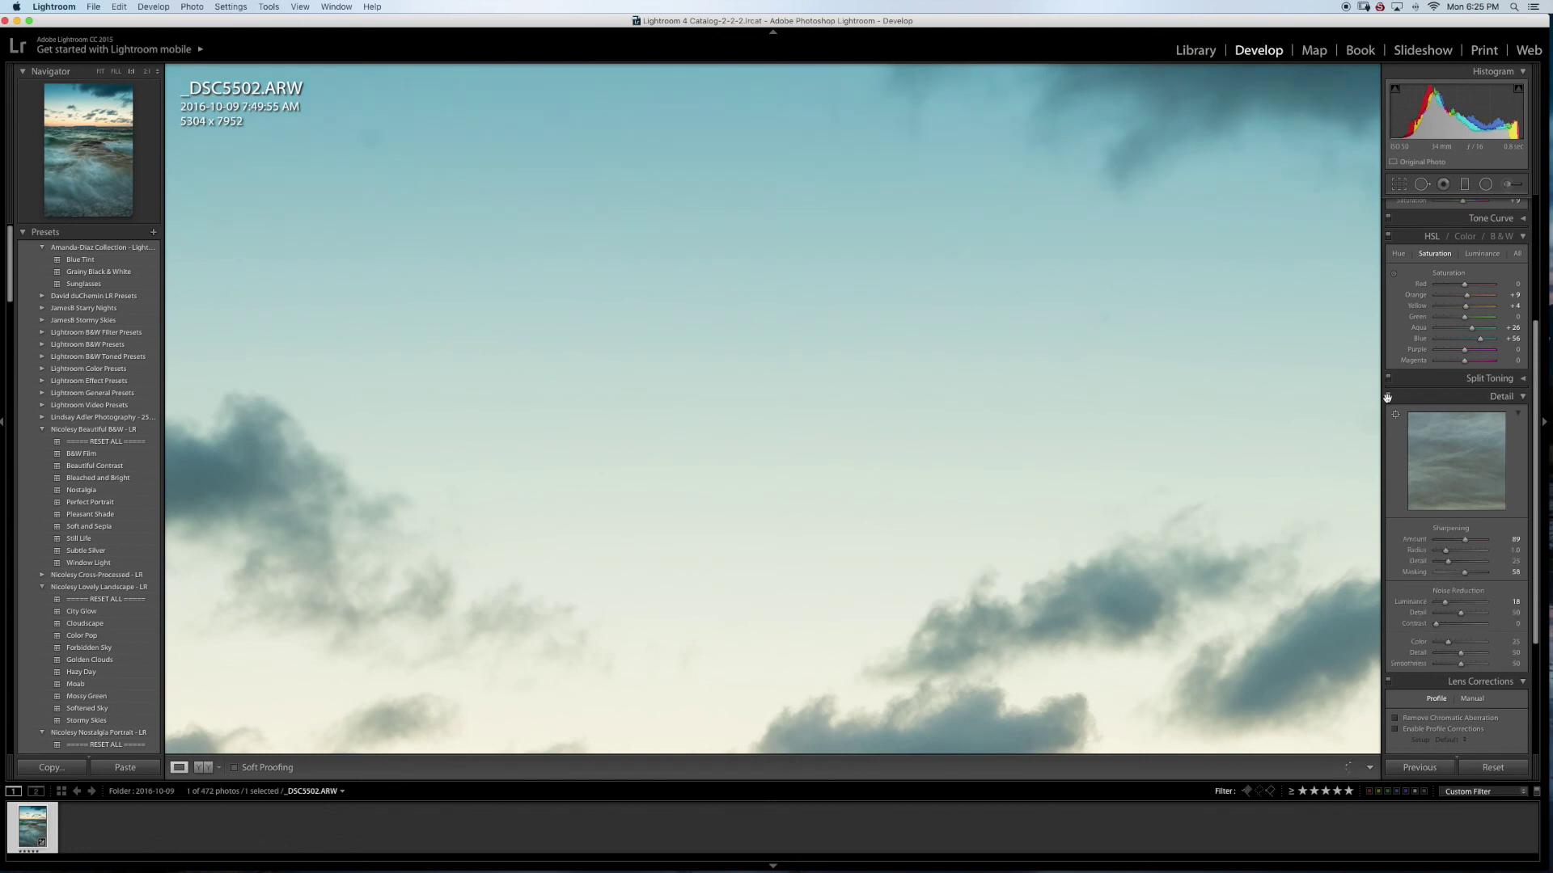
click(1395, 396)
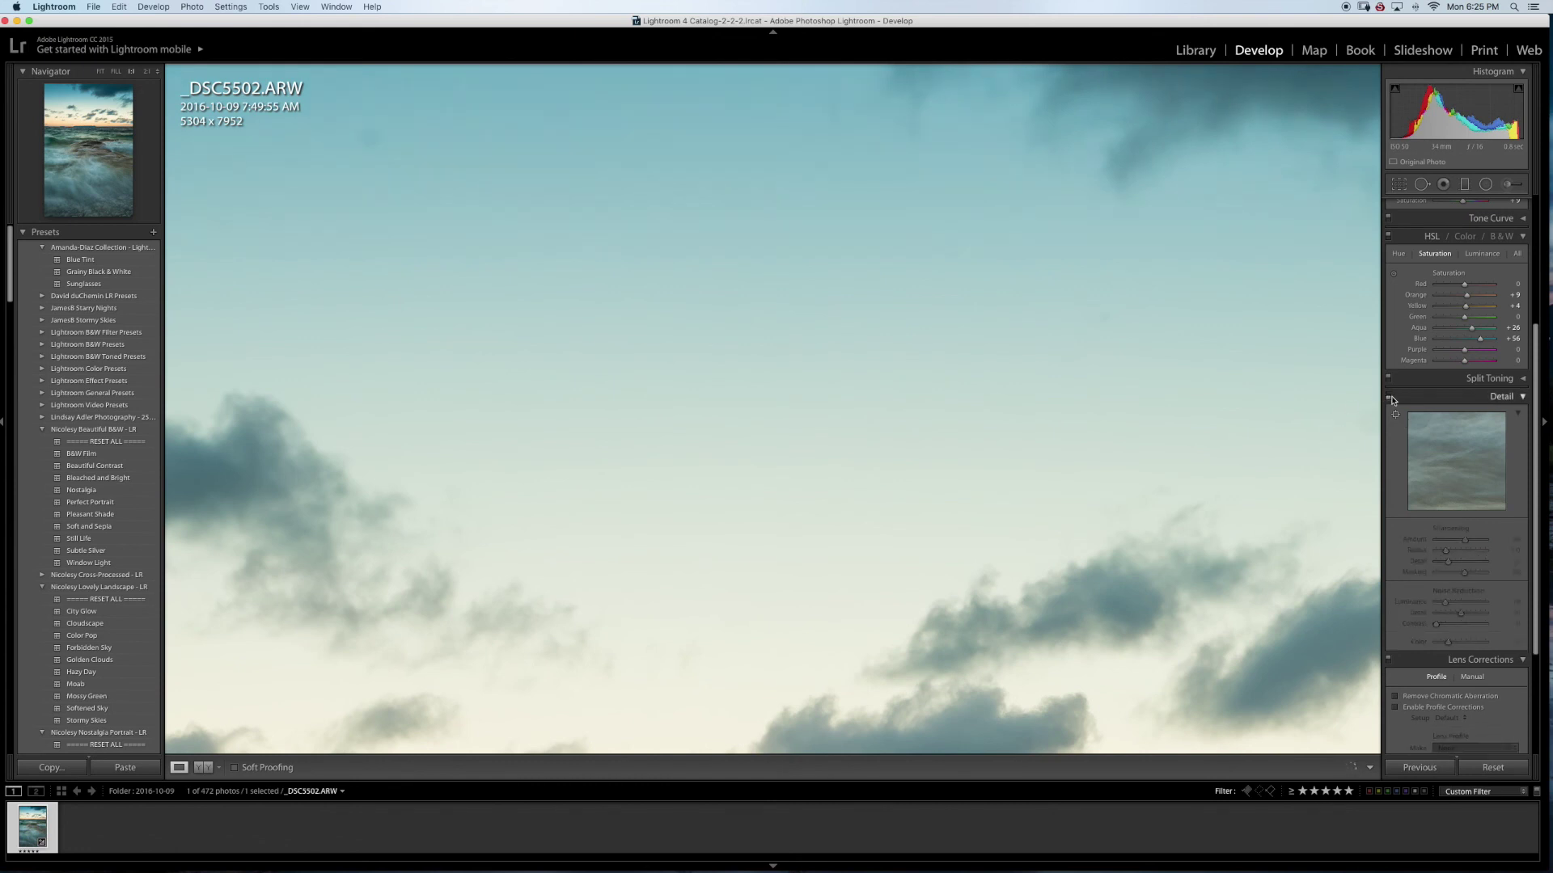
click(1253, 472)
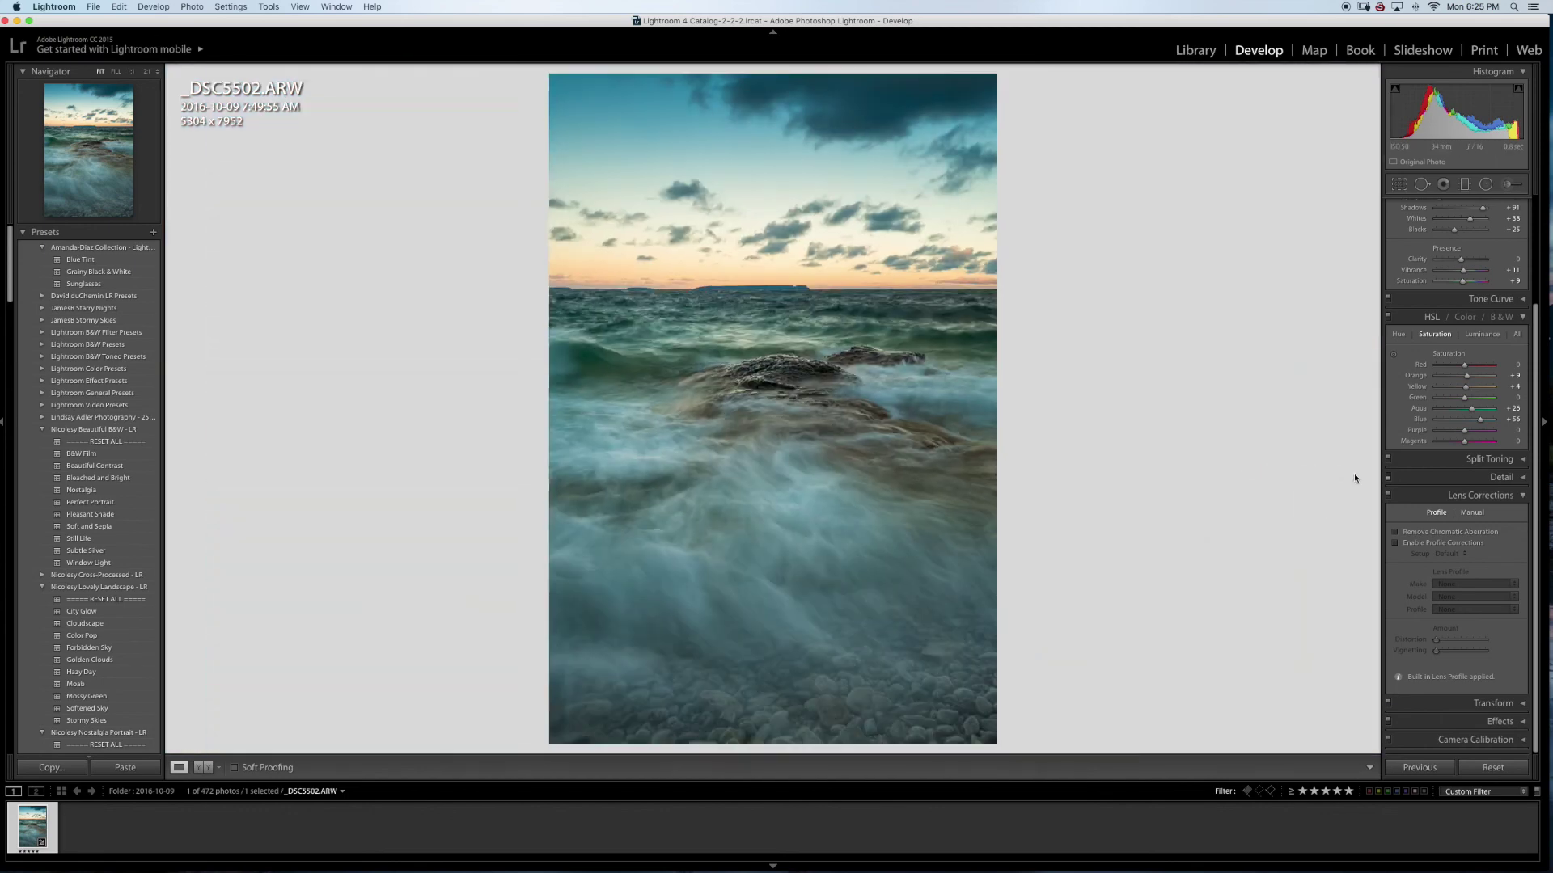
Step: Lower Noise Reduction Luminance to 11
click(1474, 478)
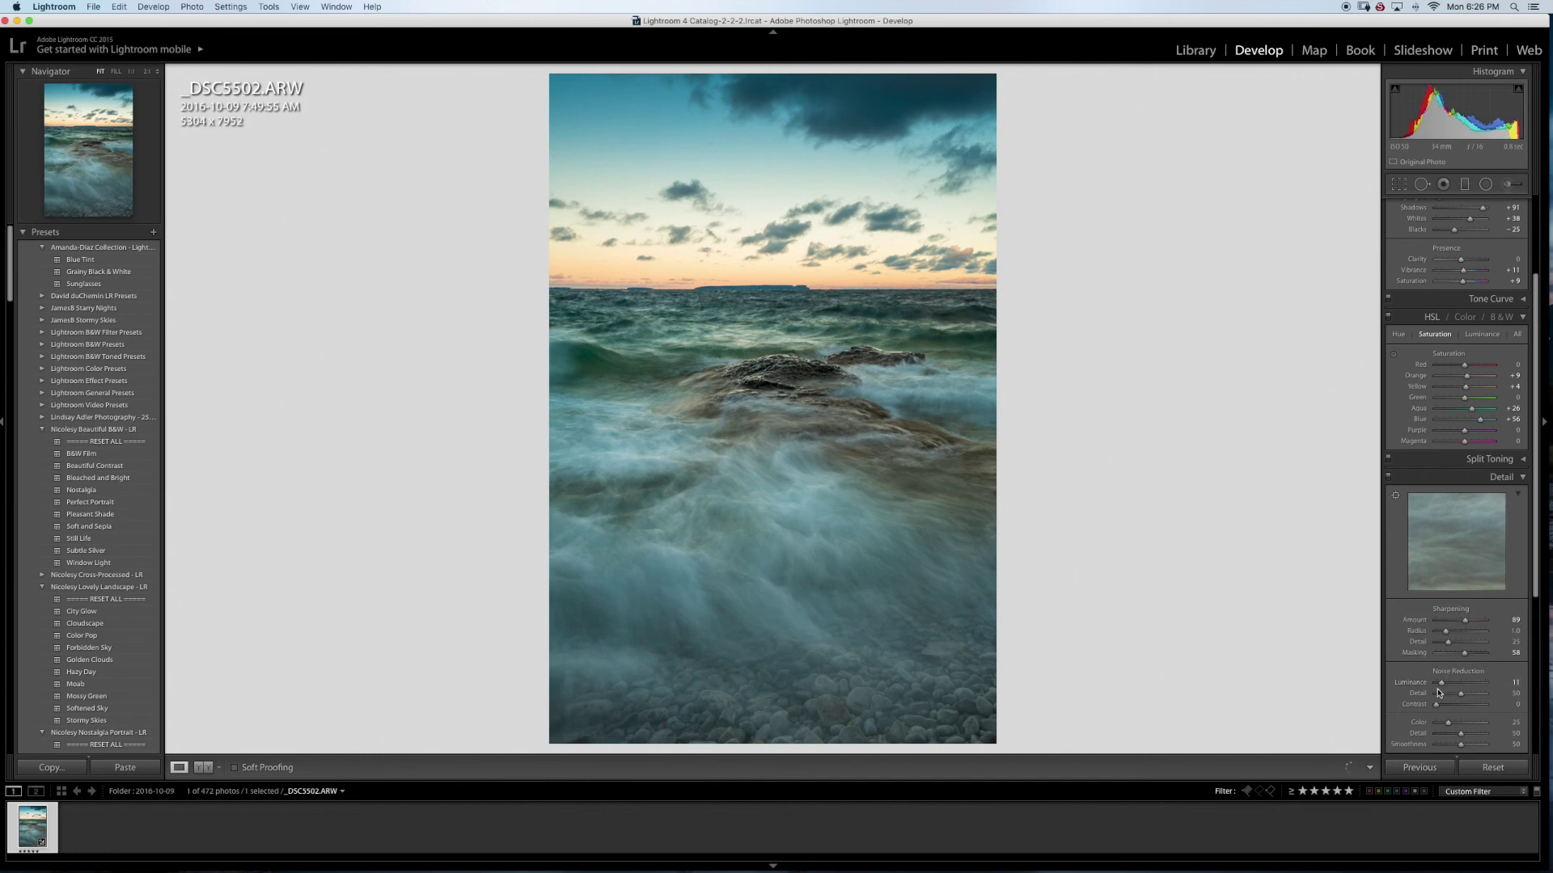
click(1385, 700)
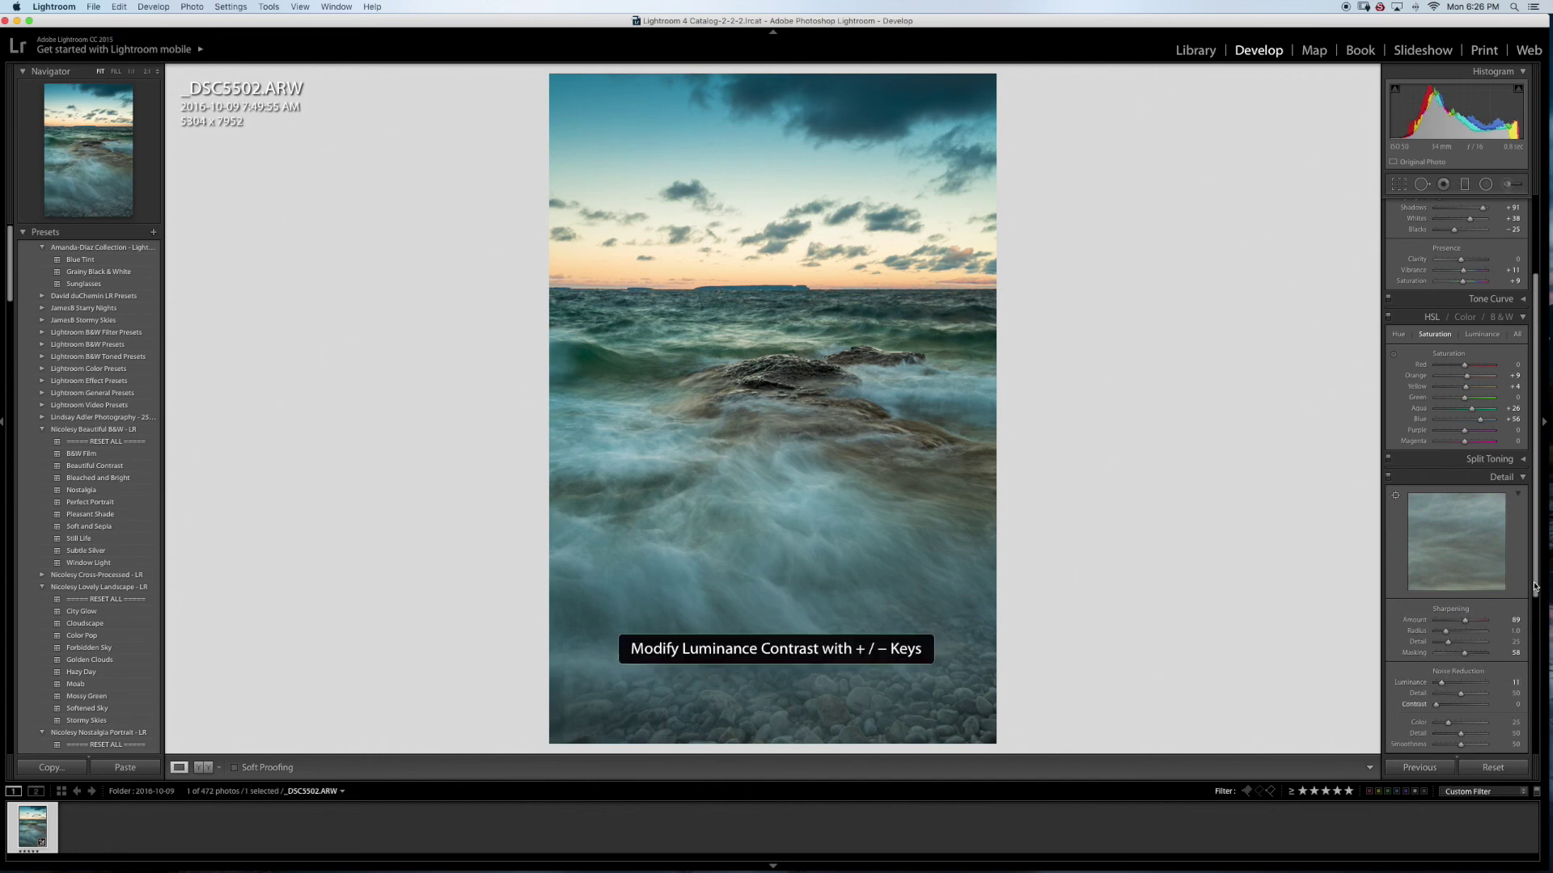
drag(1534, 588, 1521, 673)
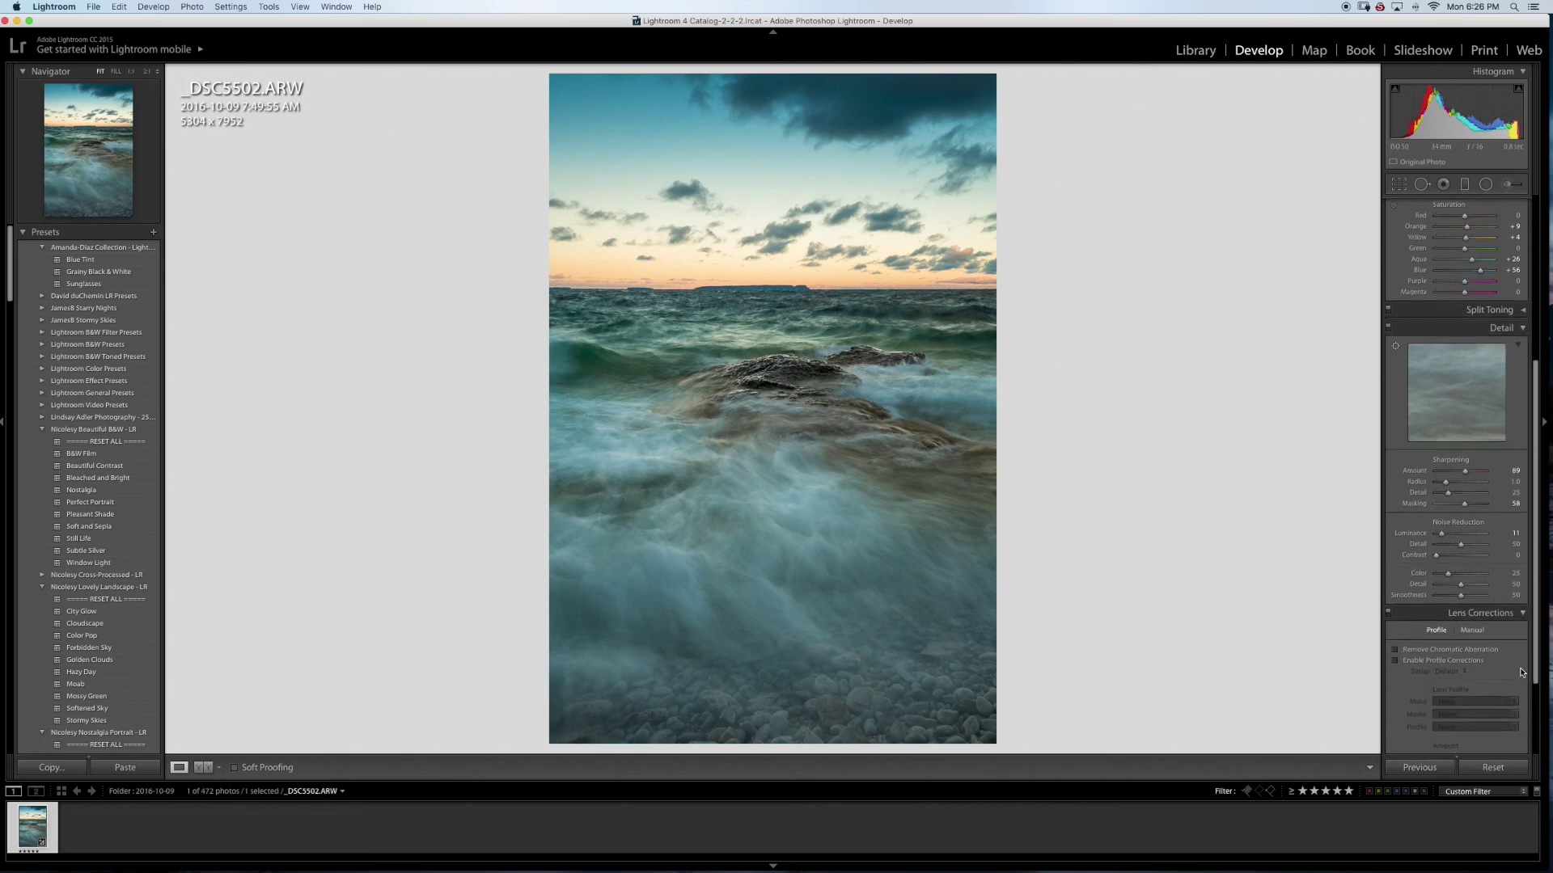
scroll(1521, 672, down, 2)
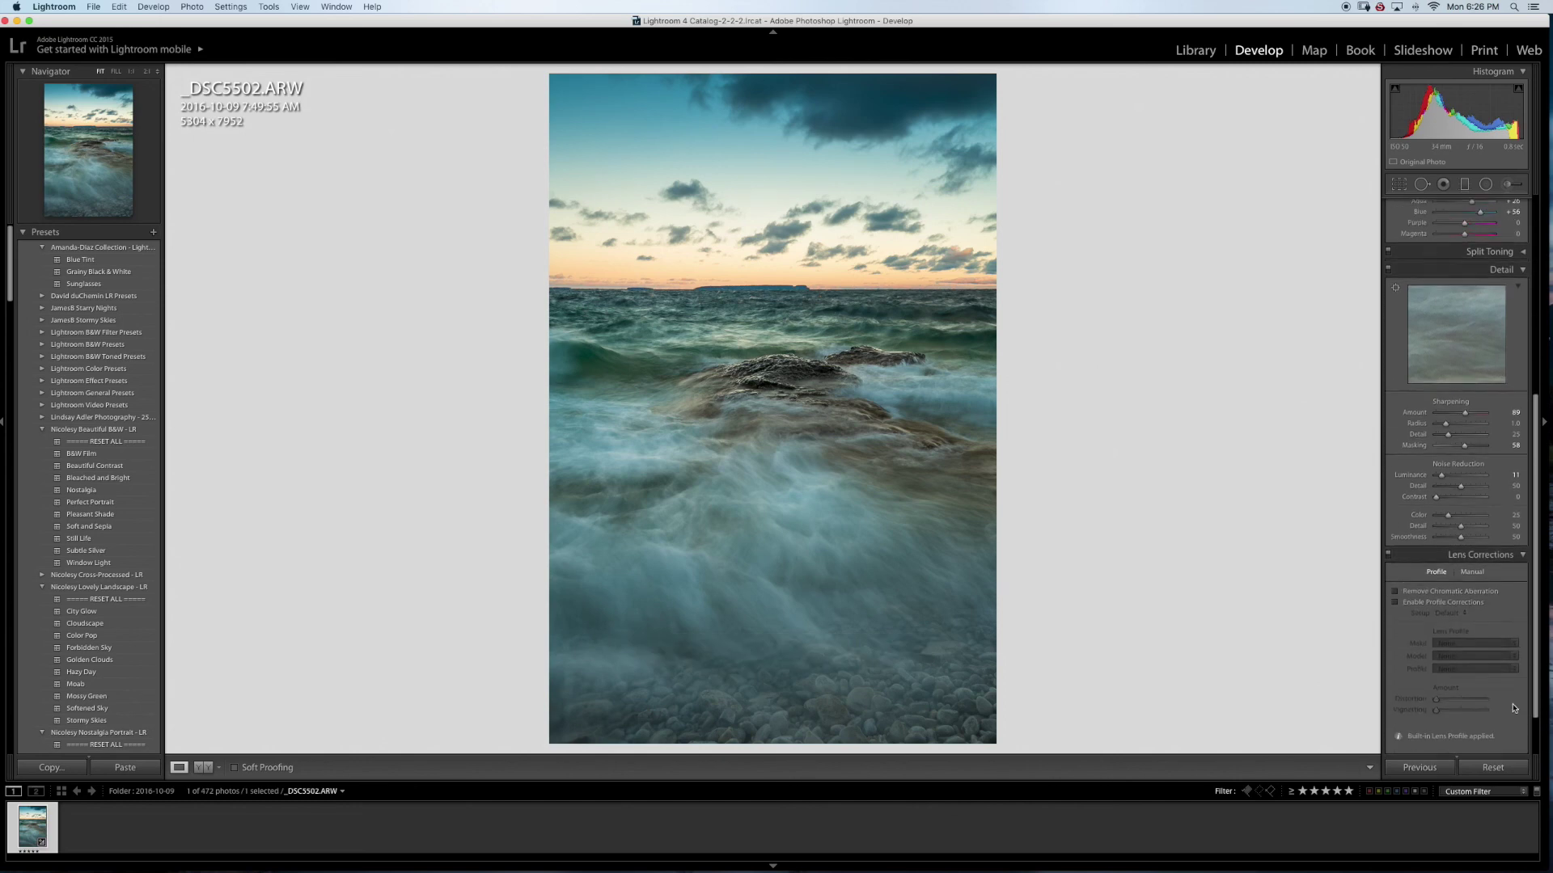
Step: Enable lens profile corrections with the Sony FE profile after checking the horizon close-up
click(756, 330)
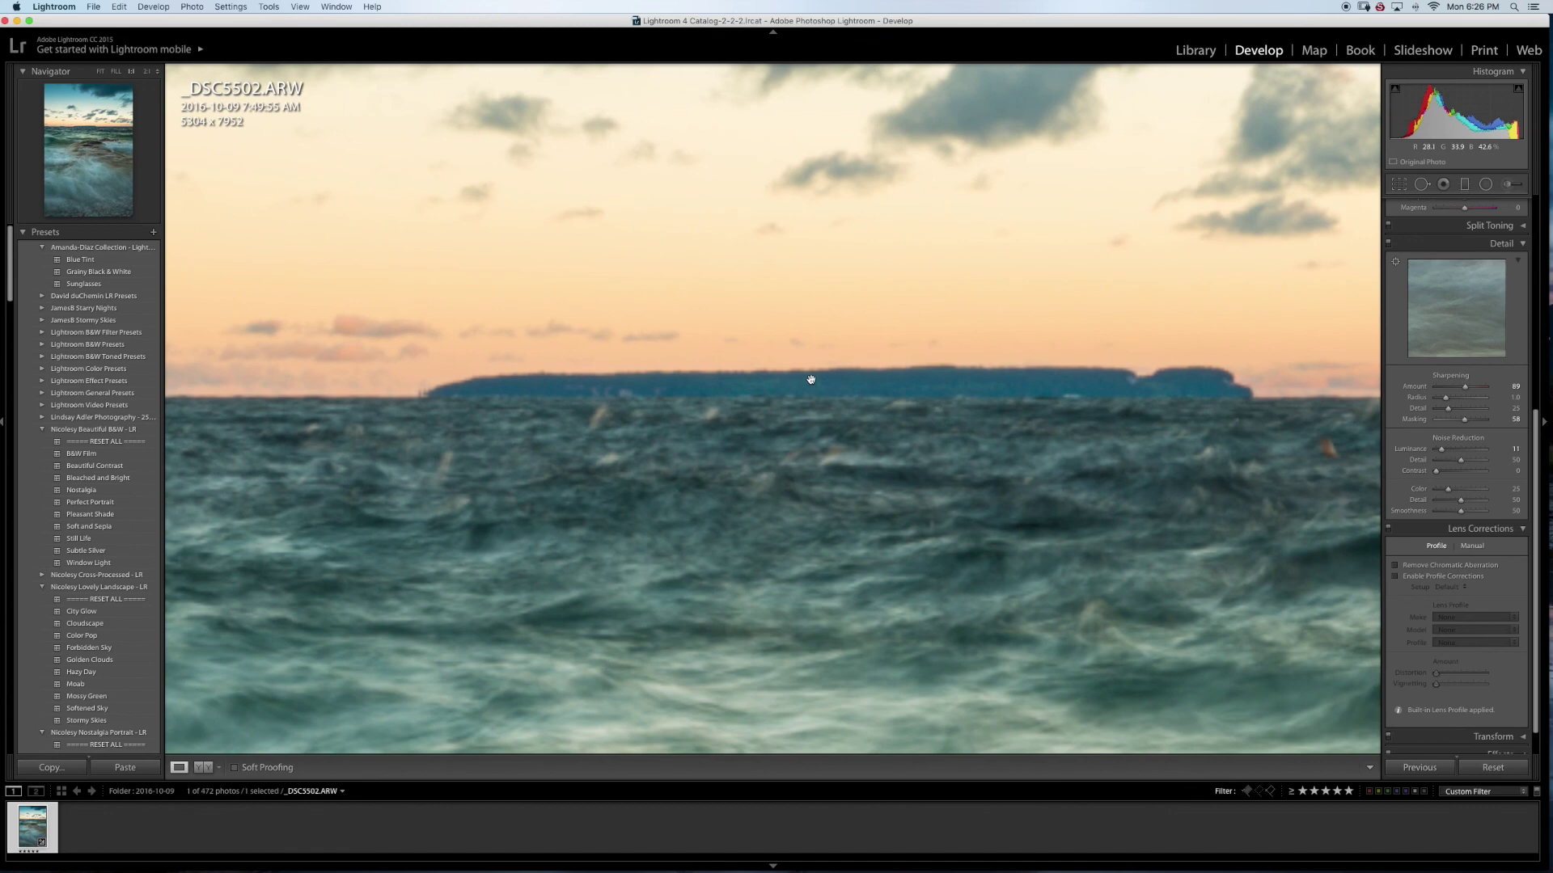
click(809, 376)
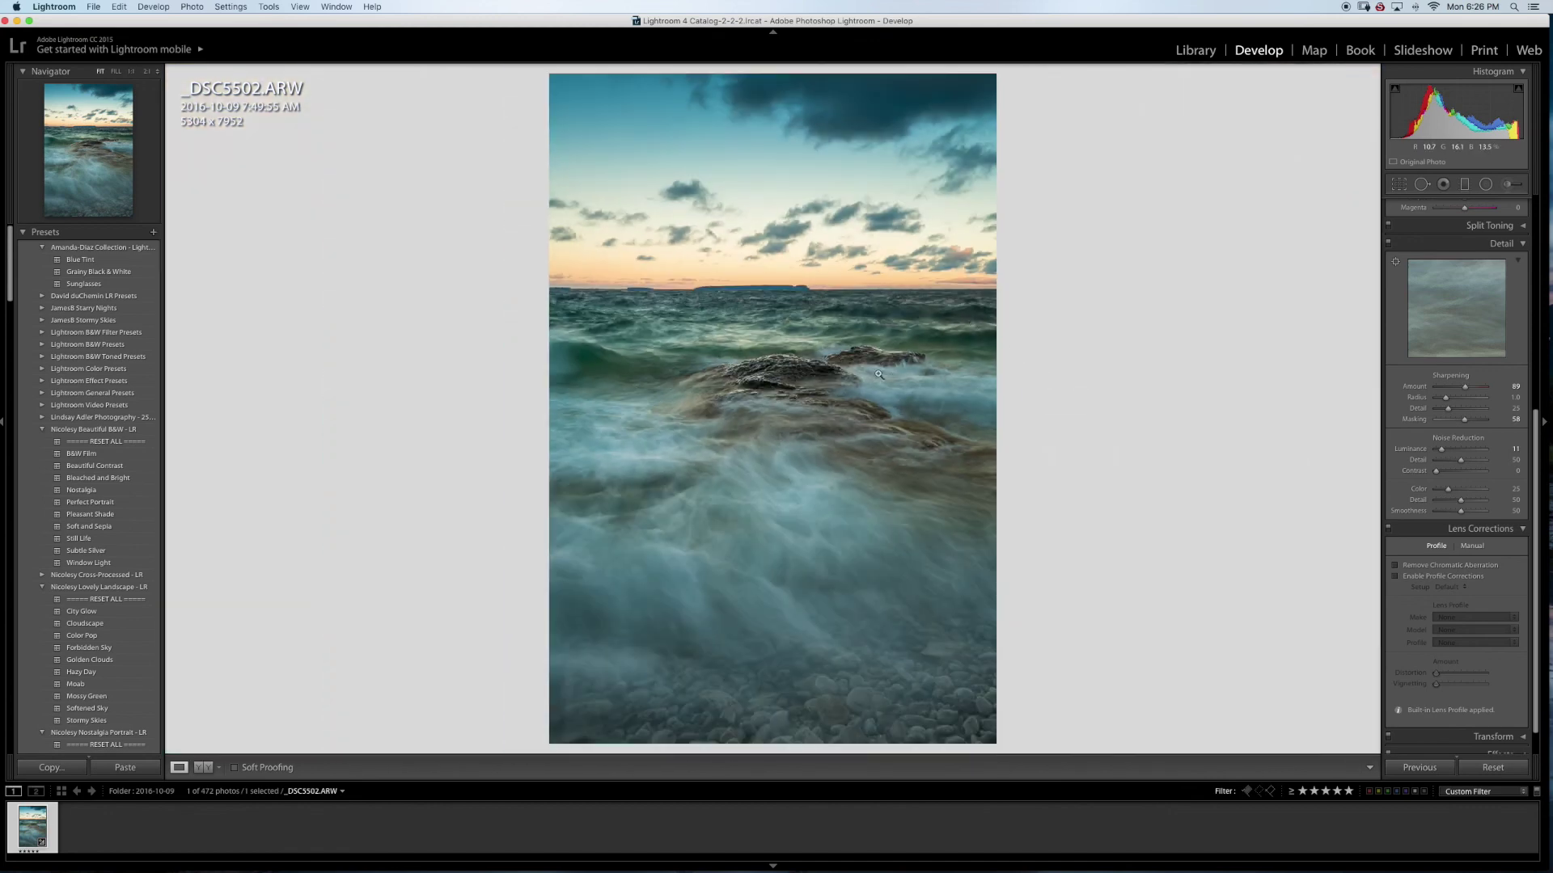
click(1395, 575)
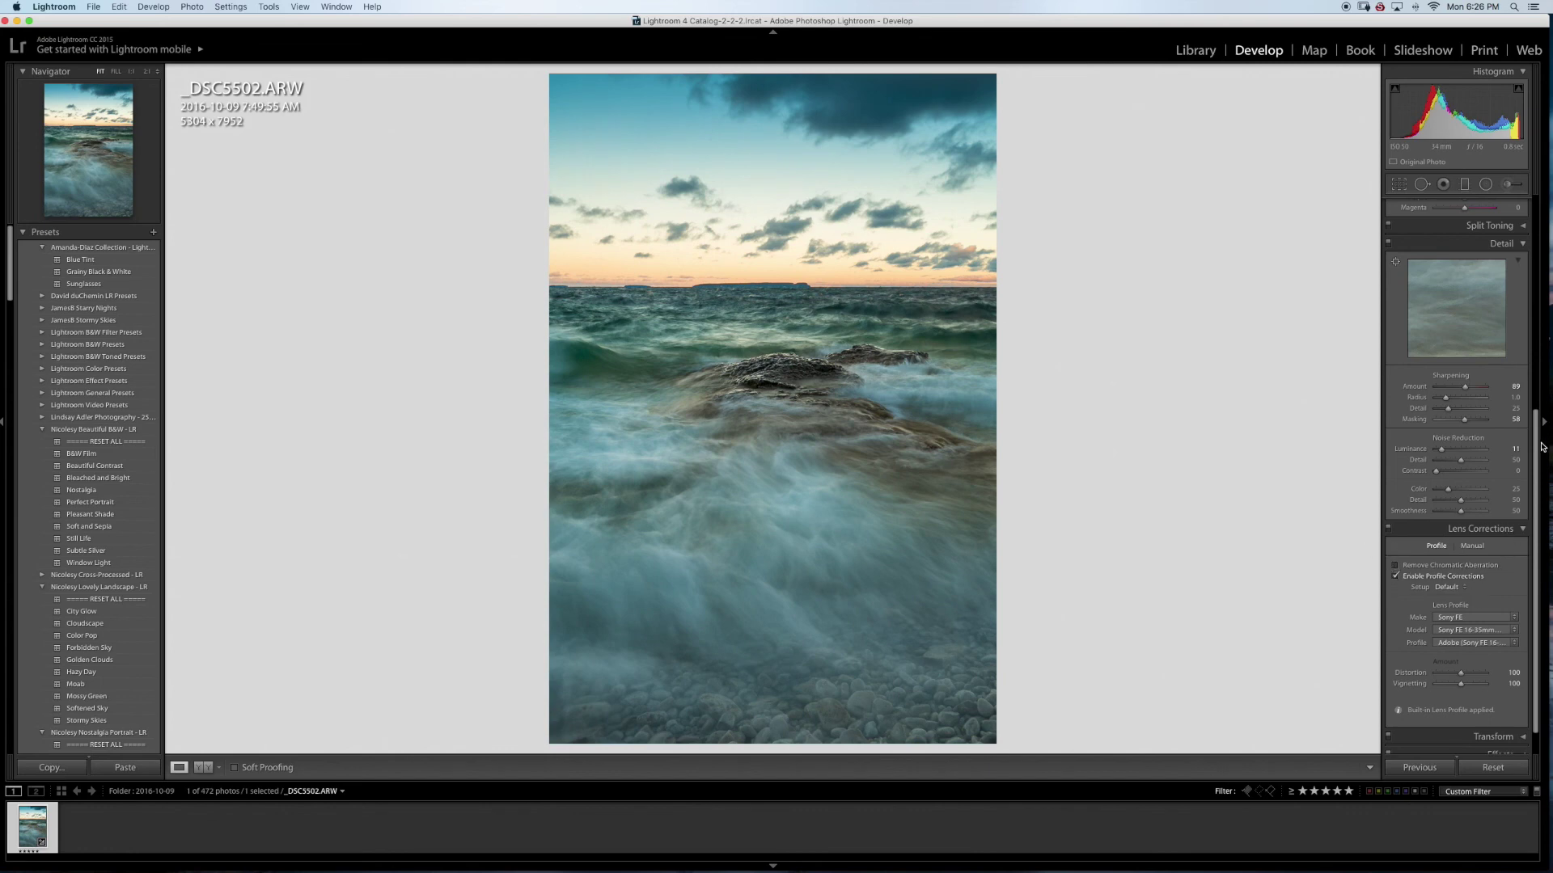
scroll(1534, 485, down, 2)
scroll(1534, 509, up, 10)
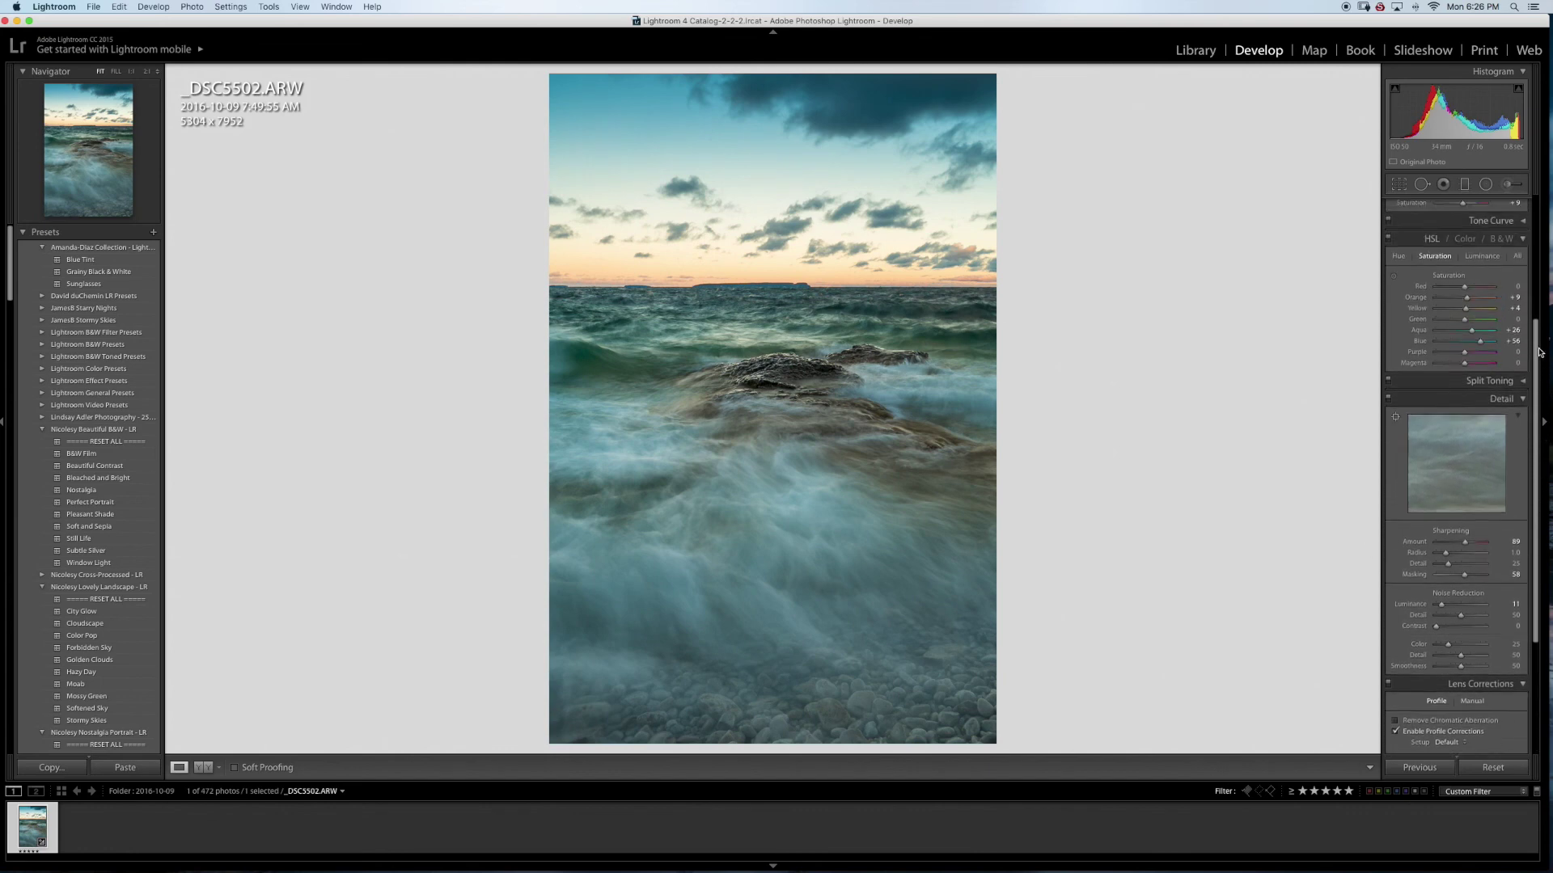
Step: In Graduated Filter mode, move the existing sky filter to the top and delete it
click(1466, 188)
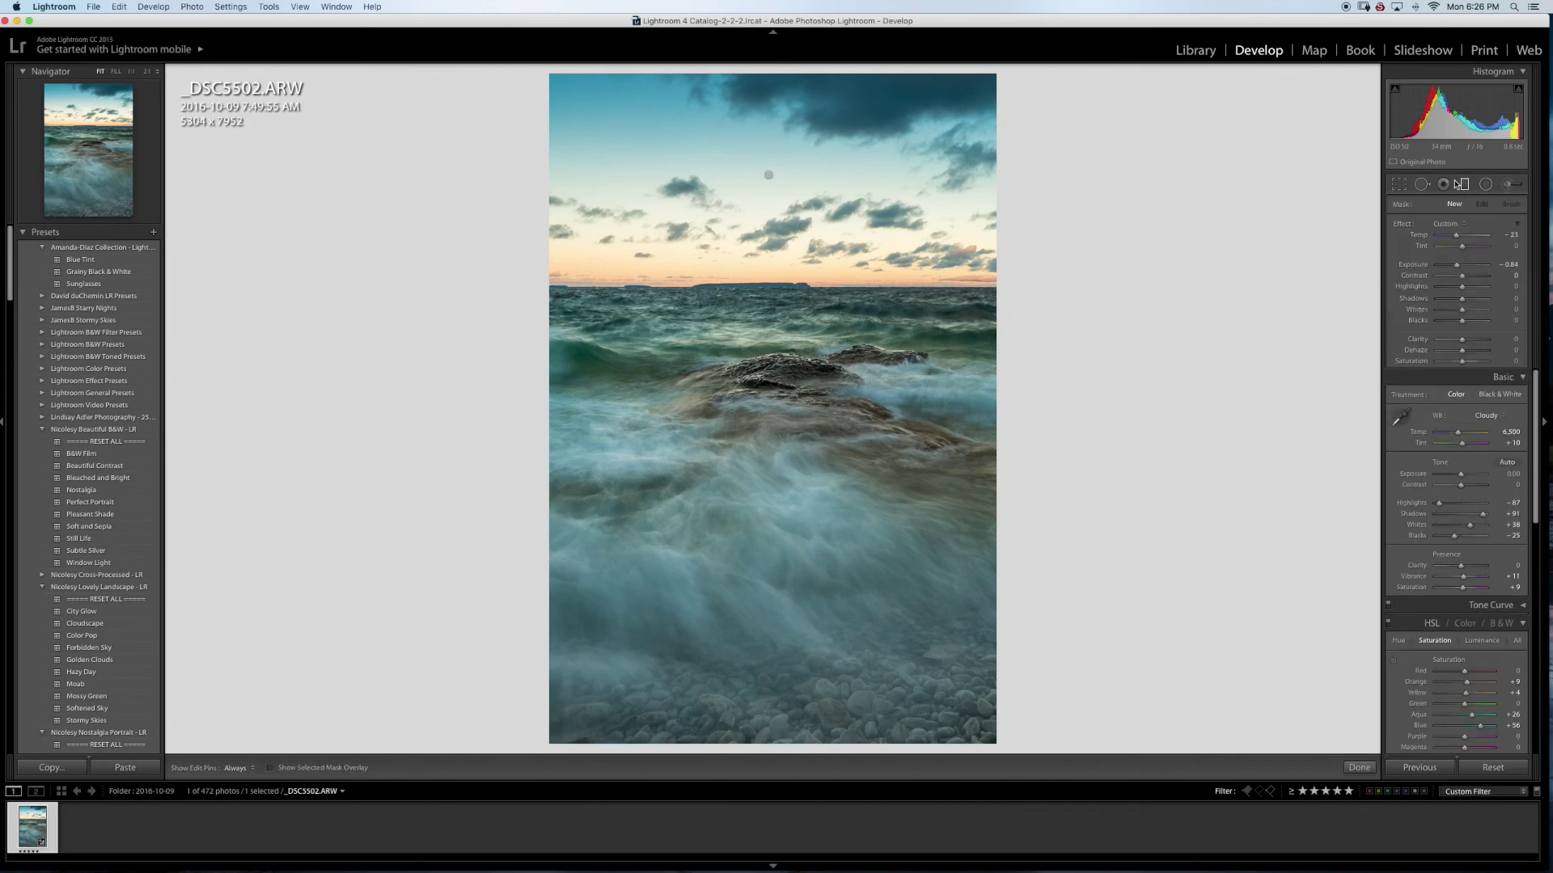
click(804, 228)
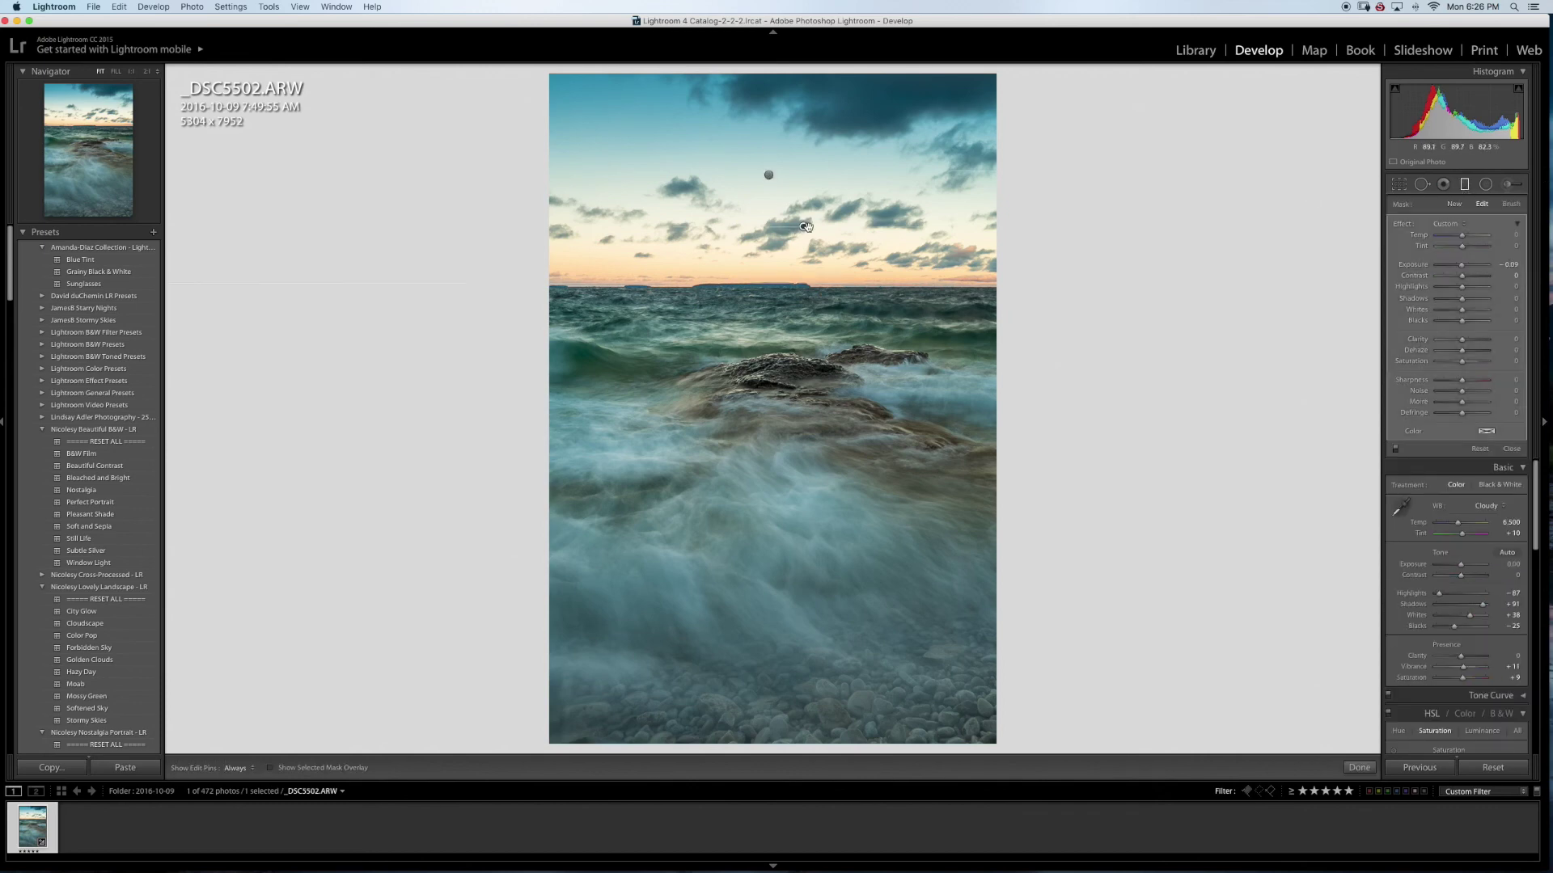
drag(802, 228, 800, 82)
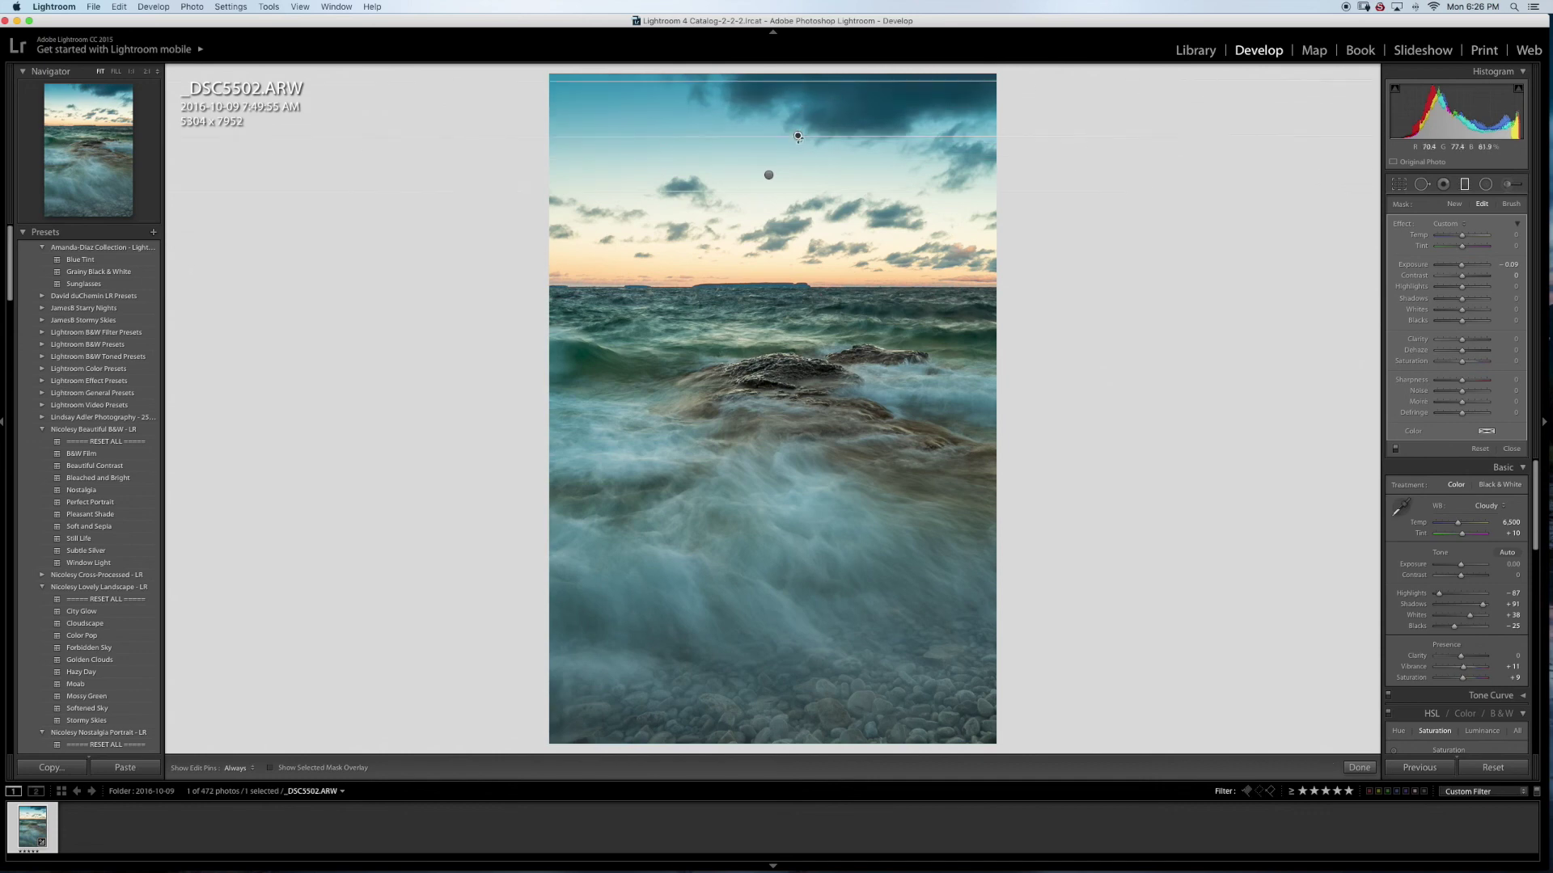
key(Delete)
Step: Reposition and angle the remaining sky filter, pulling its far edge up toward the horizon
click(769, 175)
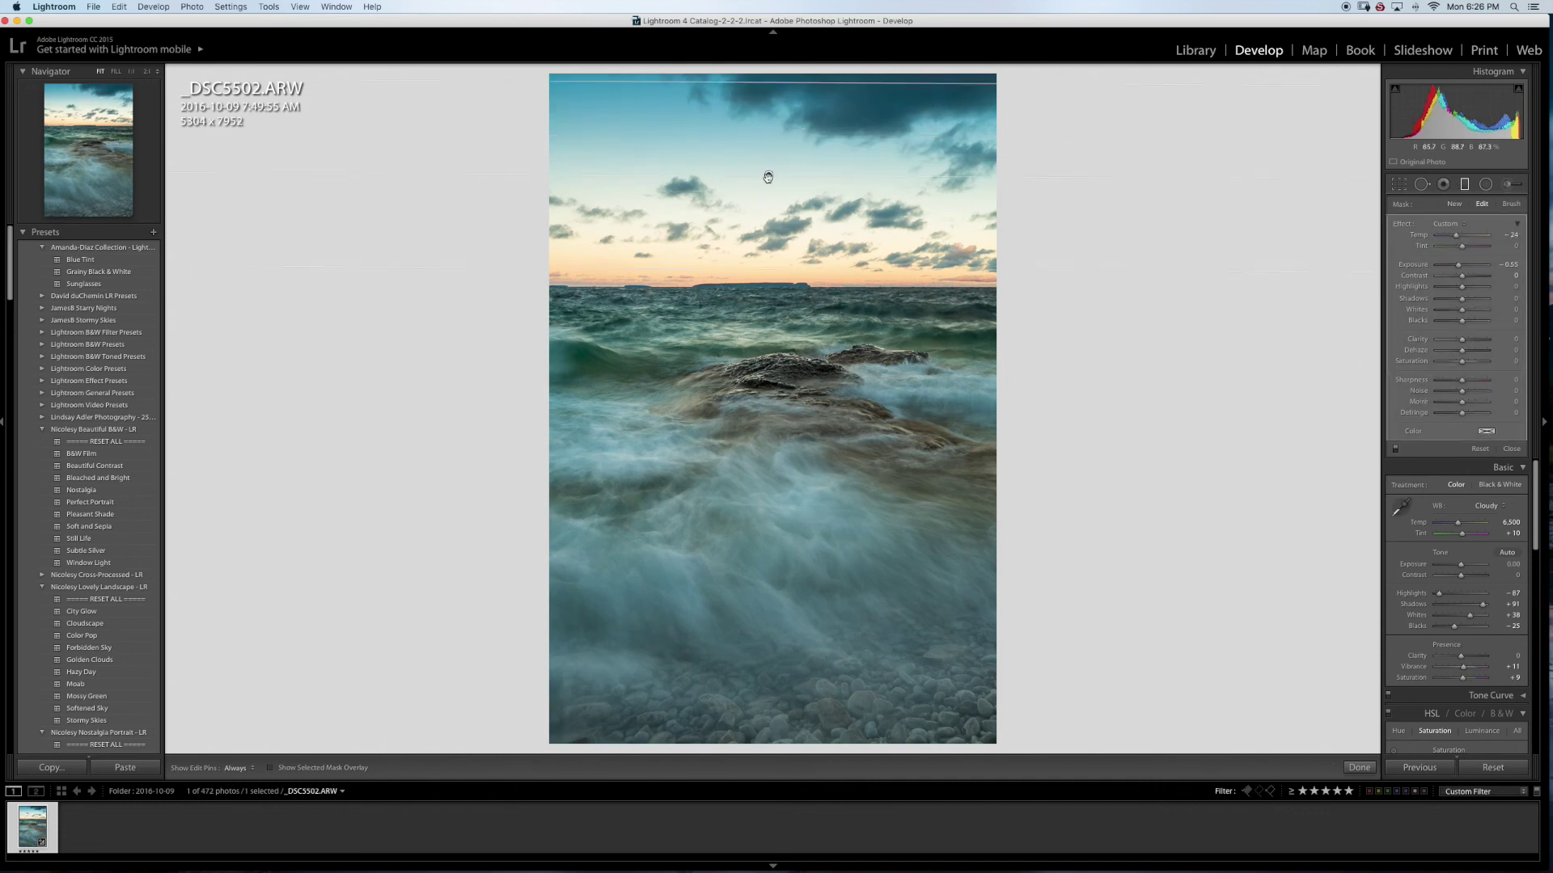
drag(769, 177, 776, 222)
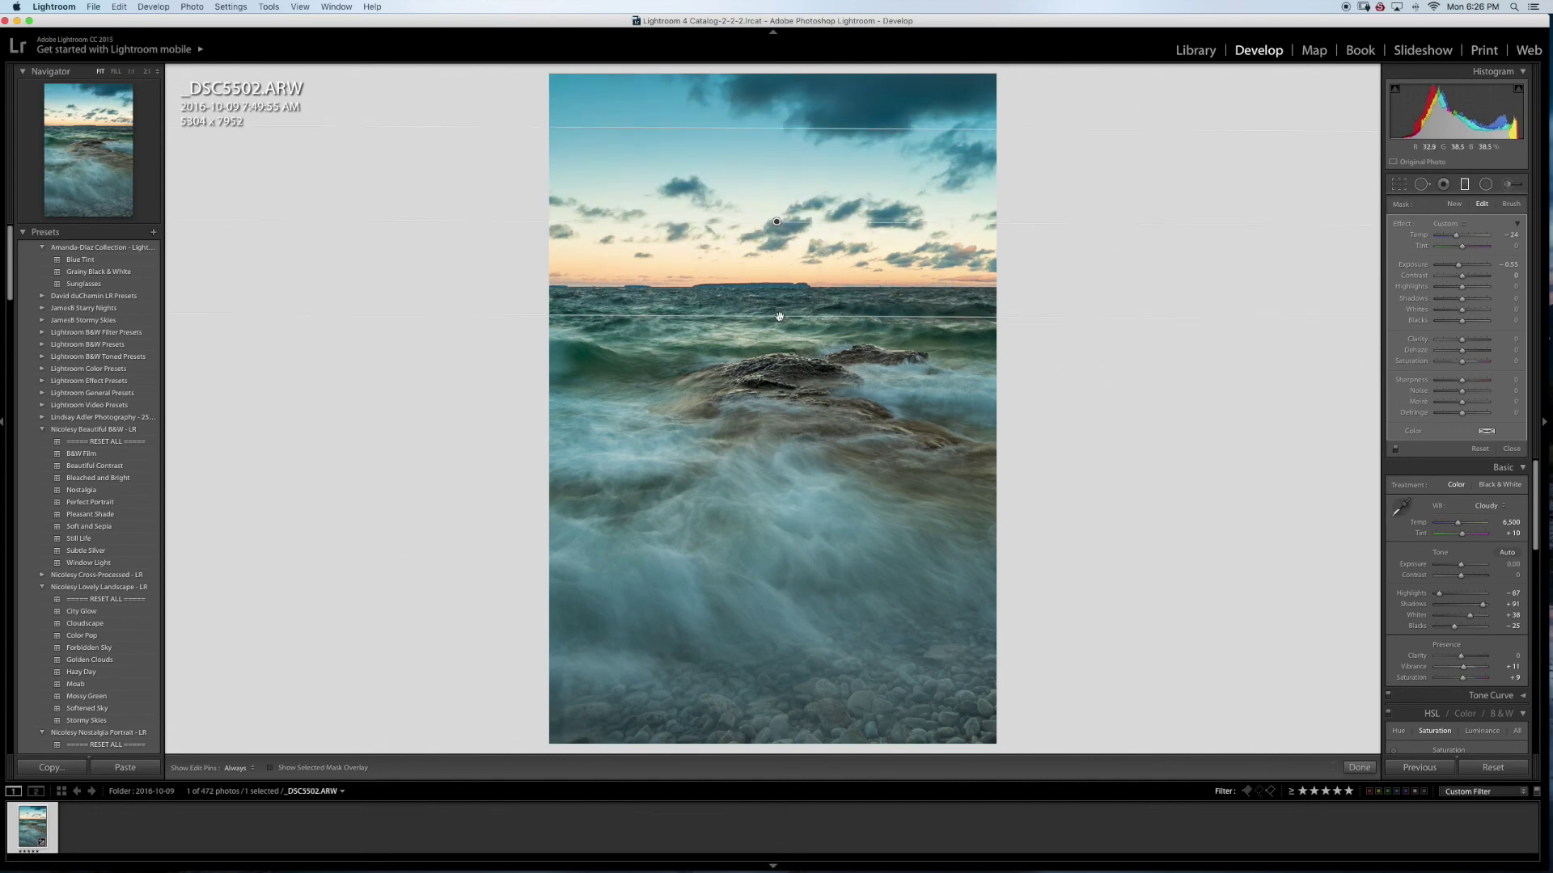
drag(778, 316, 778, 394)
drag(781, 266, 761, 180)
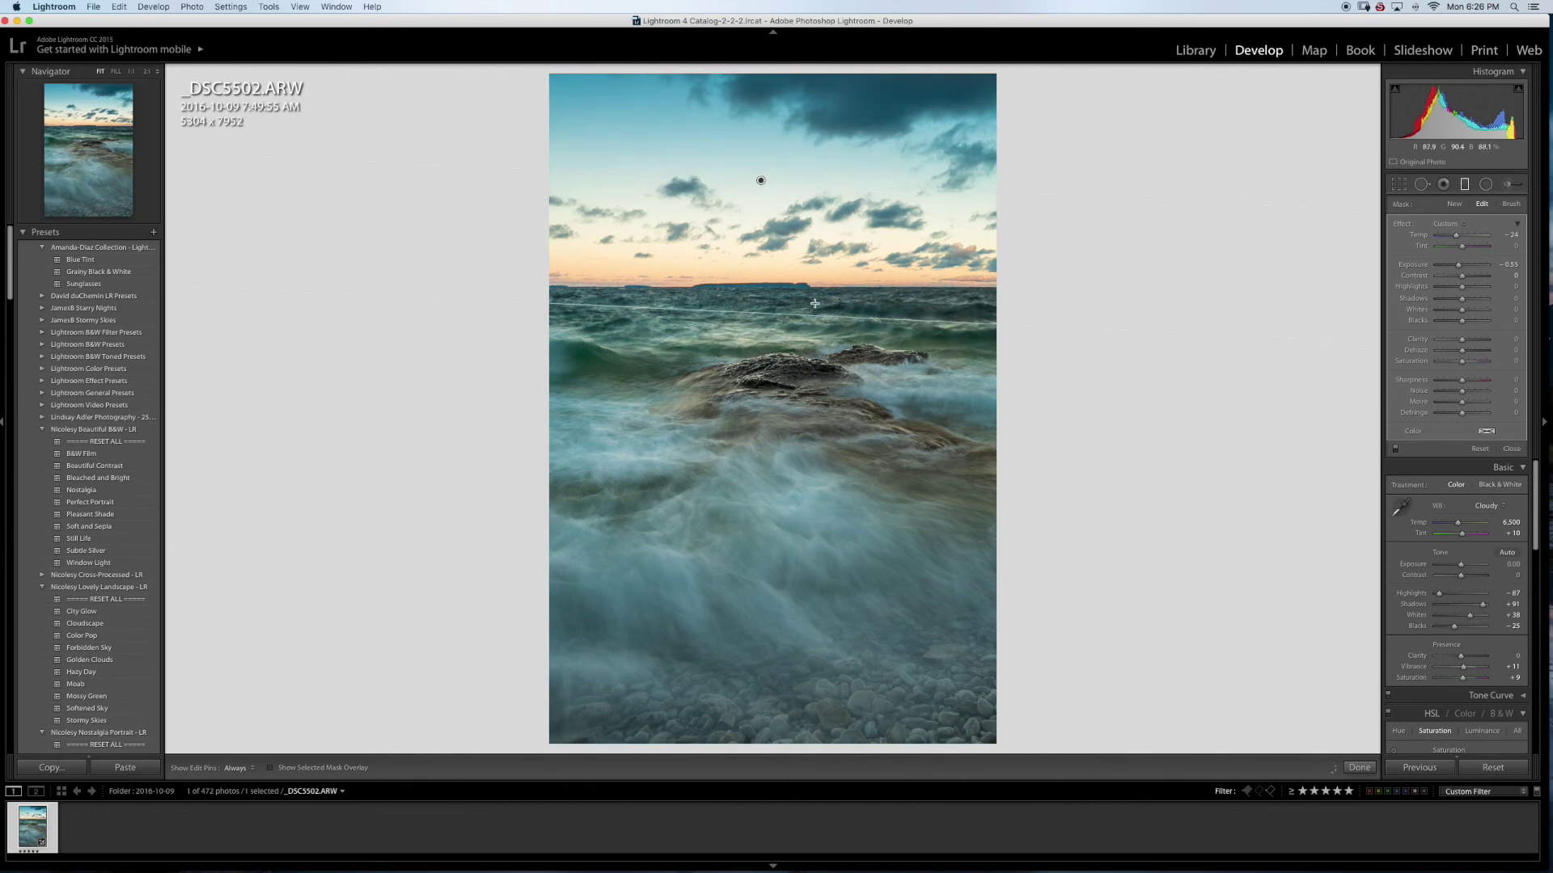
drag(822, 317, 829, 279)
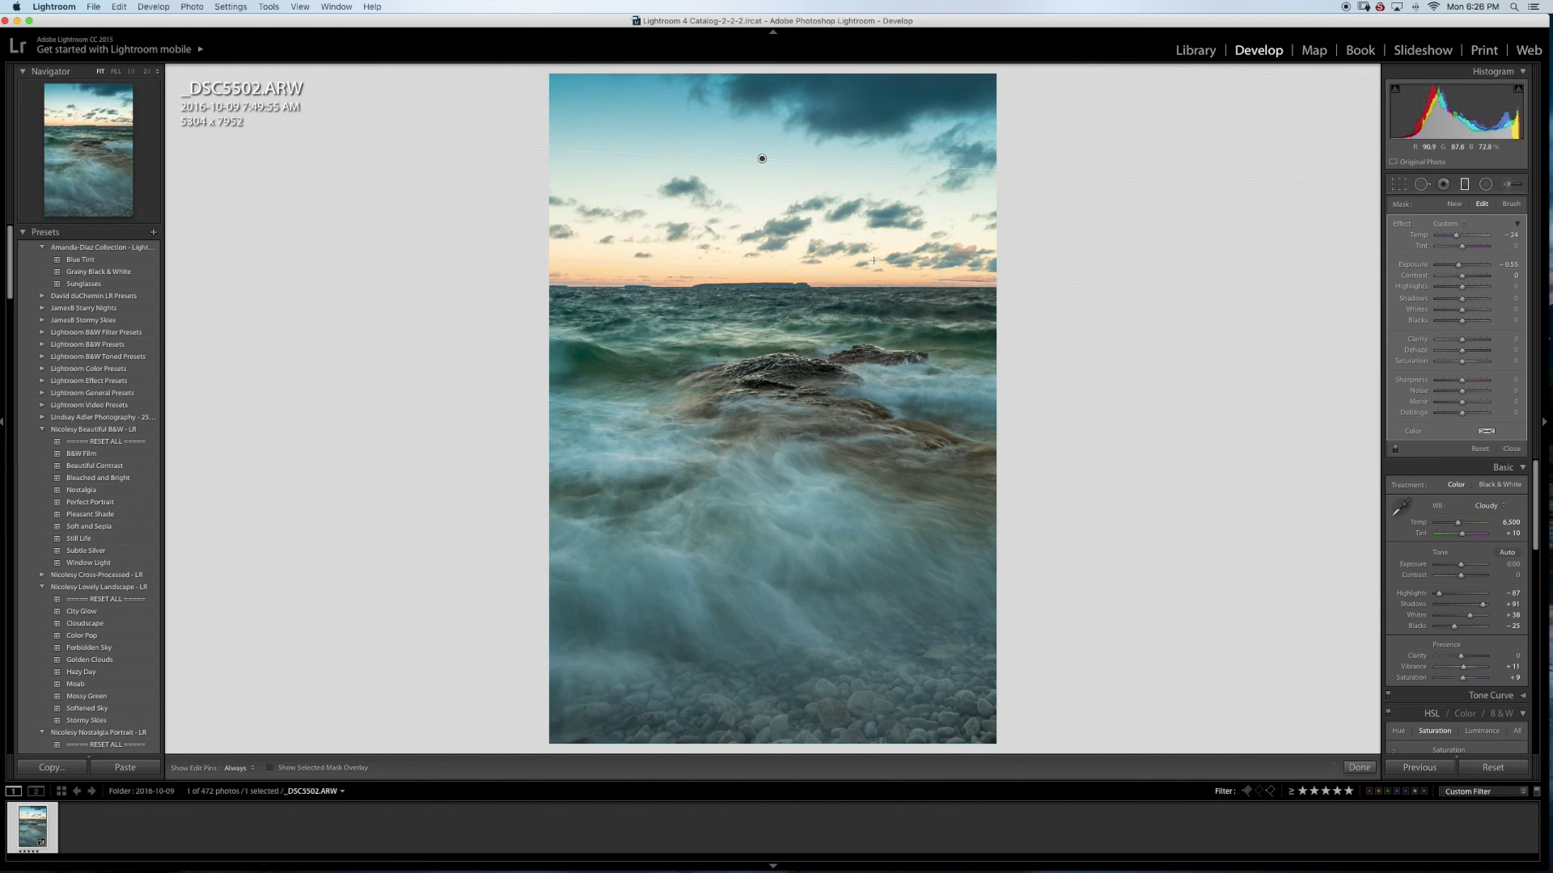
Step: Finish and close the Graduated Filter
click(1444, 184)
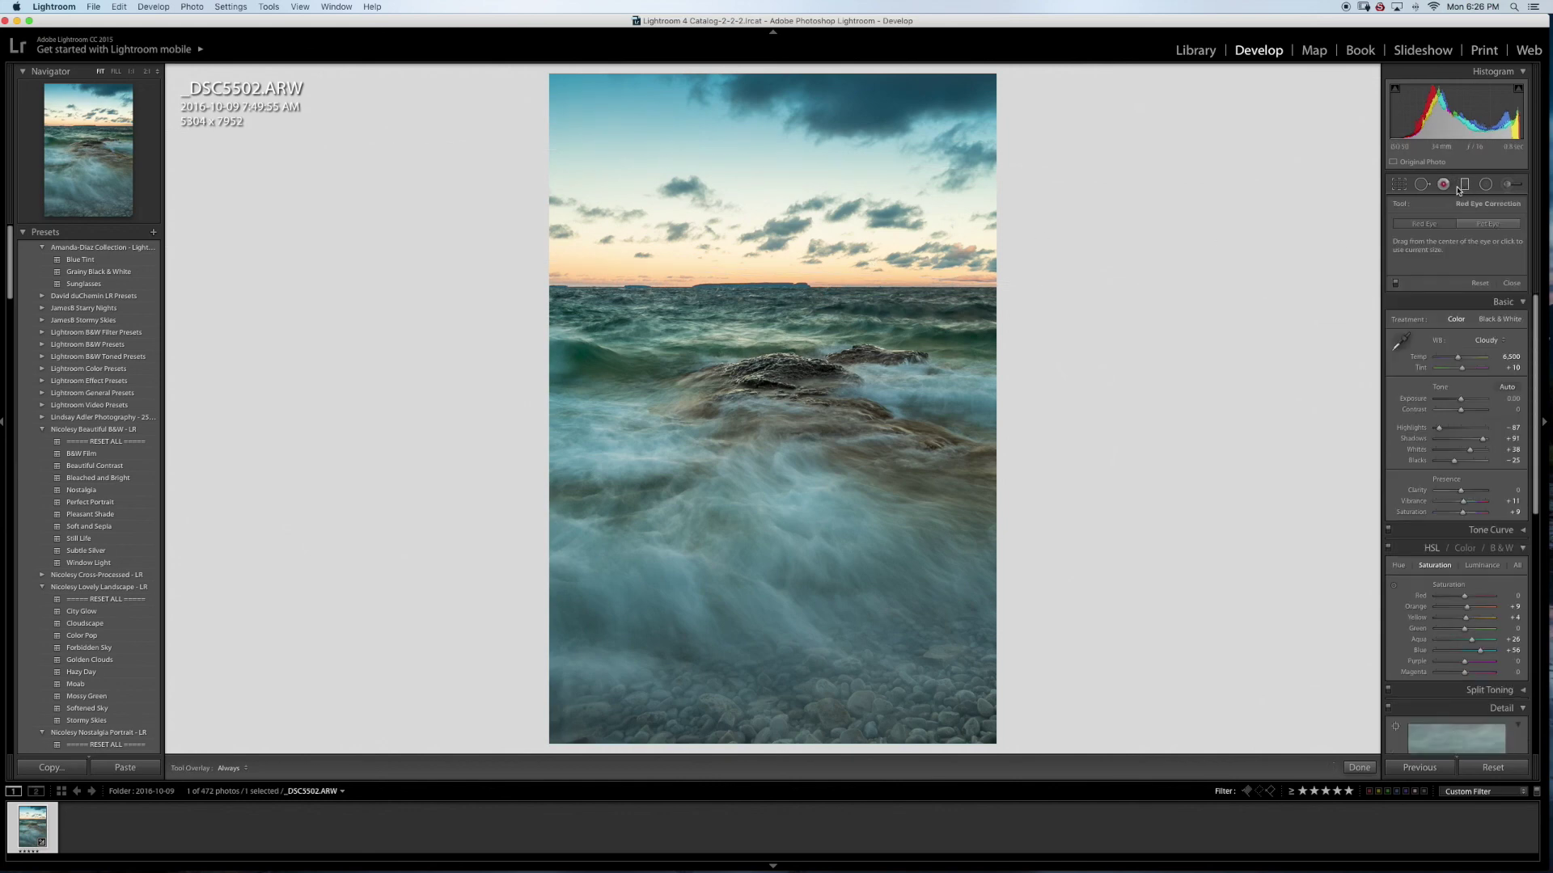
click(1465, 186)
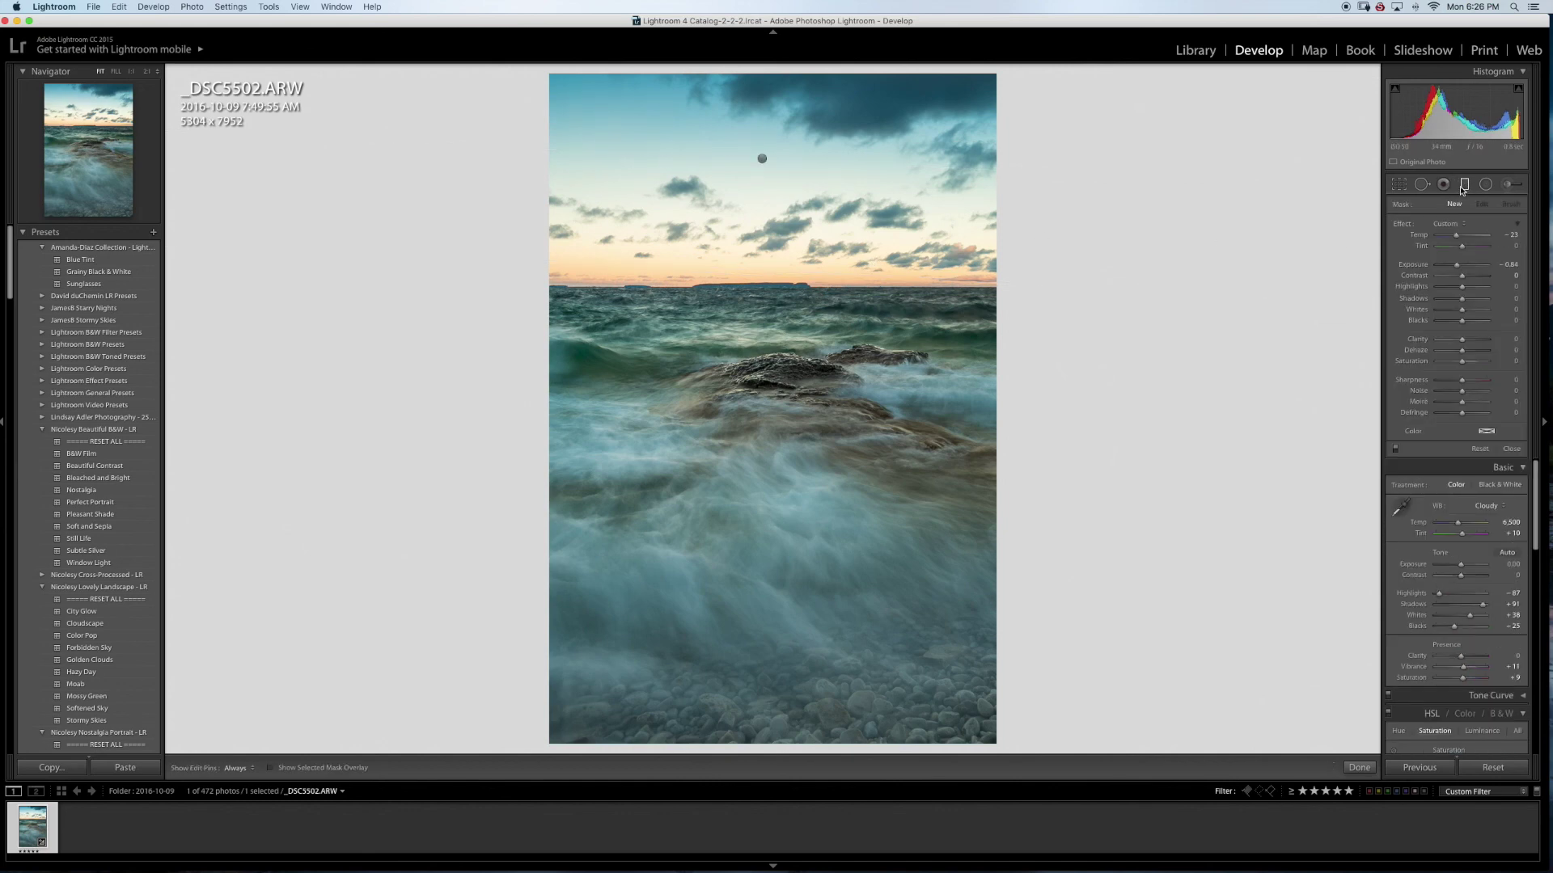
click(1464, 186)
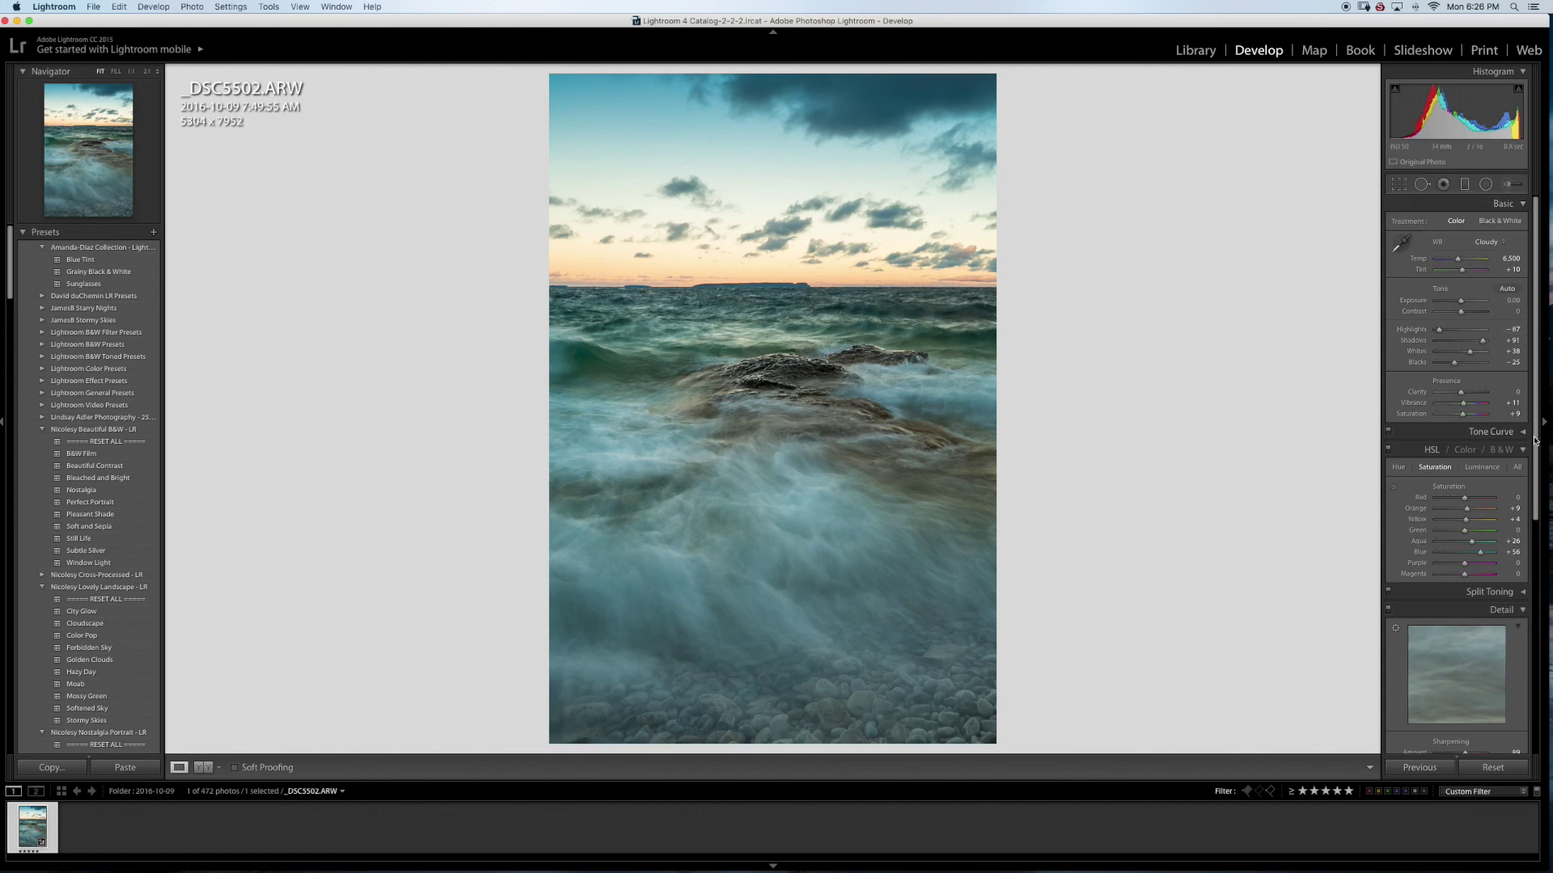
Step: Look through the Transform and Effects panels, then start the Adjustment Brush
drag(1533, 484, 1515, 733)
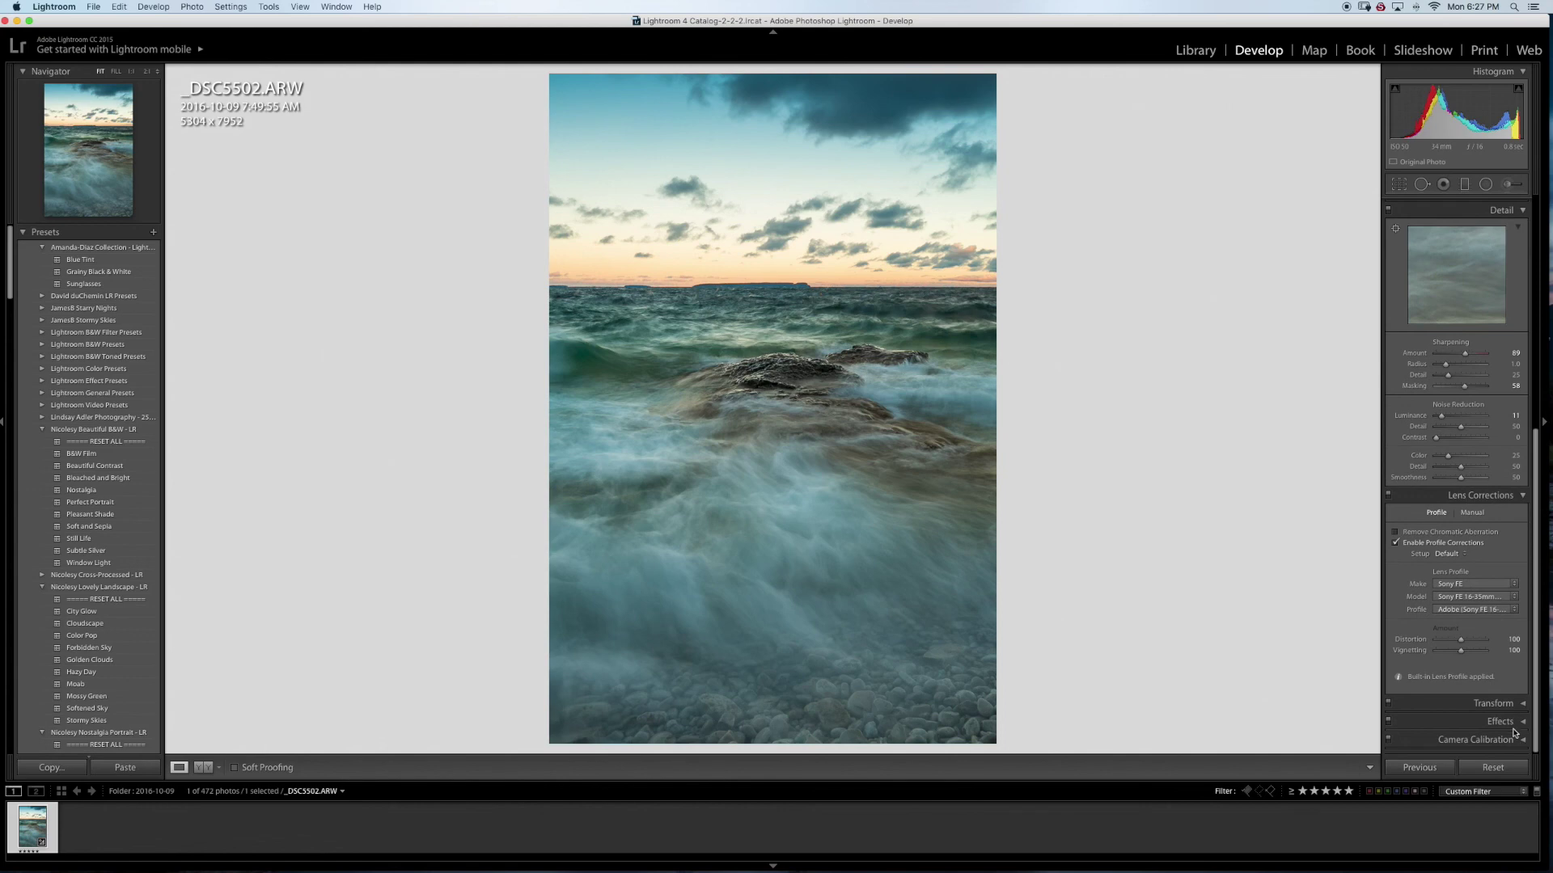
click(1493, 703)
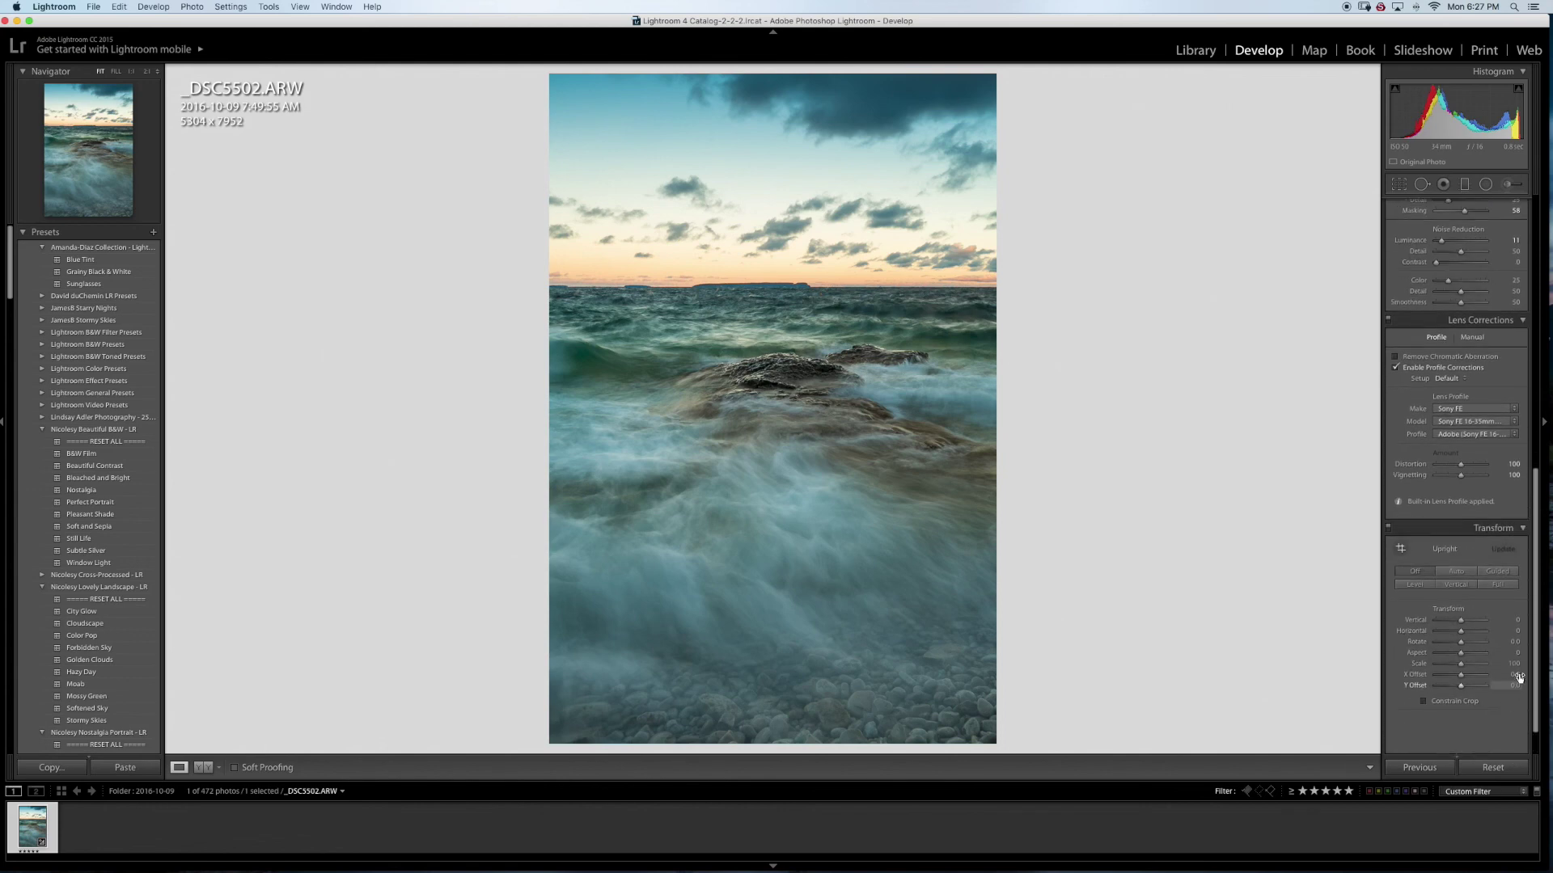
click(1490, 529)
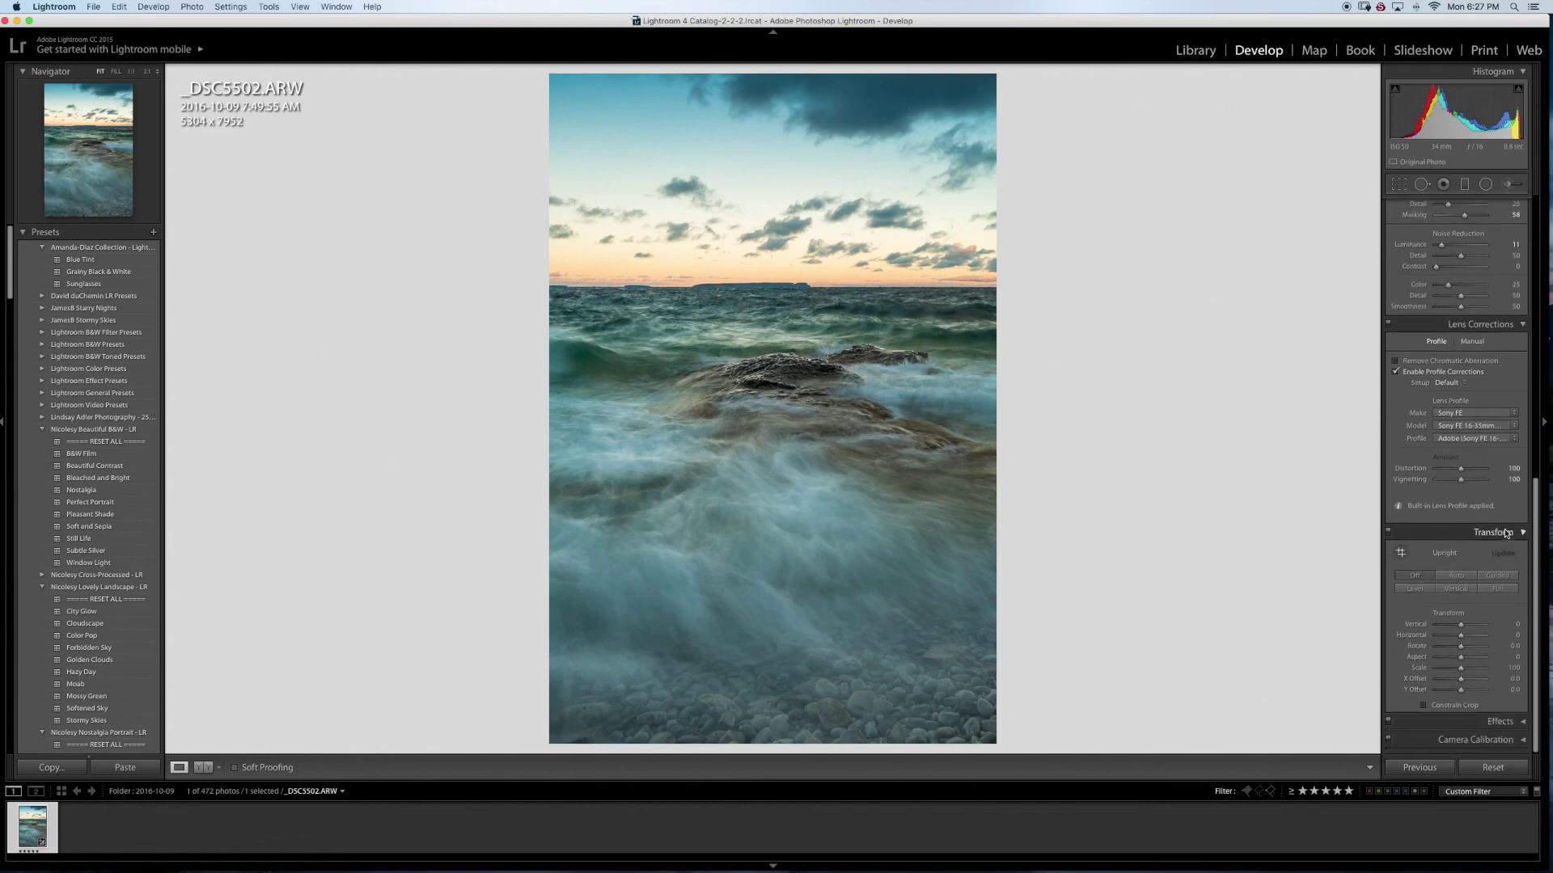
click(1493, 722)
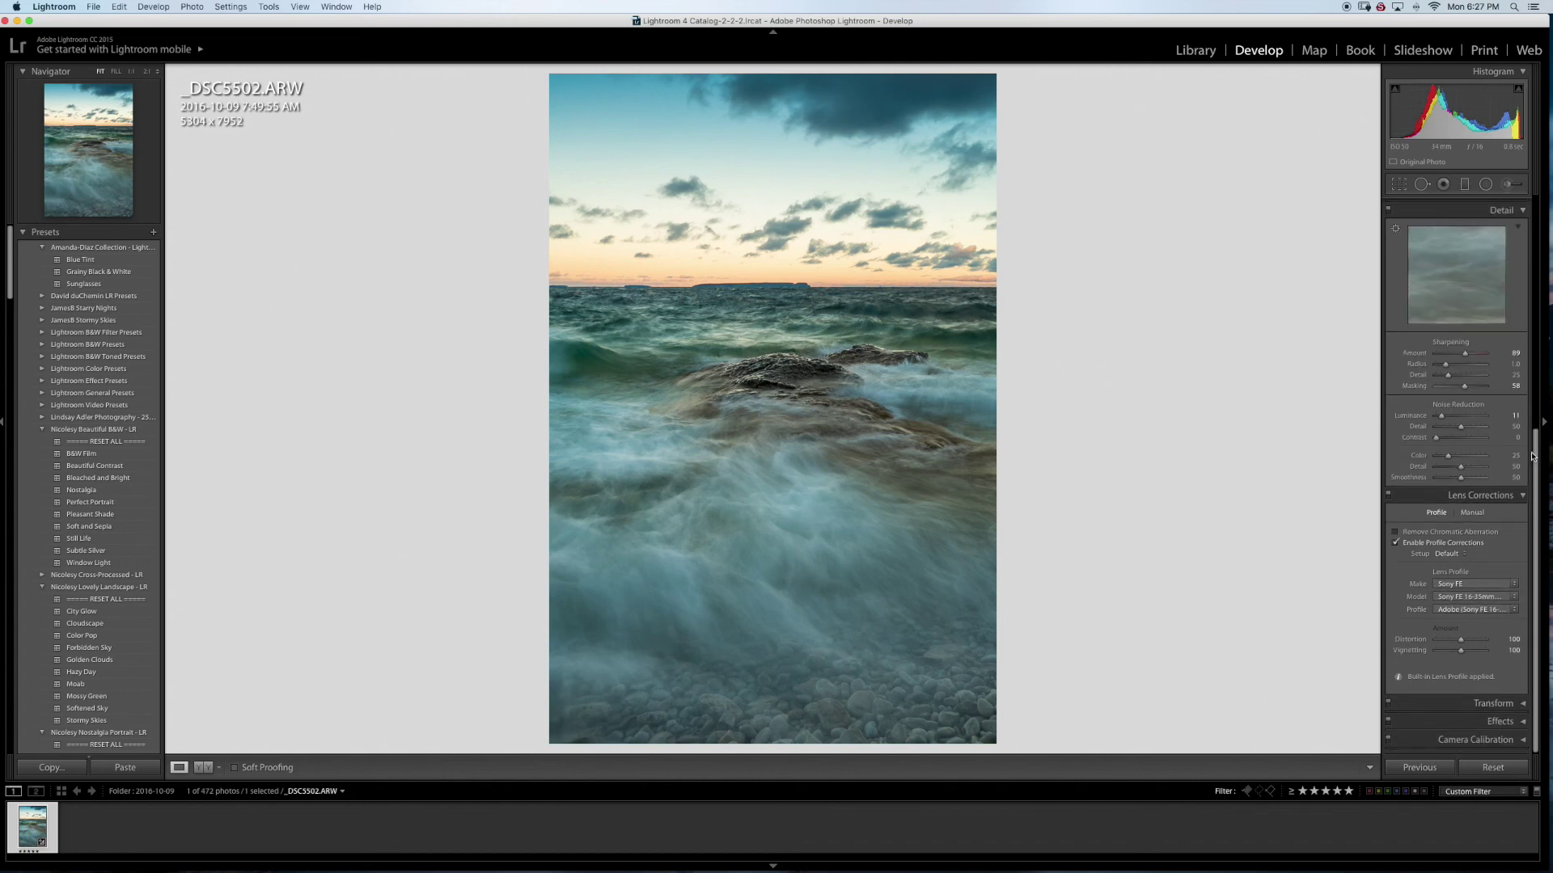
drag(1537, 457, 1543, 212)
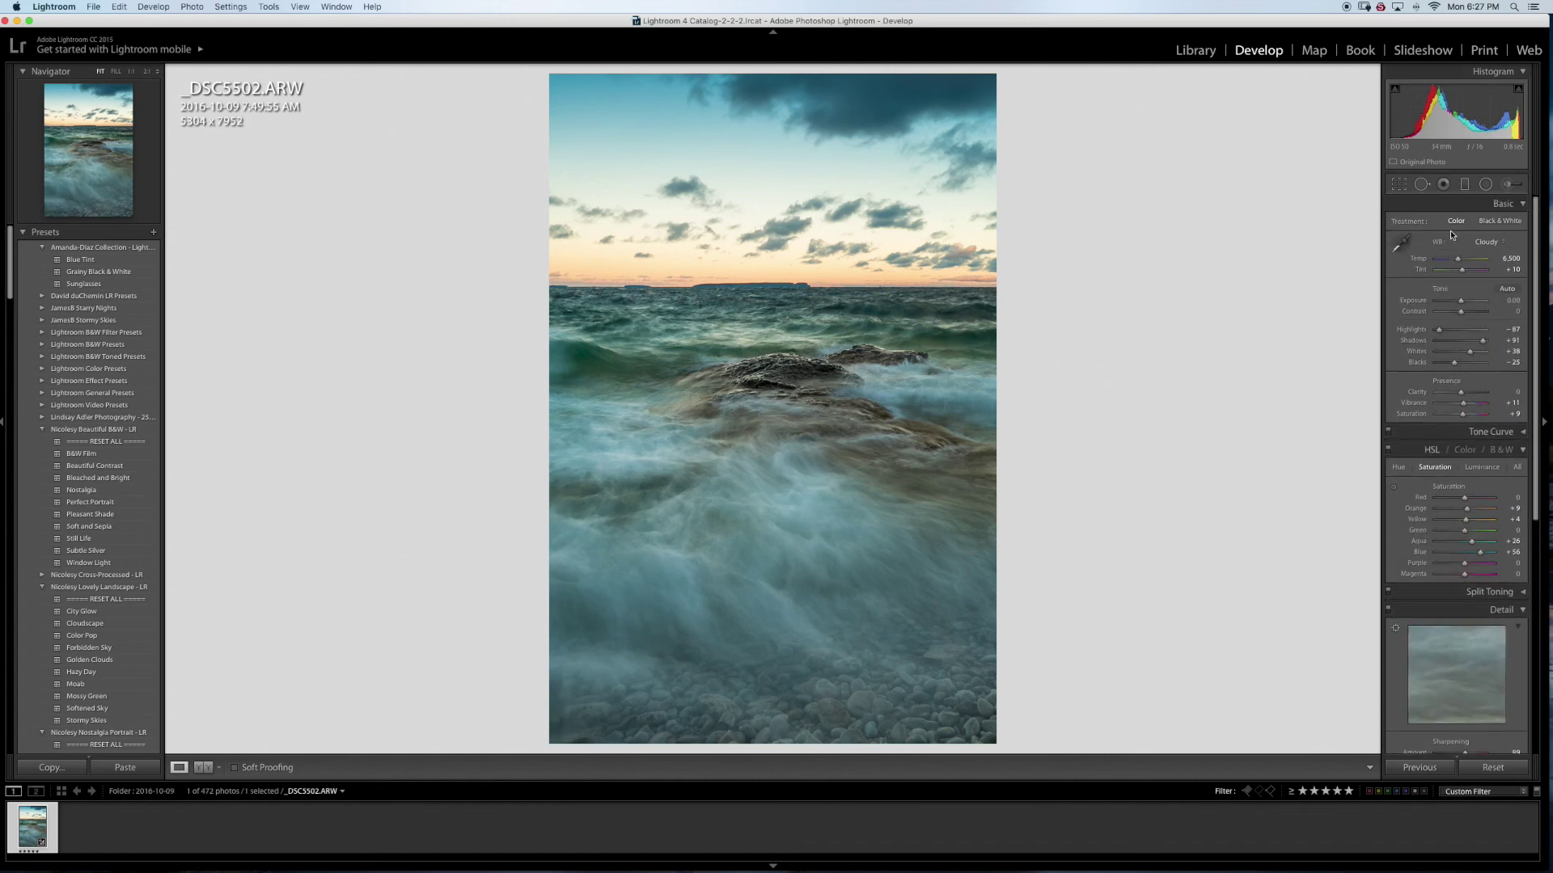
click(1507, 184)
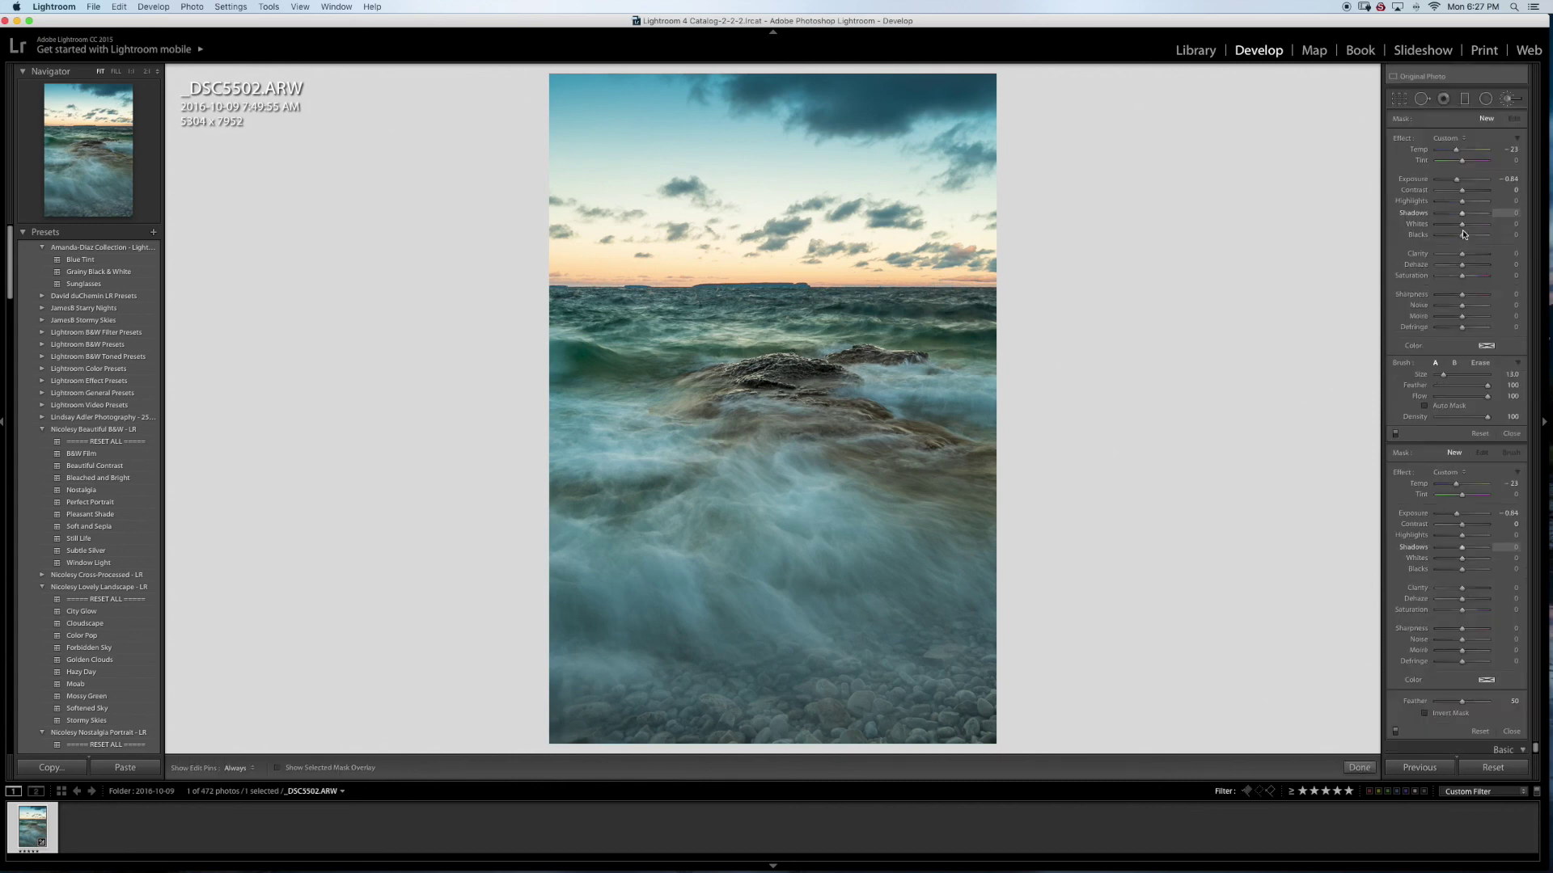
Step: Reset the brush effect sliders and set brush Exposure to 0.80
click(1507, 98)
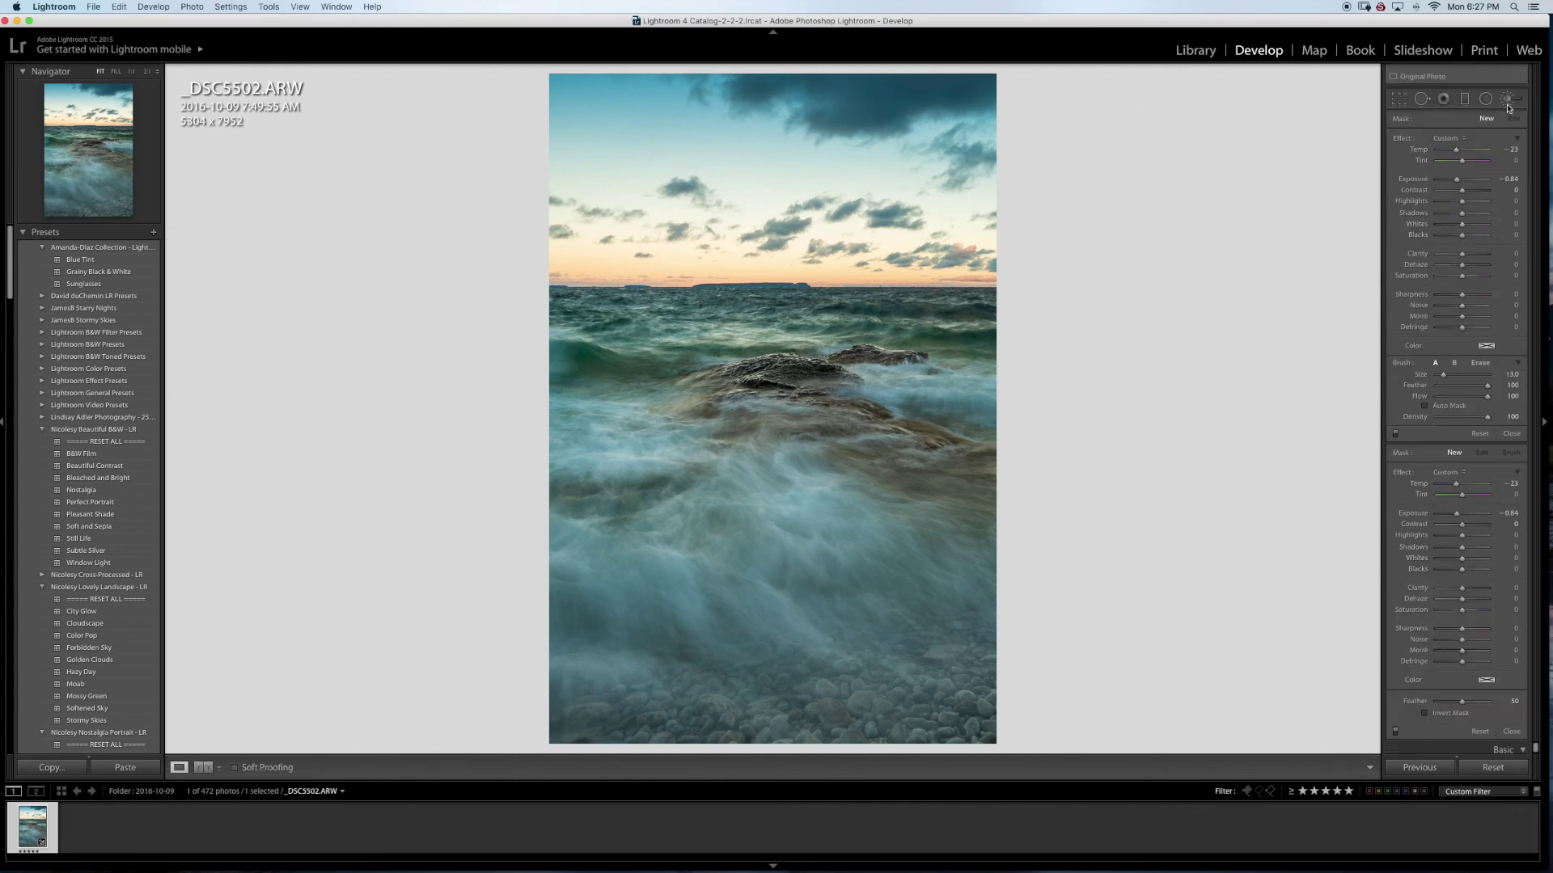
click(1507, 184)
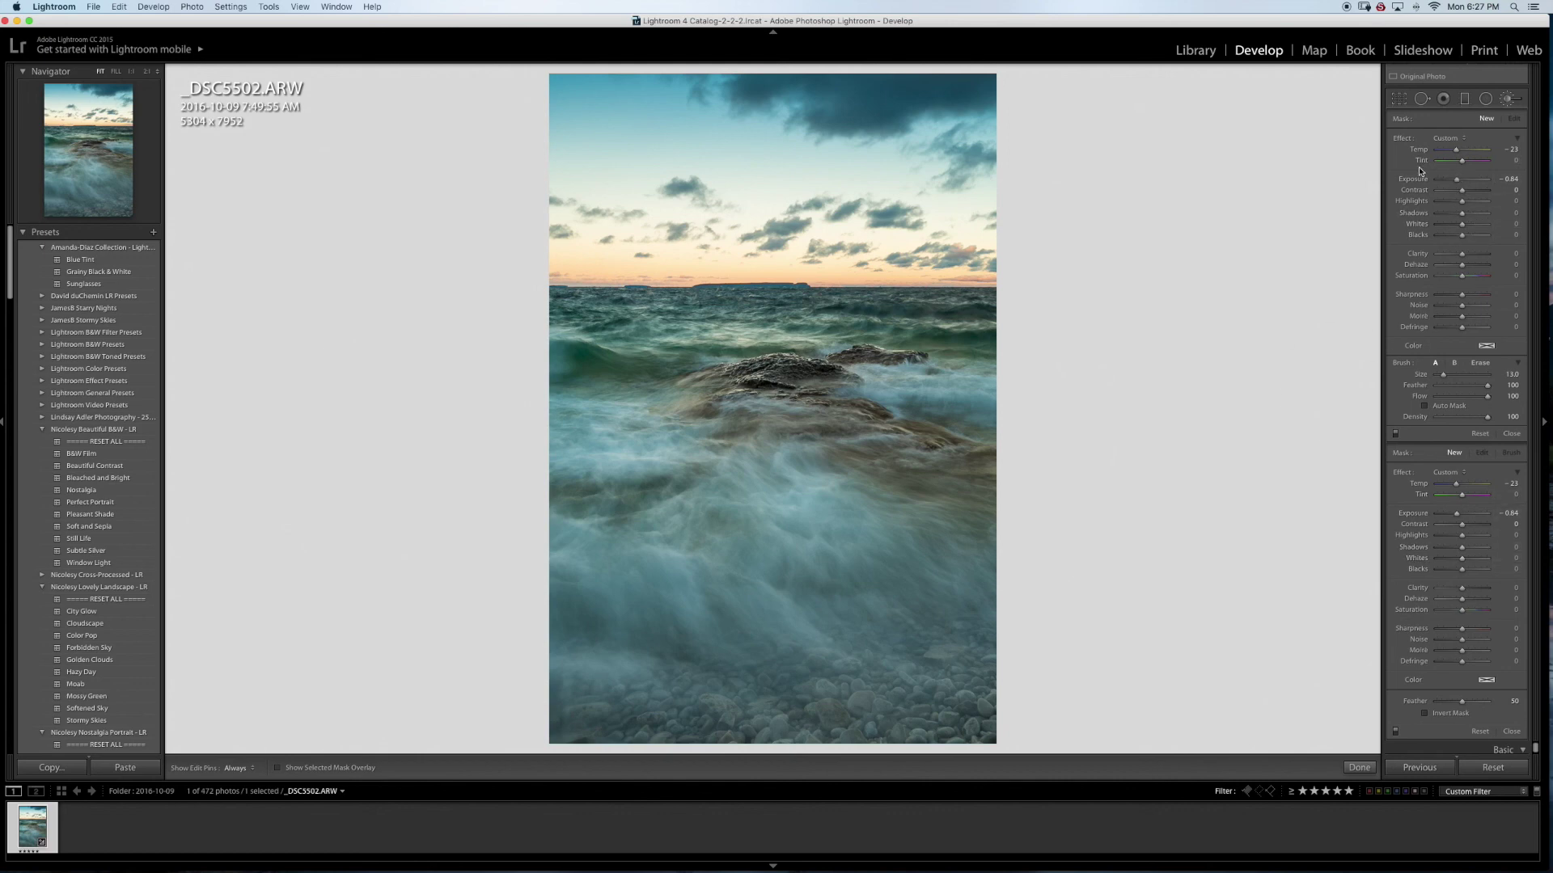
double_click(1401, 139)
drag(1463, 179, 1464, 180)
scroll(790, 532, up, 3)
Step: Set brush Feather to 100, hide edit pins, and paint over the lower water
drag(1487, 388, 1489, 388)
key(h)
mouse_move(775, 565)
mouse_down()
mouse_move(1022, 398)
mouse_move(845, 430)
mouse_move(979, 560)
mouse_move(817, 412)
mouse_move(869, 498)
mouse_up()
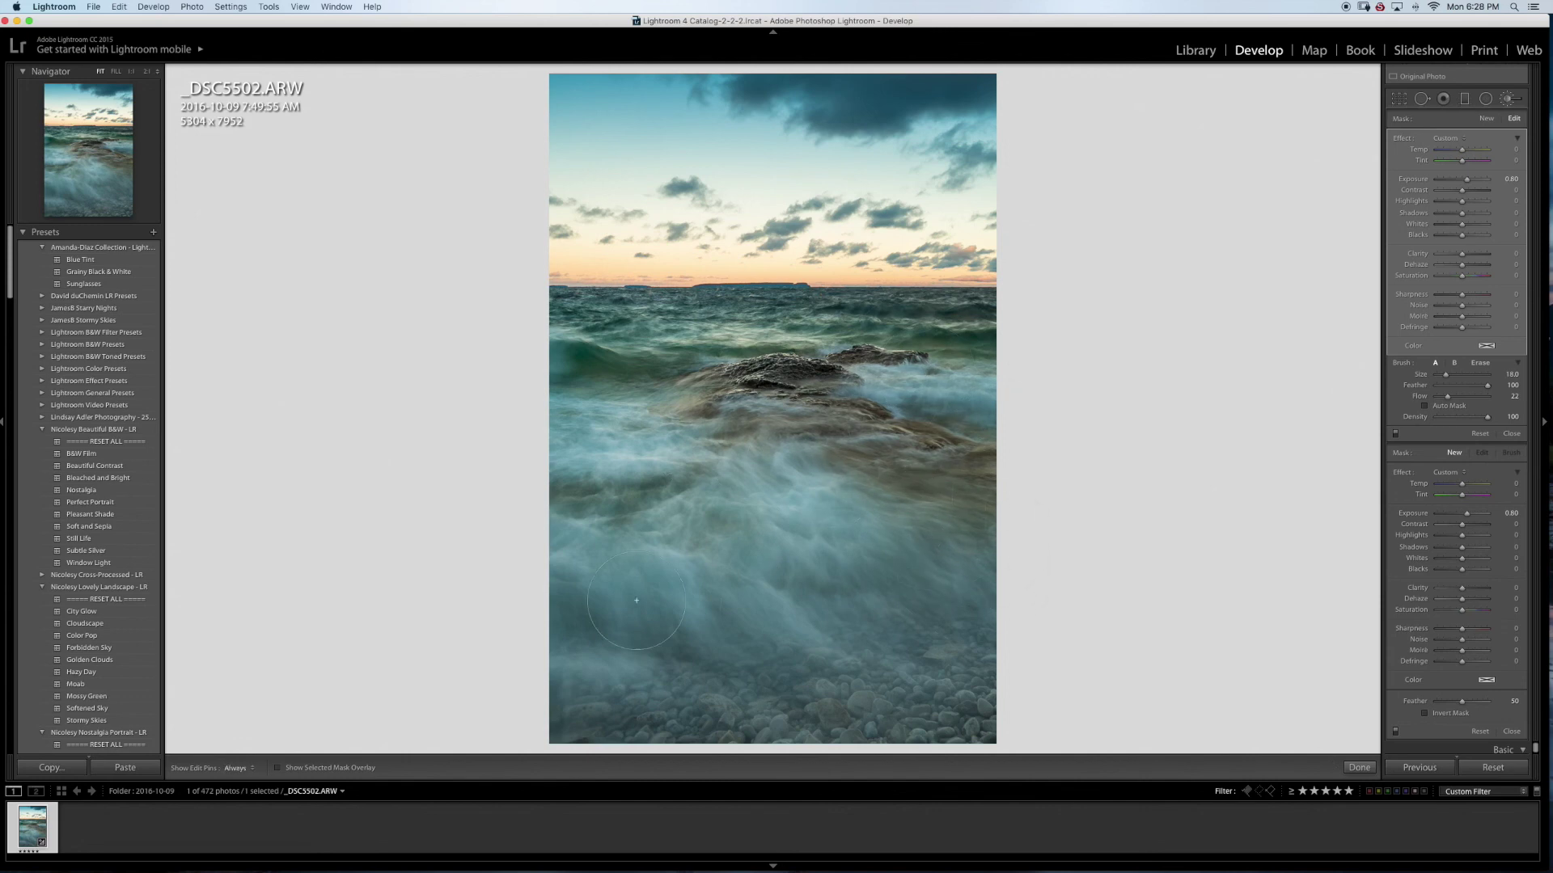
Step: Brighten the painted lower water by raising the mask Exposure to about 1.85, then close the brush
key(h)
key(h)
key(h)
key(h)
key(h)
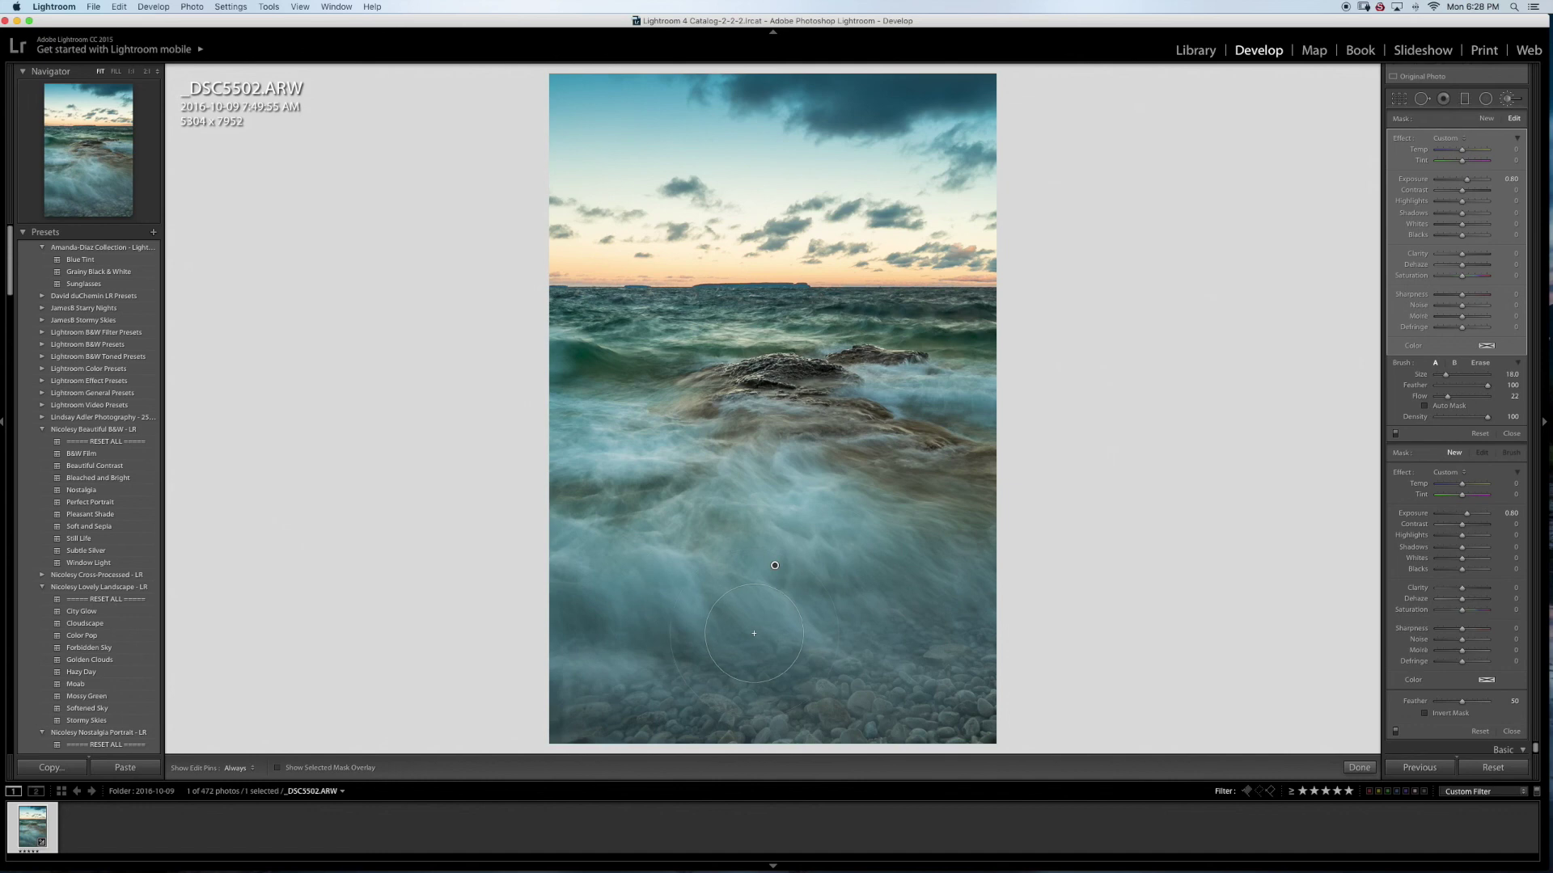
key(h)
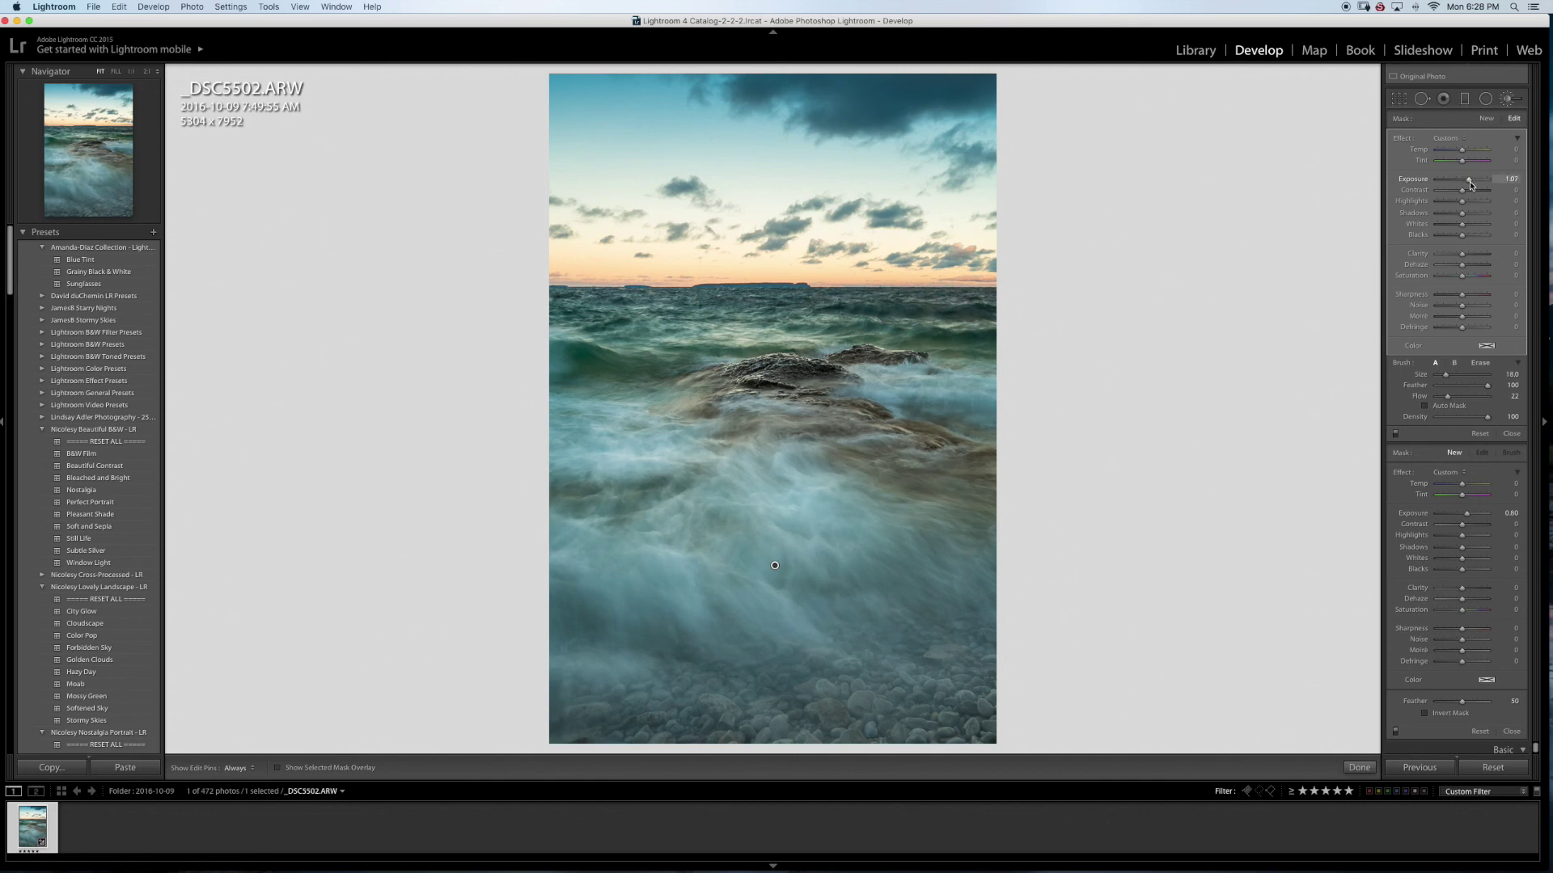
drag(1474, 186, 1468, 187)
click(1517, 97)
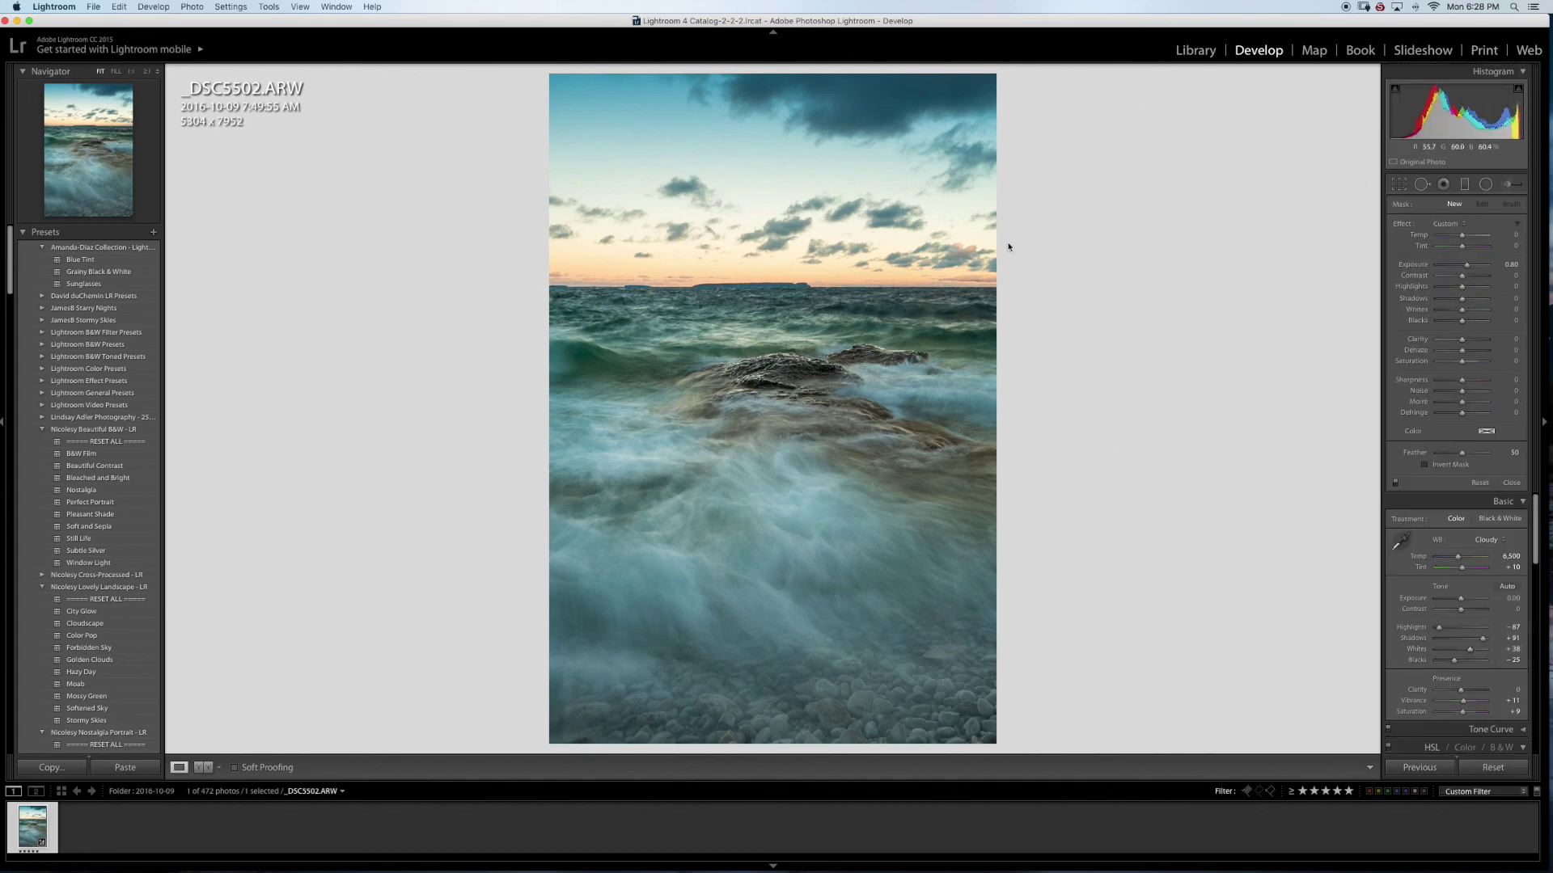
Step: Paint a second brightening brush stroke across the water beside the rock, then close the brush
click(1492, 187)
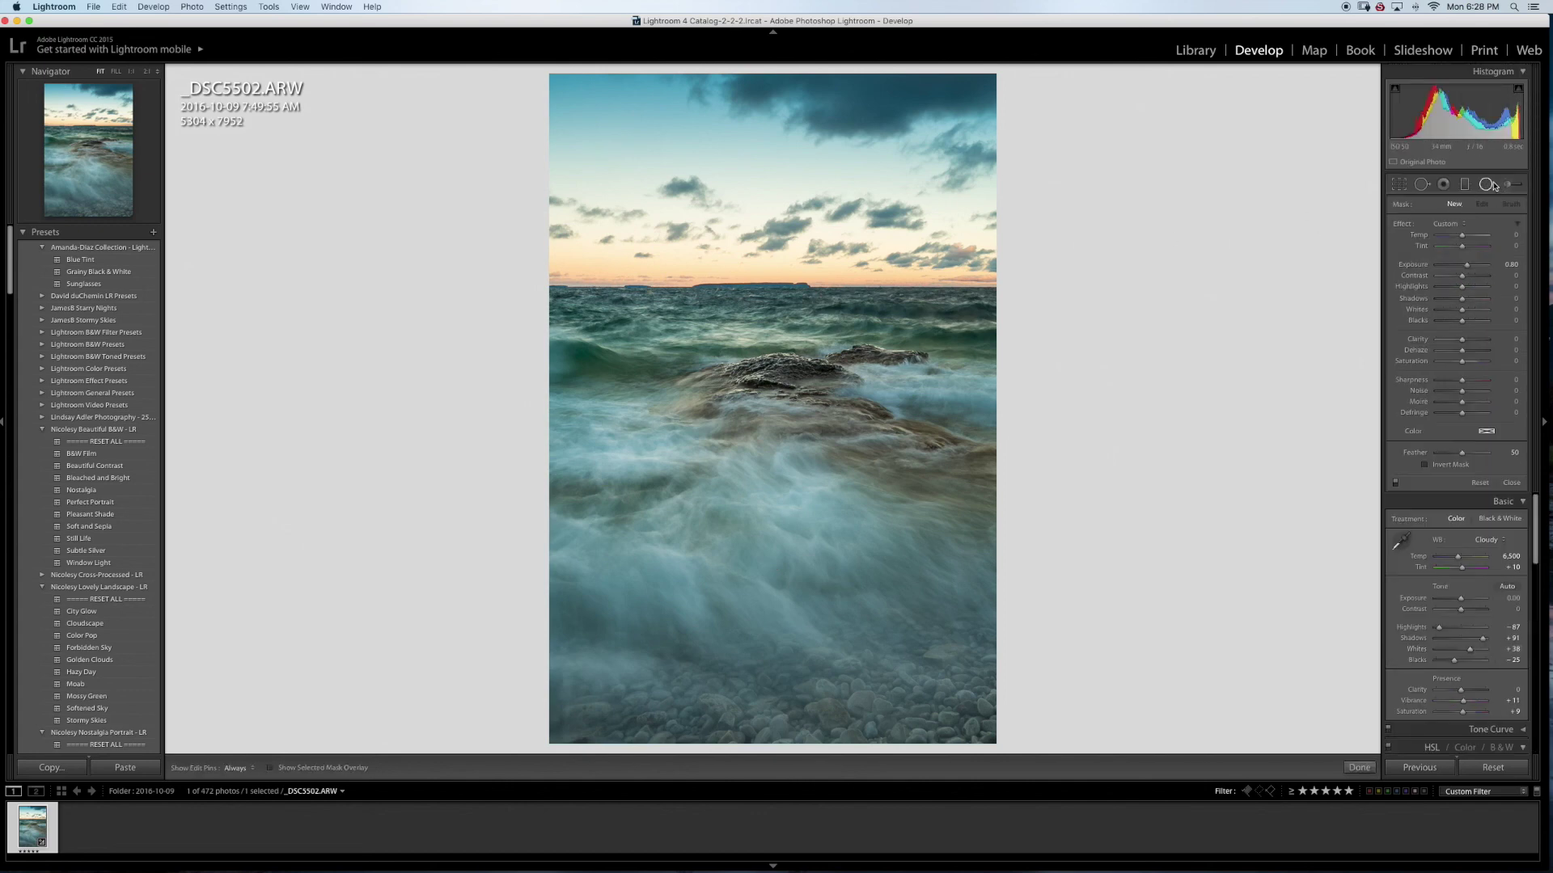
click(1509, 187)
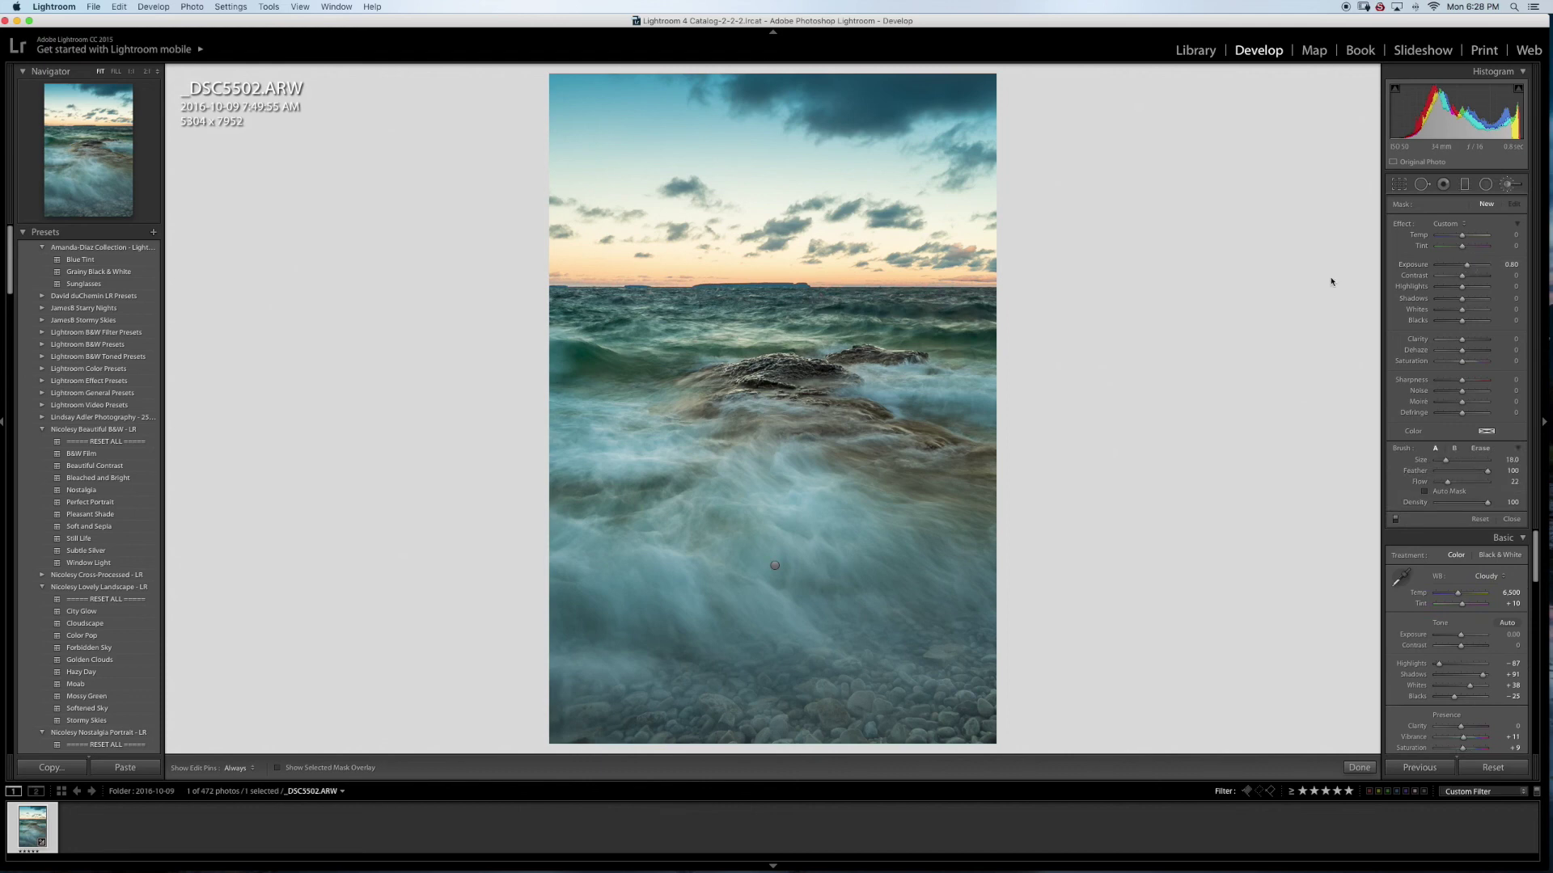
key(h)
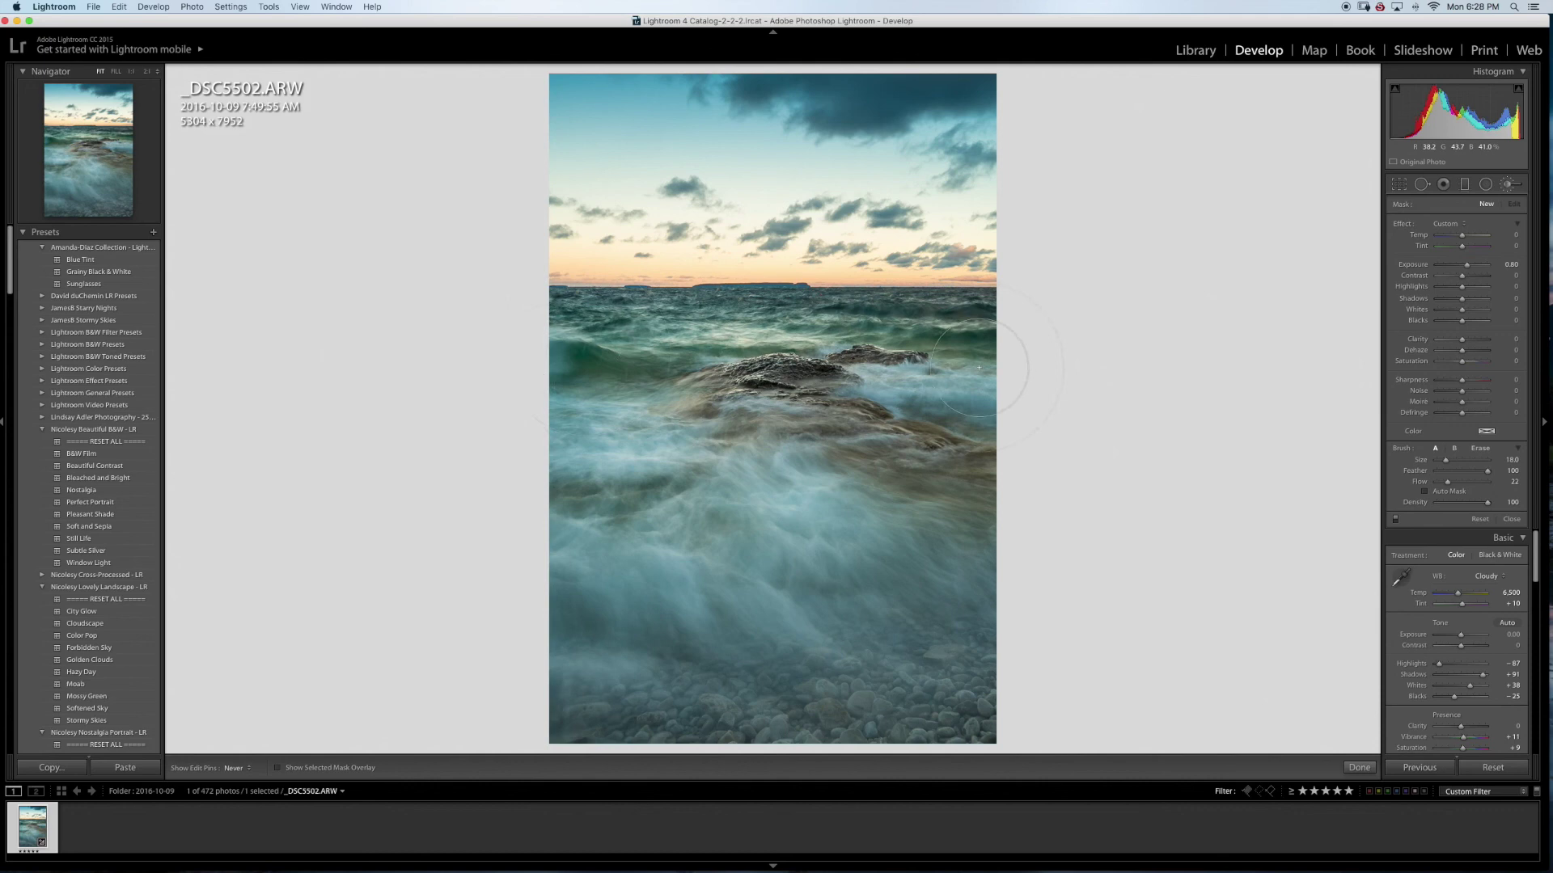
drag(938, 325, 638, 346)
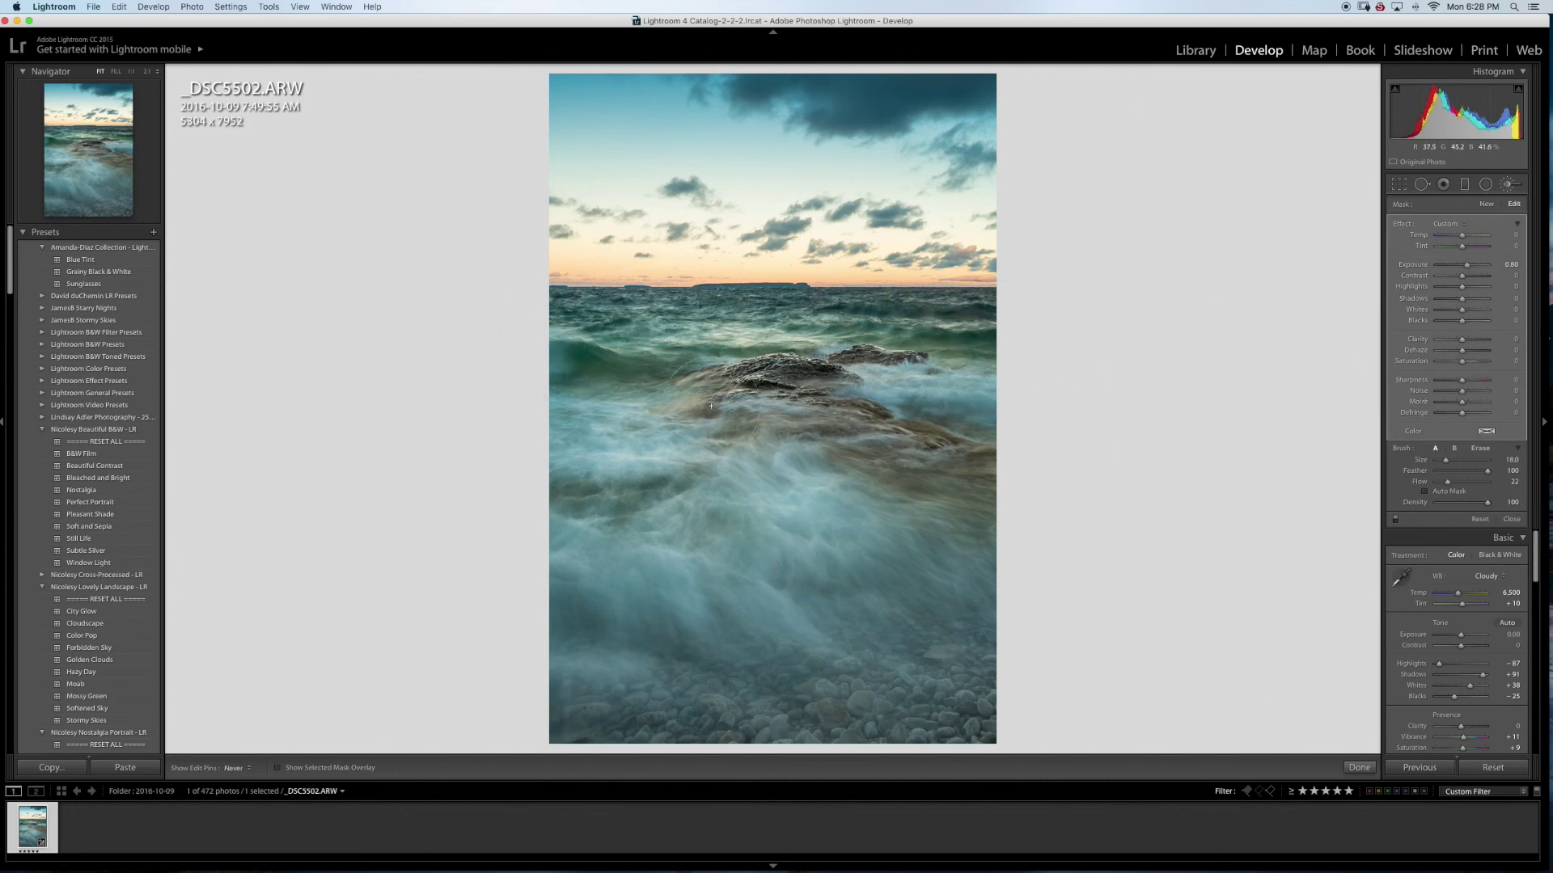
key(h)
click(1507, 186)
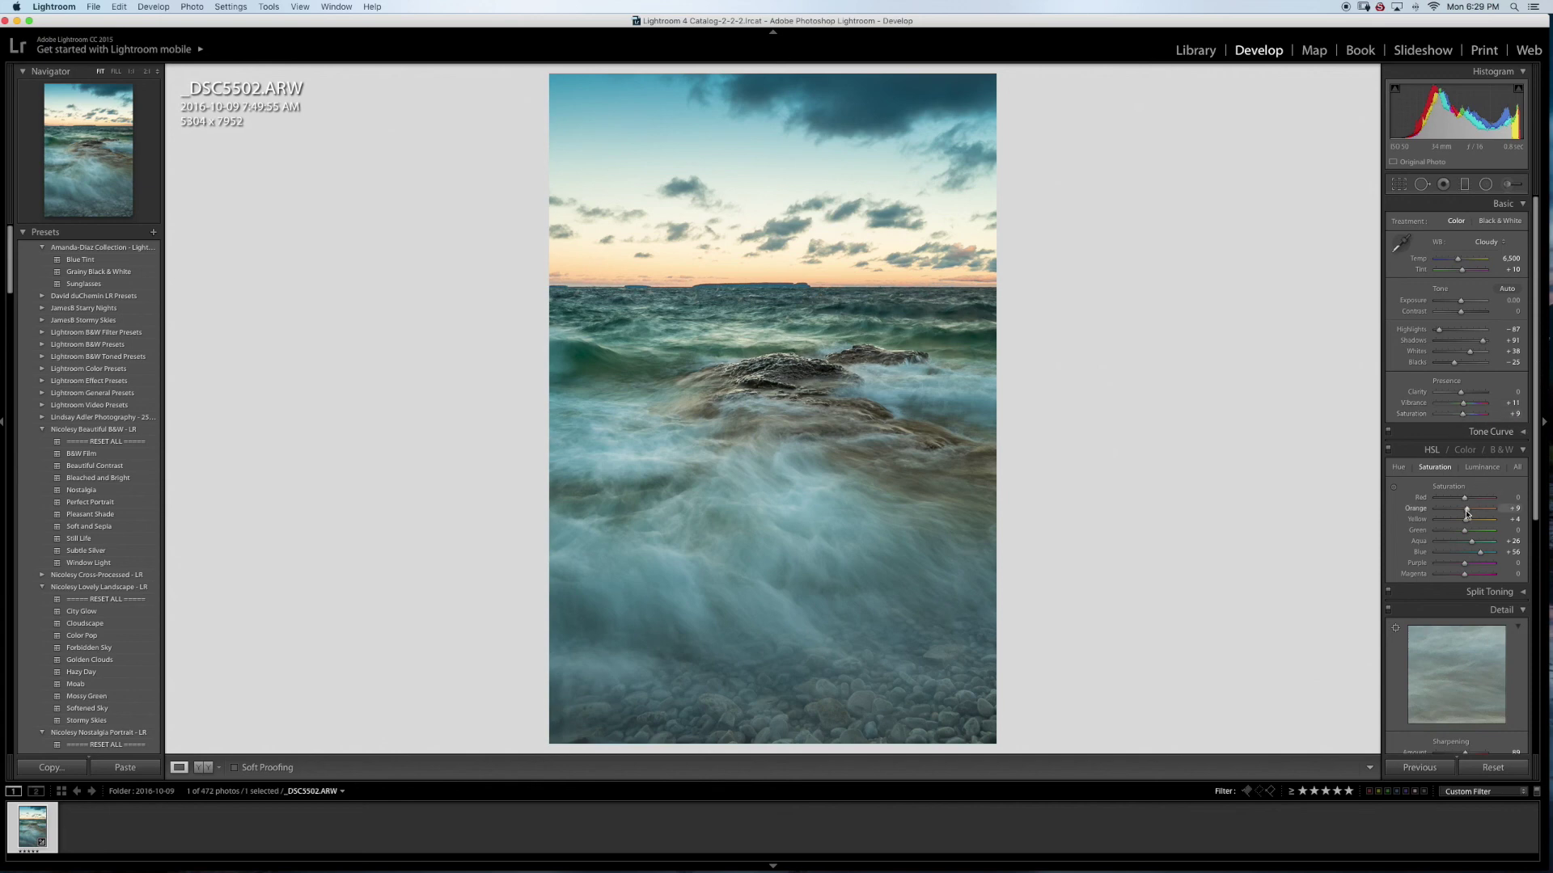
Step: Set HSL Orange saturation to +18 and Yellow to +20, and strengthen Aqua and Blue
drag(1471, 513, 1474, 513)
drag(1473, 522, 1471, 522)
drag(1471, 512, 1482, 553)
drag(1531, 414, 1526, 653)
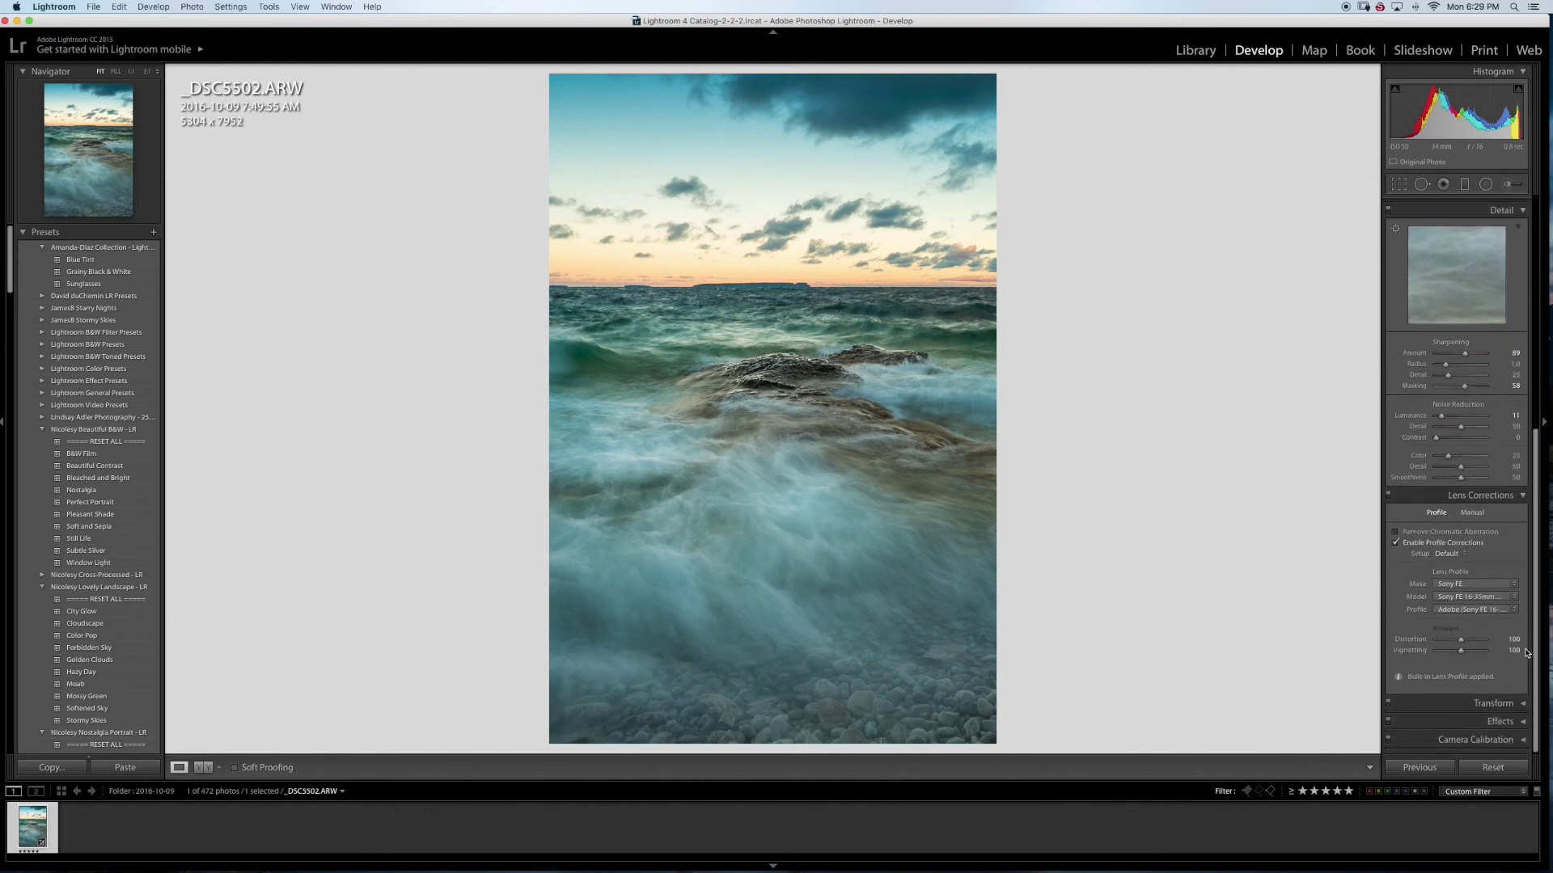
Step: Compare the edit with the original, then slightly adjust Basic Highlights
scroll(1522, 698, up, 10)
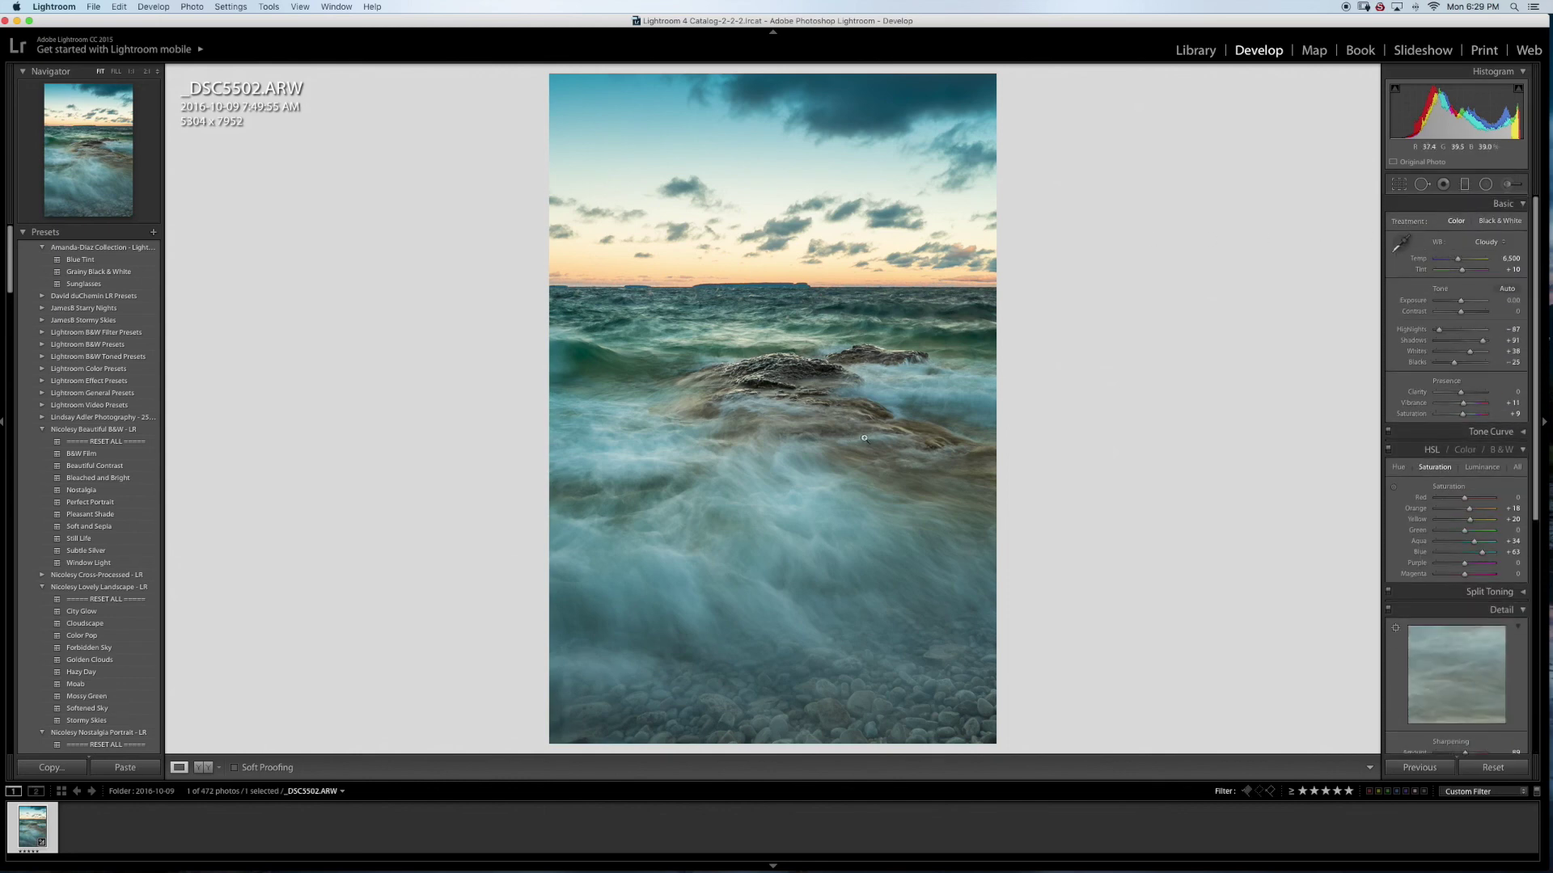
key(backslash)
key(backslash)
key(backslash)
key(backslash)
key(backslash)
key(backslash)
drag(1440, 335, 1449, 337)
Step: With Spot Removal in Heal mode and Visualize Spots on, heal six sky dust spots, then finish
click(1421, 184)
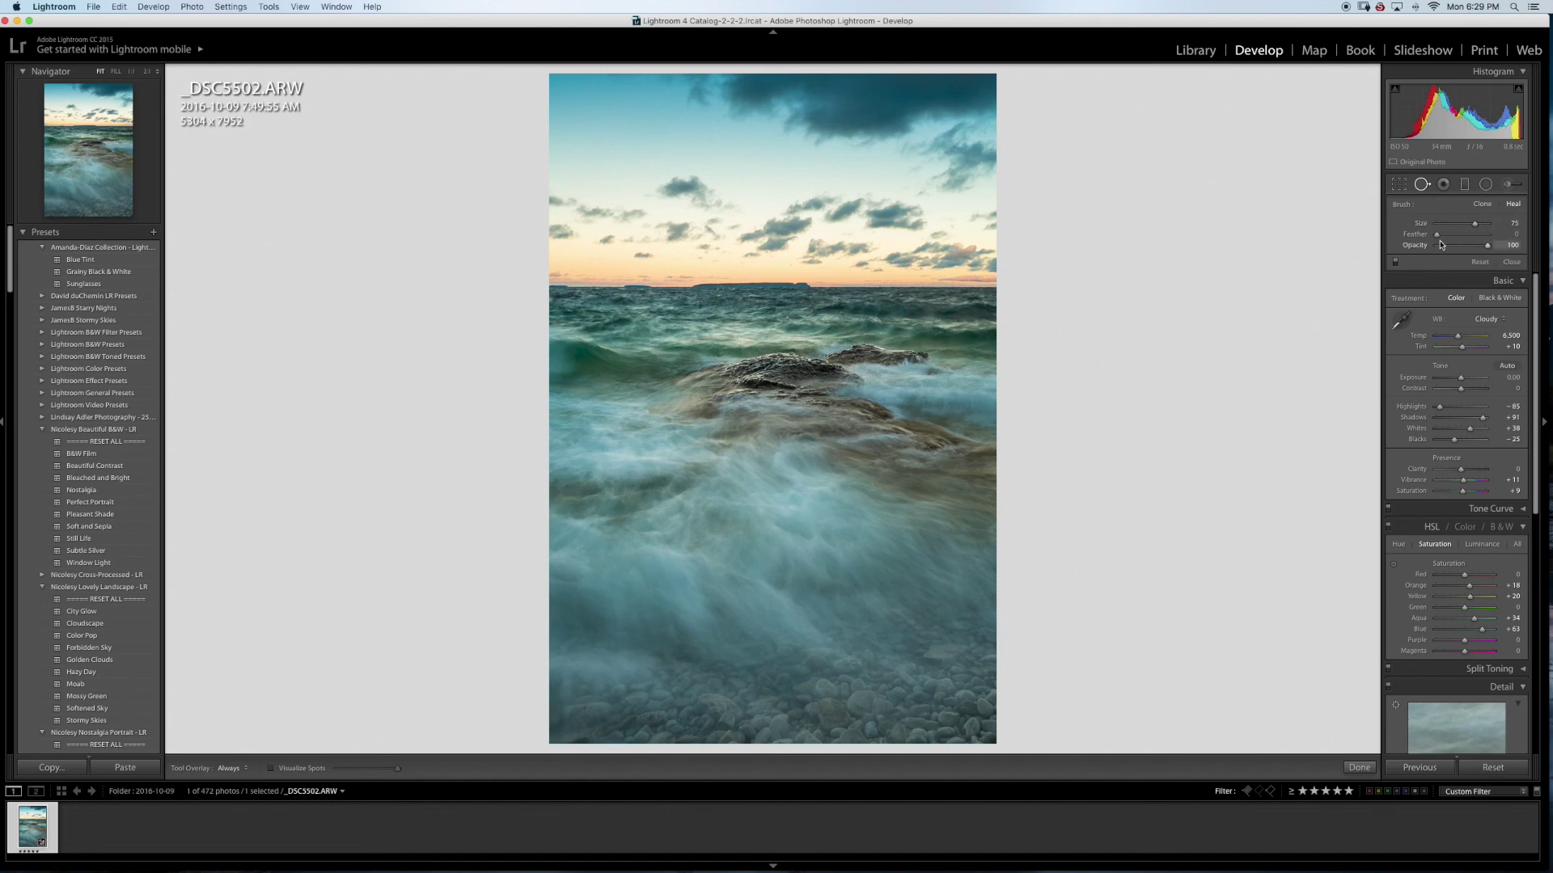
click(271, 768)
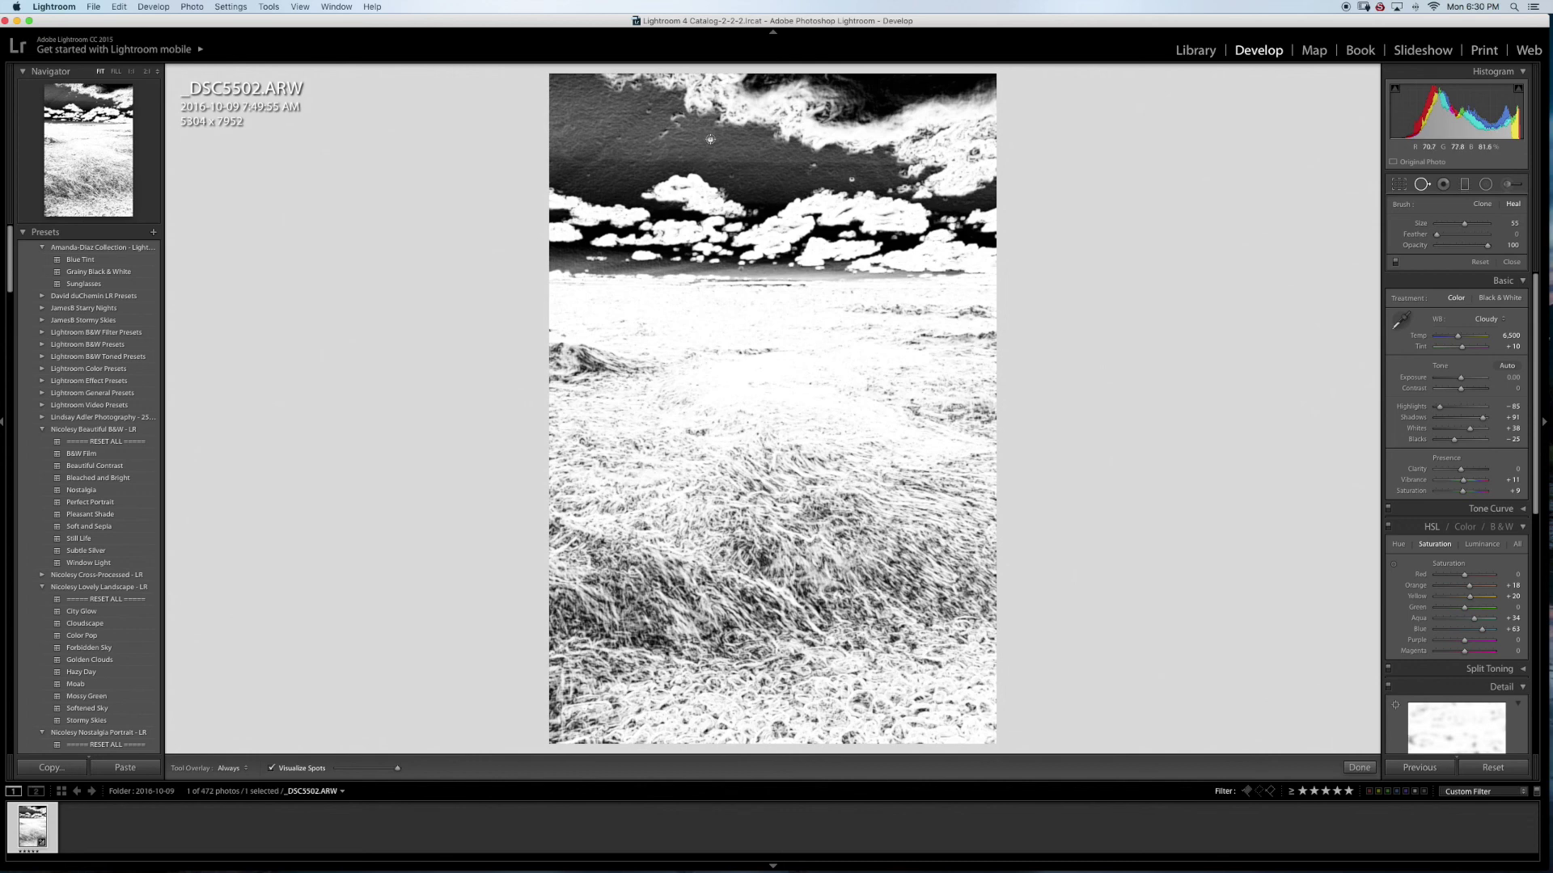
click(710, 140)
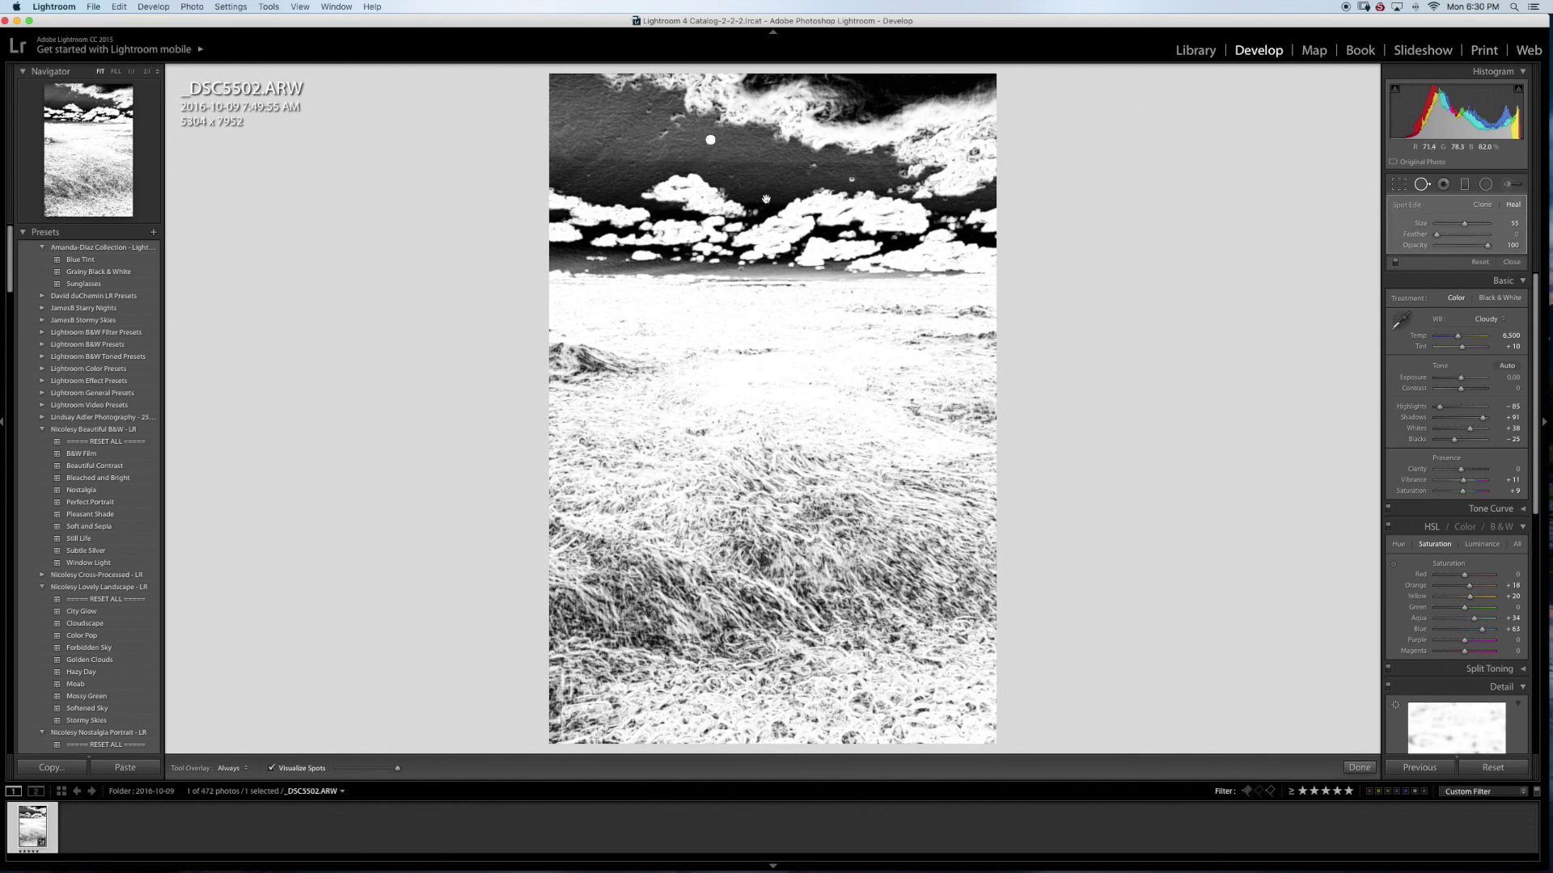
click(812, 168)
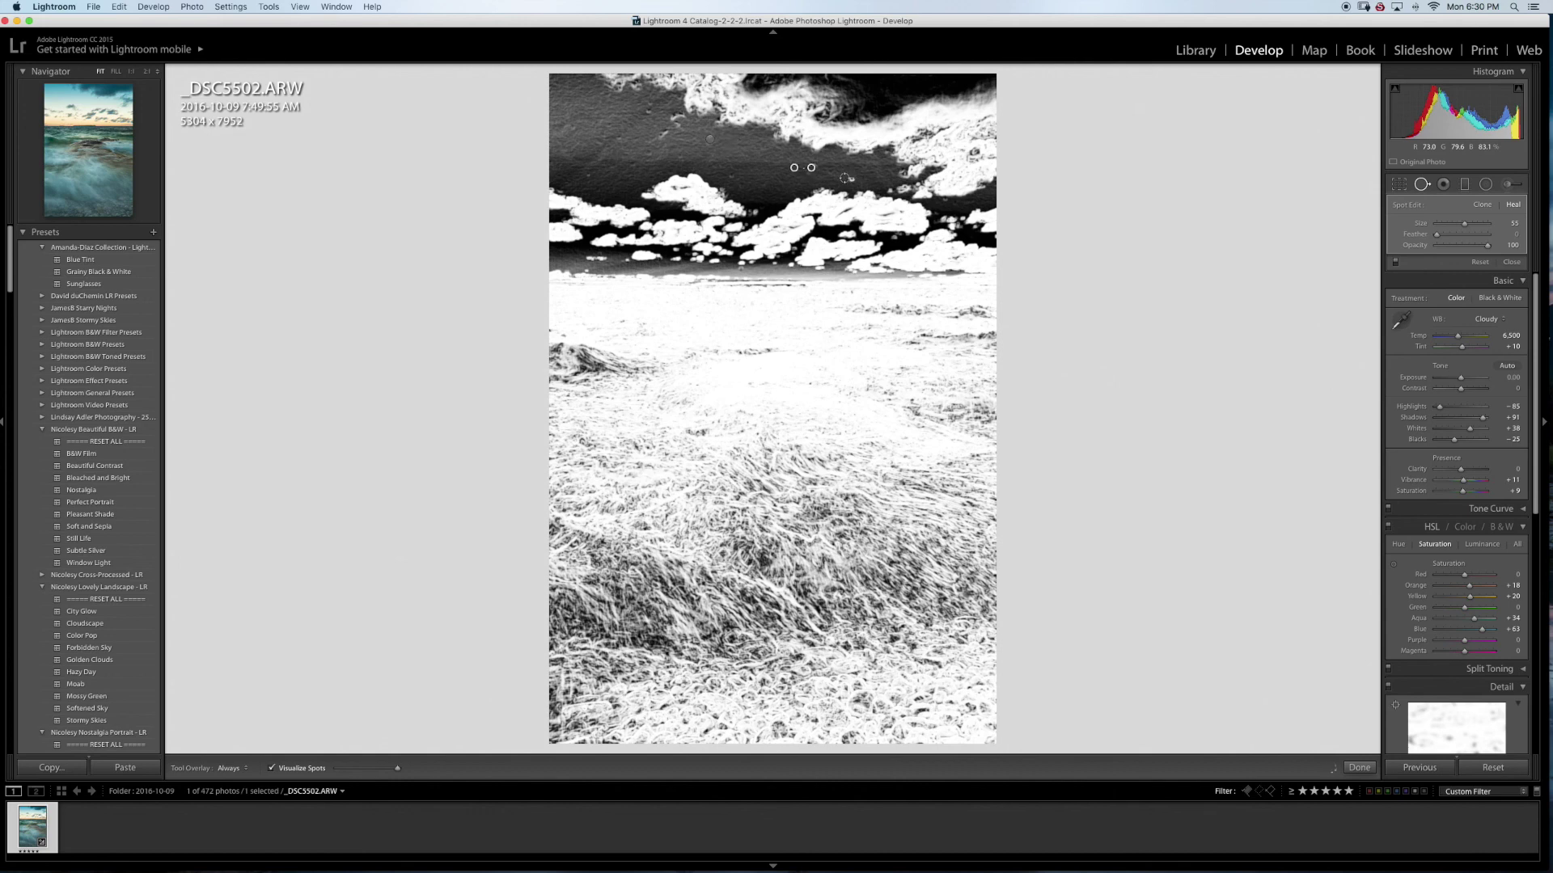
drag(844, 177, 857, 180)
drag(649, 110, 649, 109)
click(588, 175)
click(893, 237)
click(1426, 186)
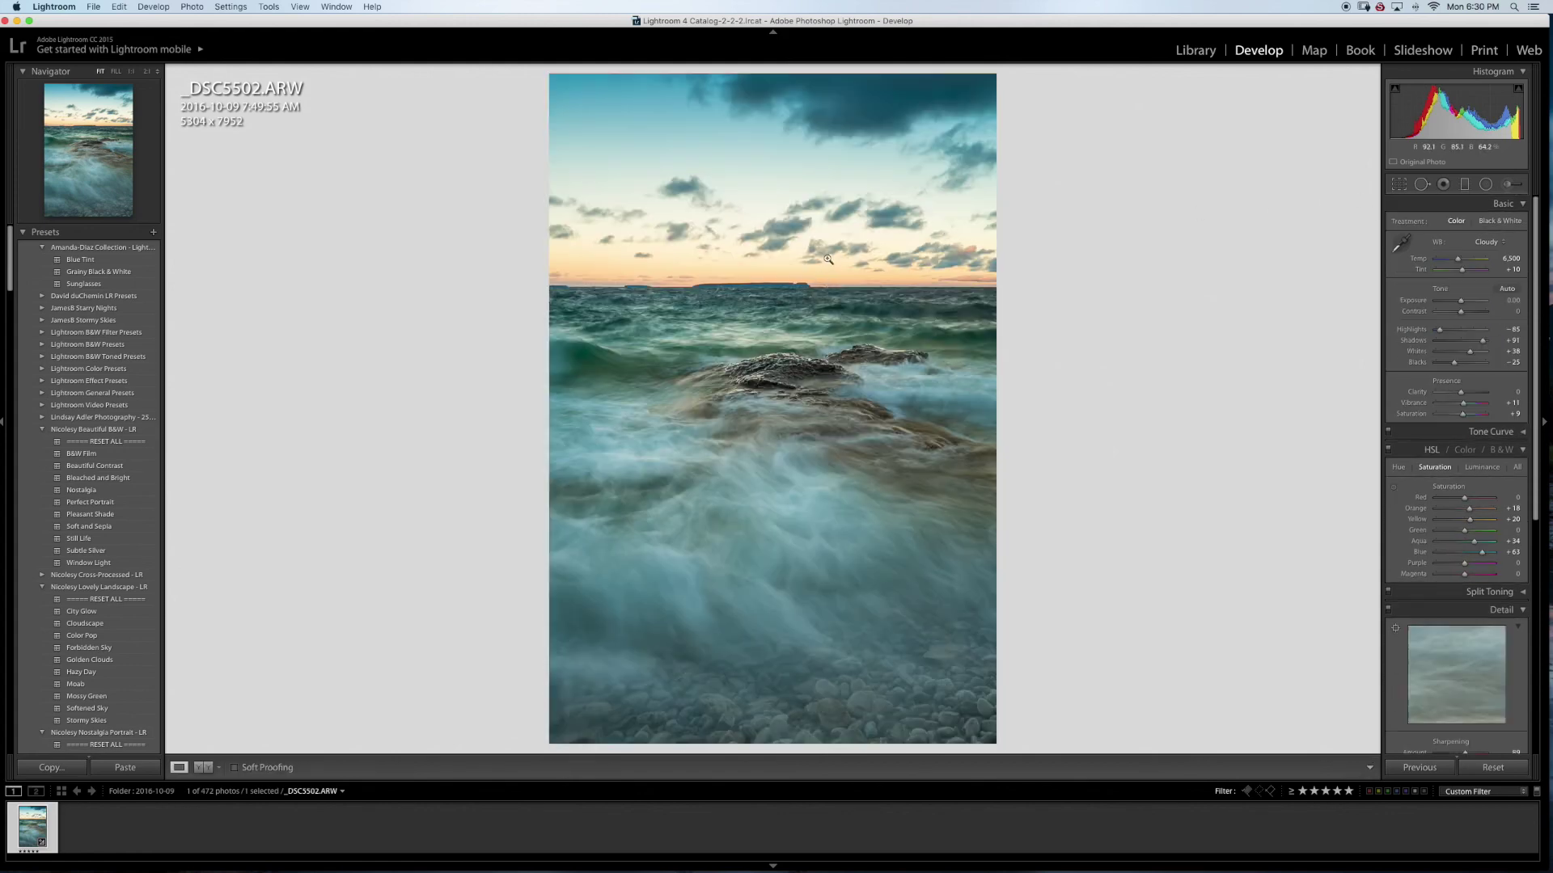
click(836, 278)
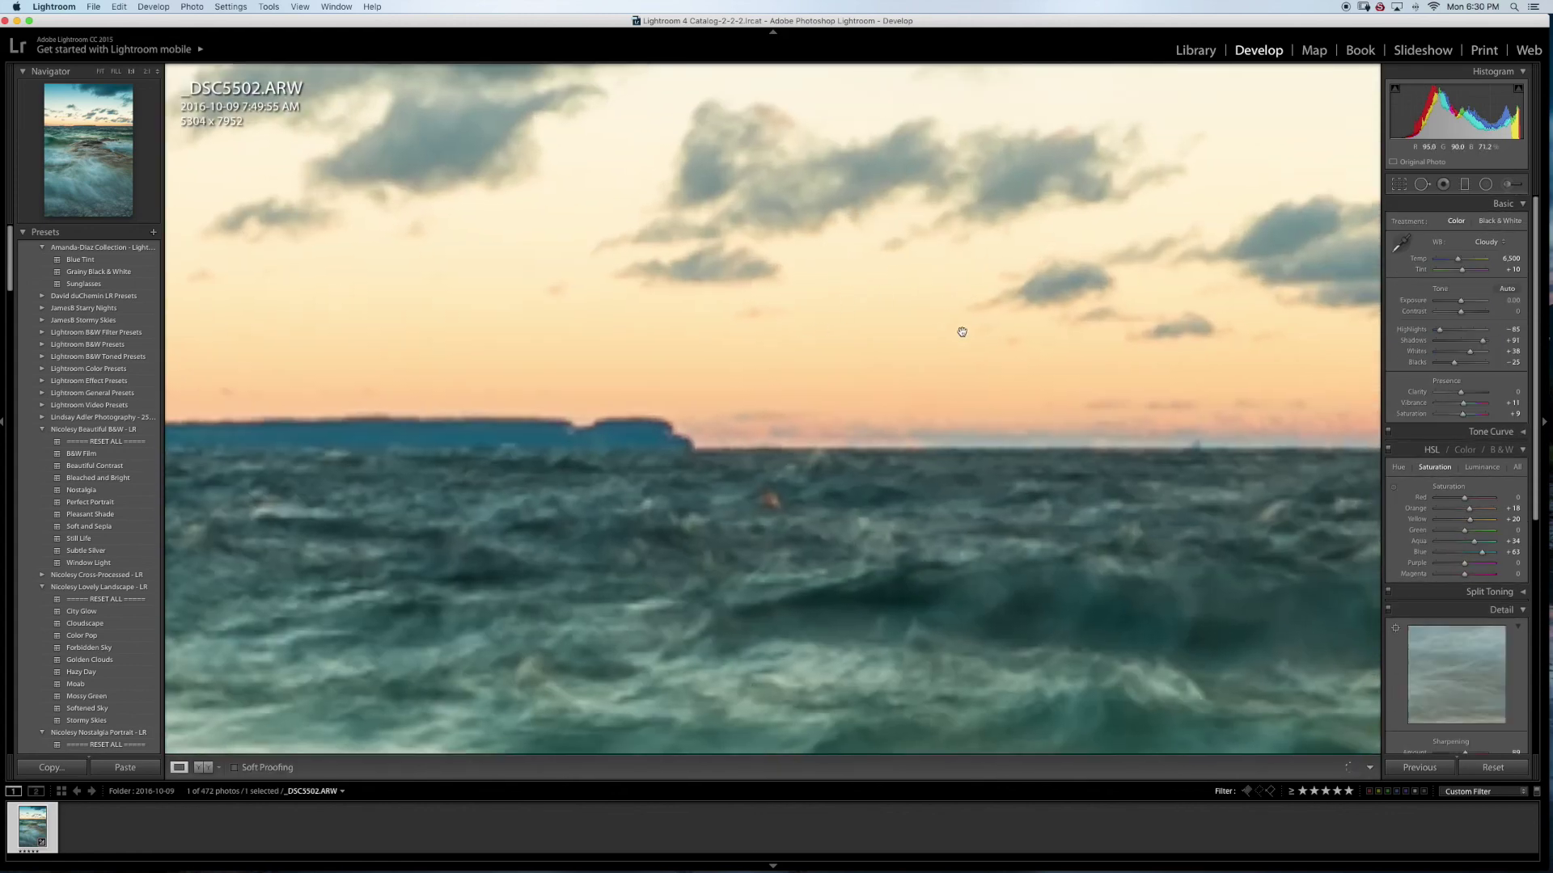
drag(988, 337, 765, 333)
scroll(764, 333, right, 10)
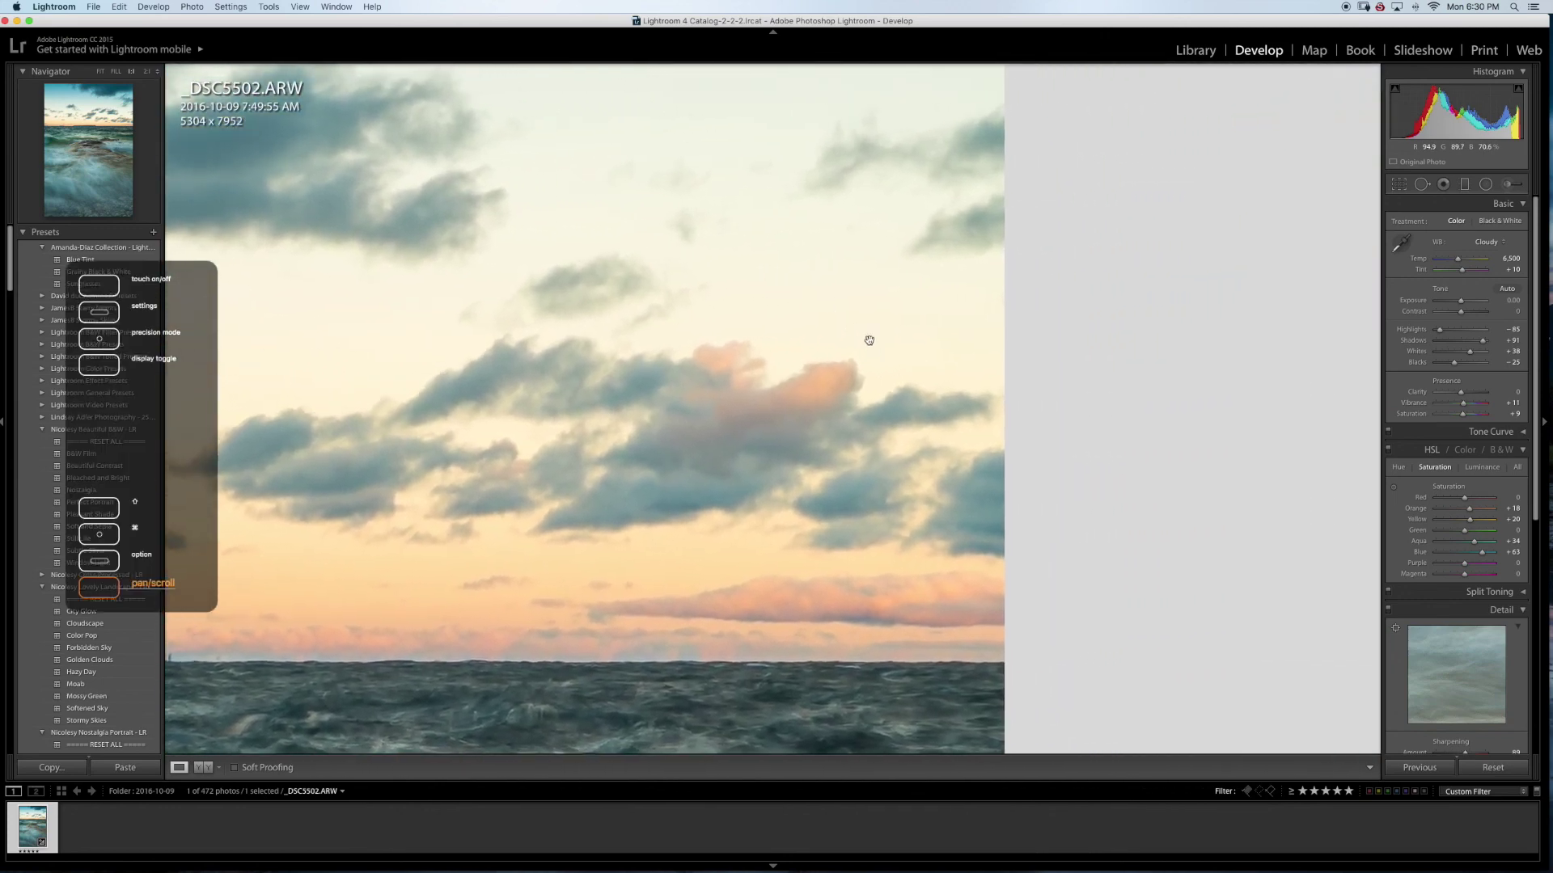
drag(855, 309, 711, 439)
scroll(811, 450, up, 10)
scroll(784, 399, left, 8)
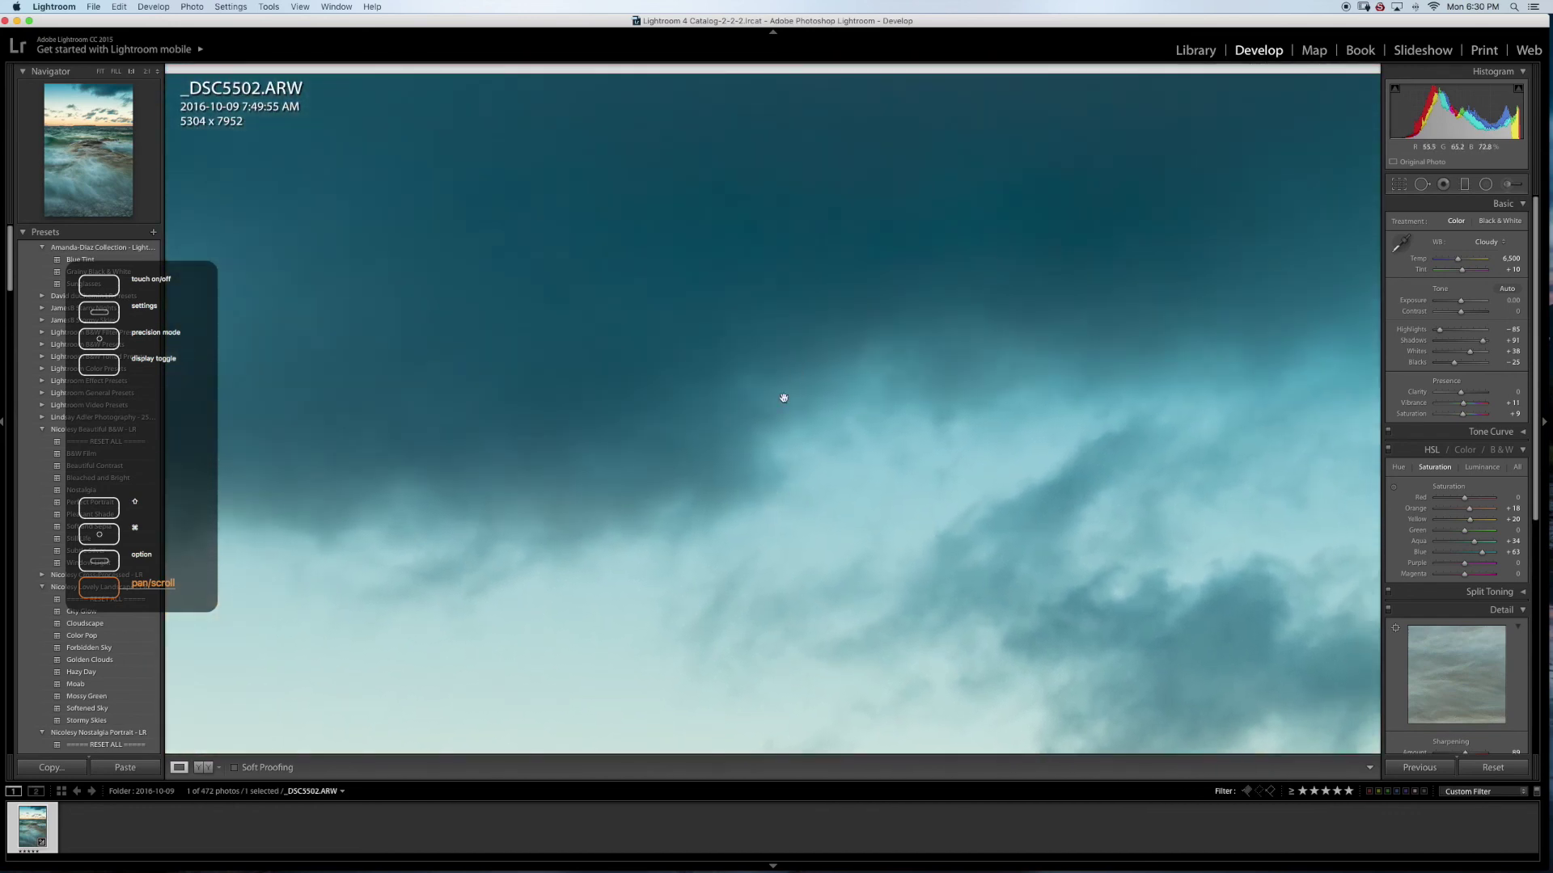
scroll(745, 390, left, 5)
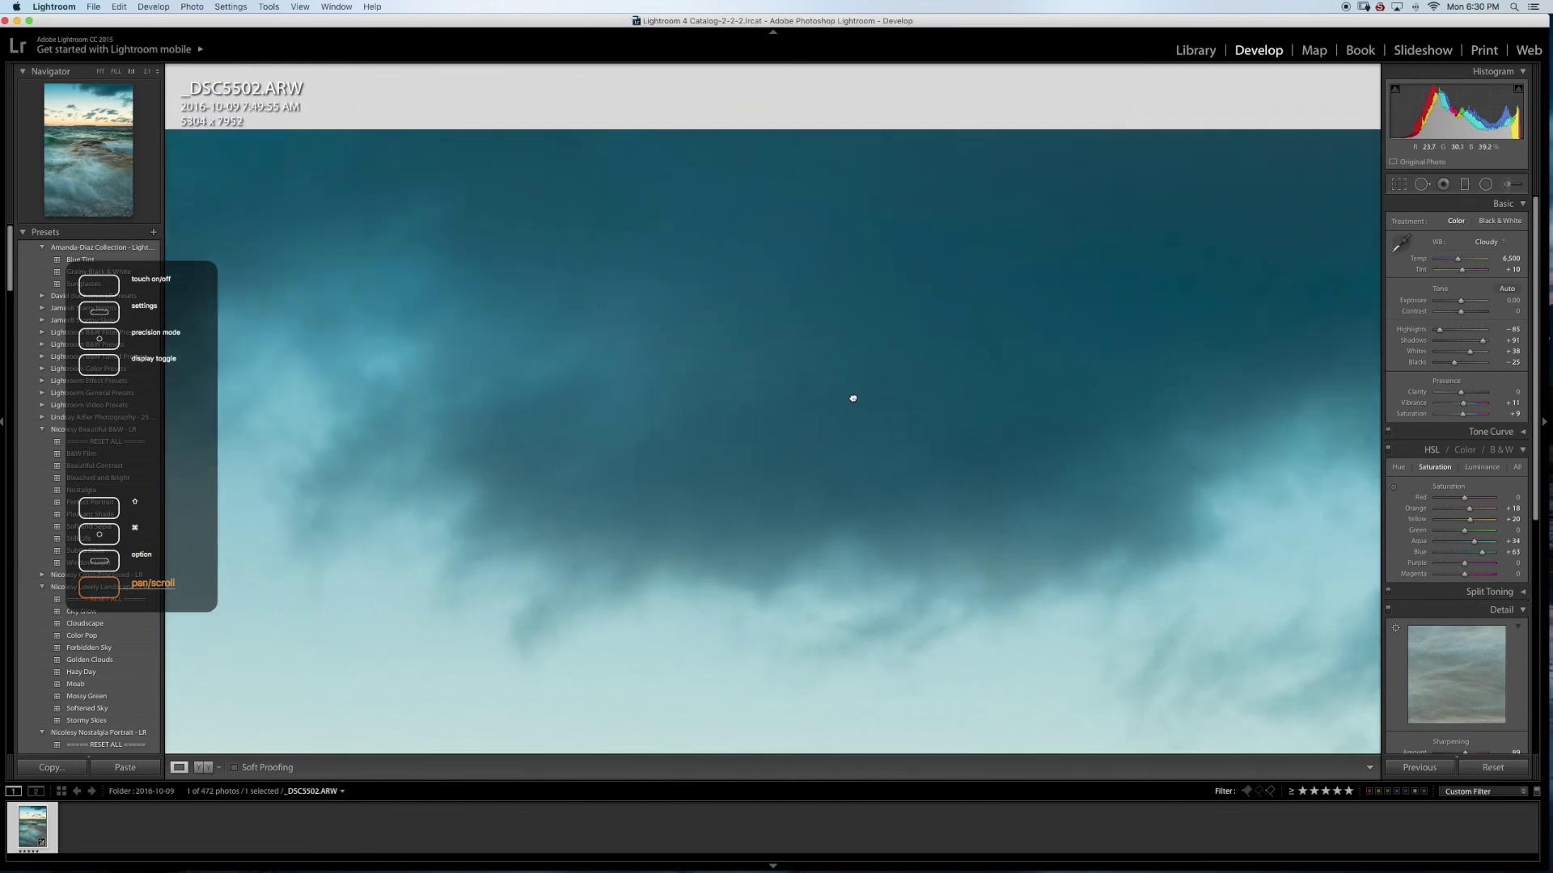
scroll(853, 398, up, 3)
scroll(798, 389, left, 10)
scroll(797, 389, down, 3)
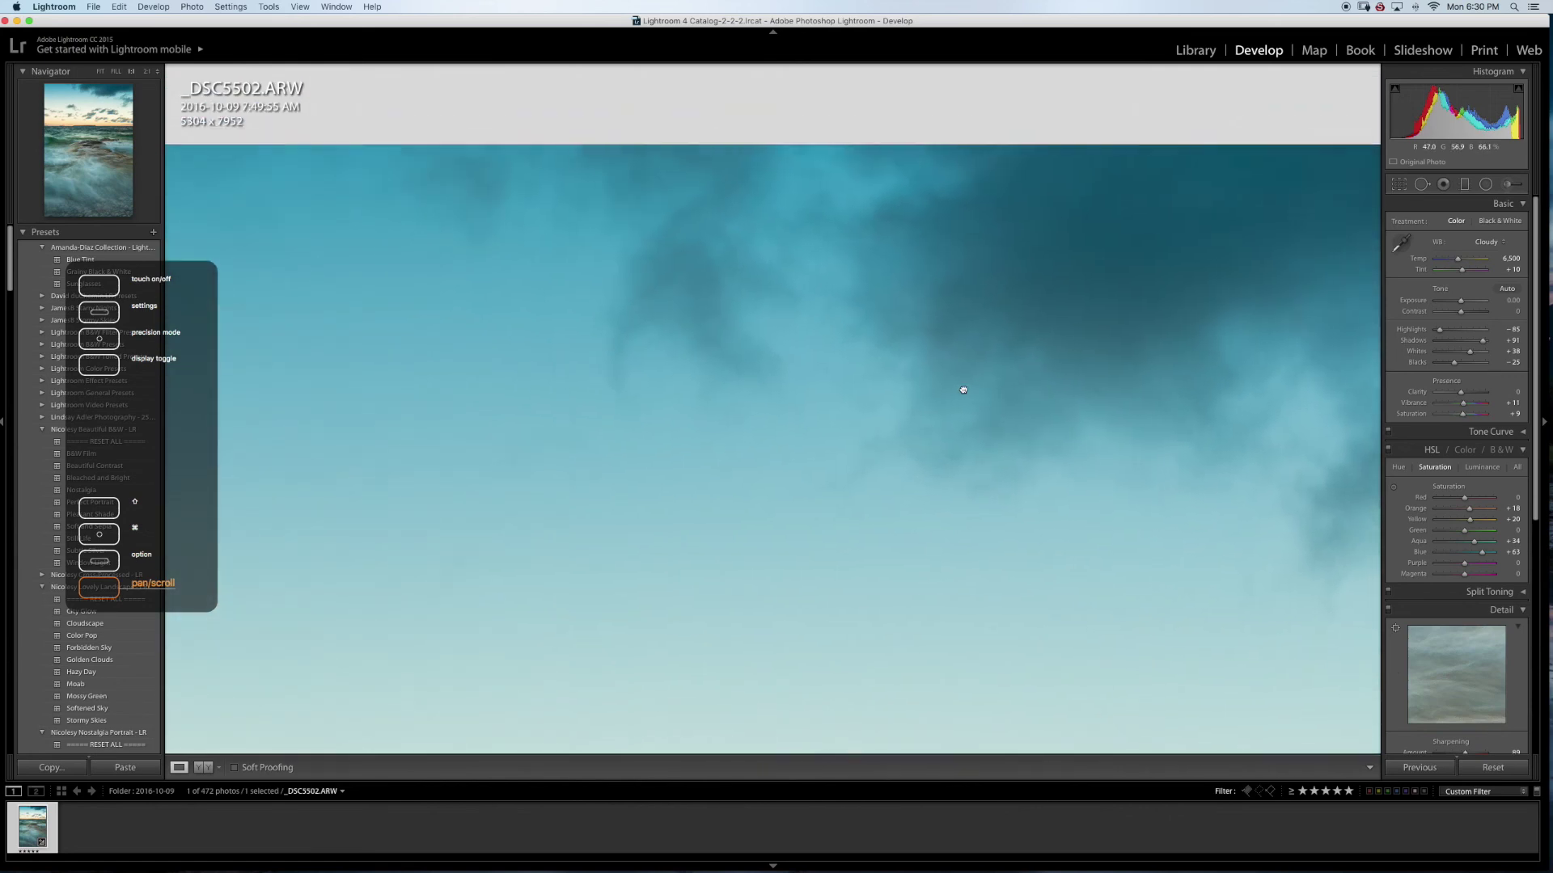
scroll(813, 394, left, 10)
scroll(813, 394, down, 3)
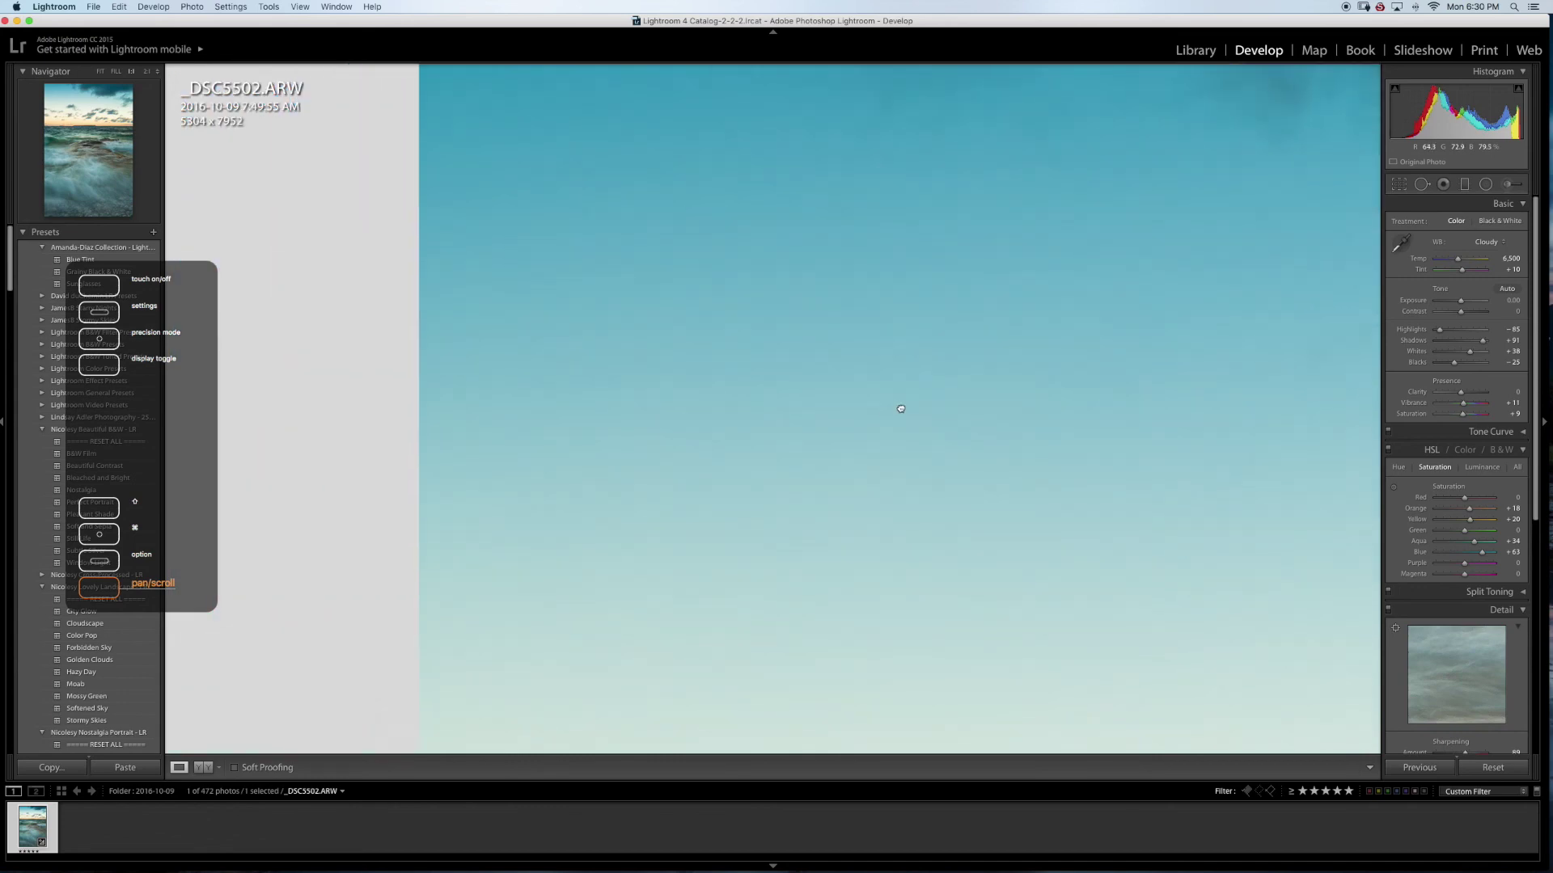
scroll(878, 393, down, 5)
scroll(963, 419, right, 5)
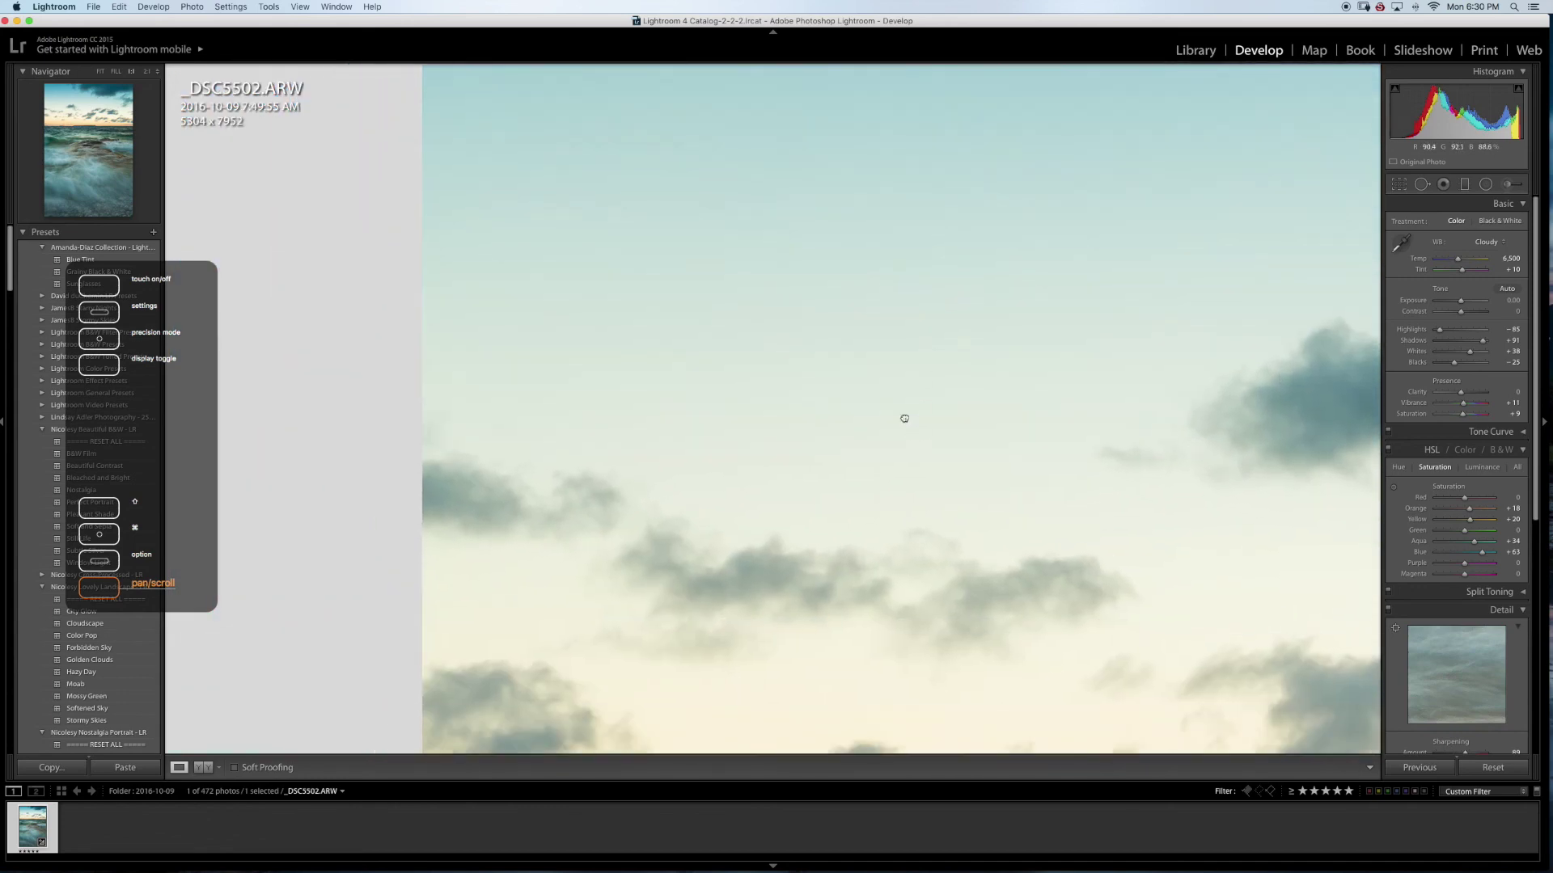
scroll(1027, 477, down, 10)
scroll(1027, 478, right, 5)
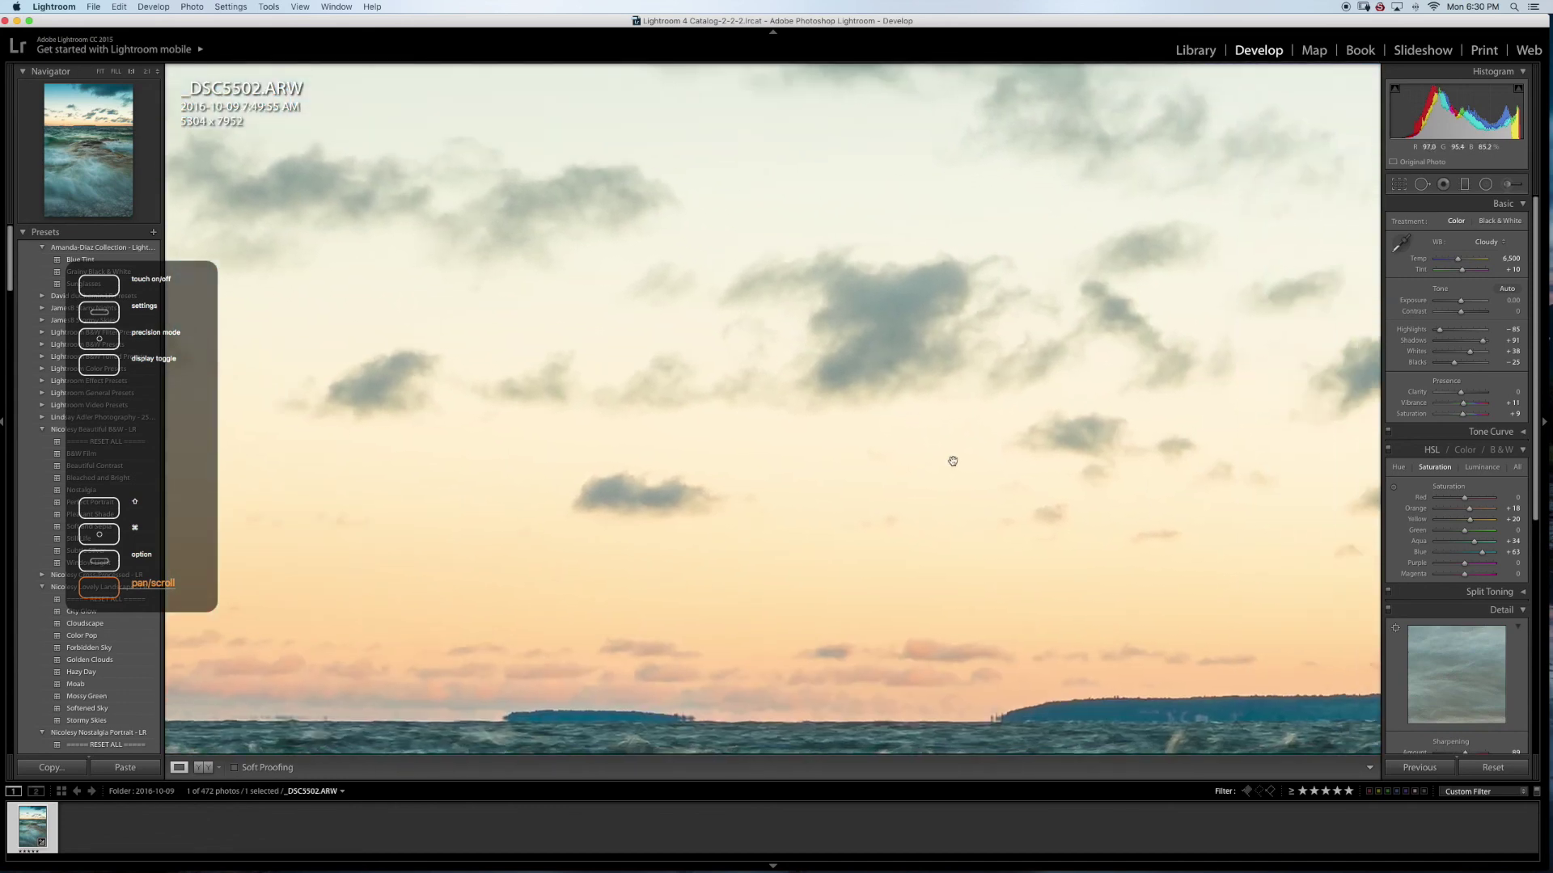
scroll(1054, 422, down, 3)
scroll(1054, 422, right, 5)
scroll(981, 392, down, 5)
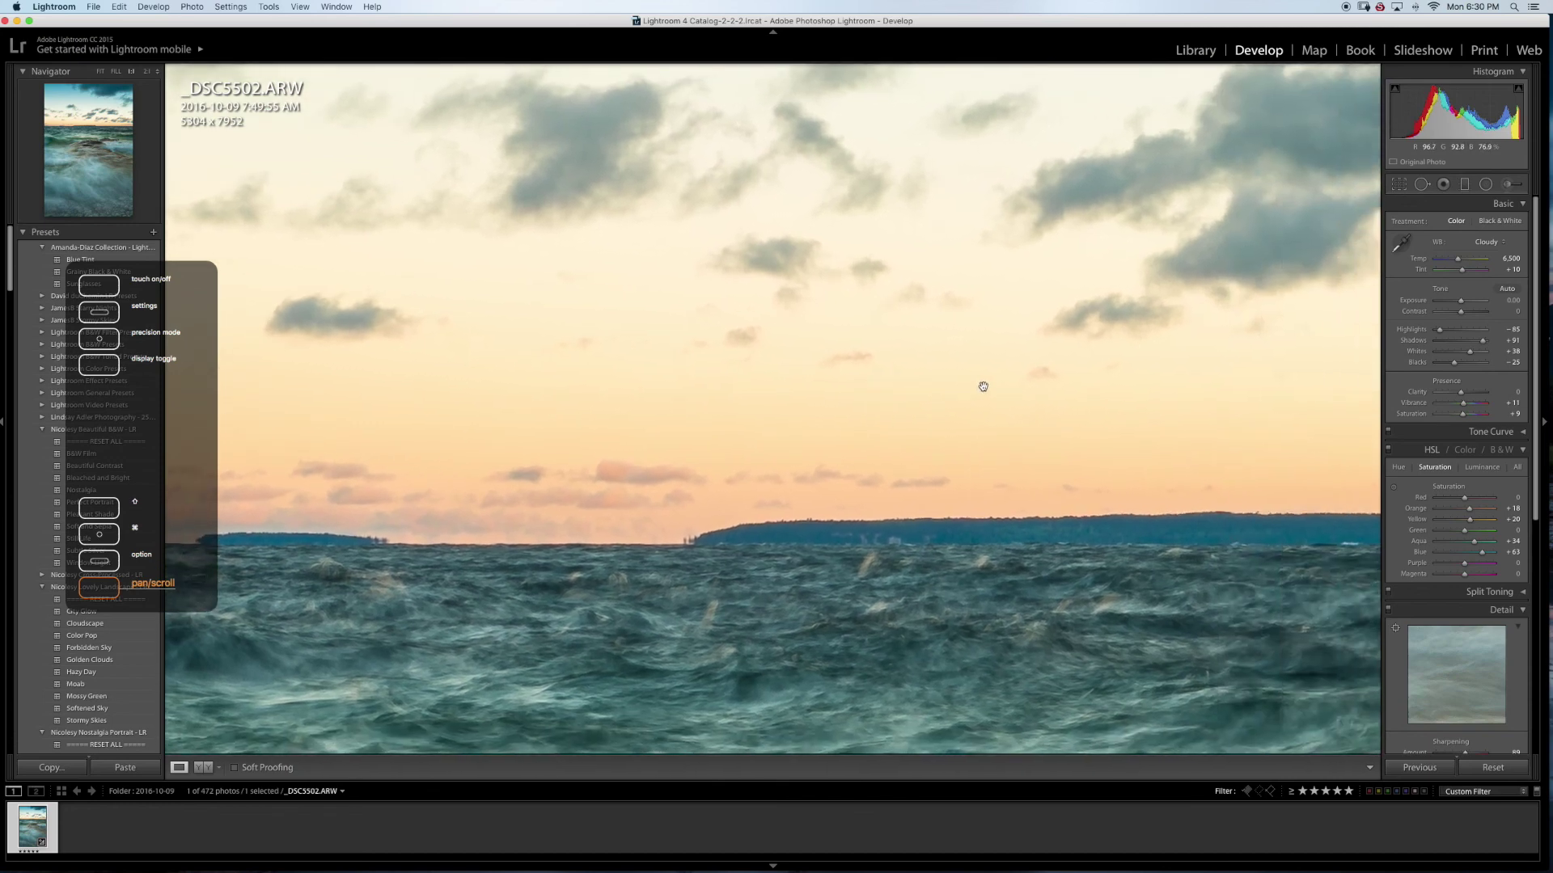
scroll(853, 410, down, 3)
scroll(853, 410, right, 10)
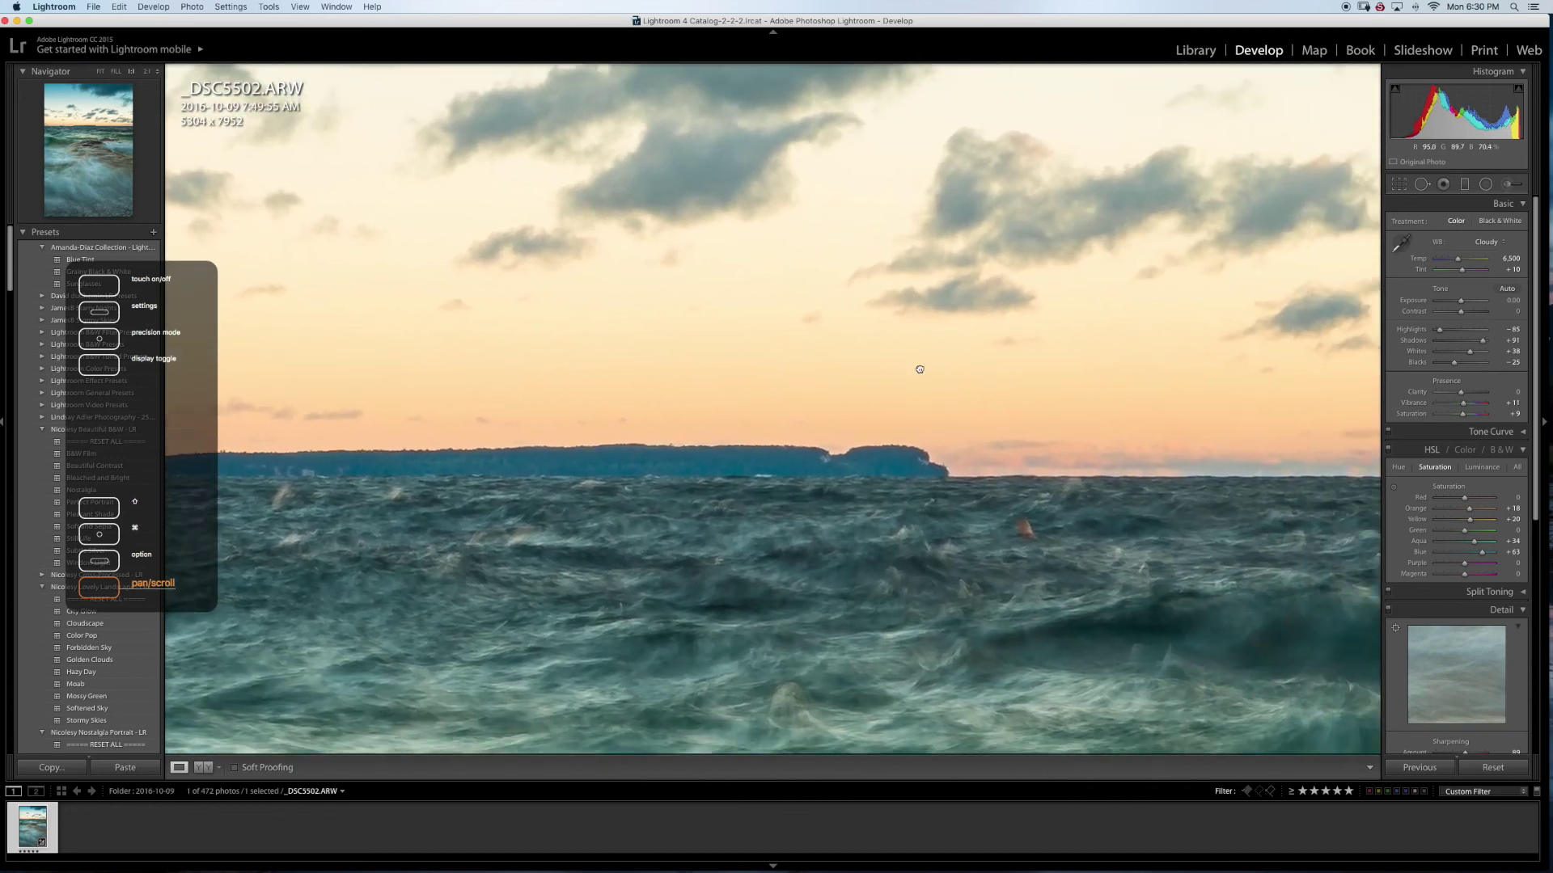
Step: Heal the orange speck in the waves below the horizon with Spot Removal
click(1421, 185)
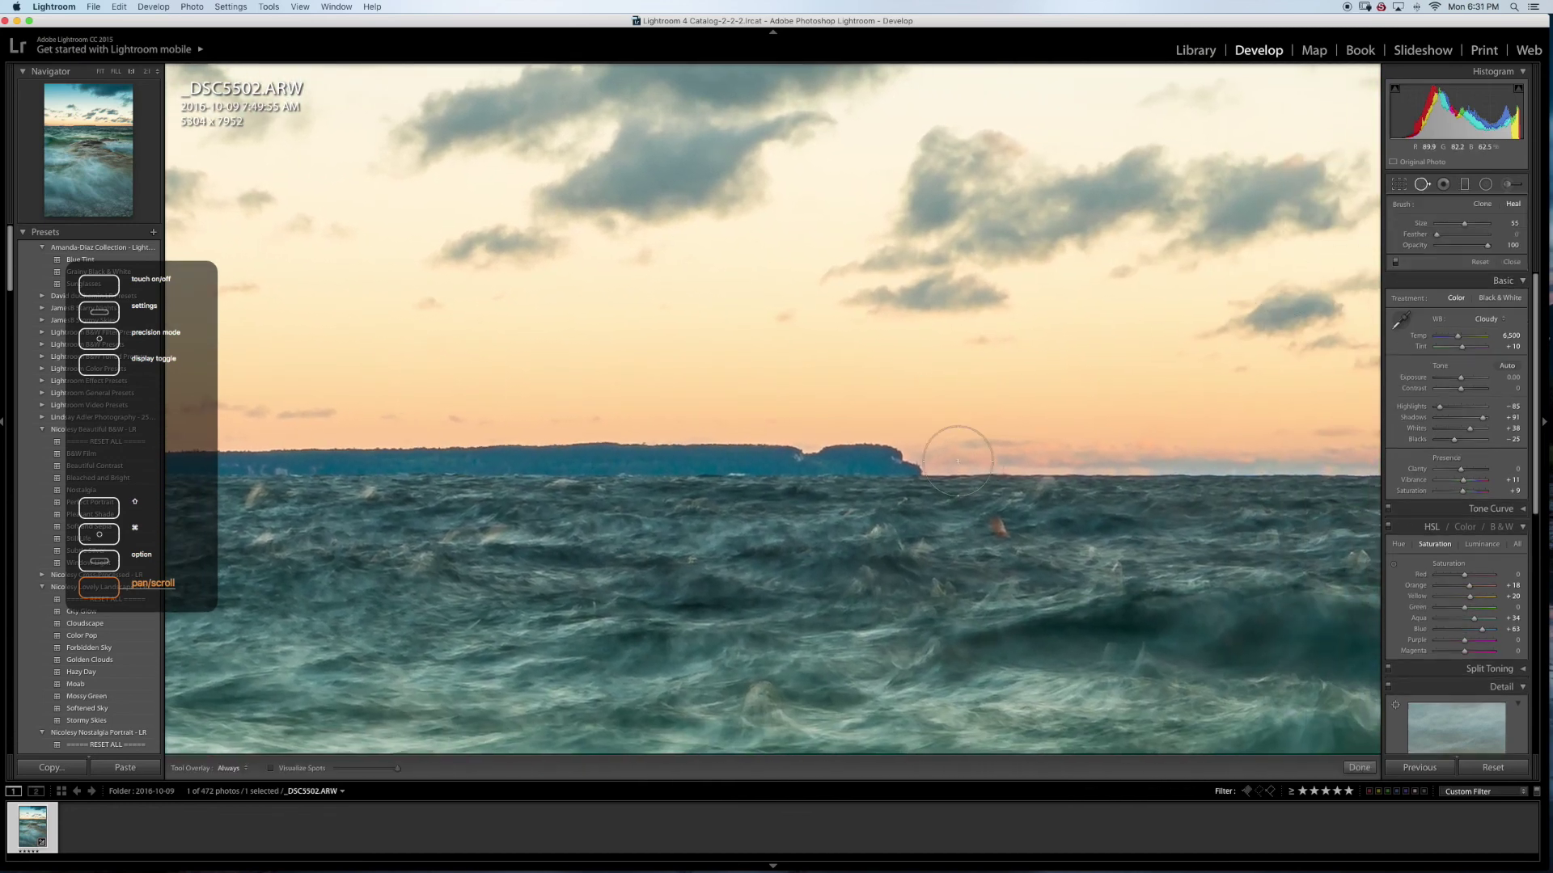
scroll(984, 531, down, 2)
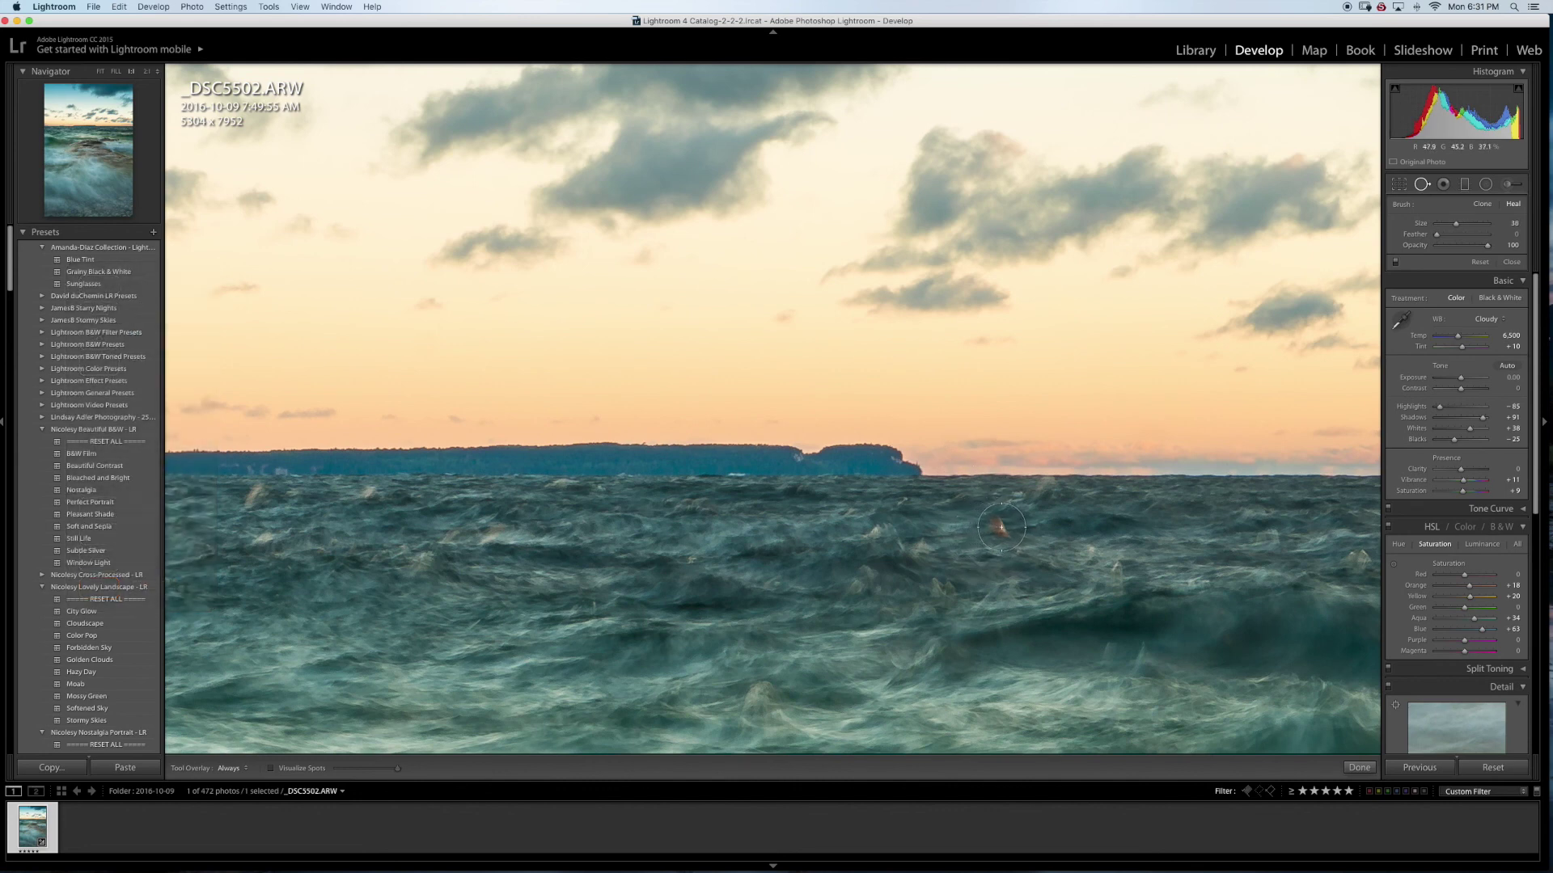
click(1000, 527)
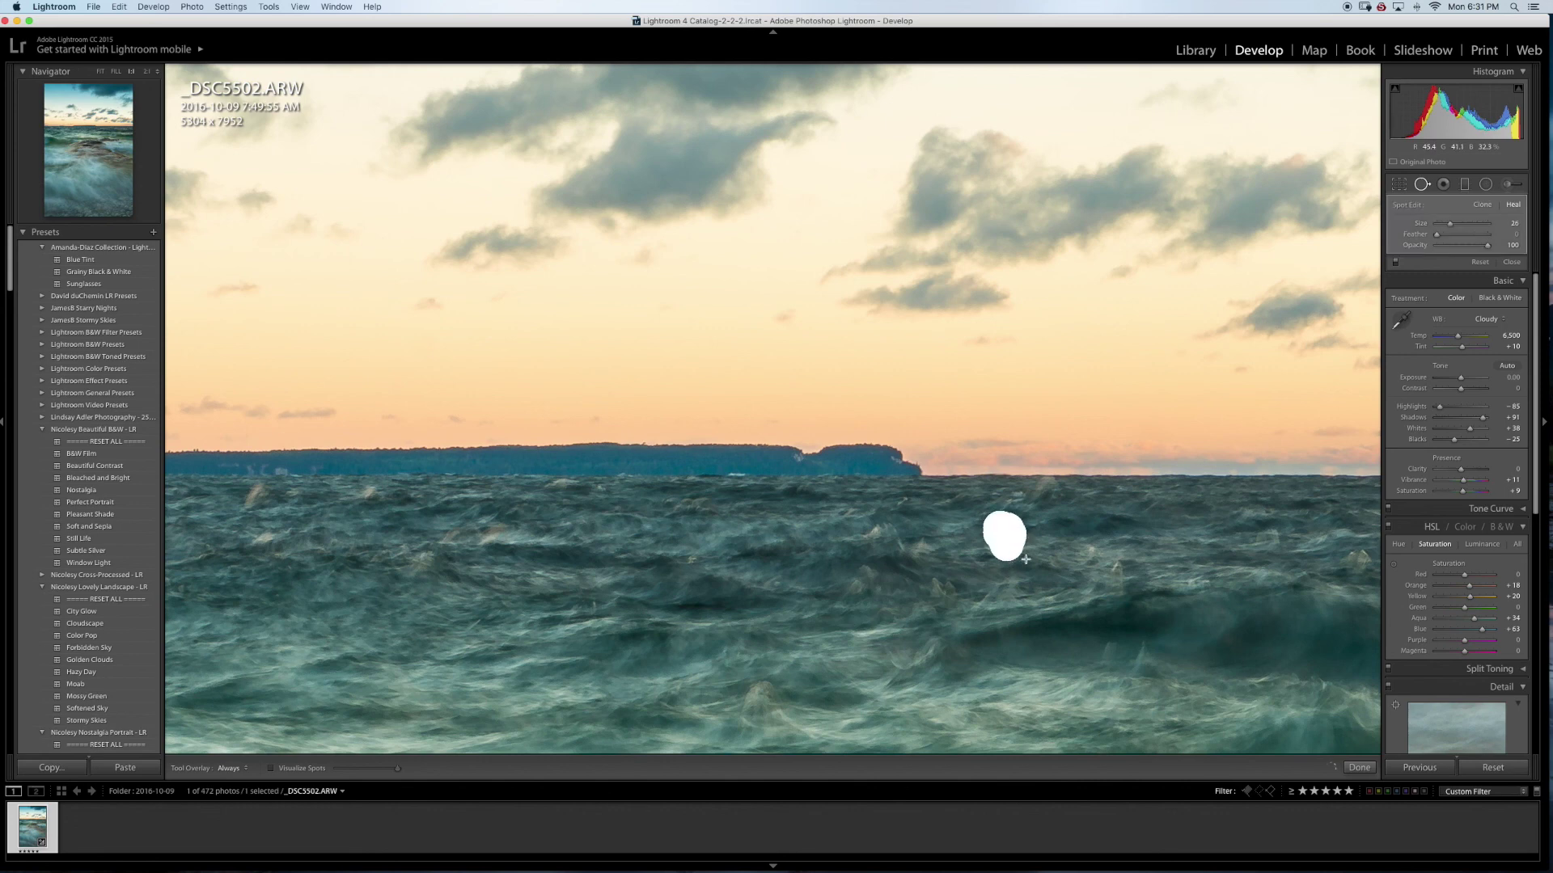
click(1423, 187)
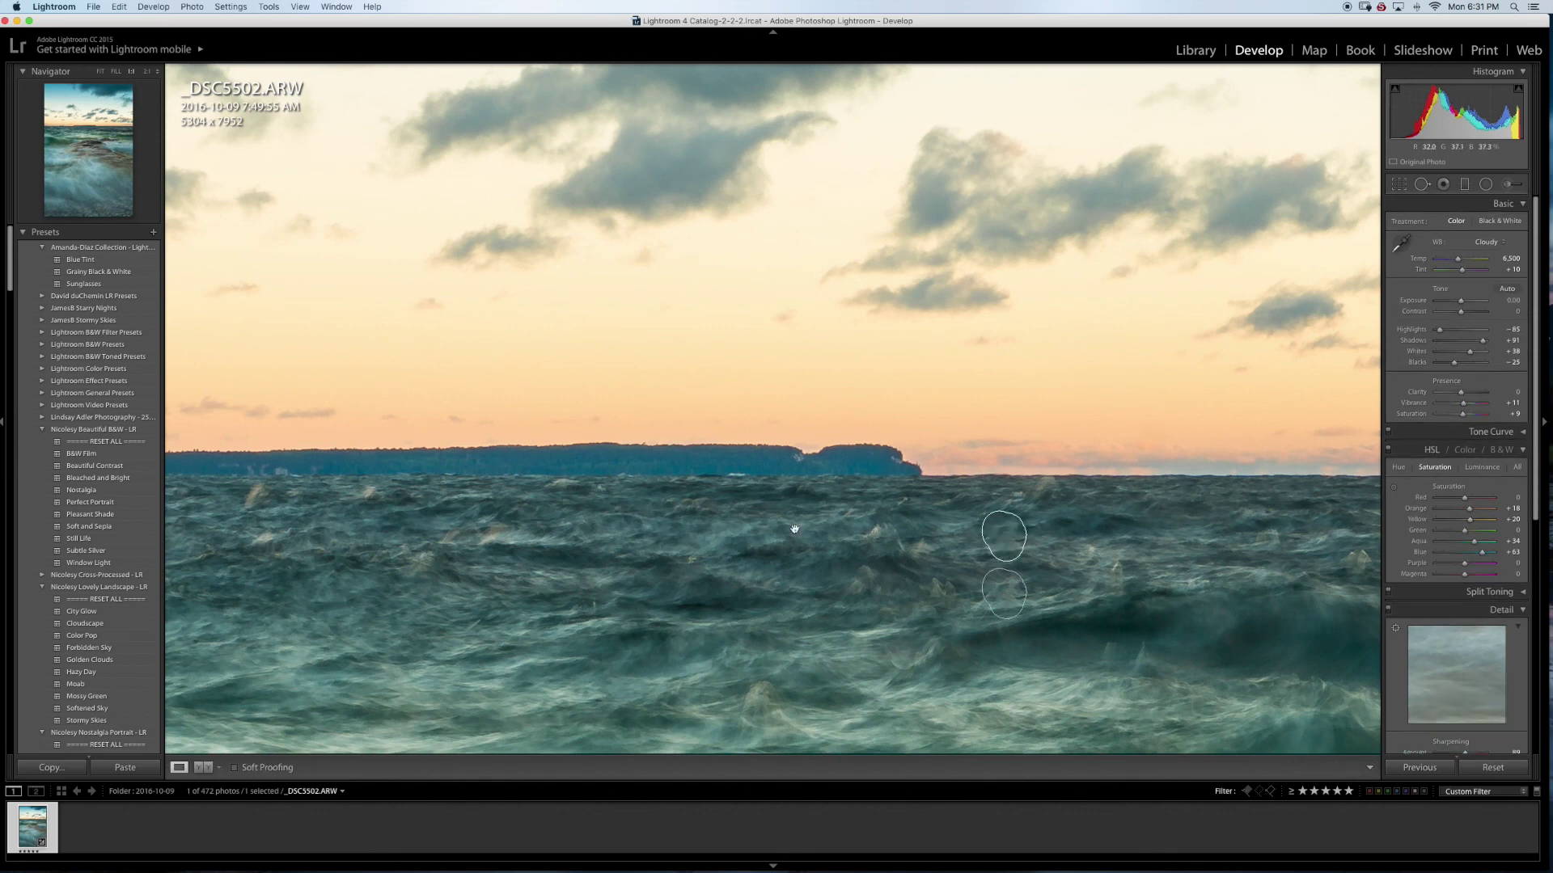
Step: Pan the close-up across the waves toward the rock, then fit the whole photo in view
drag(726, 578, 852, 547)
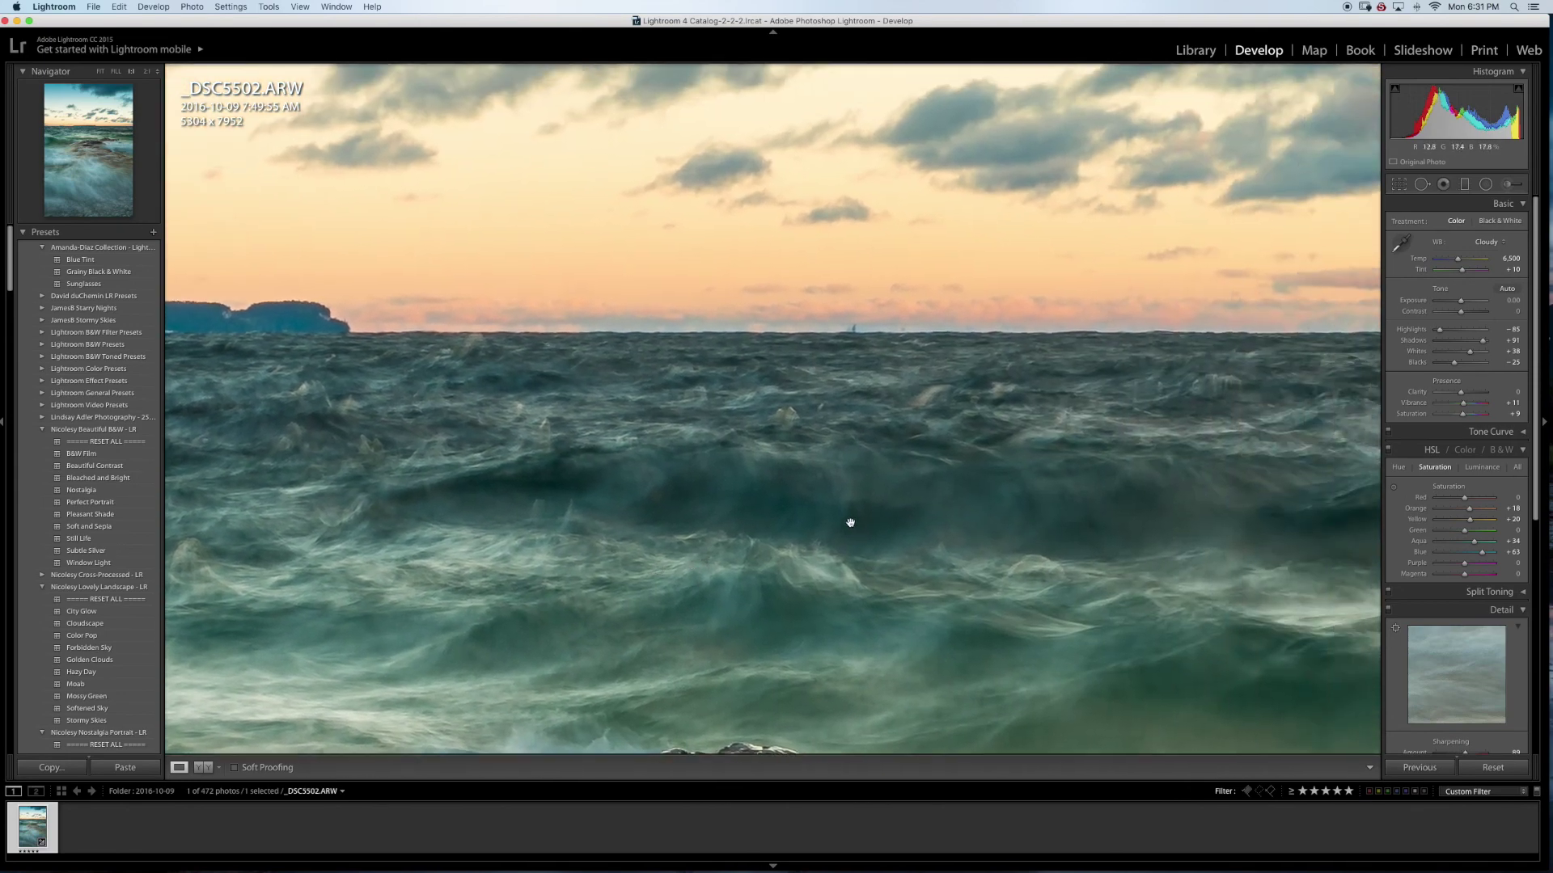
drag(850, 523, 928, 427)
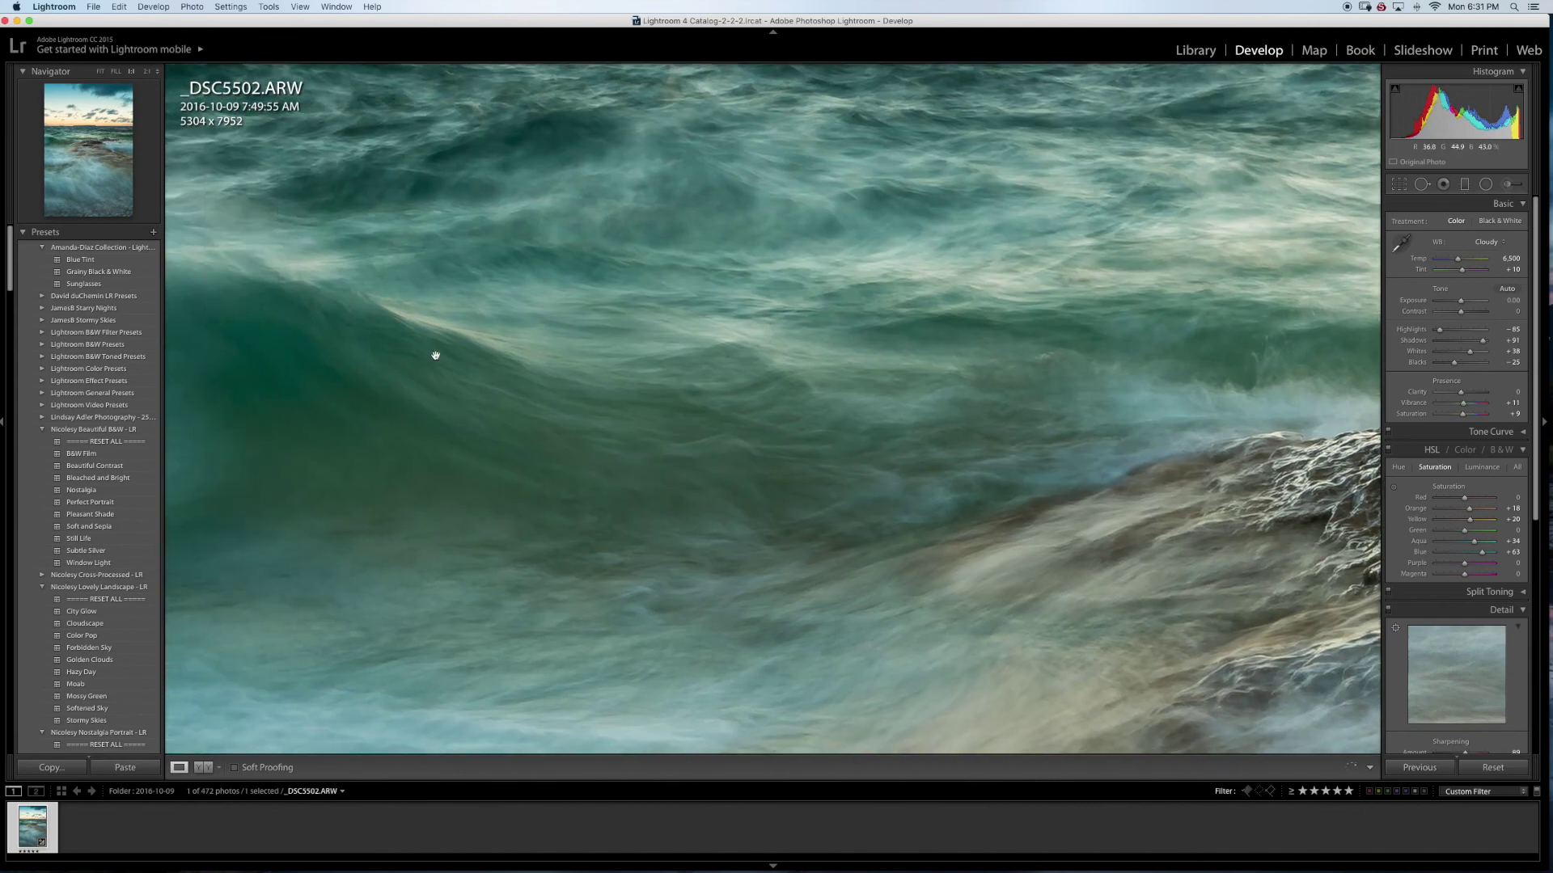
click(539, 272)
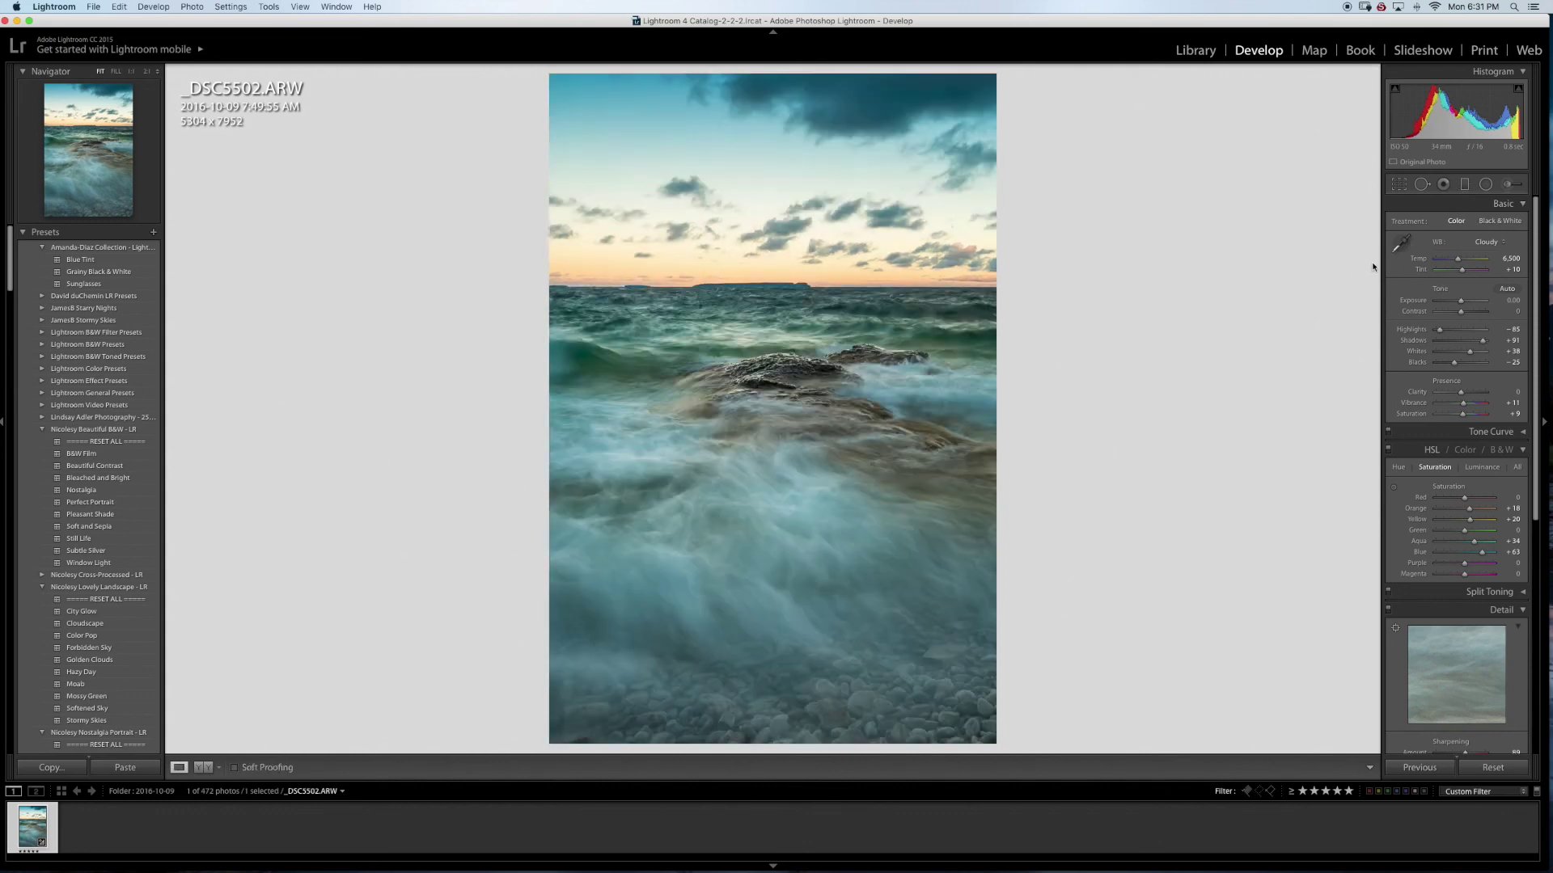
key(backslash)
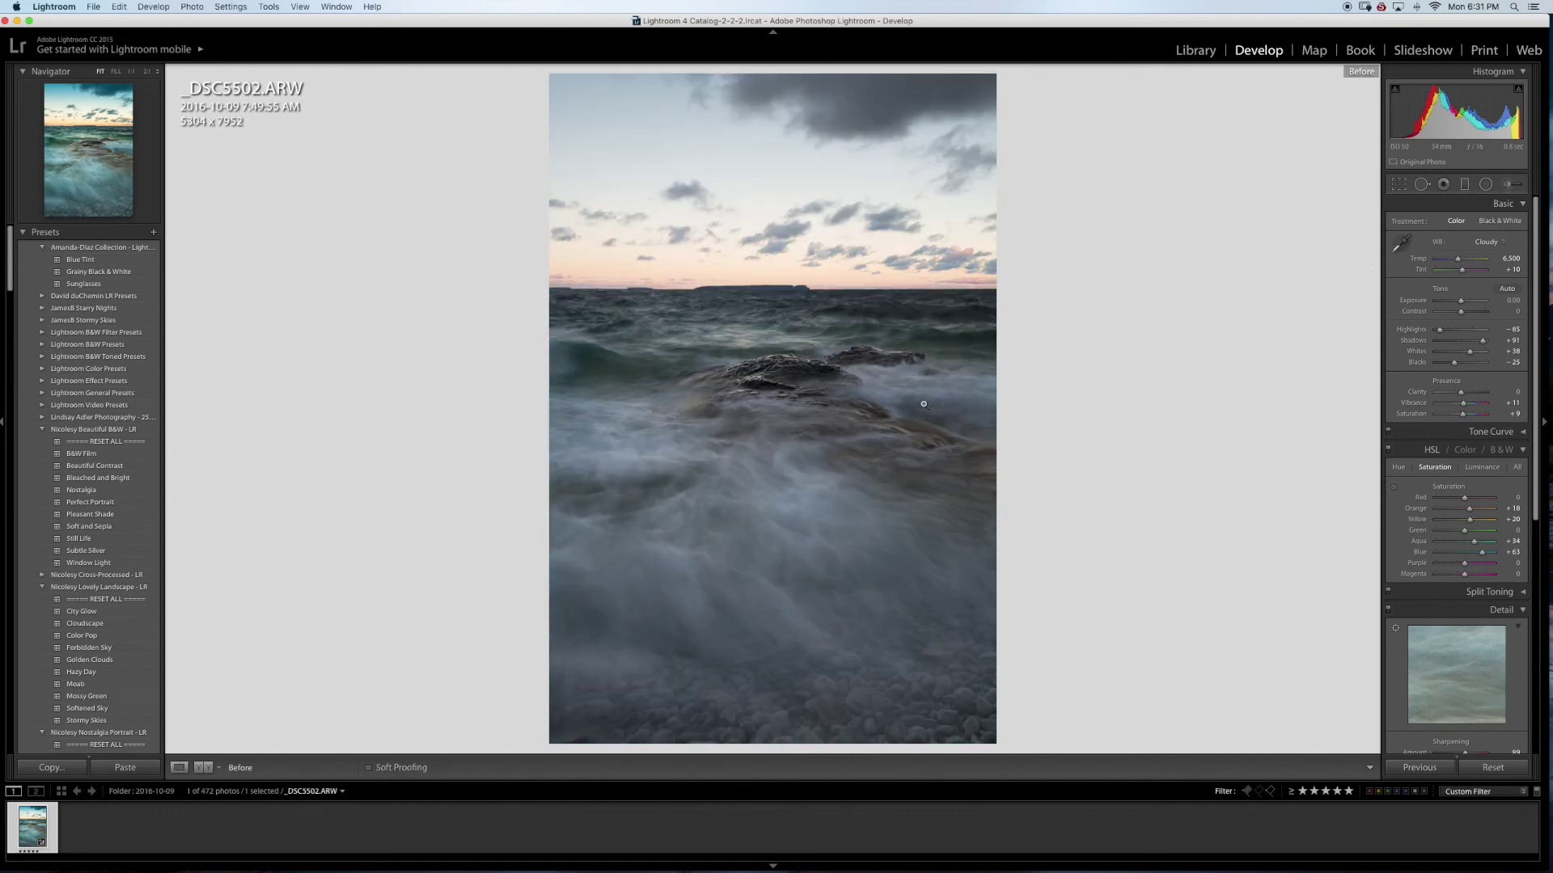
key(backslash)
key(backslash)
key(backslash)
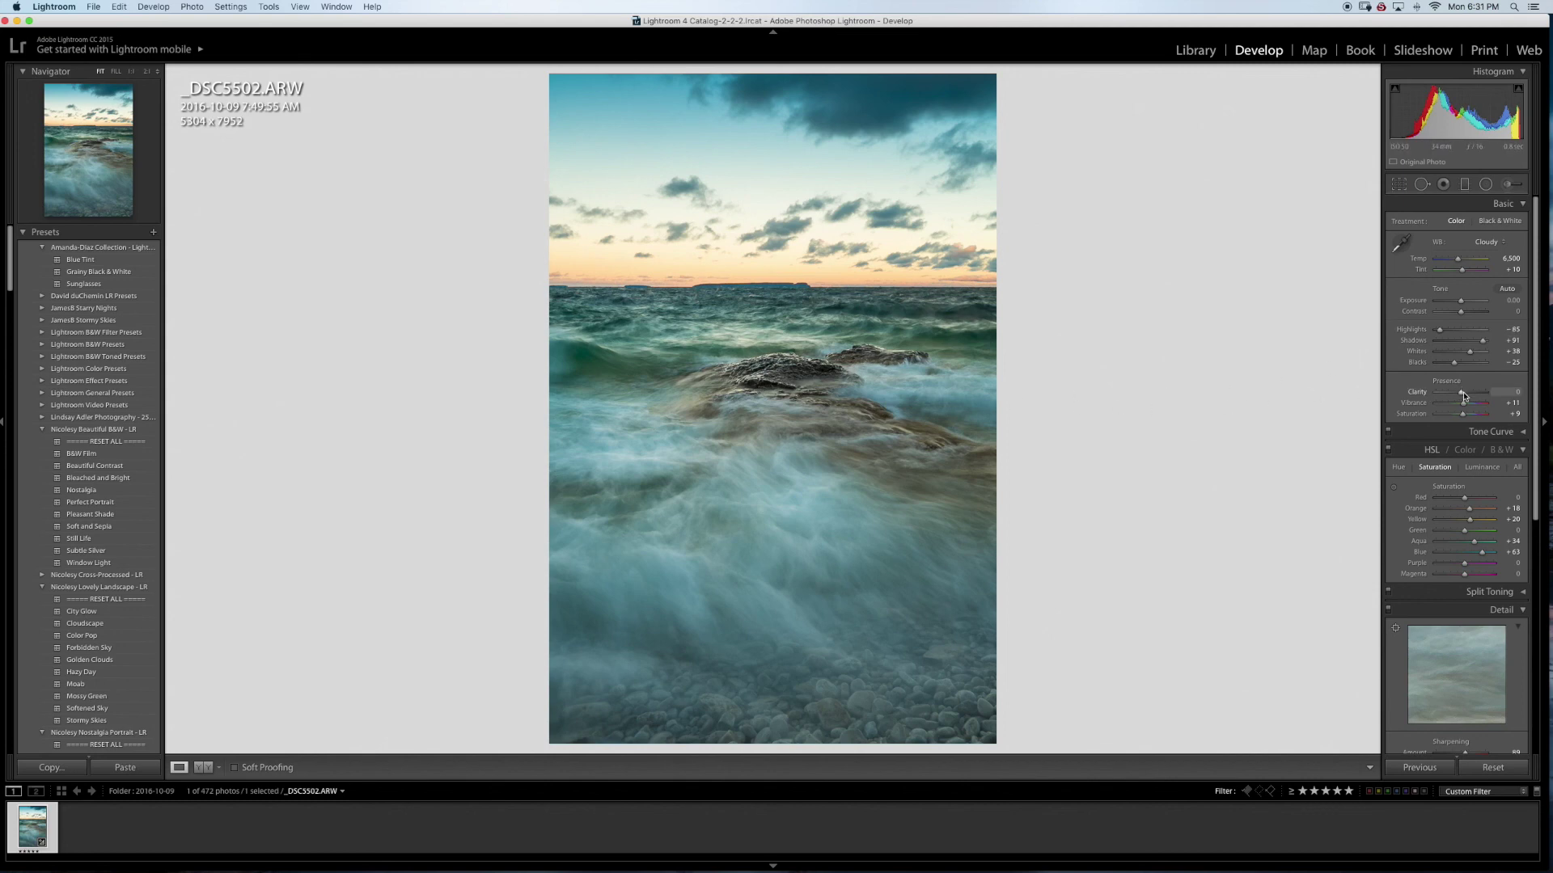
Step: Settle Clarity at -7 after testing values, checking the rock at 1:1 before refitting
drag(1460, 396, 1429, 404)
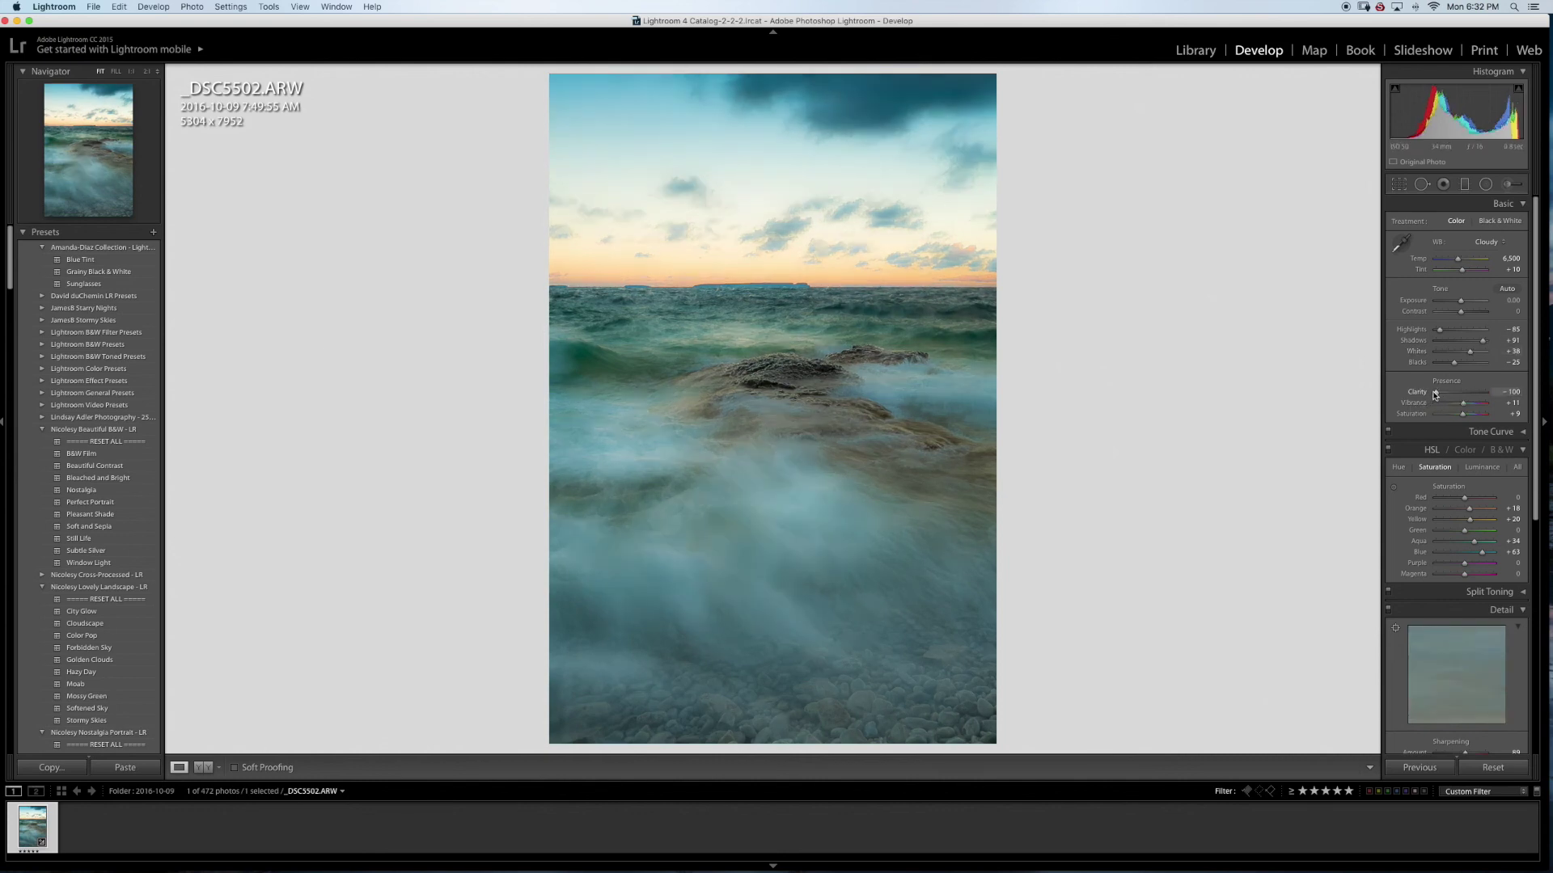
drag(1442, 393, 1457, 402)
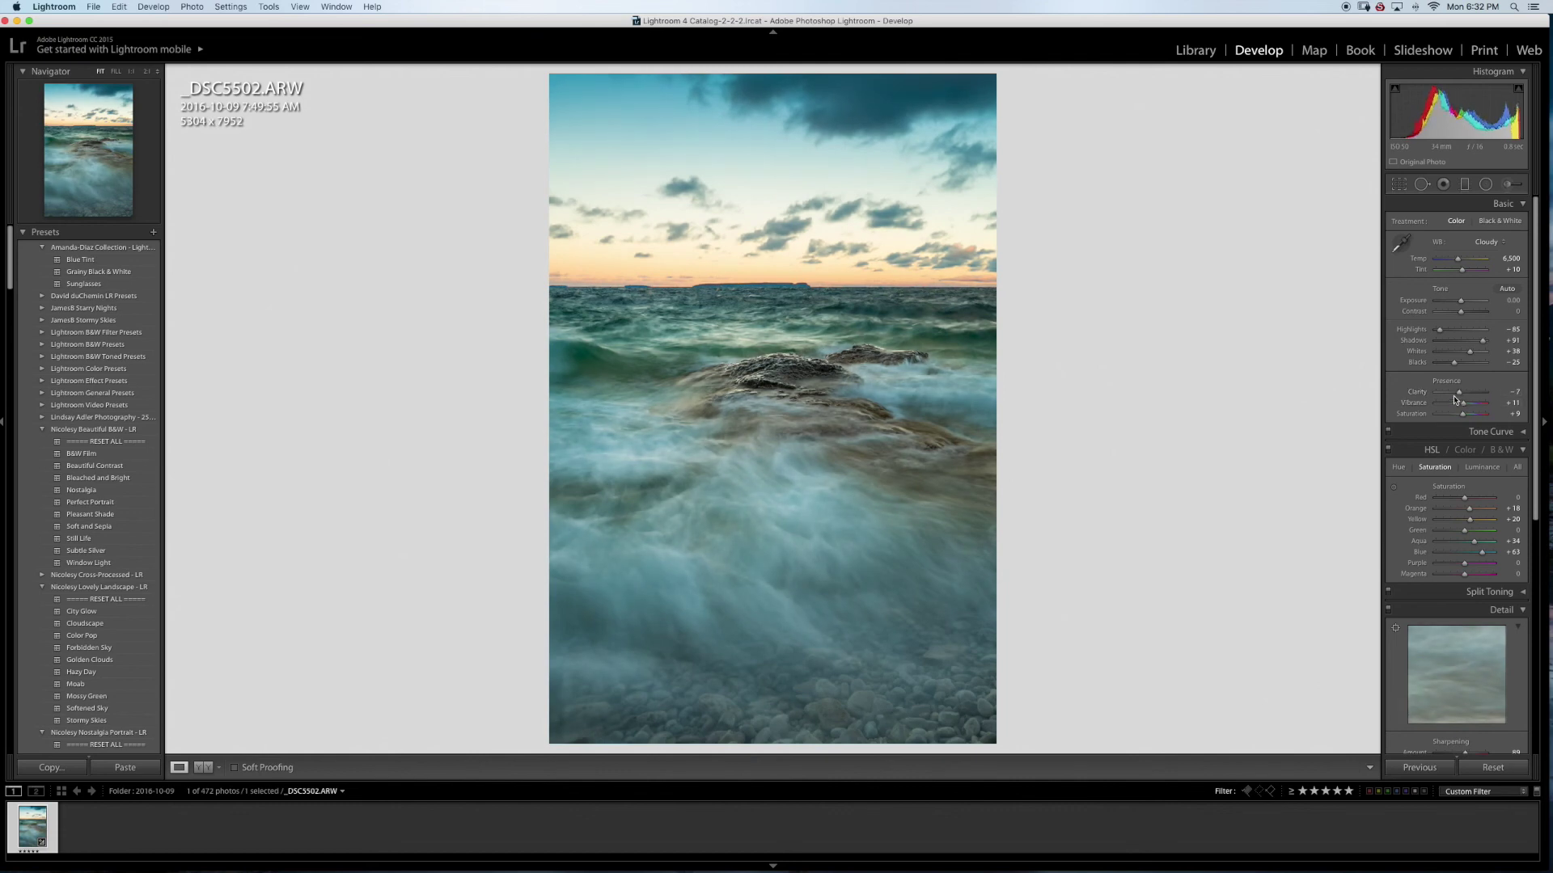
click(800, 385)
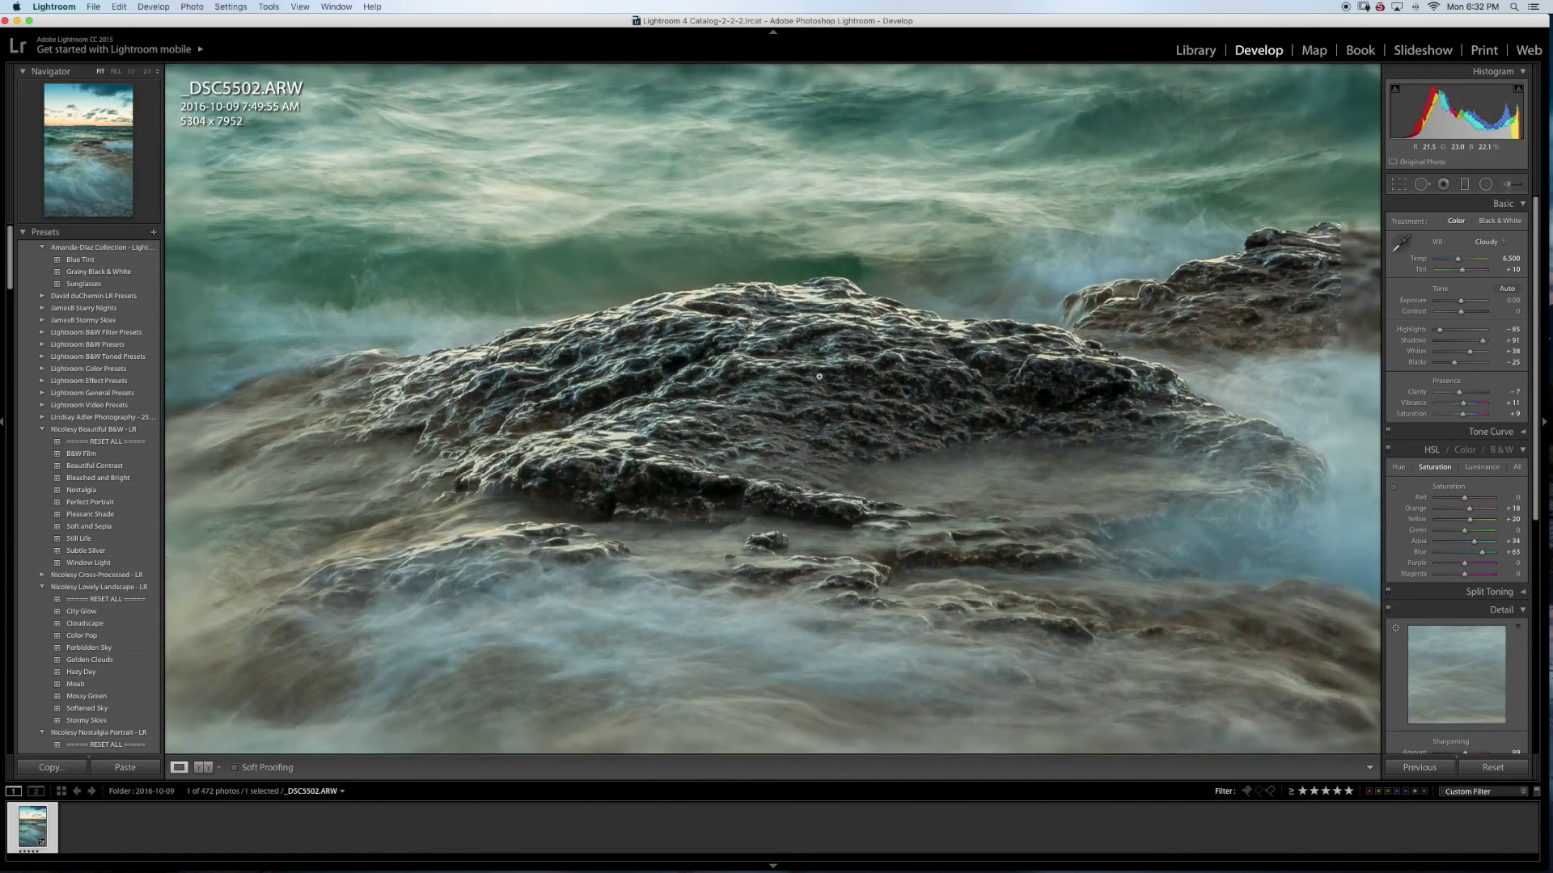
click(820, 377)
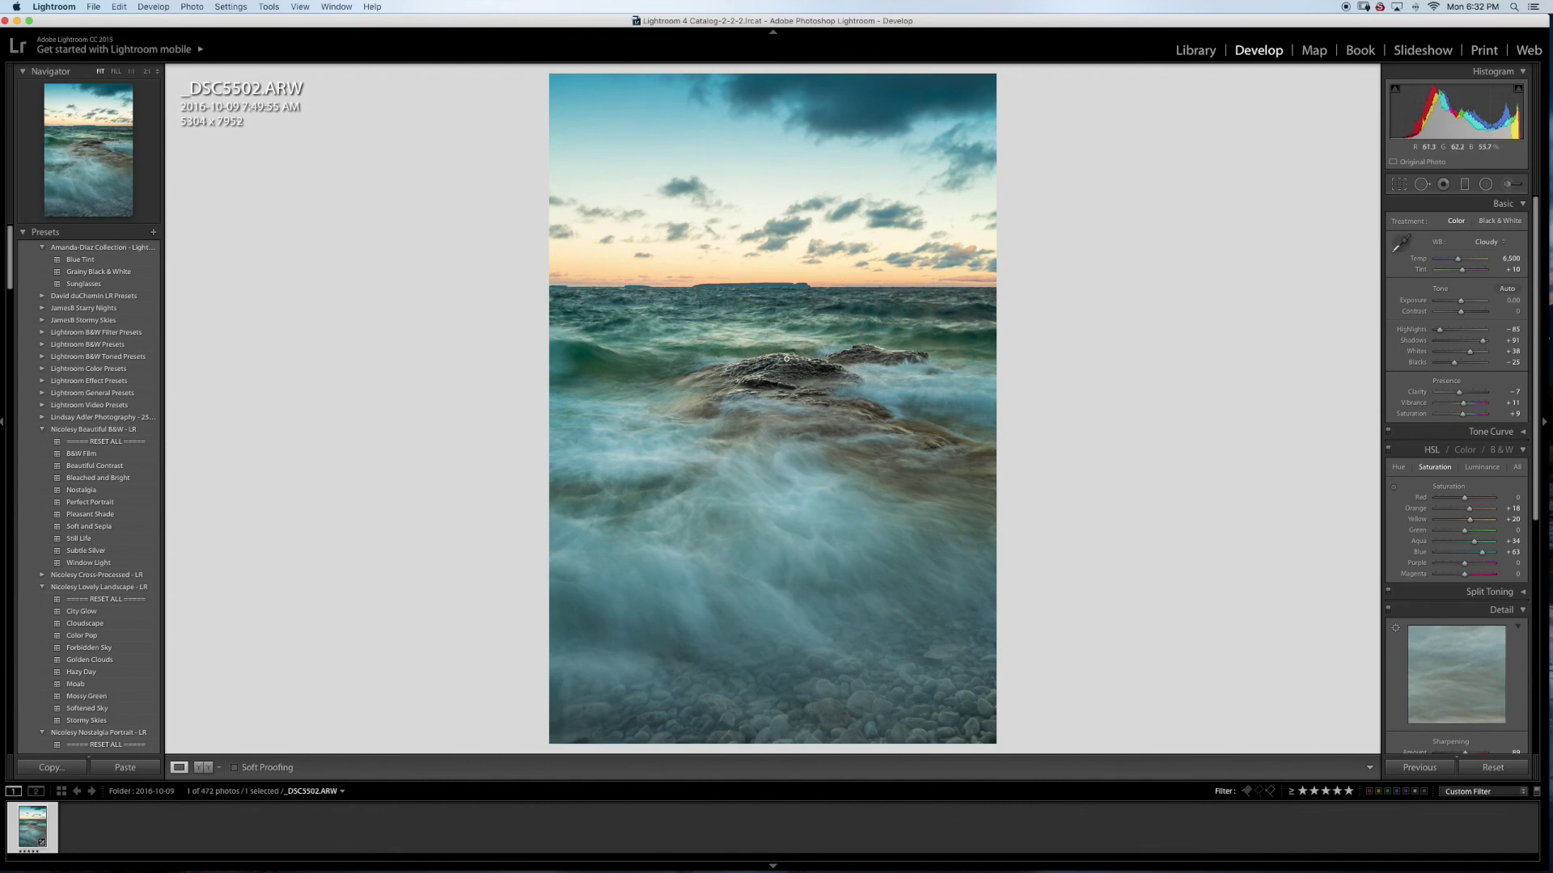
key(shift)
Step: Export to the Bruce Peninsula National Park folder with custom file name text 'seascape'
key(super+shift+e)
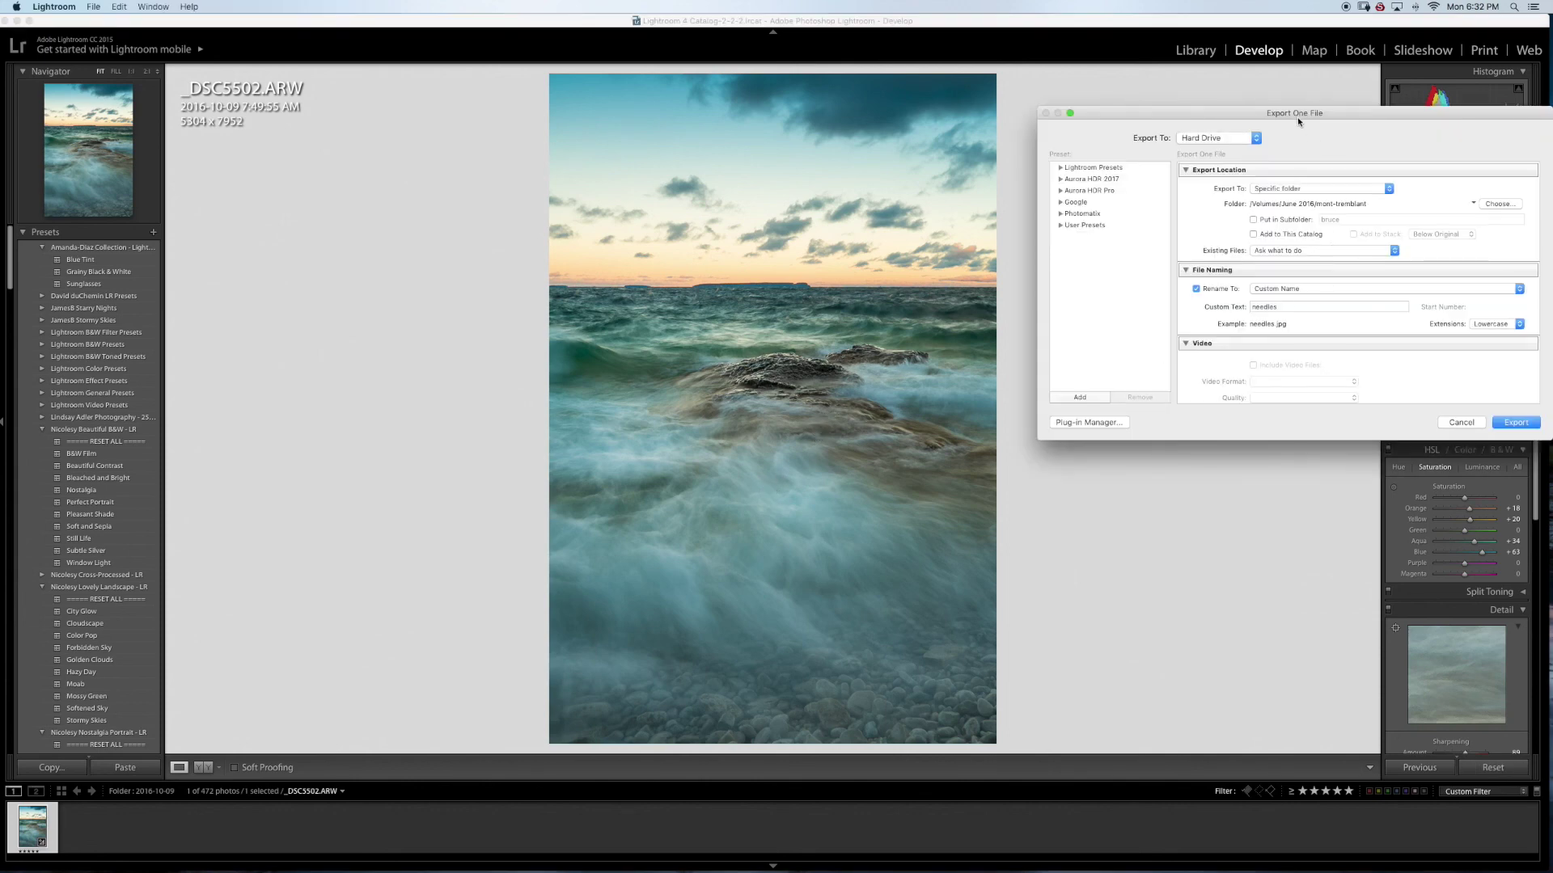
drag(1297, 116, 1269, 120)
click(1468, 207)
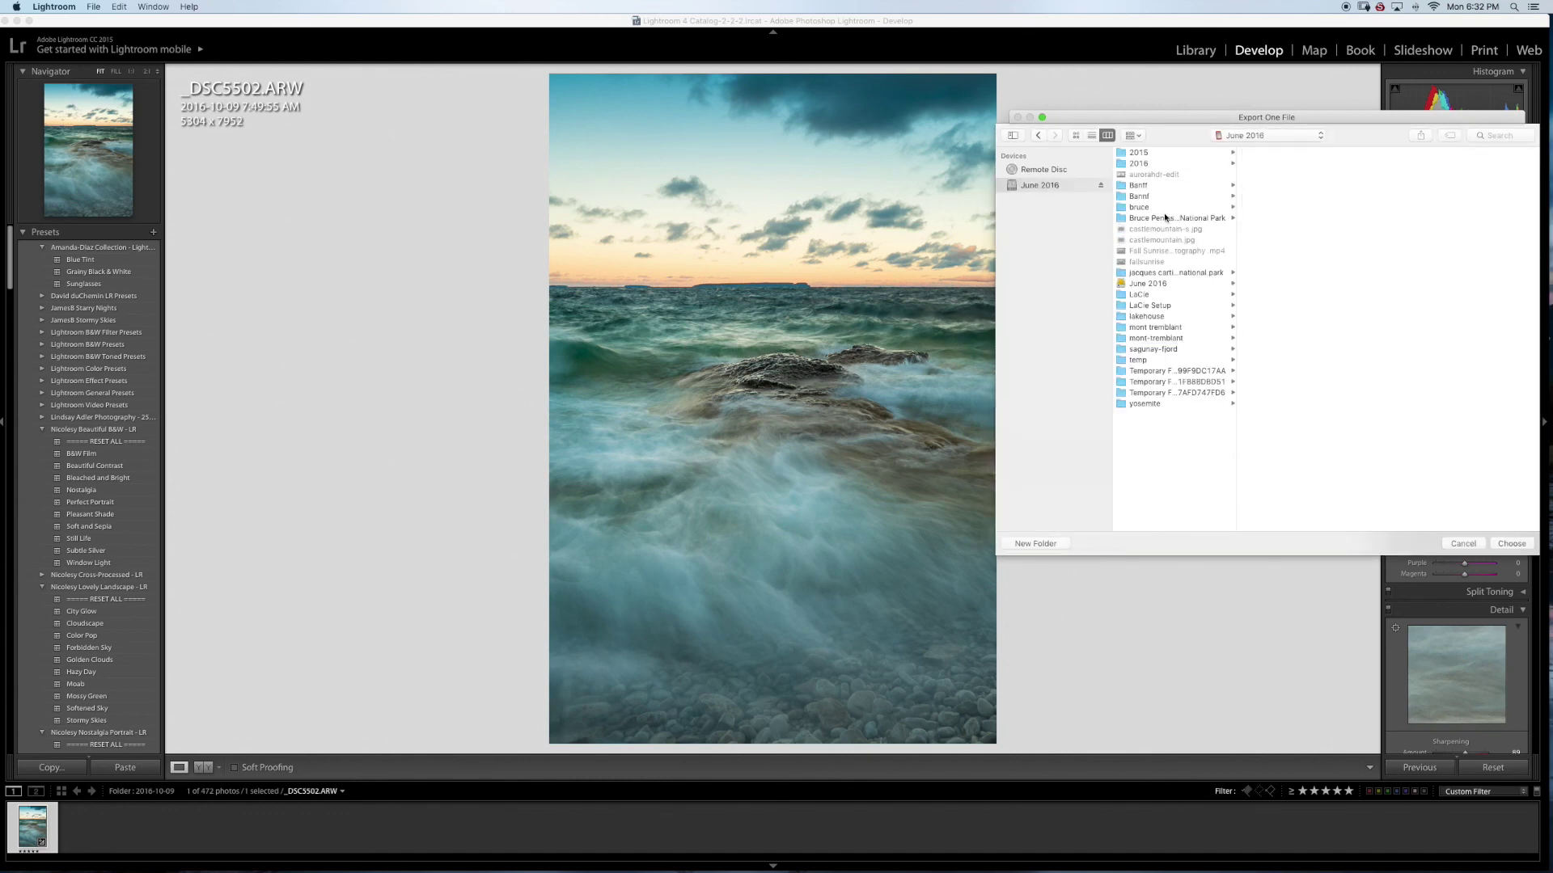
click(1170, 218)
click(1510, 544)
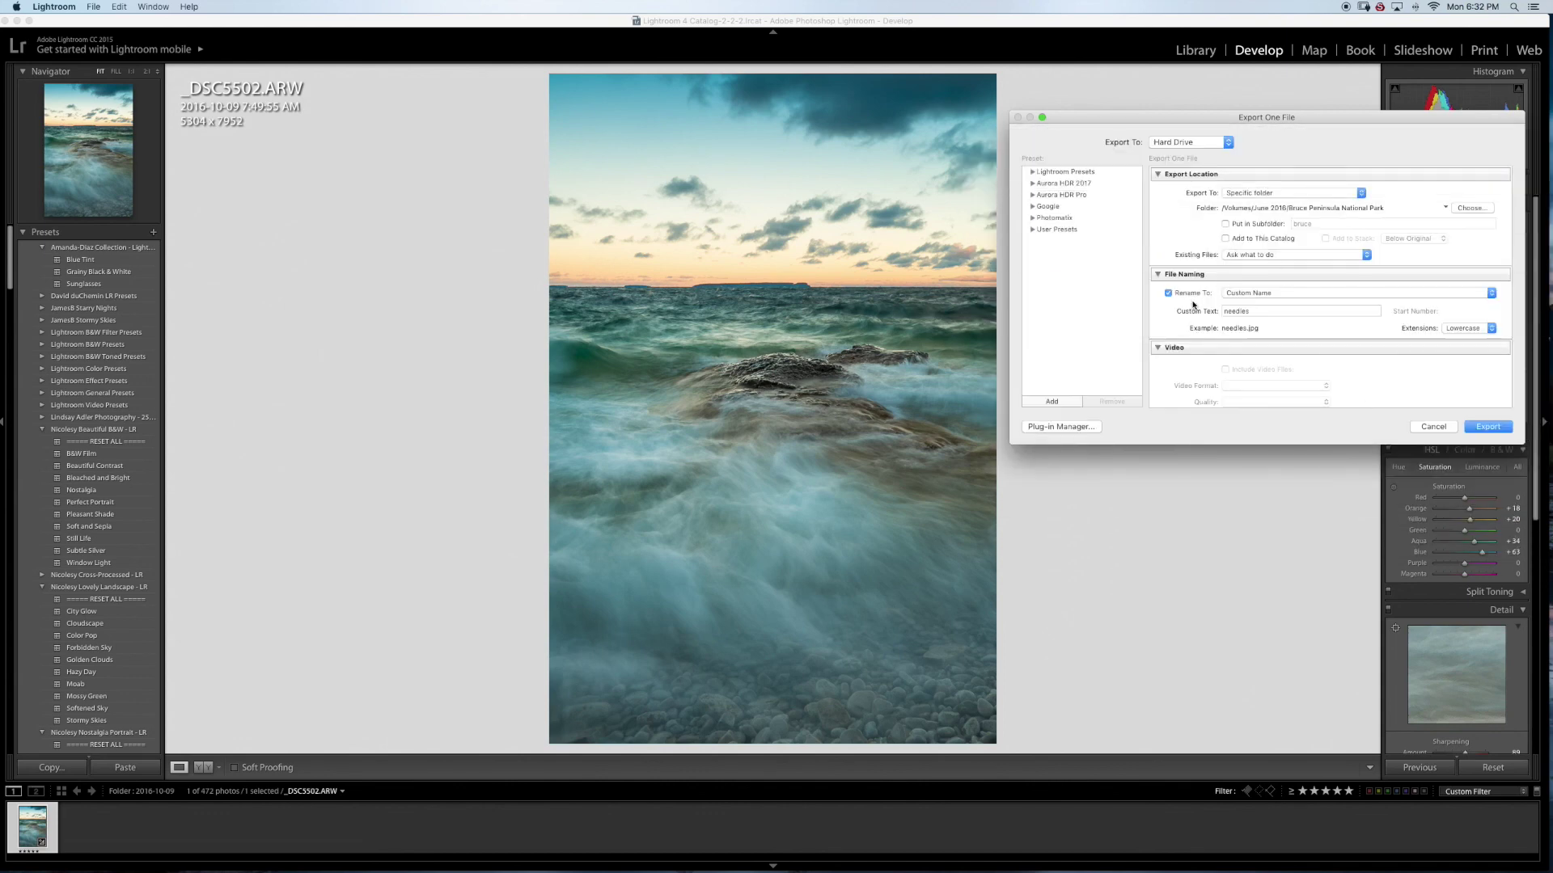
double_click(1261, 311)
text(seascape-s)
Step: Resize to a 2048-pixel long edge at 72 ppi in sRGB and export the JPEG
scroll(1250, 308, down, 5)
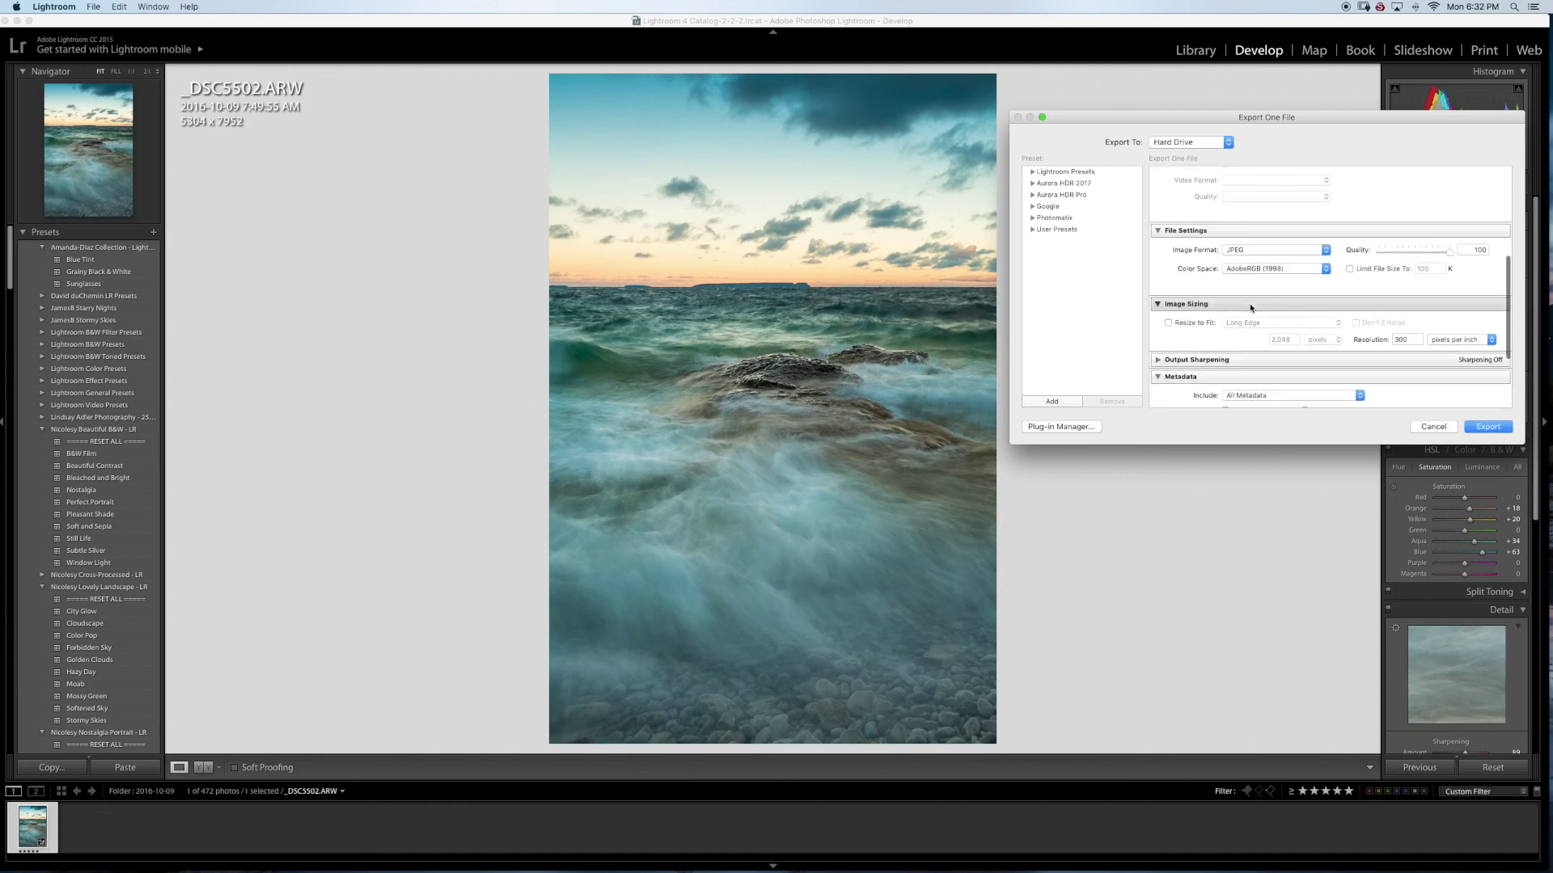
click(1168, 325)
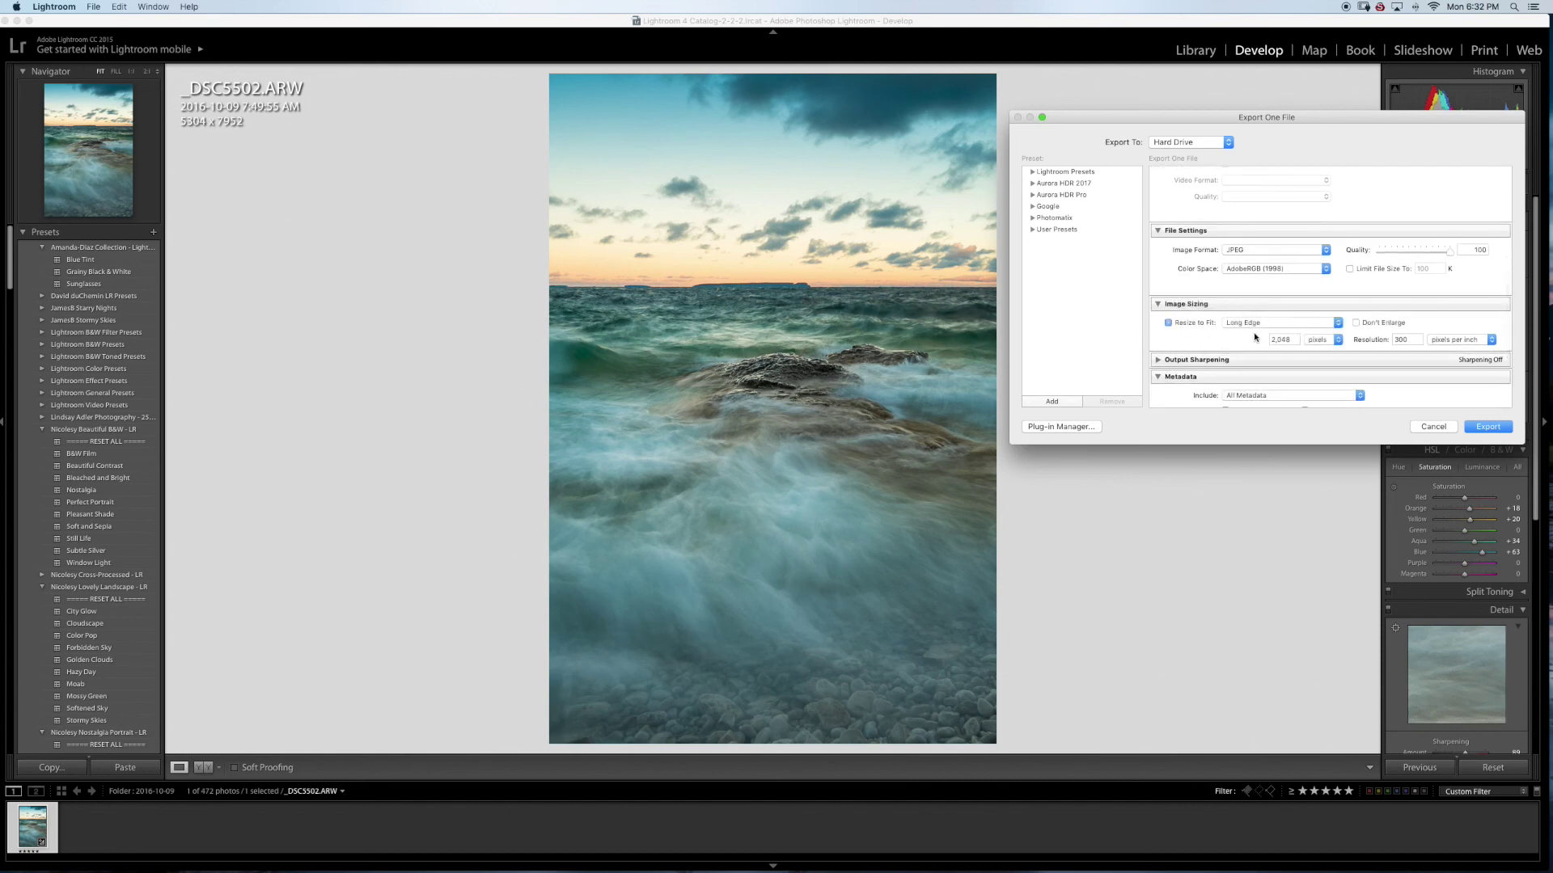
click(1421, 337)
text(72)
scroll(1375, 324, up, 5)
click(1278, 376)
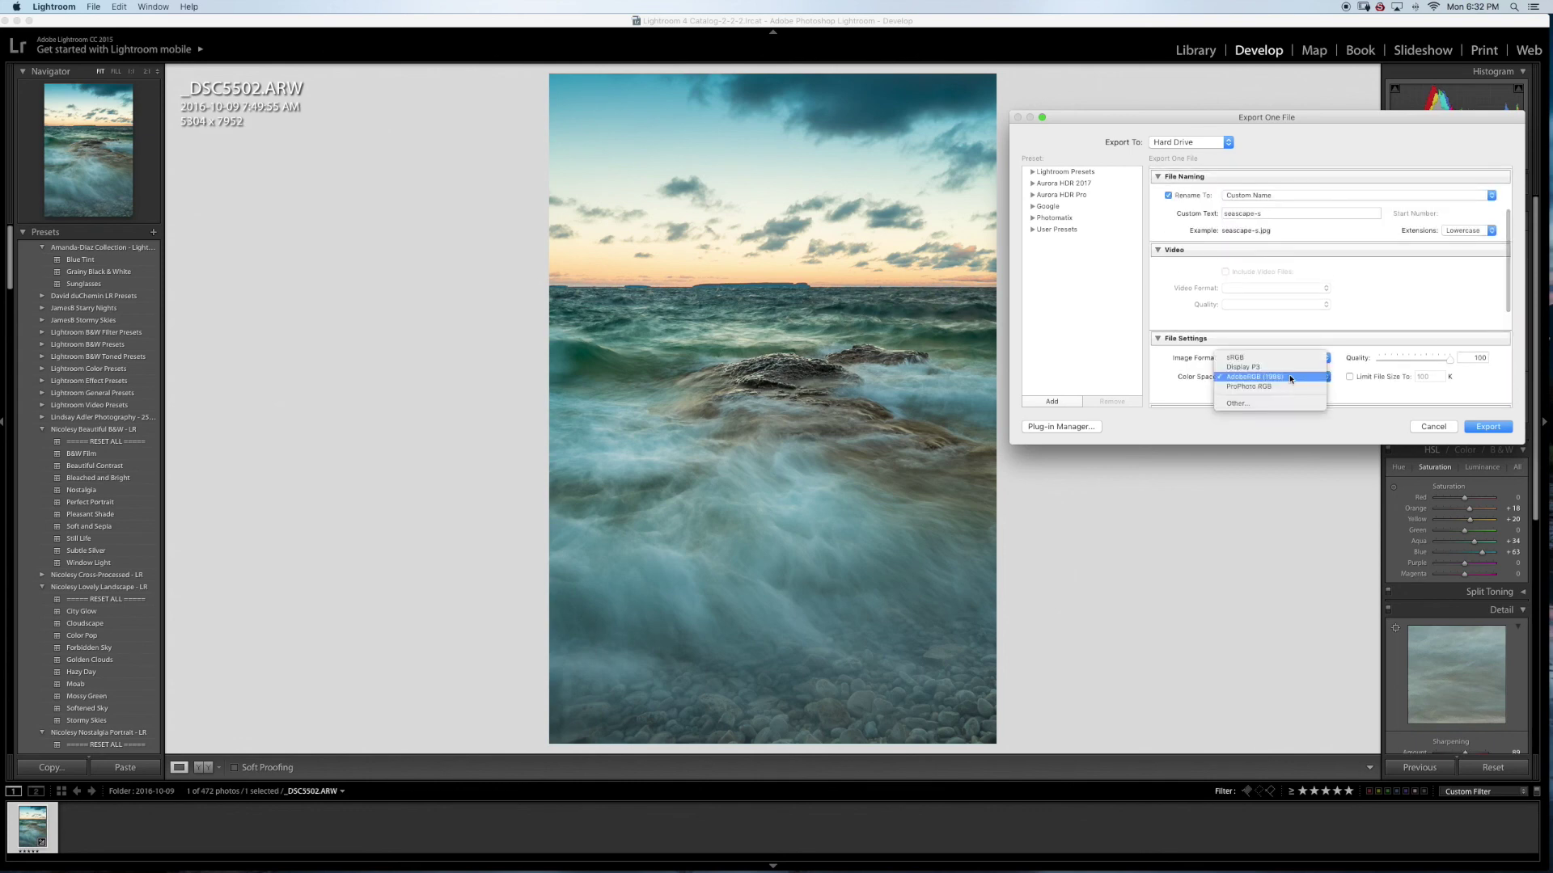
click(1281, 357)
scroll(1387, 303, down, 6)
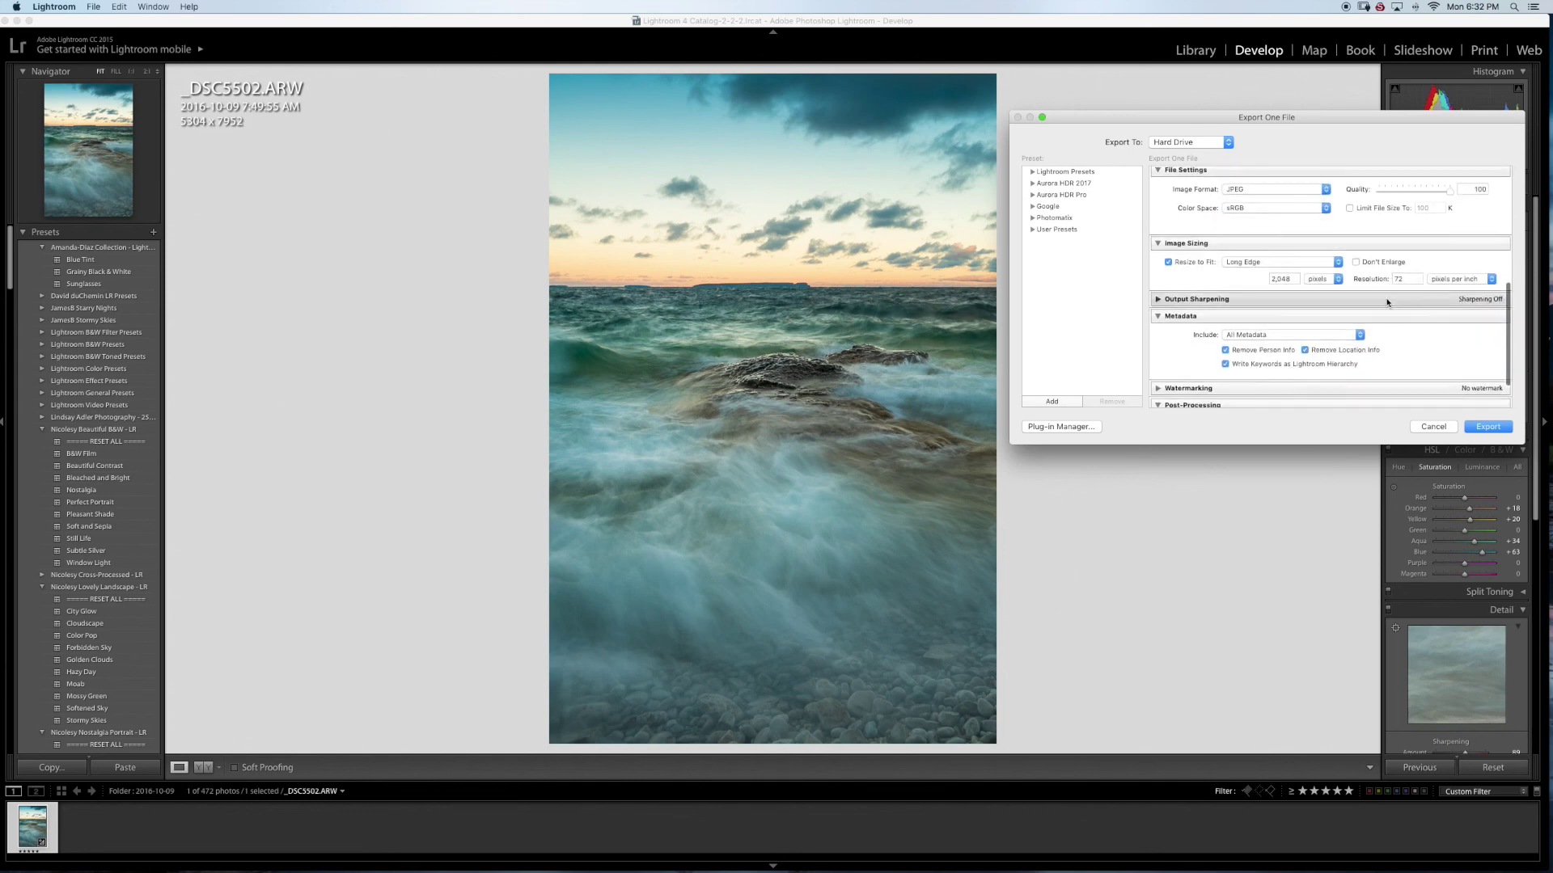
click(1488, 427)
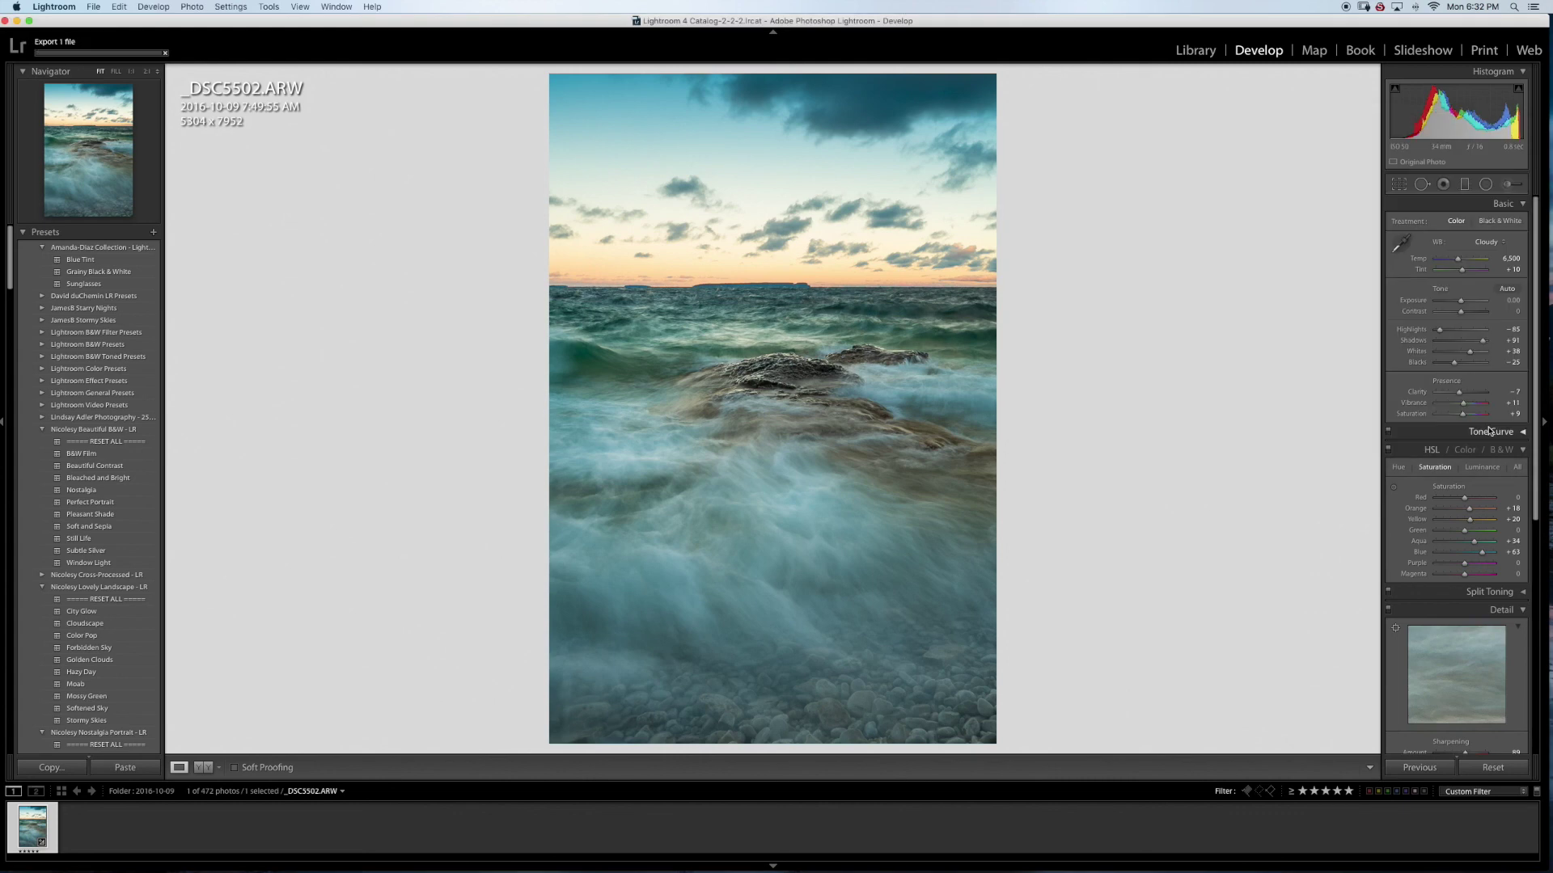